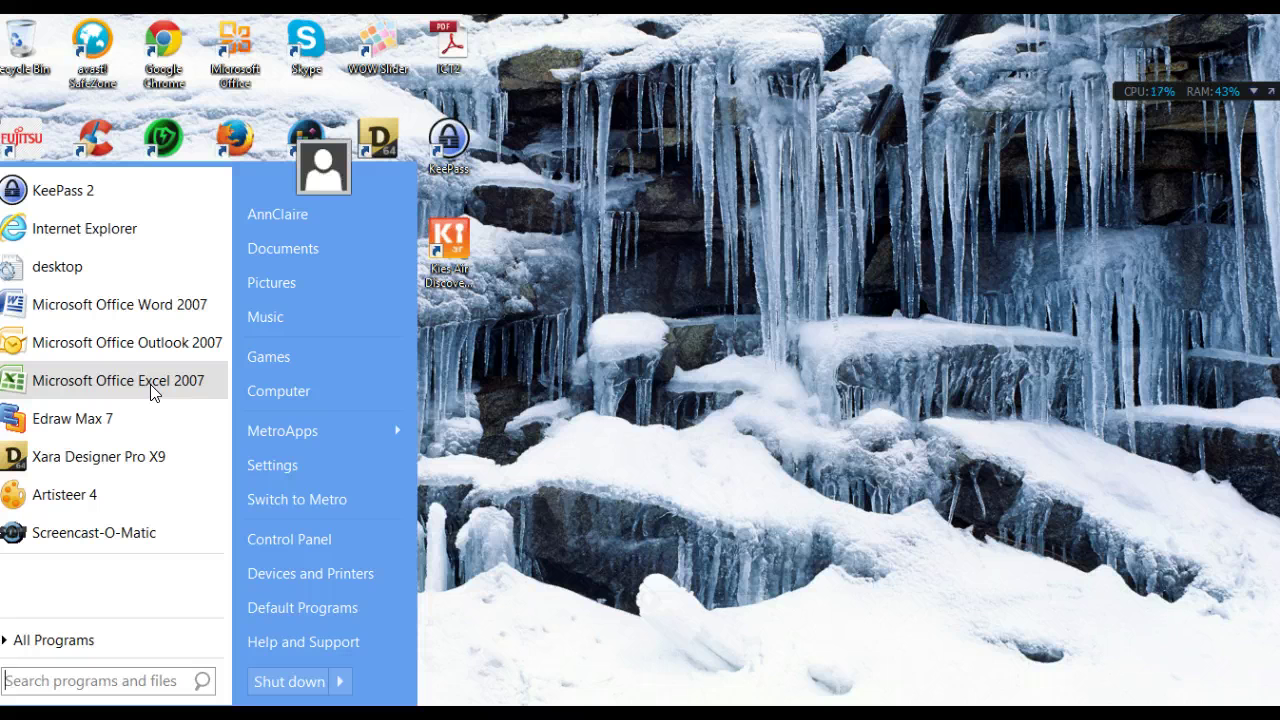
Step: Start Microsoft Office Excel 2007 with a blank workbook
{"action": "left_click", "coordinate": [151, 386]}
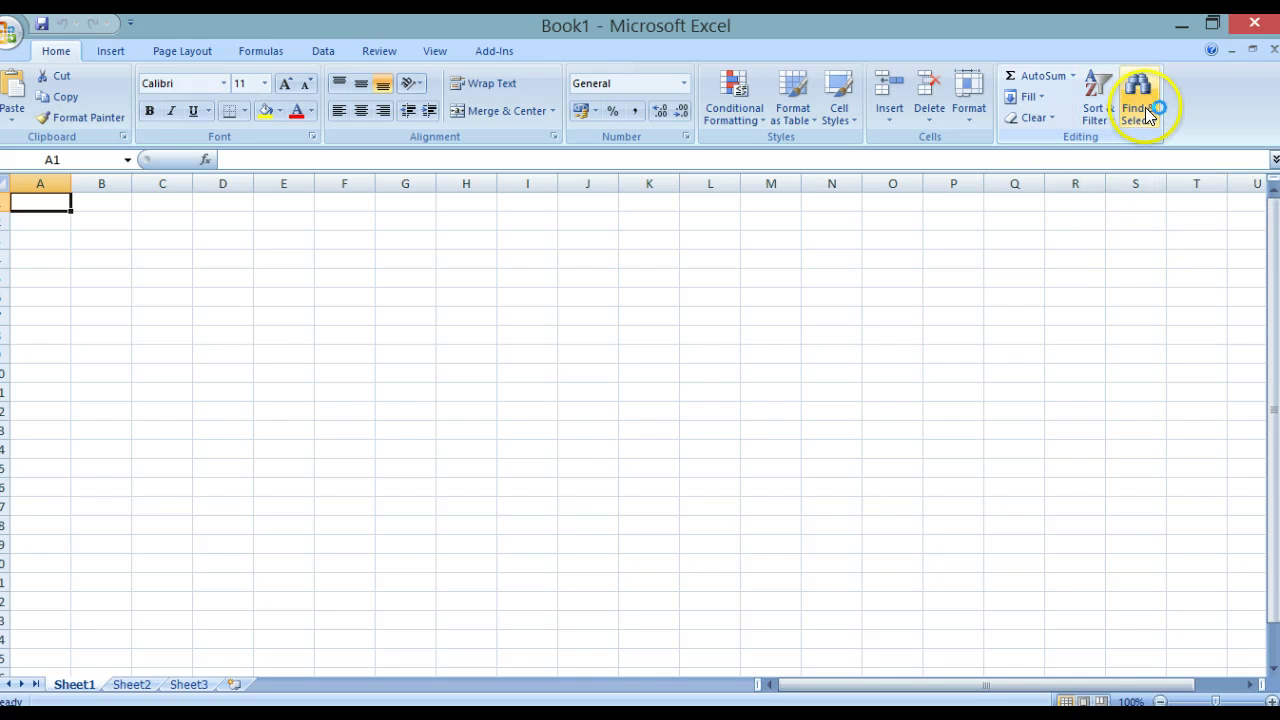
Step: Examine the available commands for inserting, page layout, formulas, data, reviewing and viewing, including the Track Changes options
{"action": "left_click", "coordinate": [108, 54]}
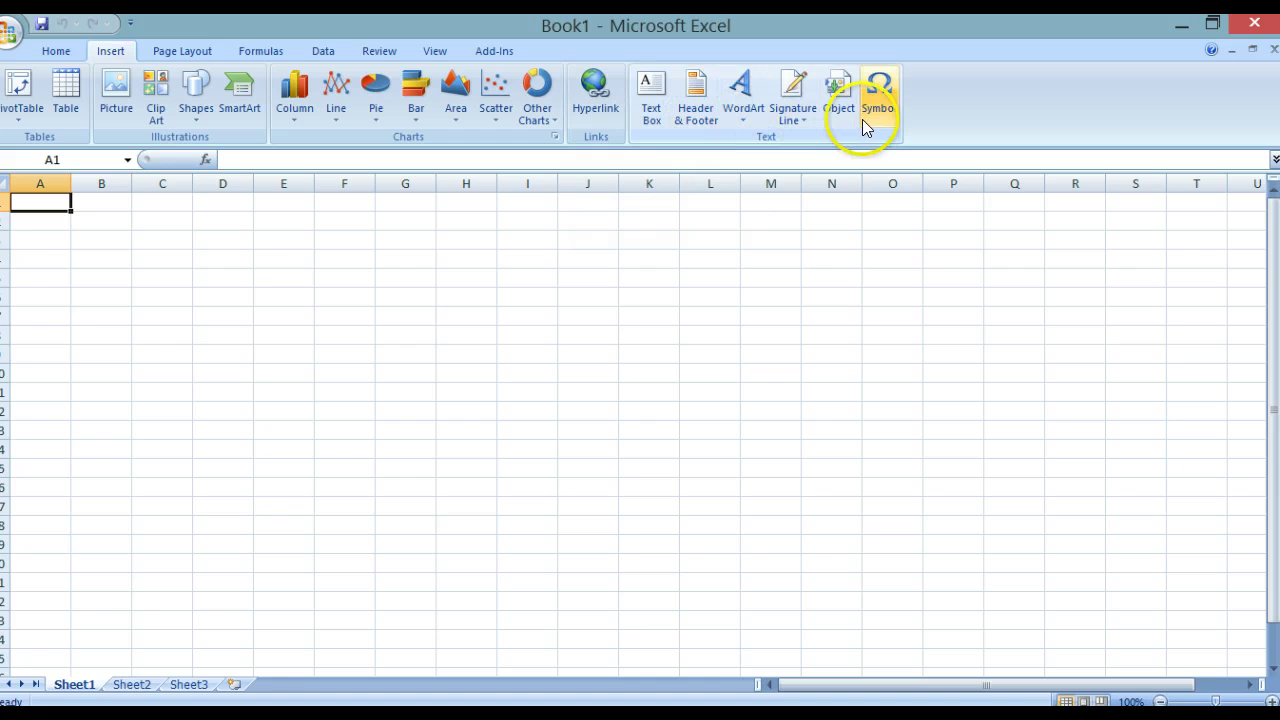
{"action": "left_click", "coordinate": [181, 51]}
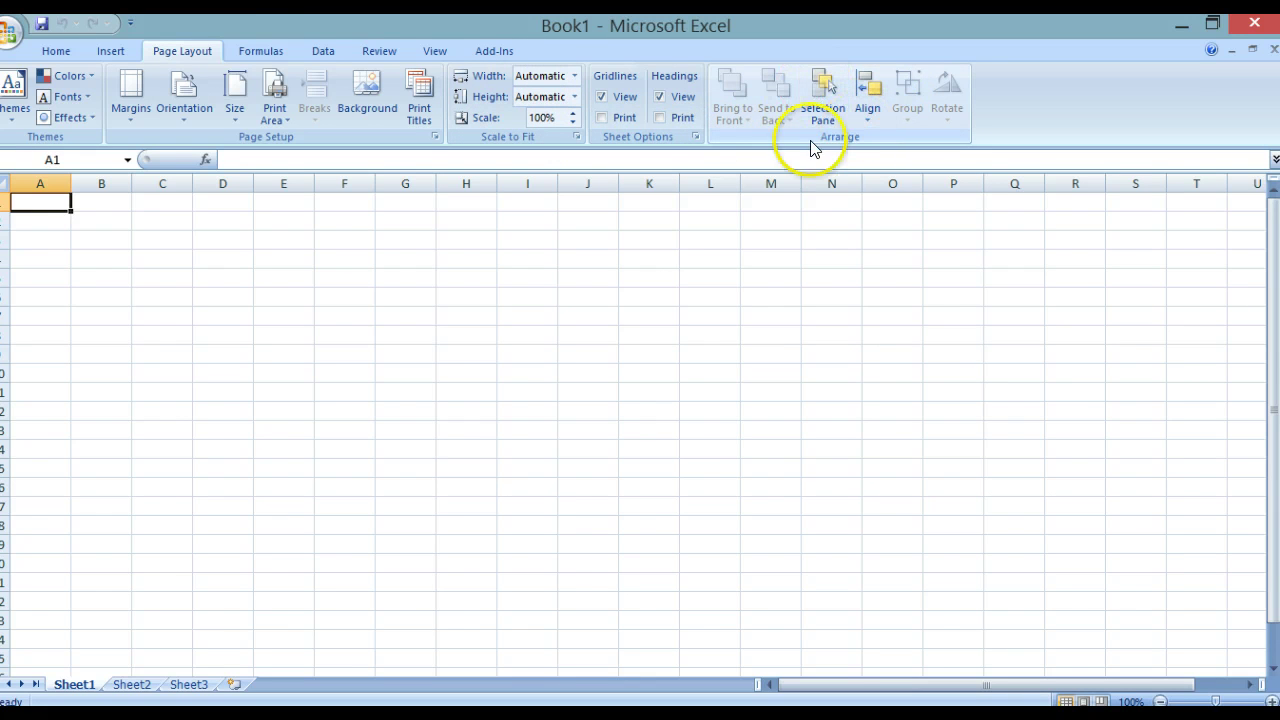
{"action": "left_click", "coordinate": [262, 51]}
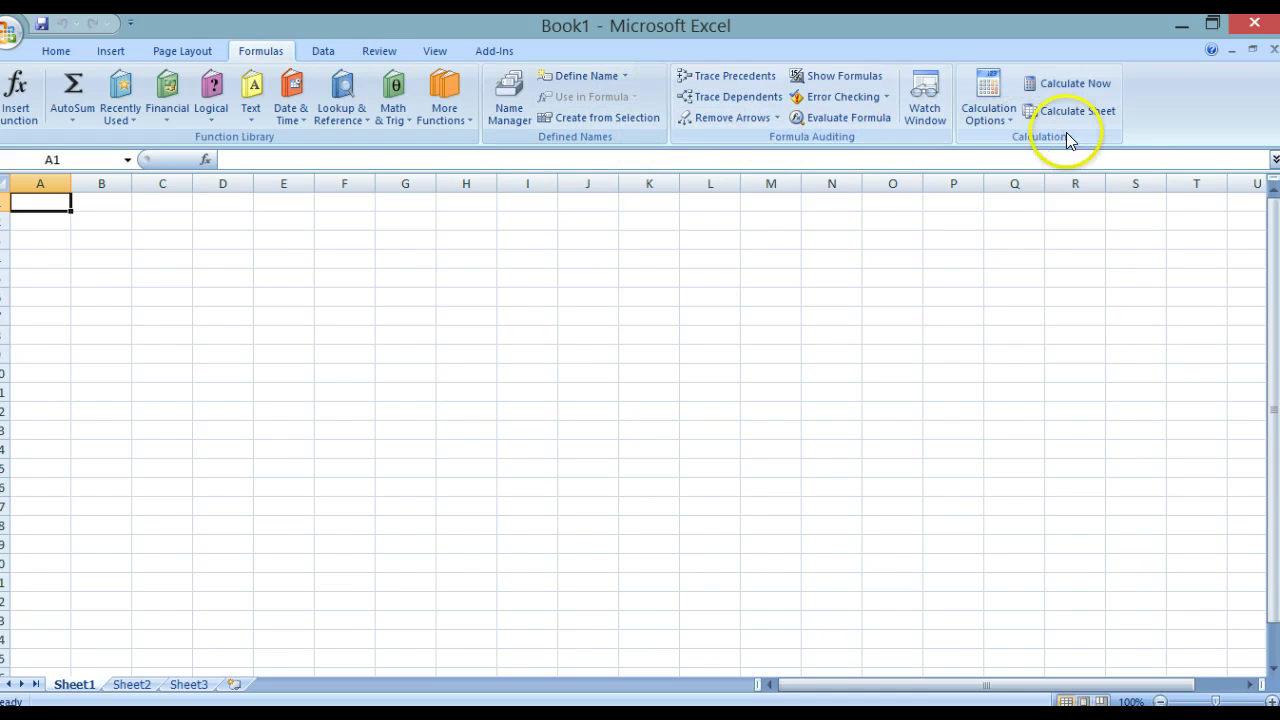
{"action": "left_click", "coordinate": [323, 52]}
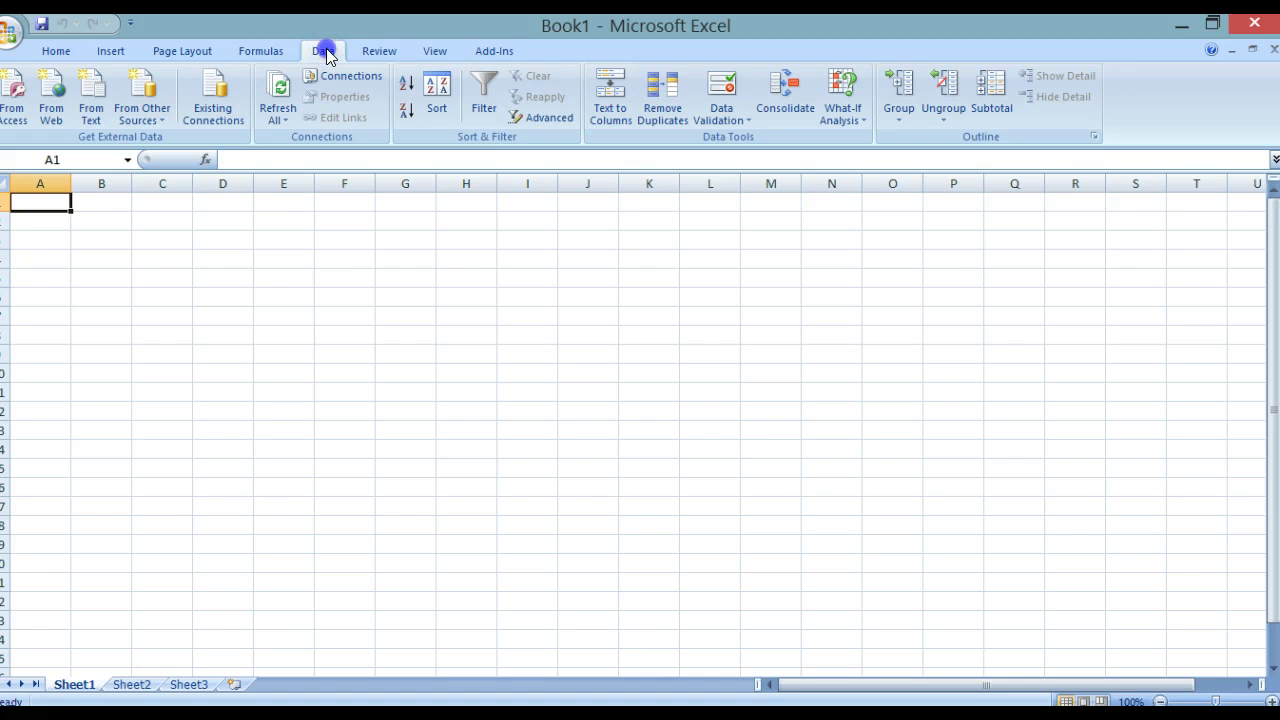
{"action": "left_click", "coordinate": [194, 120]}
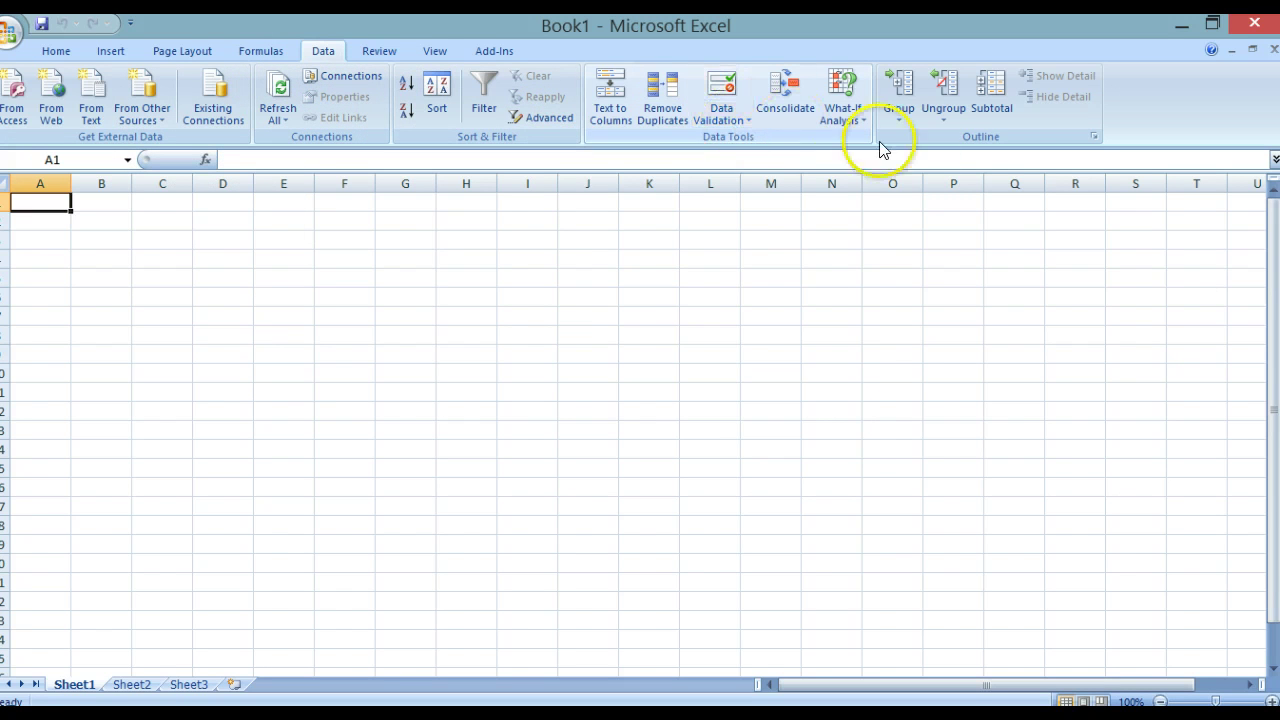
{"action": "left_click", "coordinate": [390, 51]}
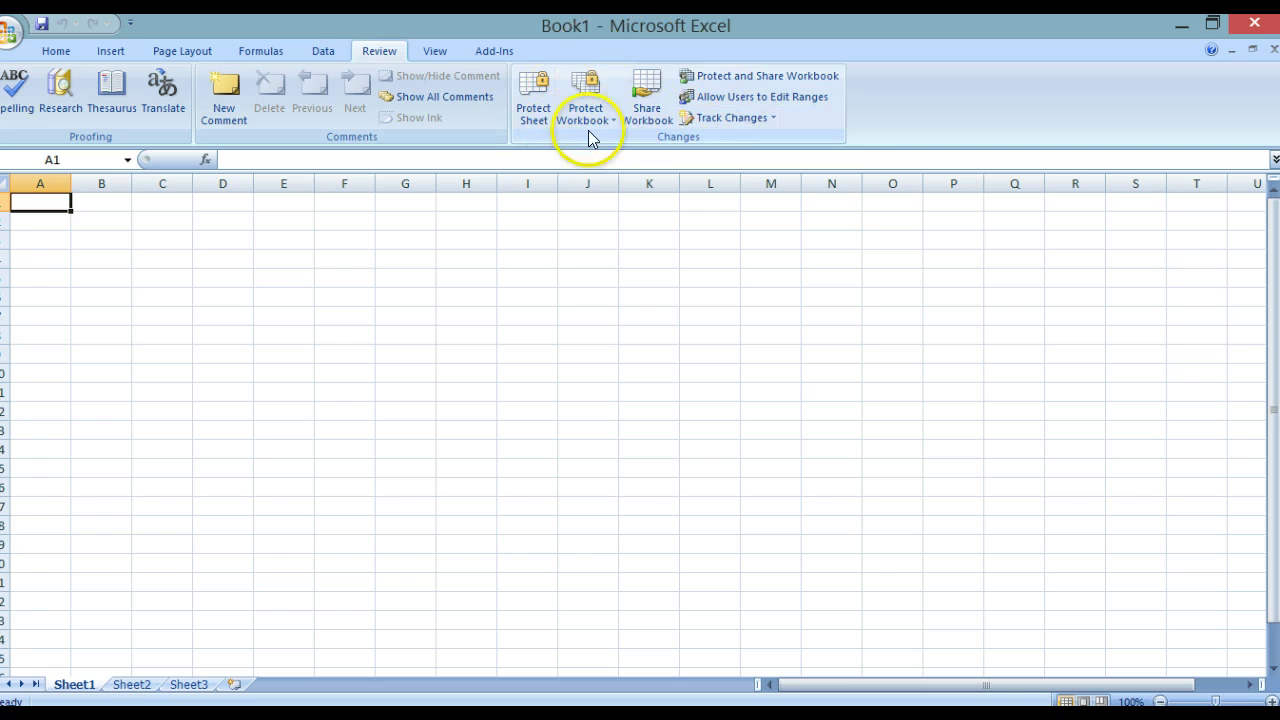
{"action": "left_click", "coordinate": [711, 126]}
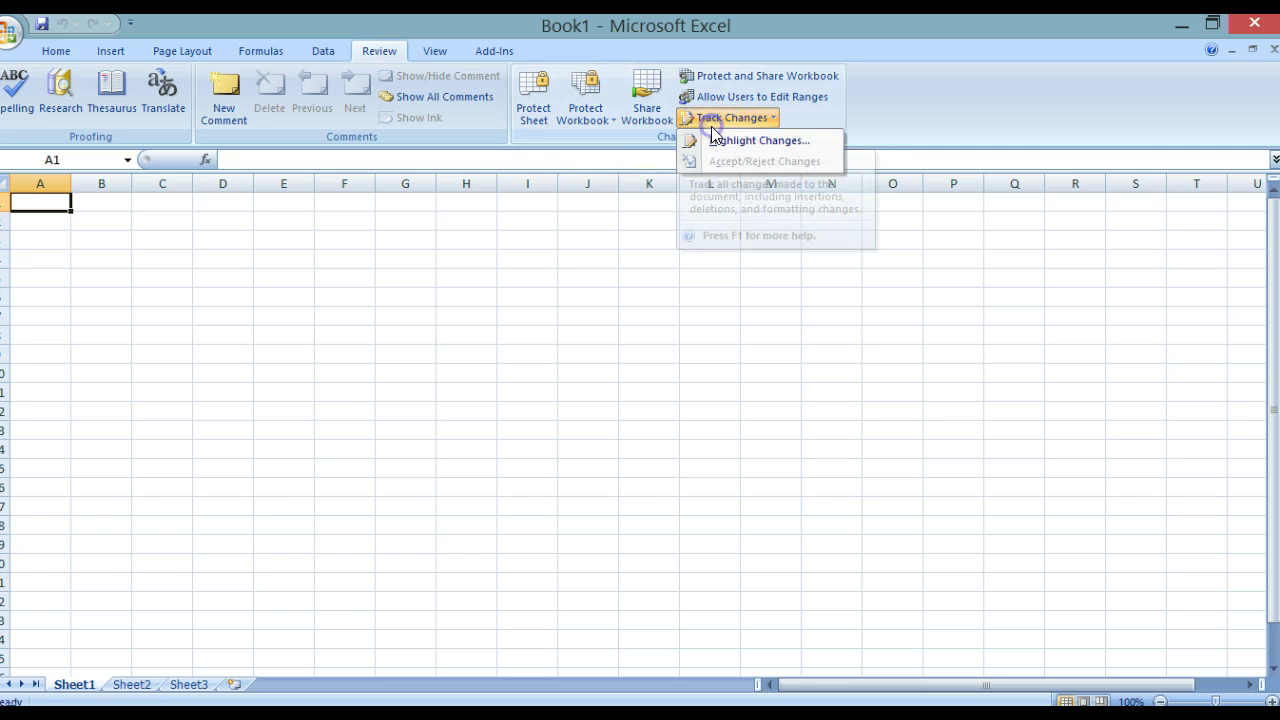
{"action": "left_click", "coordinate": [433, 50]}
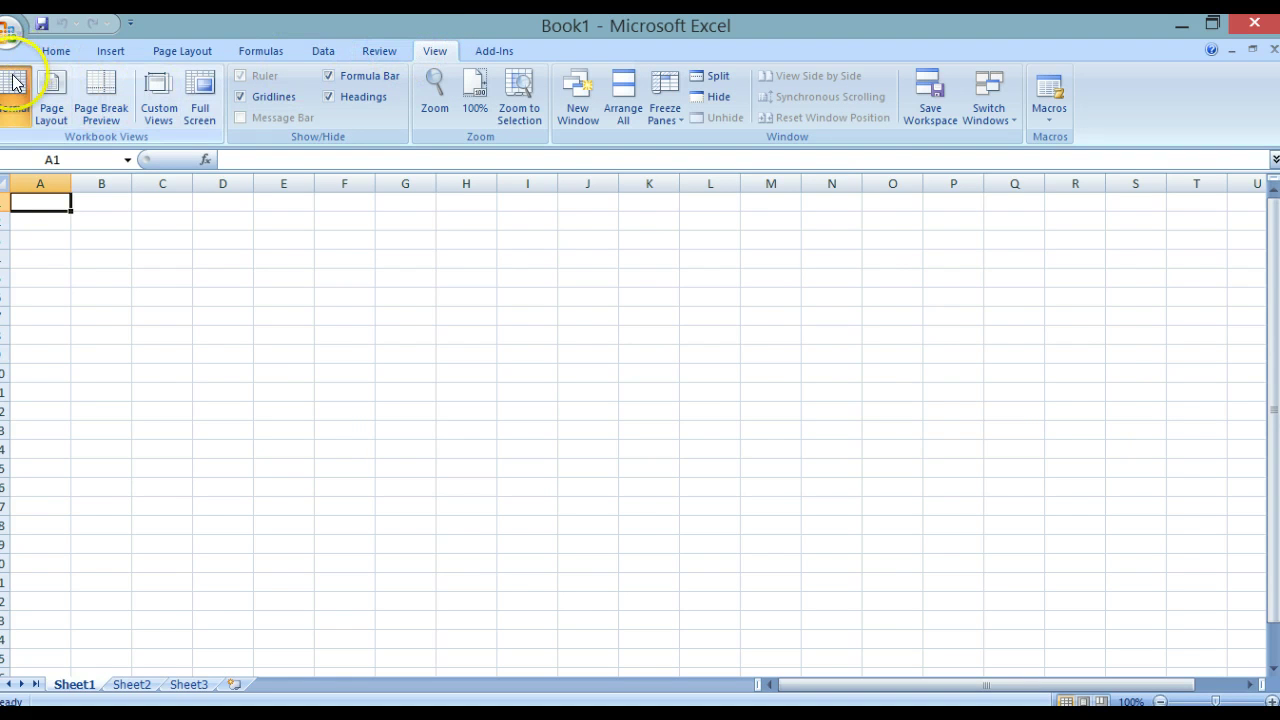
Step: View the blank sheet in Page Layout and Page Break Preview, and return it to Normal view
{"action": "left_click", "coordinate": [55, 115]}
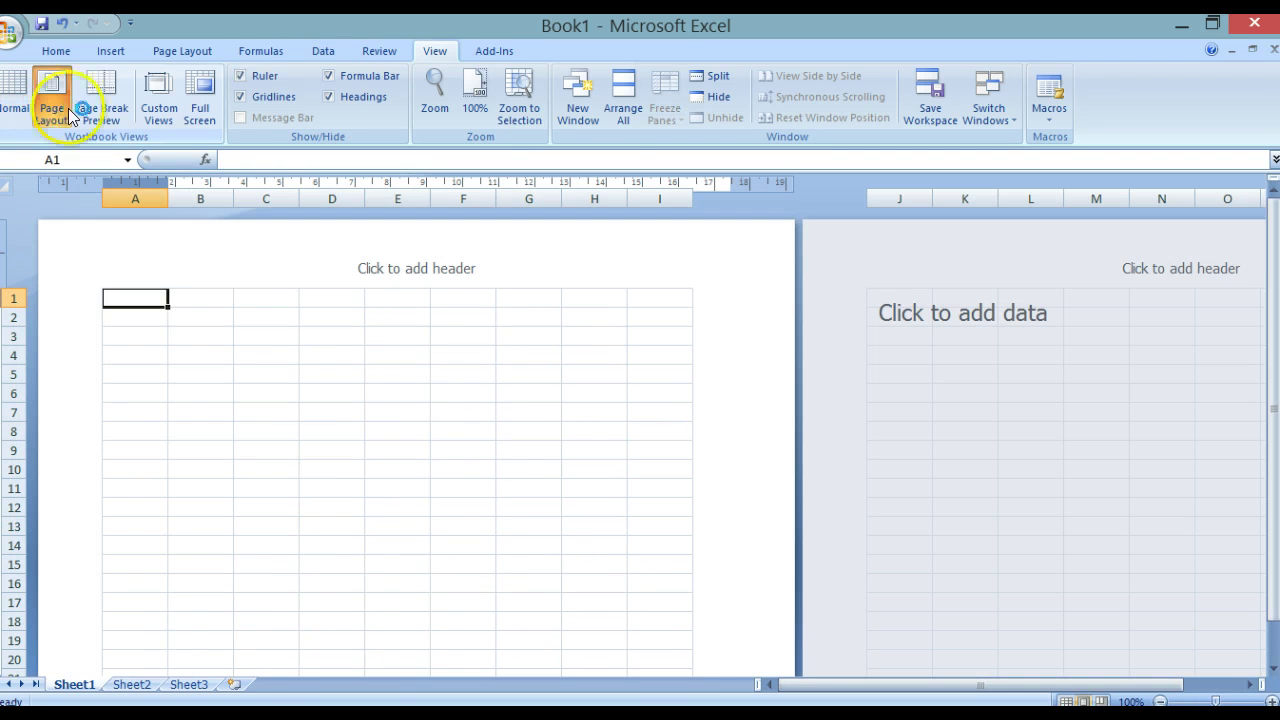
{"action": "left_click", "coordinate": [110, 116]}
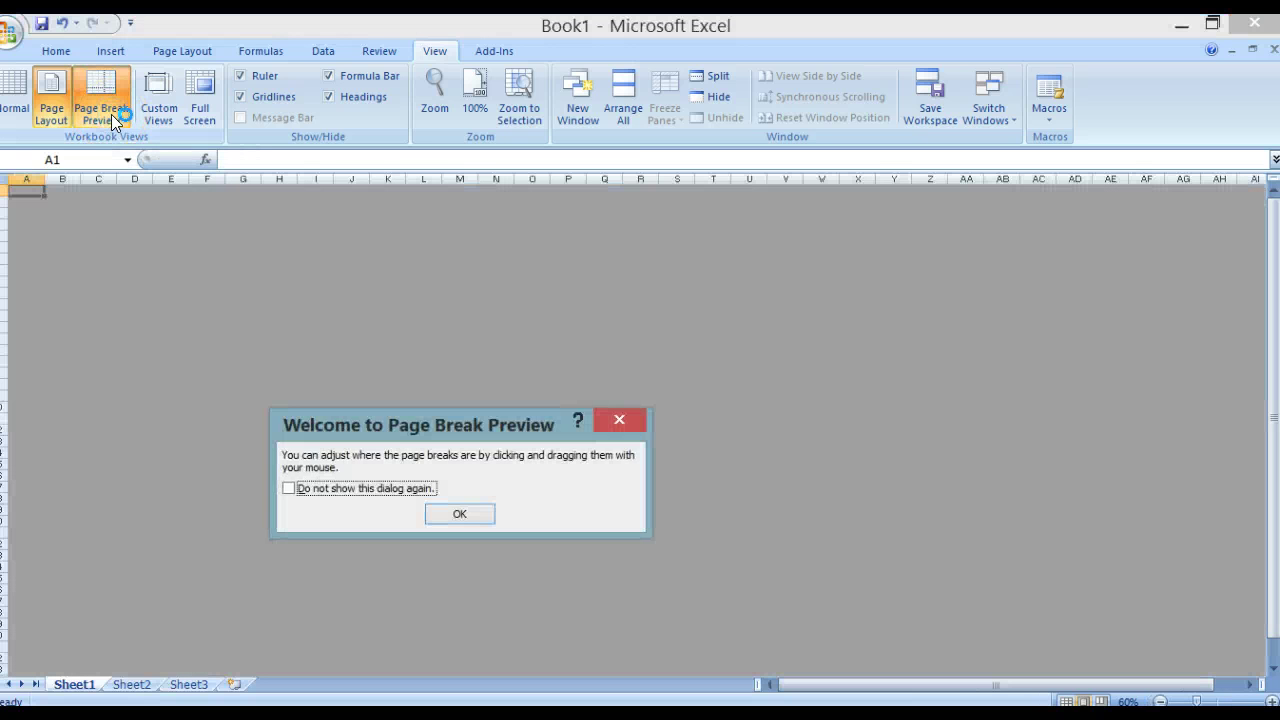
{"action": "left_click", "coordinate": [460, 516]}
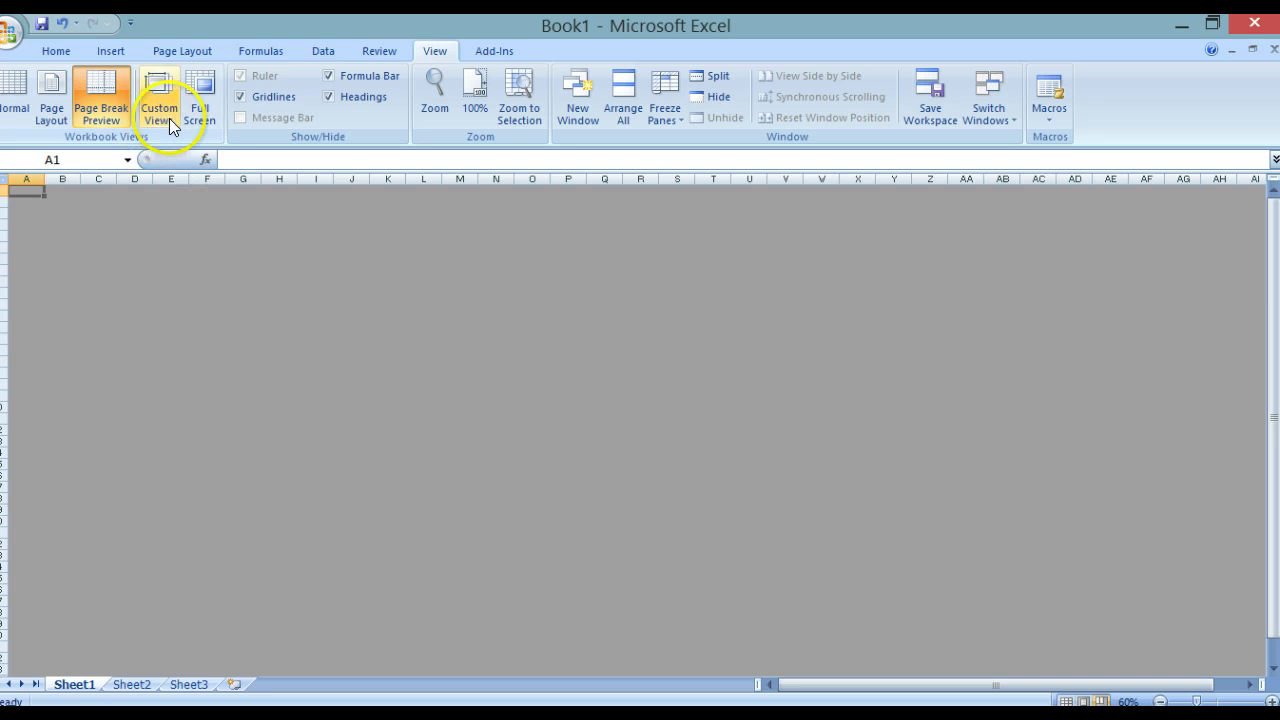
{"action": "left_click", "coordinate": [12, 97]}
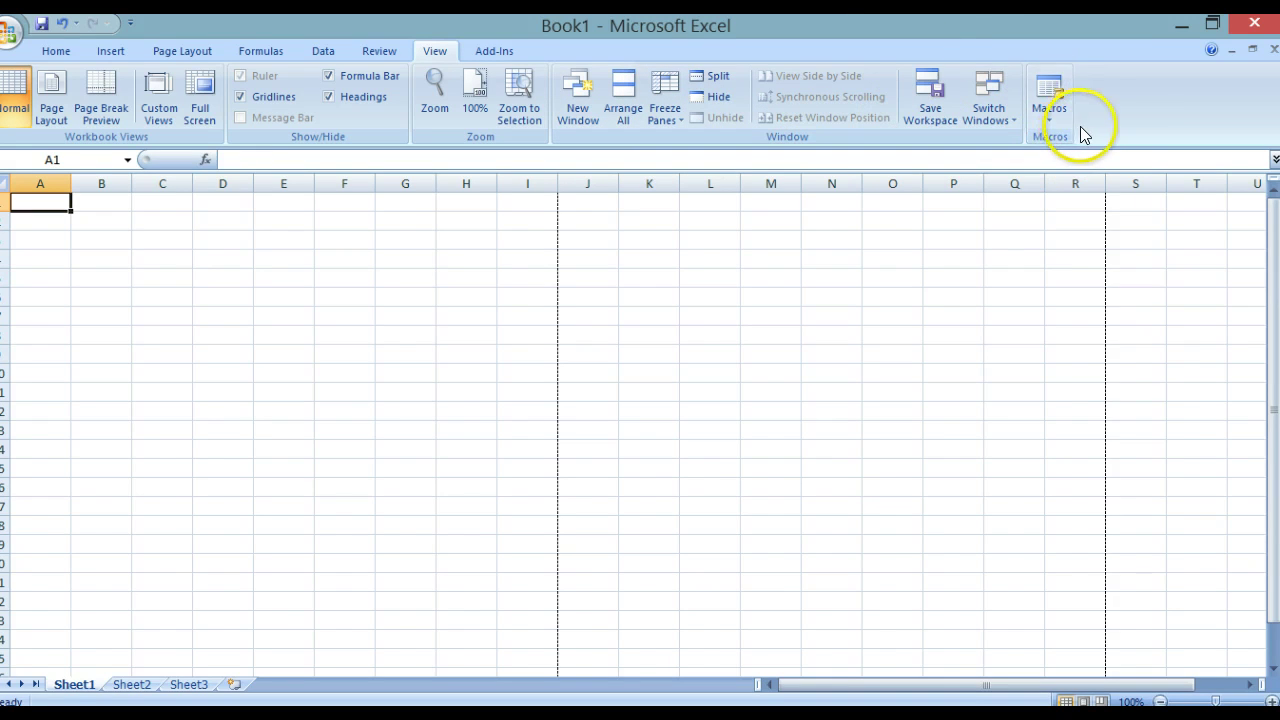
Step: Look over the add-in commands and go back to the page layout commands
{"action": "left_click", "coordinate": [497, 55]}
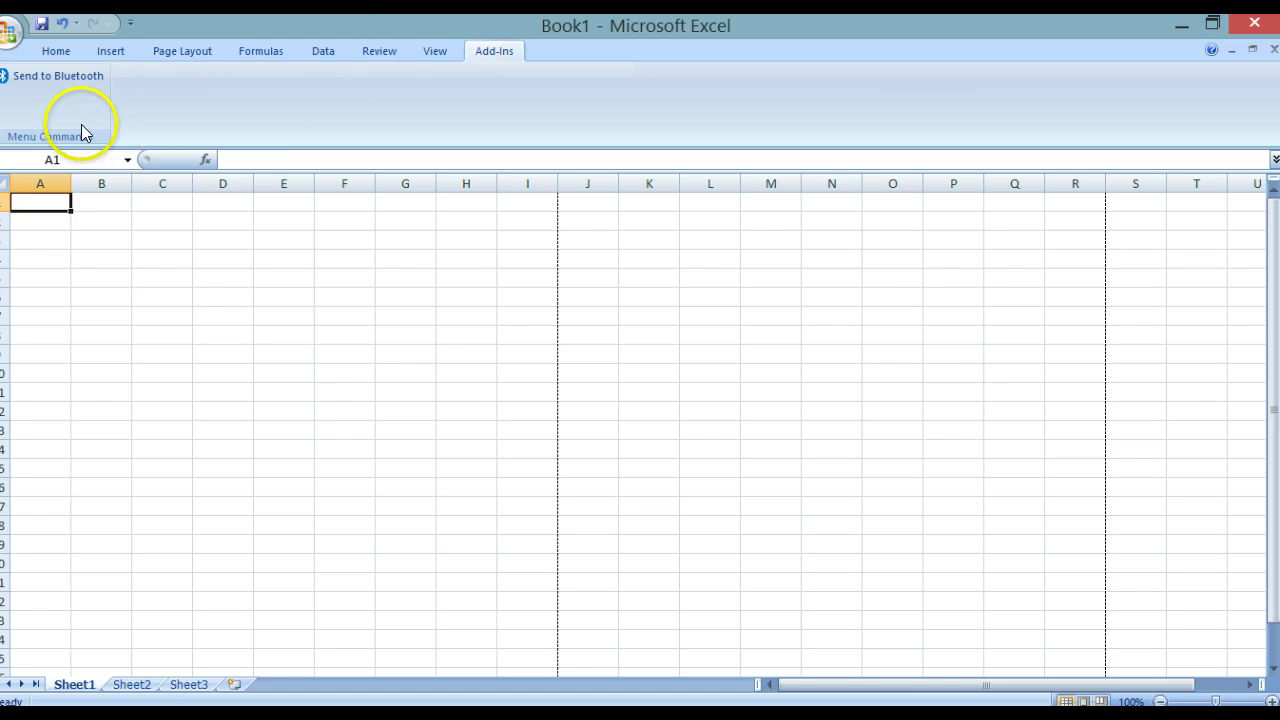
{"action": "scroll", "coordinate": [10, 125], "scroll_direction": "up", "scroll_amount": 5}
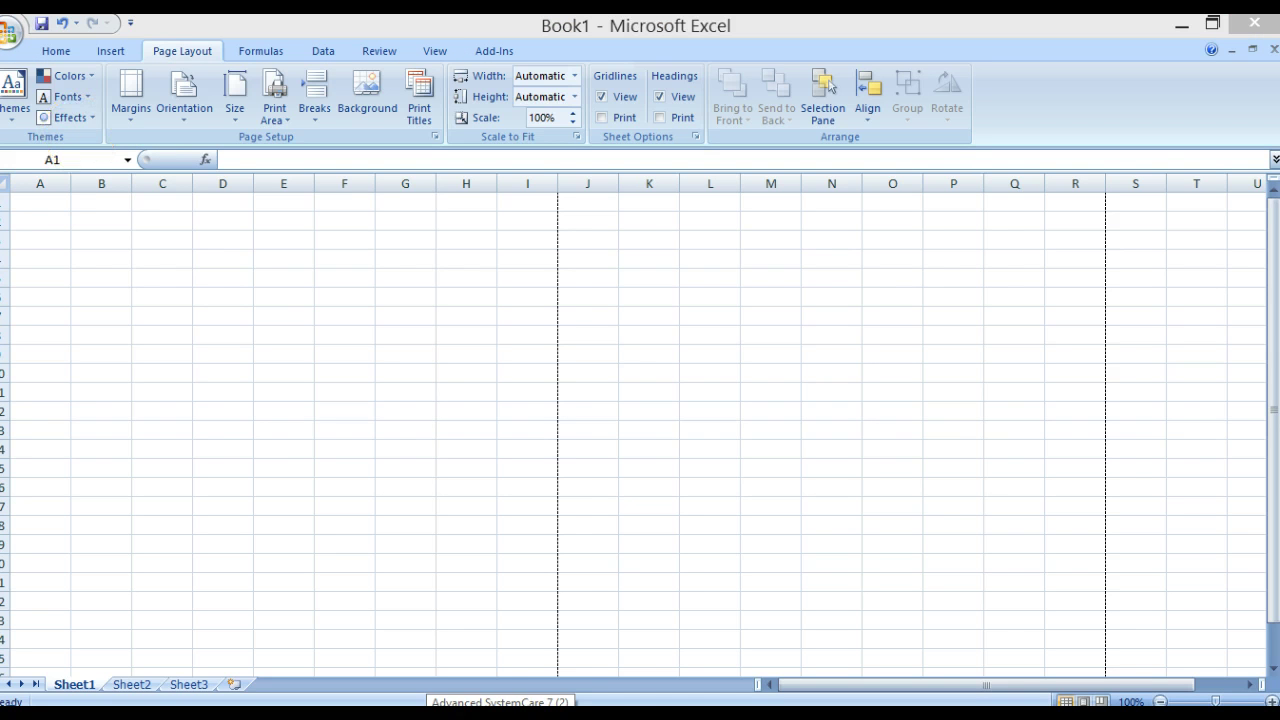
{"action": "left_click", "coordinate": [626, 680]}
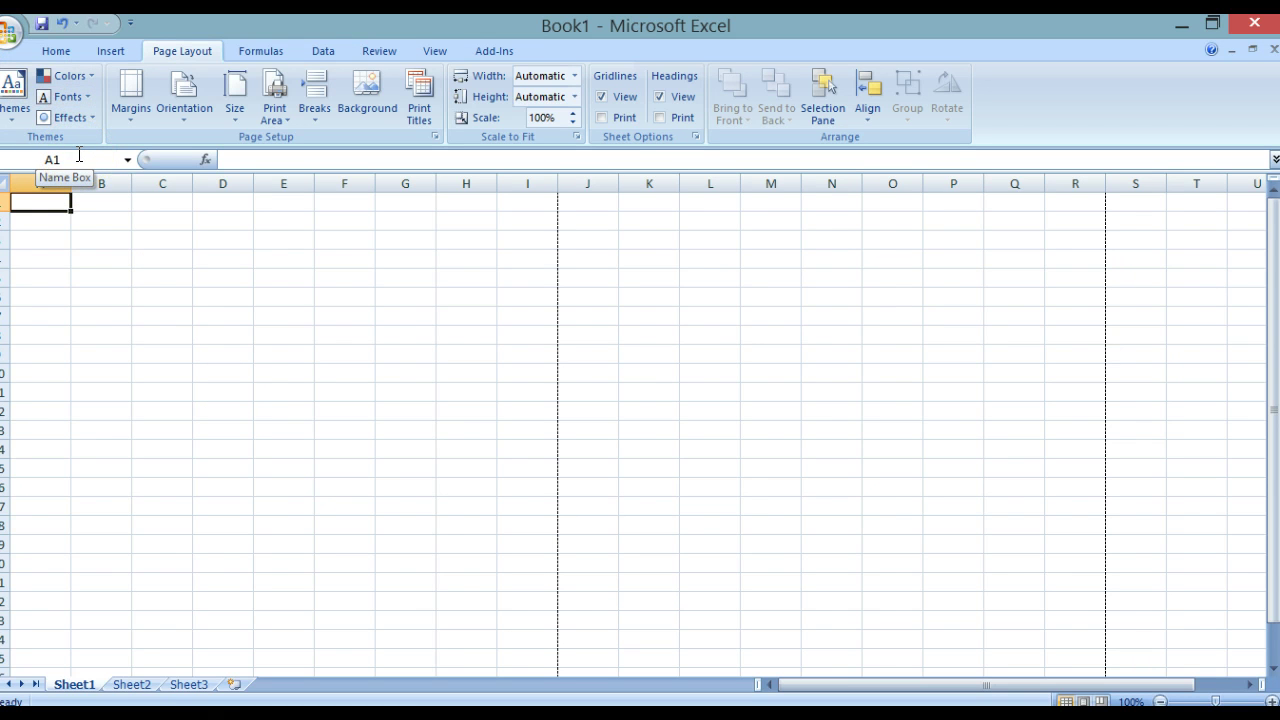
Step: Browse for a workbook to open in the Course_notes folder on the KINGSTON (G:) drive
{"action": "left_click", "coordinate": [8, 36]}
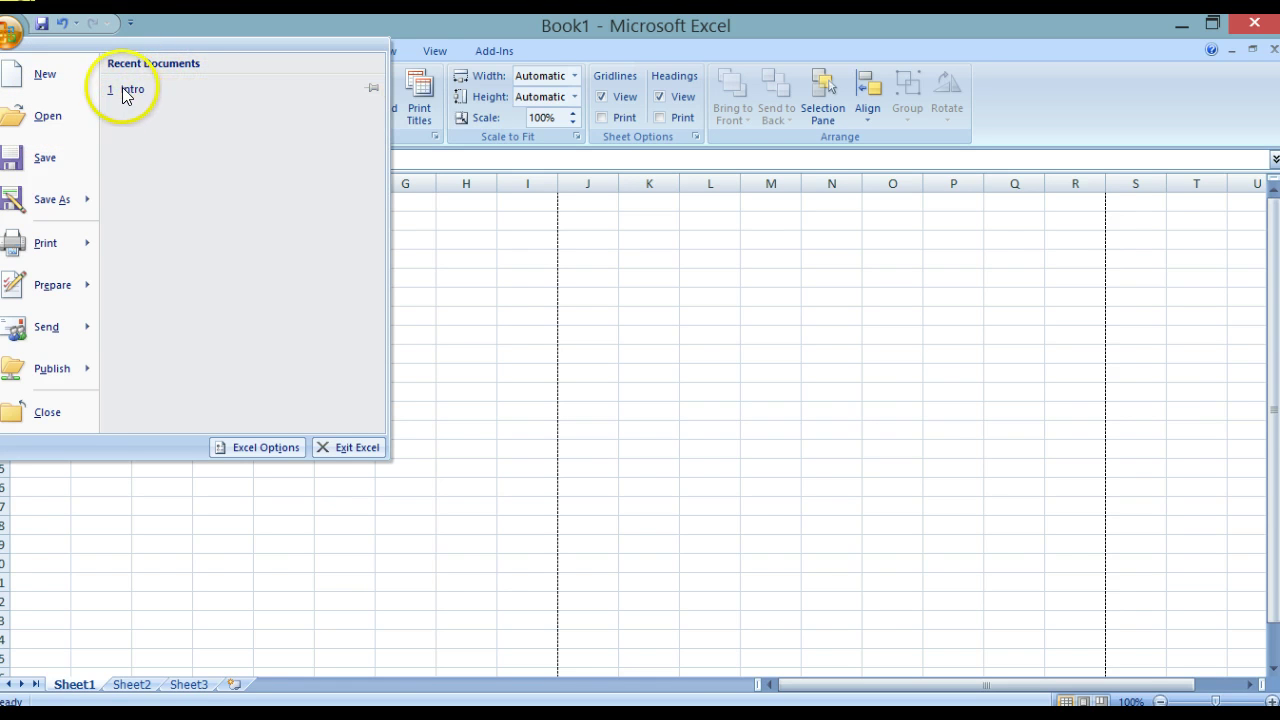
{"action": "left_click", "coordinate": [47, 116]}
{"action": "left_click", "coordinate": [47, 116]}
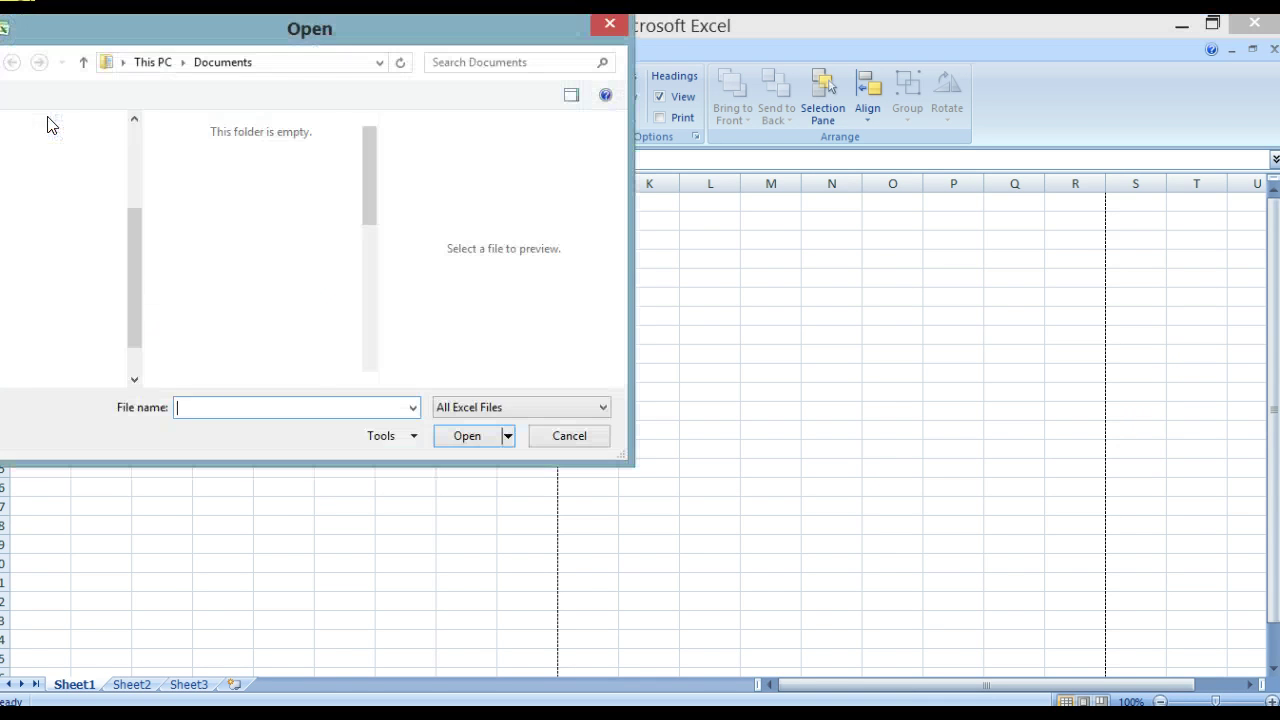
{"action": "left_click", "coordinate": [78, 177]}
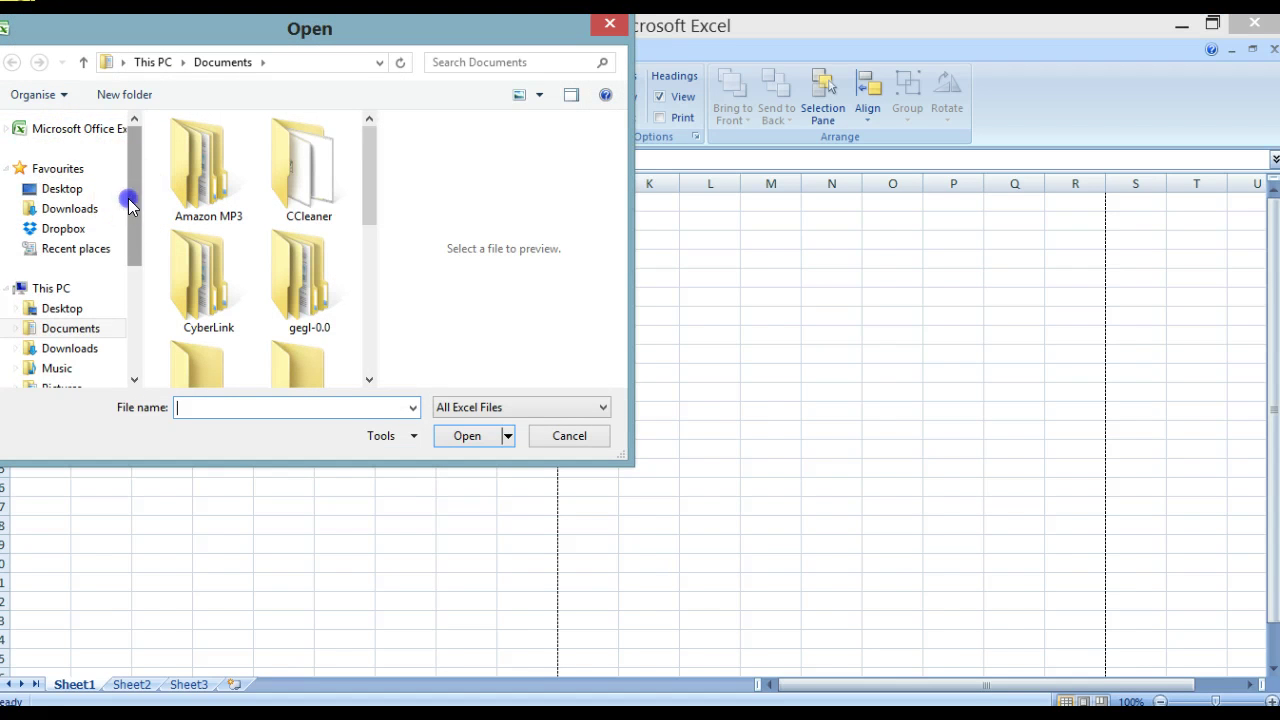
{"action": "left_click_drag", "start_coordinate": [129, 194], "coordinate": [87, 315]}
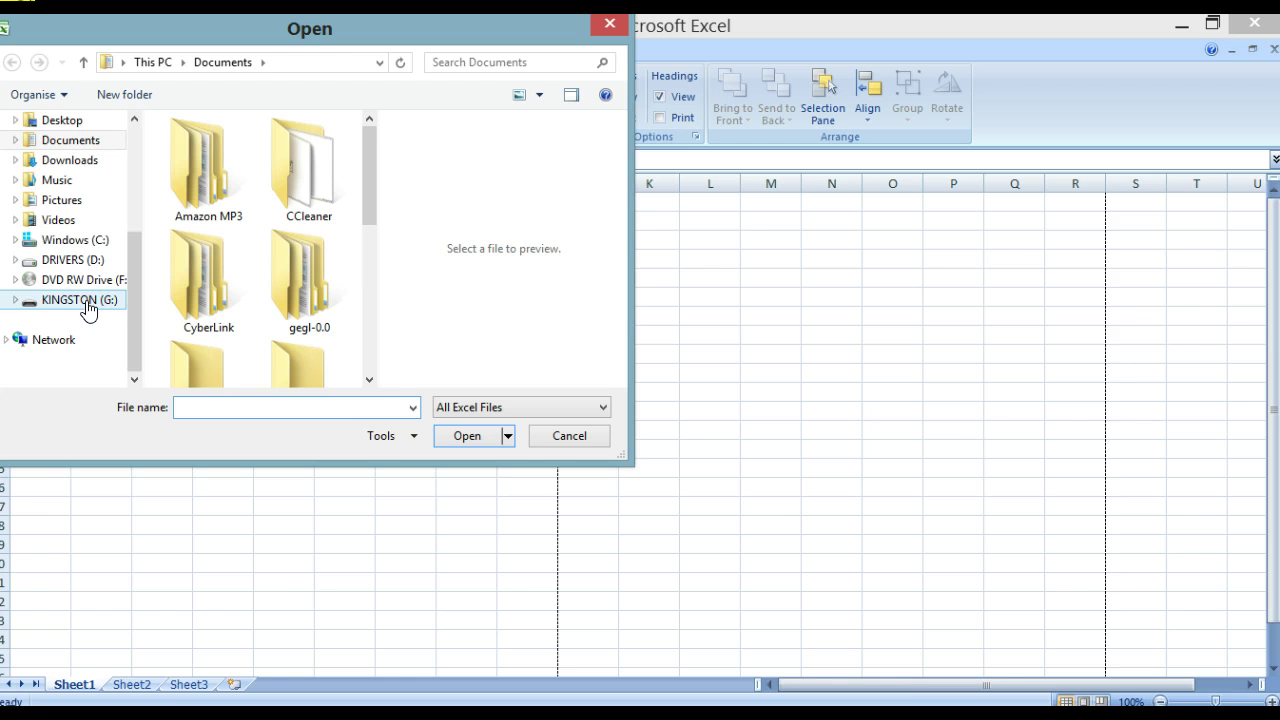
{"action": "left_click", "coordinate": [87, 302]}
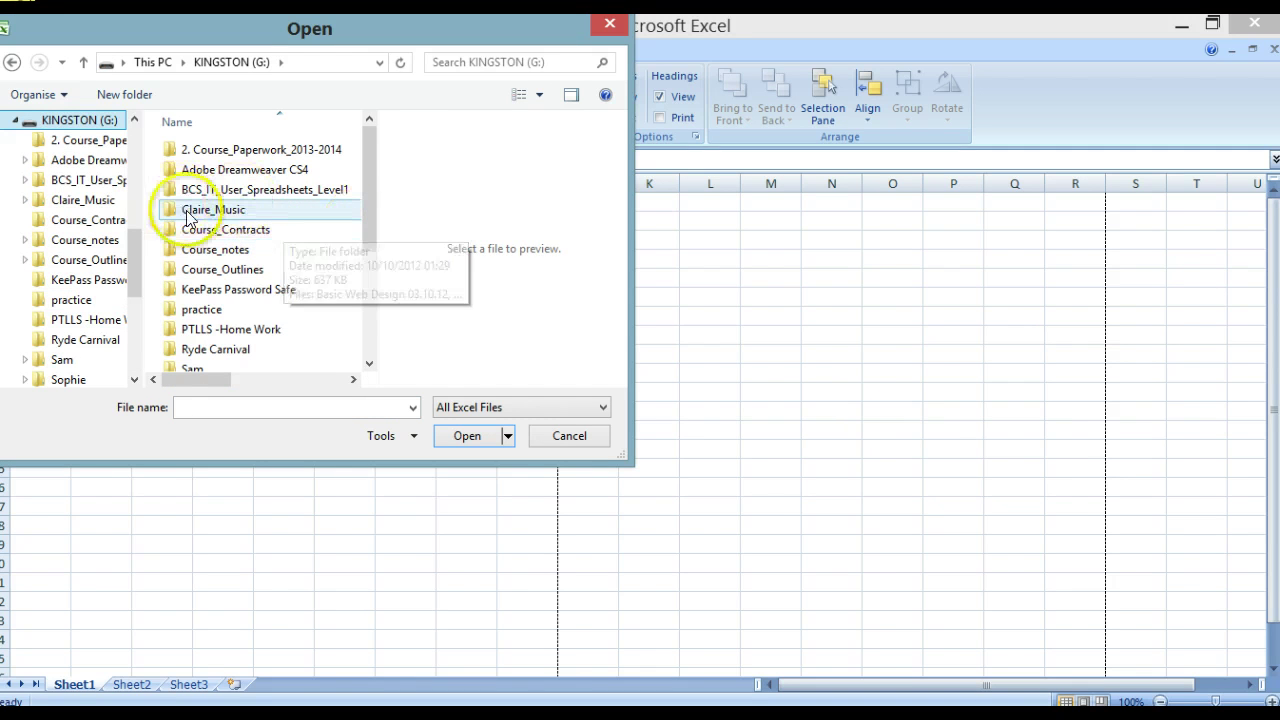
{"action": "left_click", "coordinate": [215, 257]}
{"action": "double_click", "coordinate": [215, 257]}
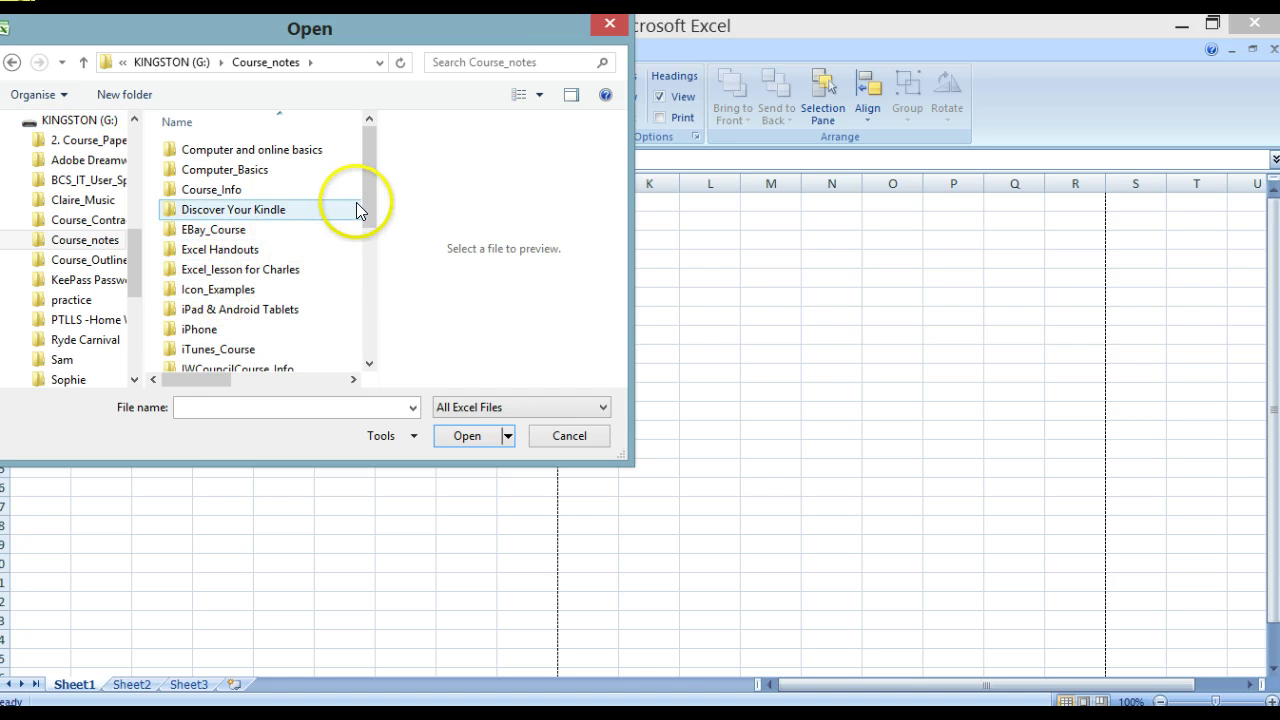
Step: Open the Intro workbook from the Sample Files folder inside the Excel lesson folder
{"action": "left_click_drag", "start_coordinate": [373, 203], "coordinate": [364, 232]}
{"action": "double_click", "coordinate": [256, 205]}
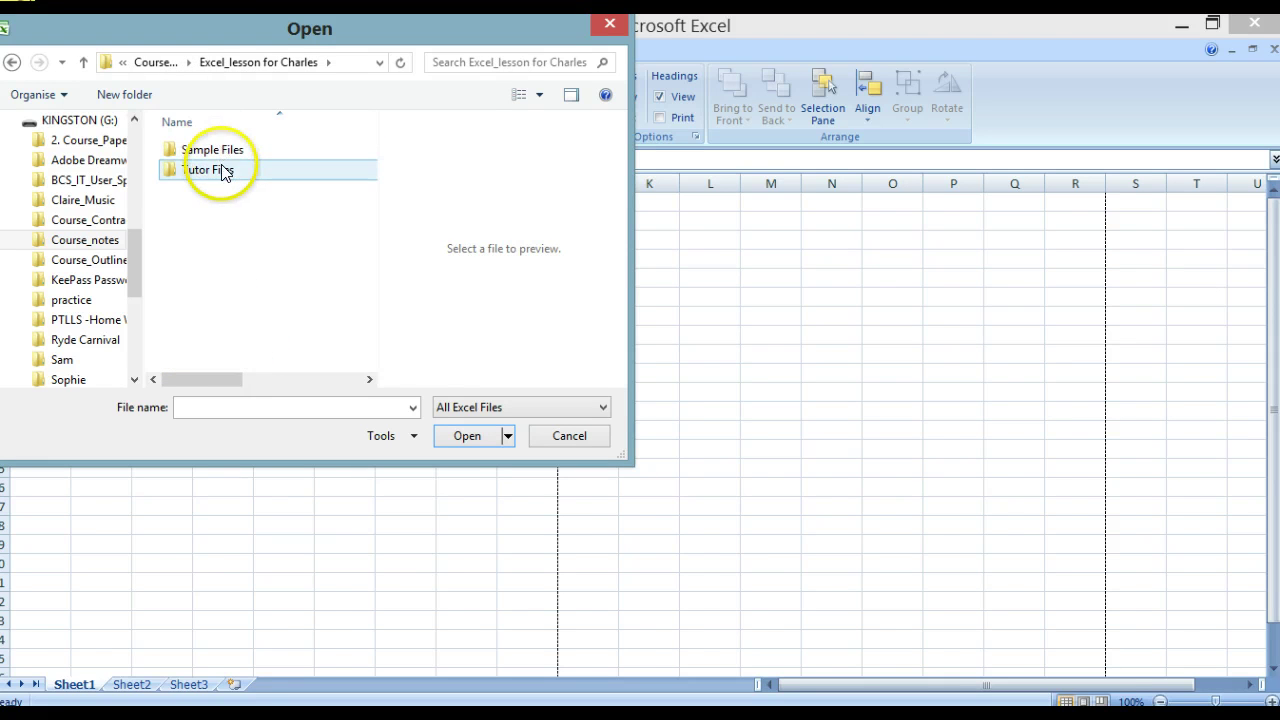
{"action": "left_click", "coordinate": [220, 170]}
{"action": "double_click", "coordinate": [216, 151]}
{"action": "double_click", "coordinate": [211, 151]}
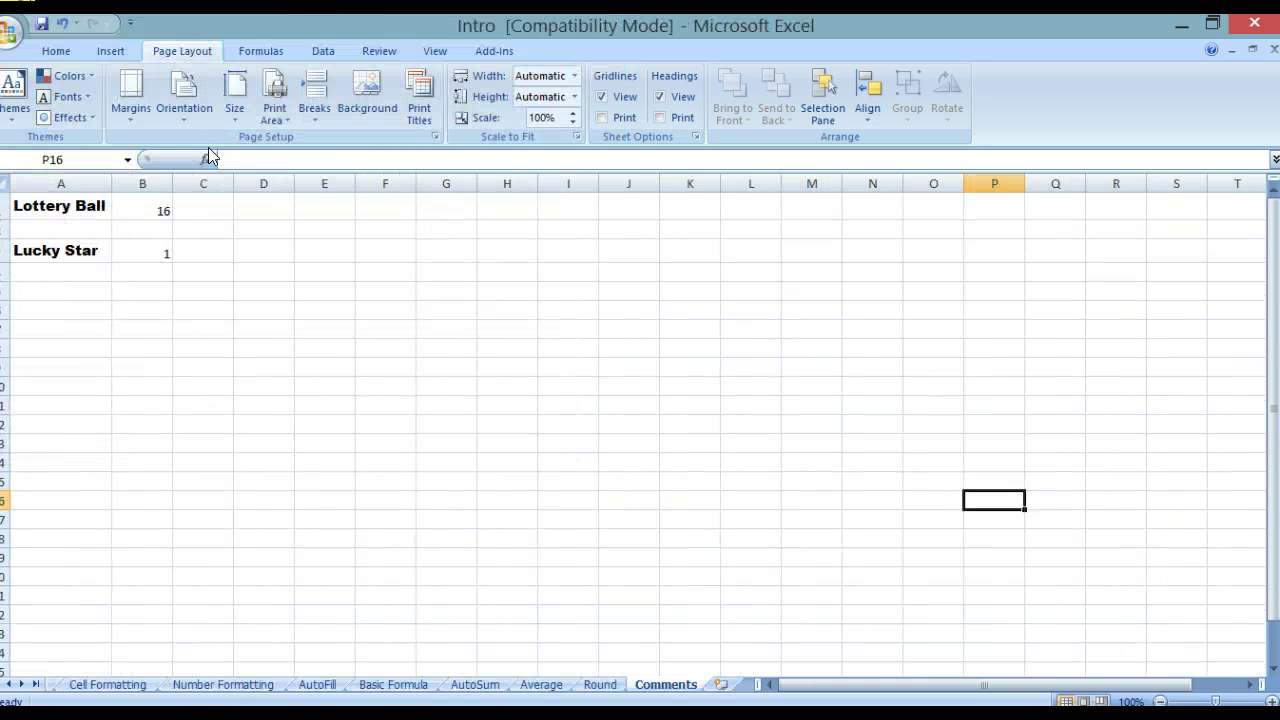
Step: Recalculate the random Lottery Ball and Lucky Star numbers twice and switch to the Intro worksheet
{"action": "key", "text": "F9"}
{"action": "key", "text": "F9"}
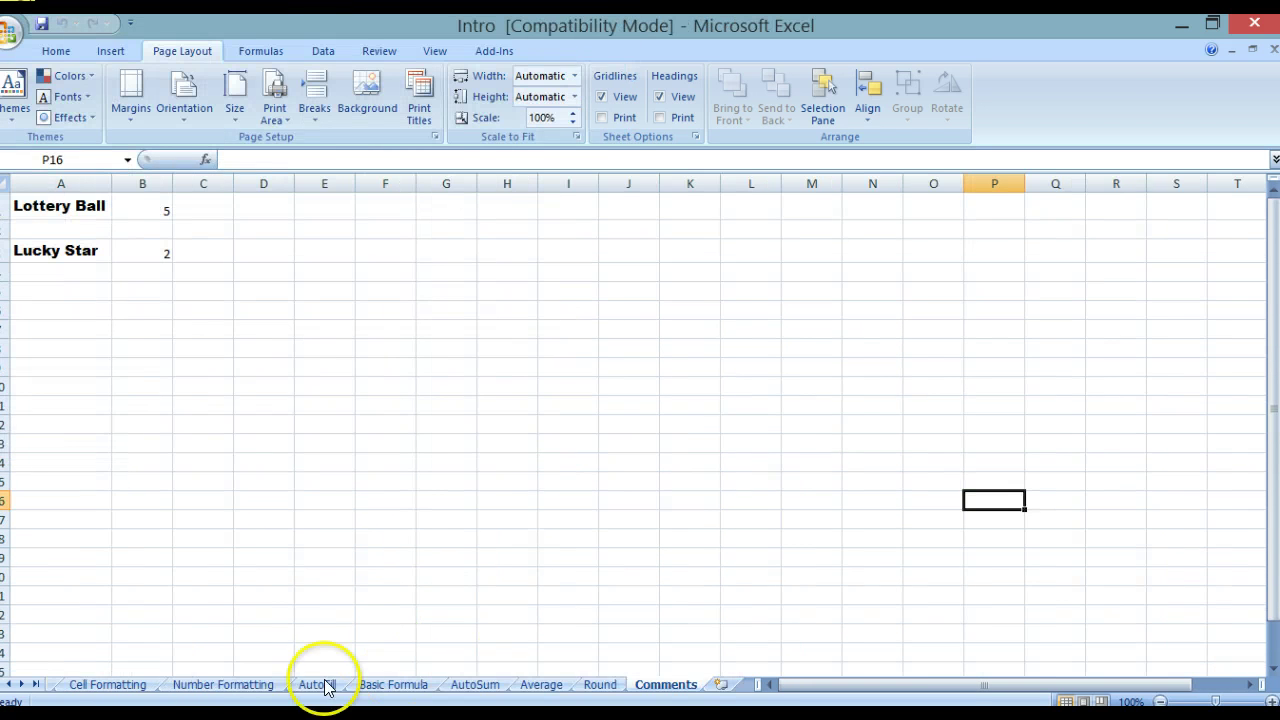
{"action": "left_click", "coordinate": [9, 684]}
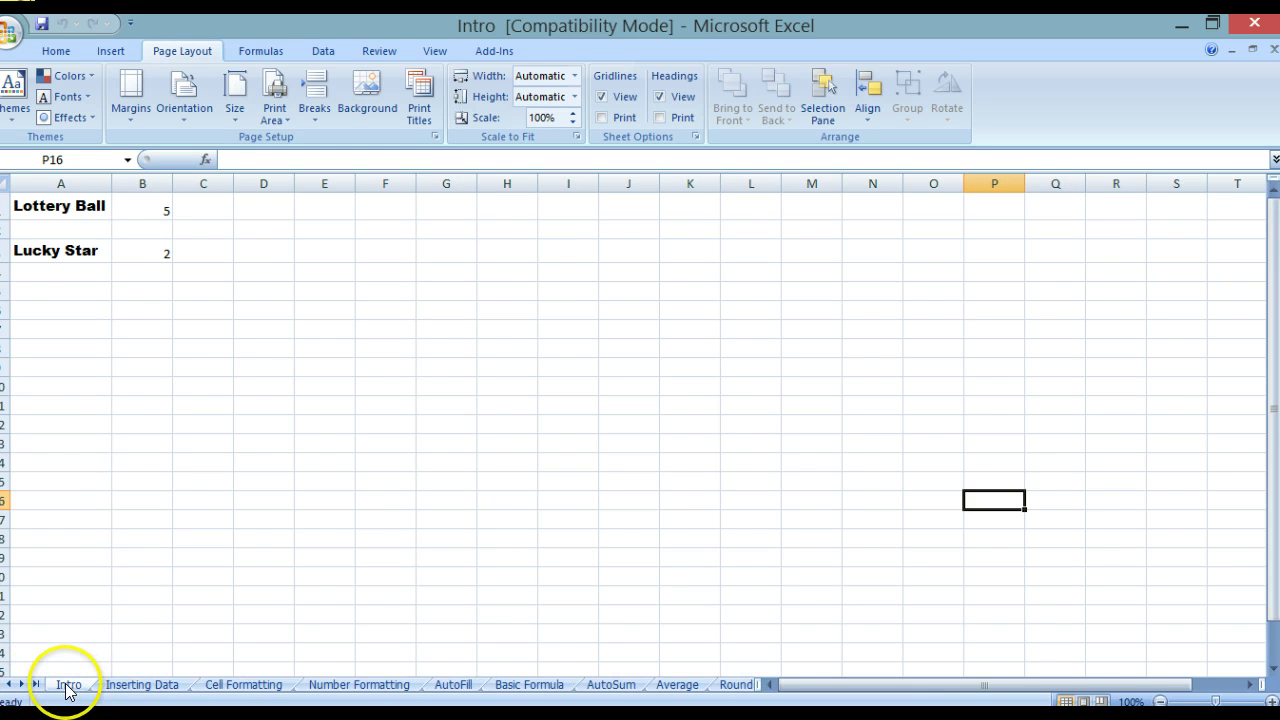
{"action": "left_click", "coordinate": [68, 686]}
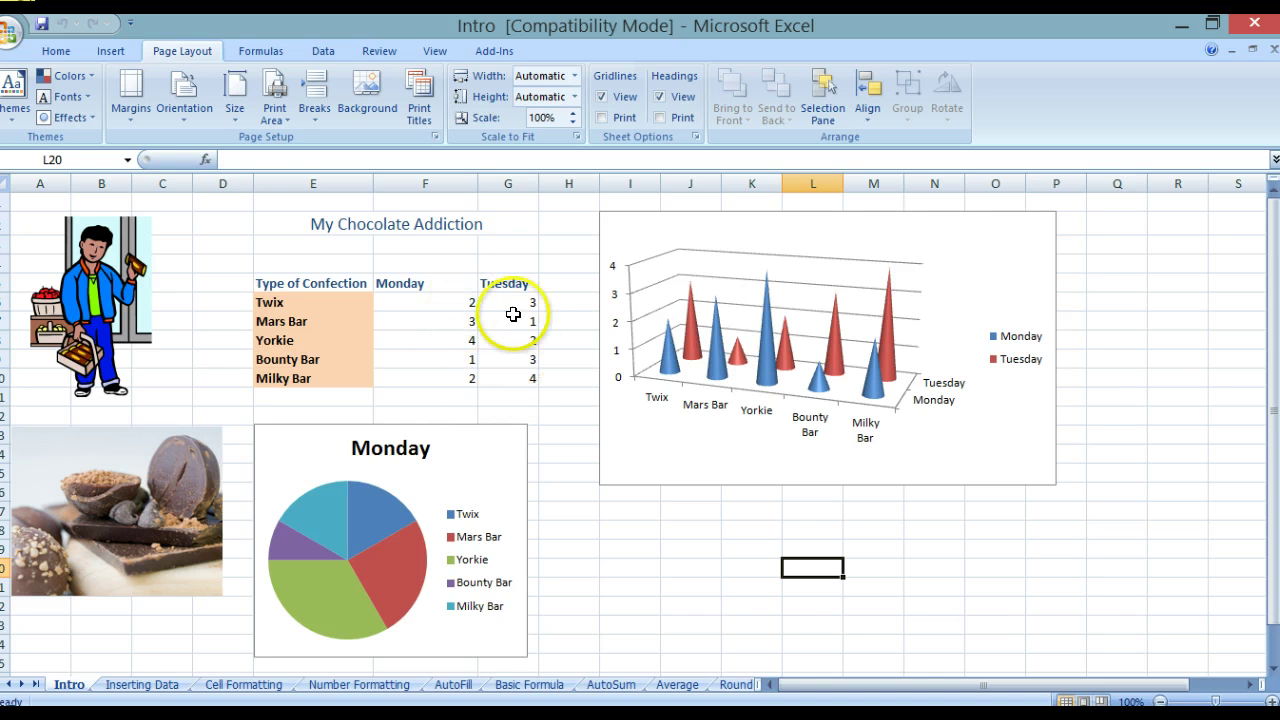
Step: Inspect the formatting of the merged My Chocolate Addiction title in E2 on the Intro worksheet
{"action": "left_click", "coordinate": [46, 53]}
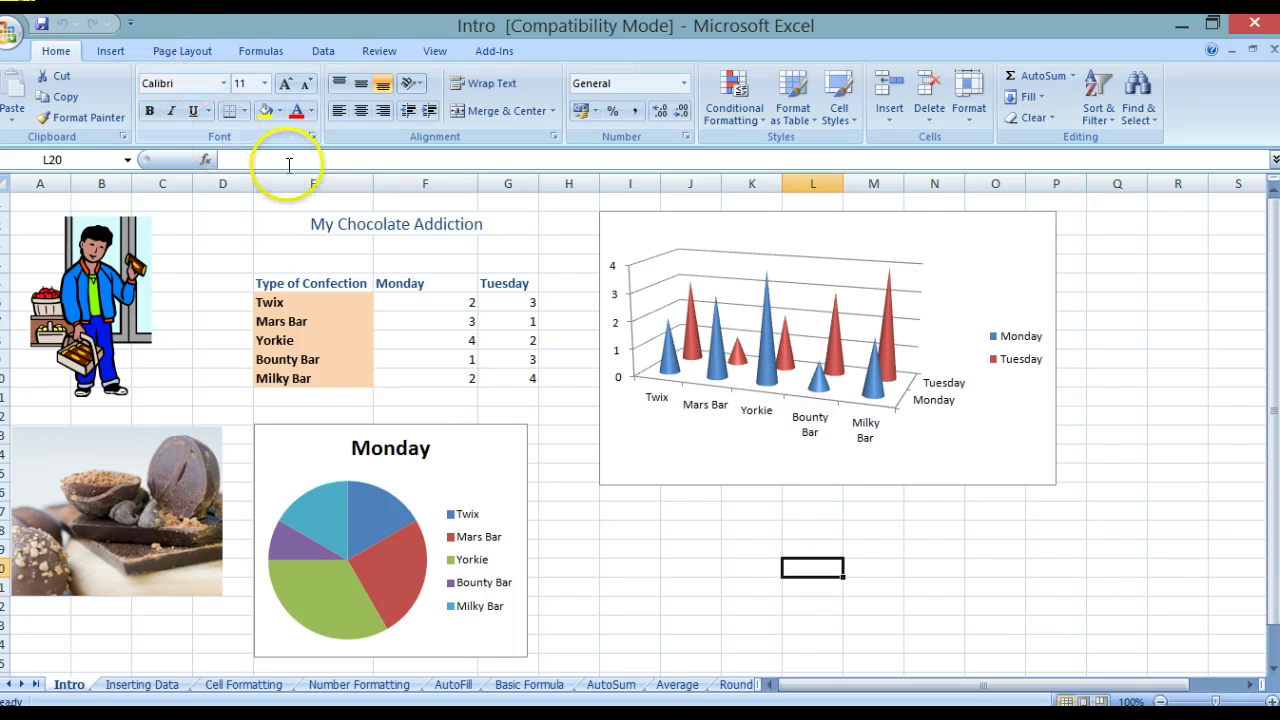
{"action": "left_click", "coordinate": [297, 226]}
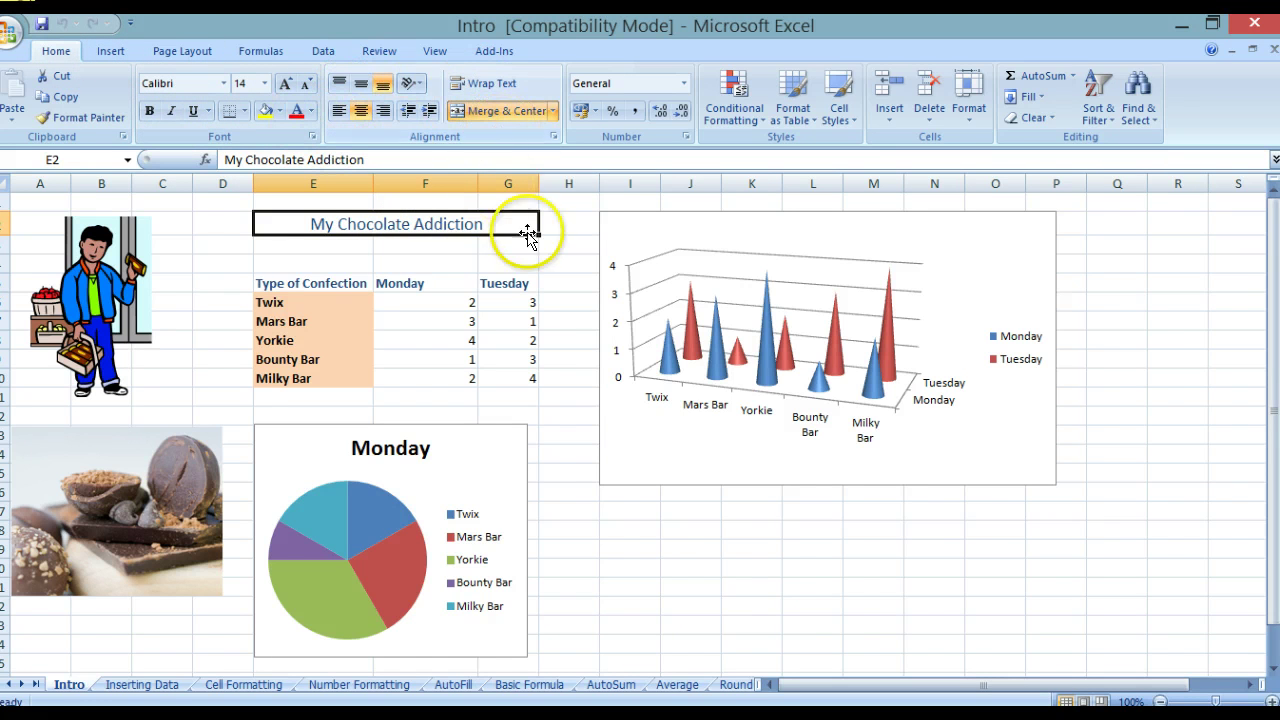
{"action": "left_click", "coordinate": [596, 515]}
{"action": "left_click", "coordinate": [182, 51]}
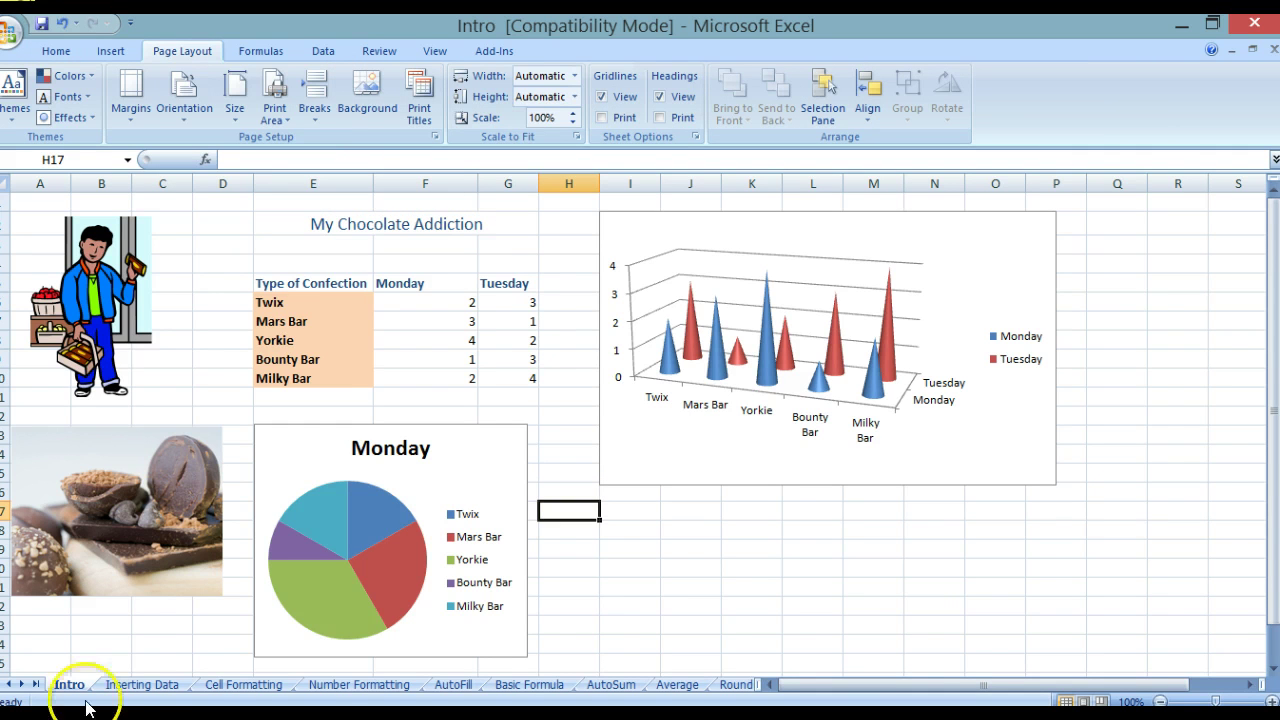
Step: On the Inserting Data worksheet, select column F, row 11, cell F9 and cell B4 in turn
{"action": "left_click", "coordinate": [141, 685]}
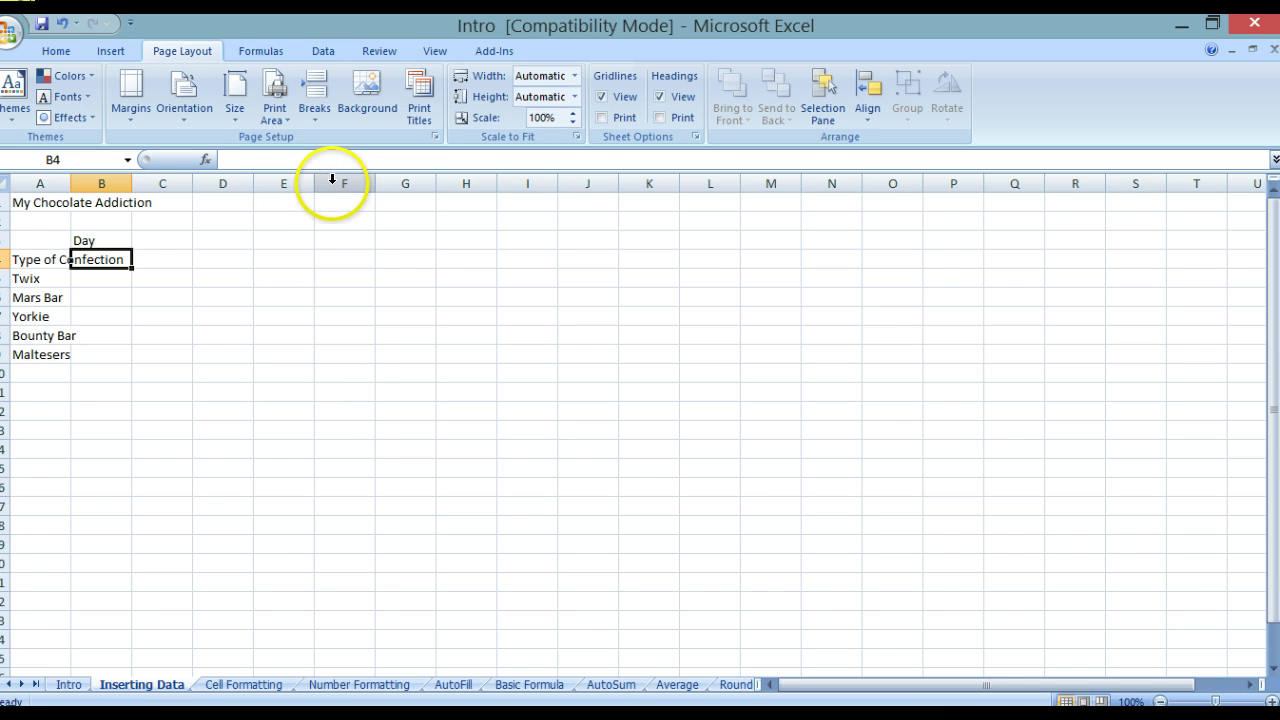
{"action": "left_click", "coordinate": [334, 181]}
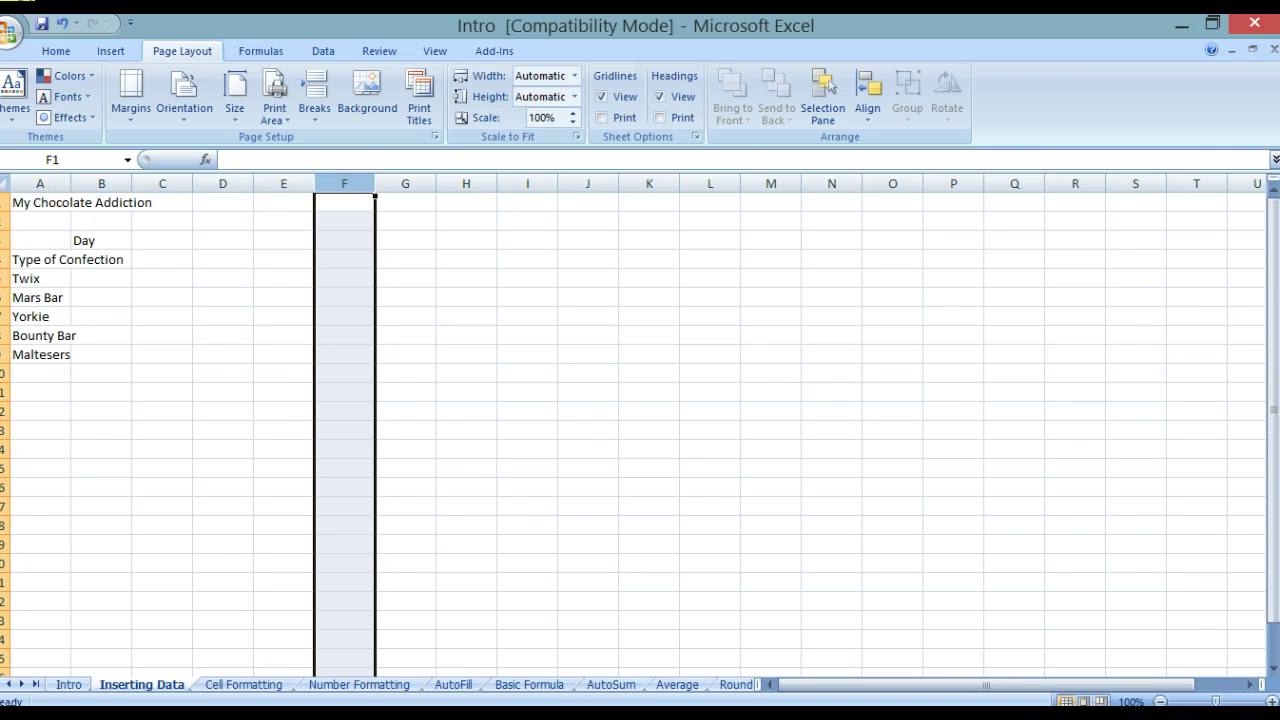
{"action": "left_click", "coordinate": [15, 392]}
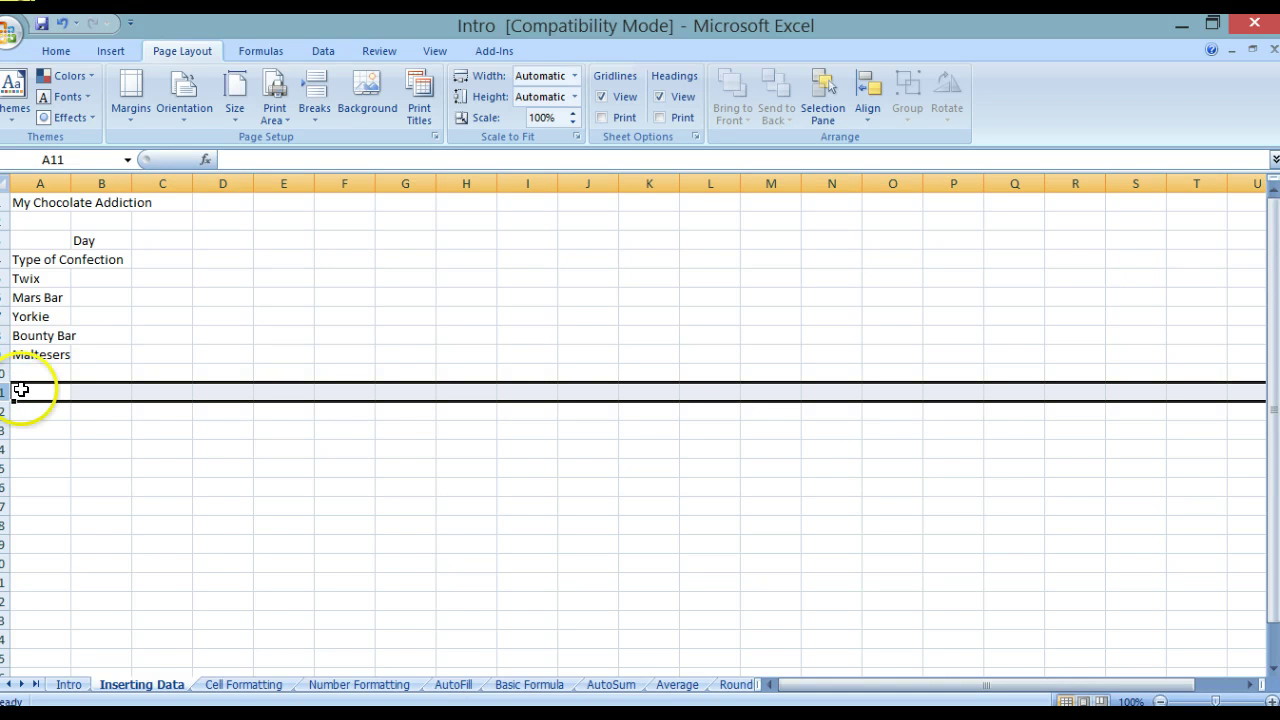
{"action": "left_click", "coordinate": [354, 354]}
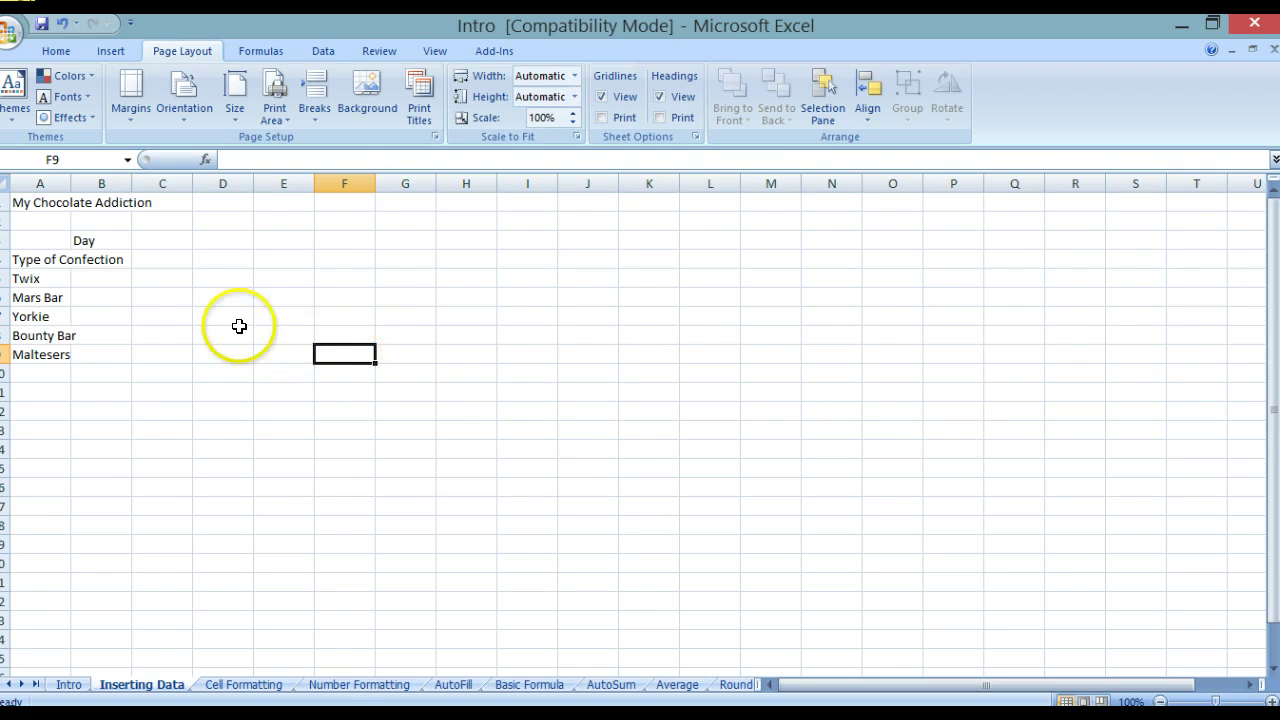
{"action": "left_click", "coordinate": [111, 245]}
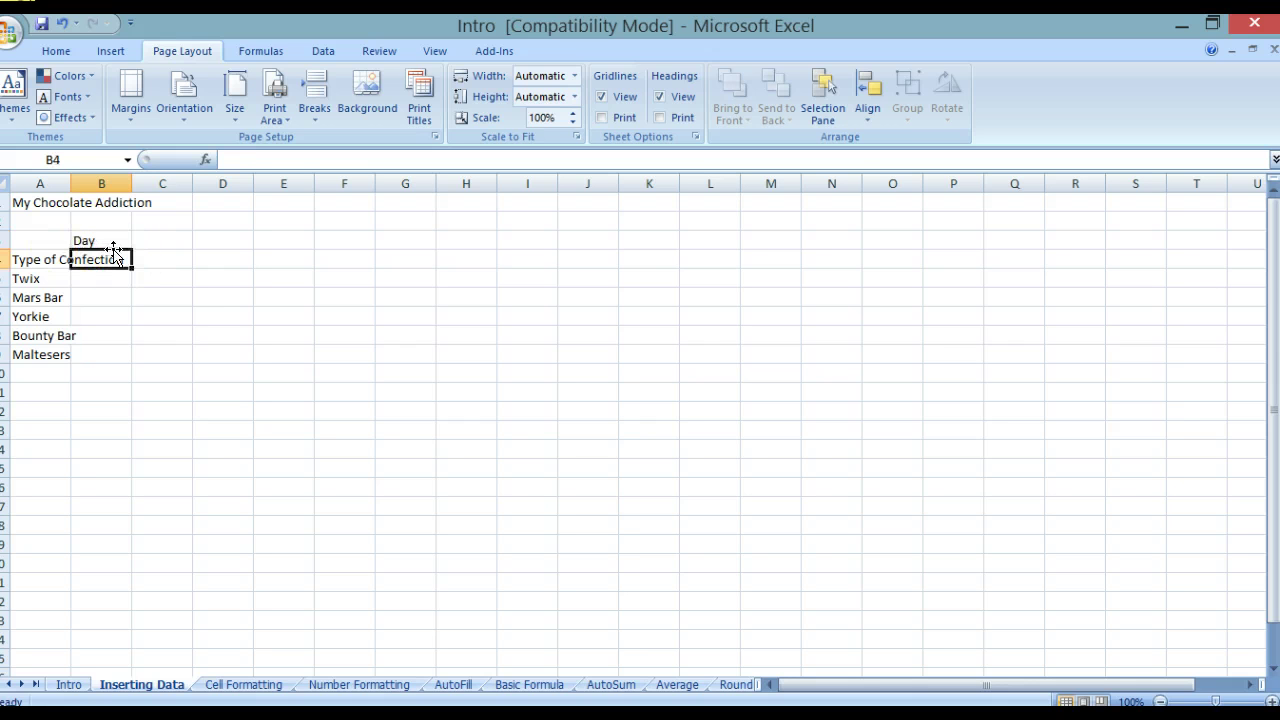
Step: Enter Monday in B4 and the quantities 2, 4, 6, 7 and 1 in B5 to B9 beside the confectionery names
{"action": "type", "text": "Monday"}
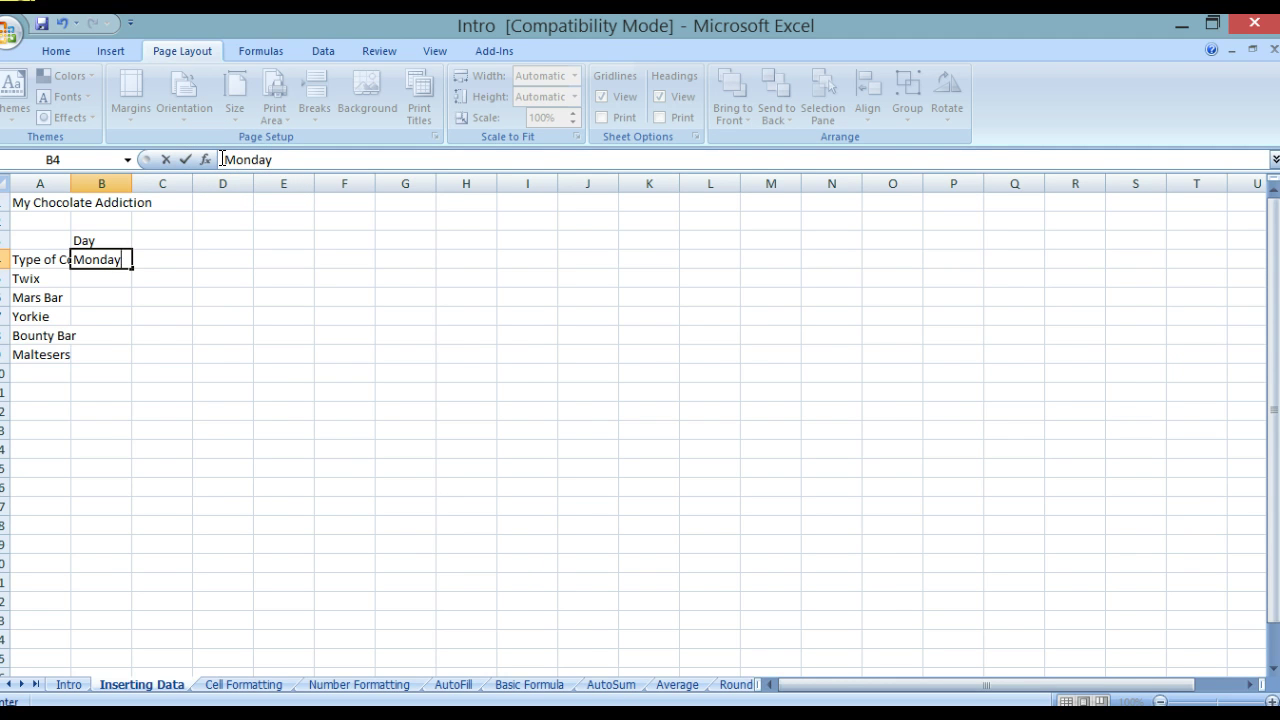
{"action": "key", "text": "Return"}
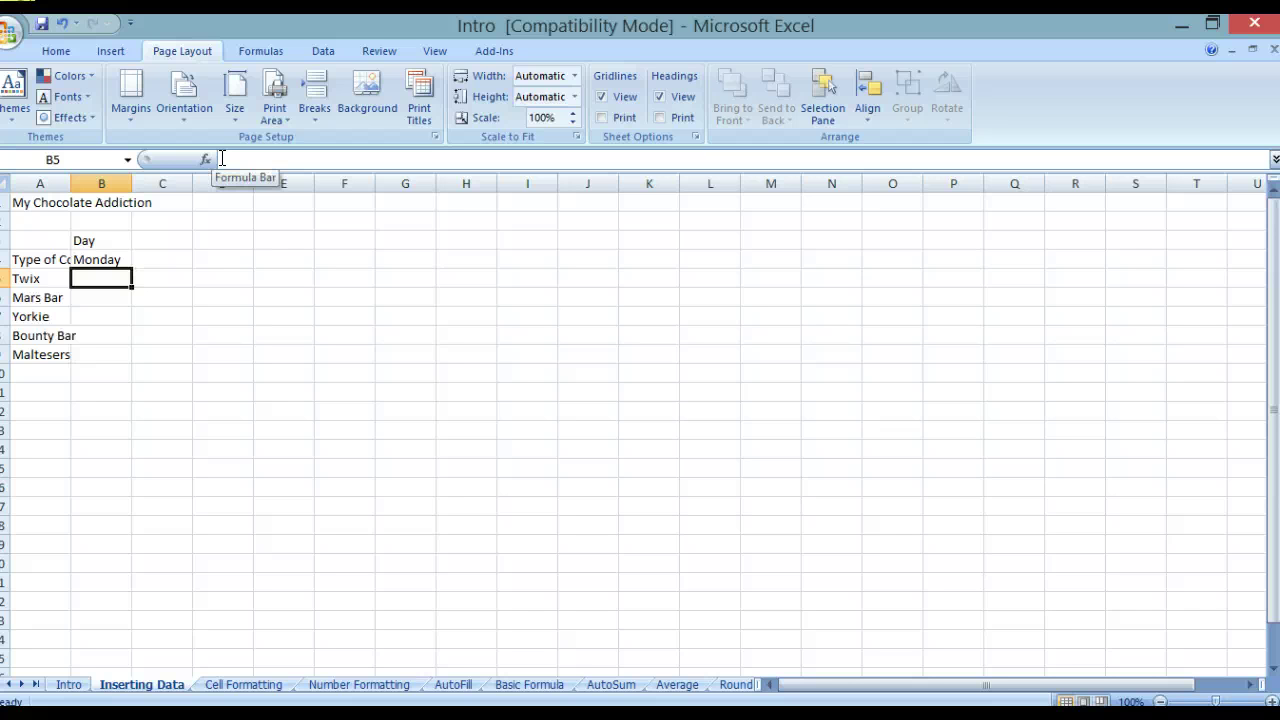
{"action": "type", "text": "2"}
{"action": "key", "text": "Return"}
{"action": "type", "text": "4"}
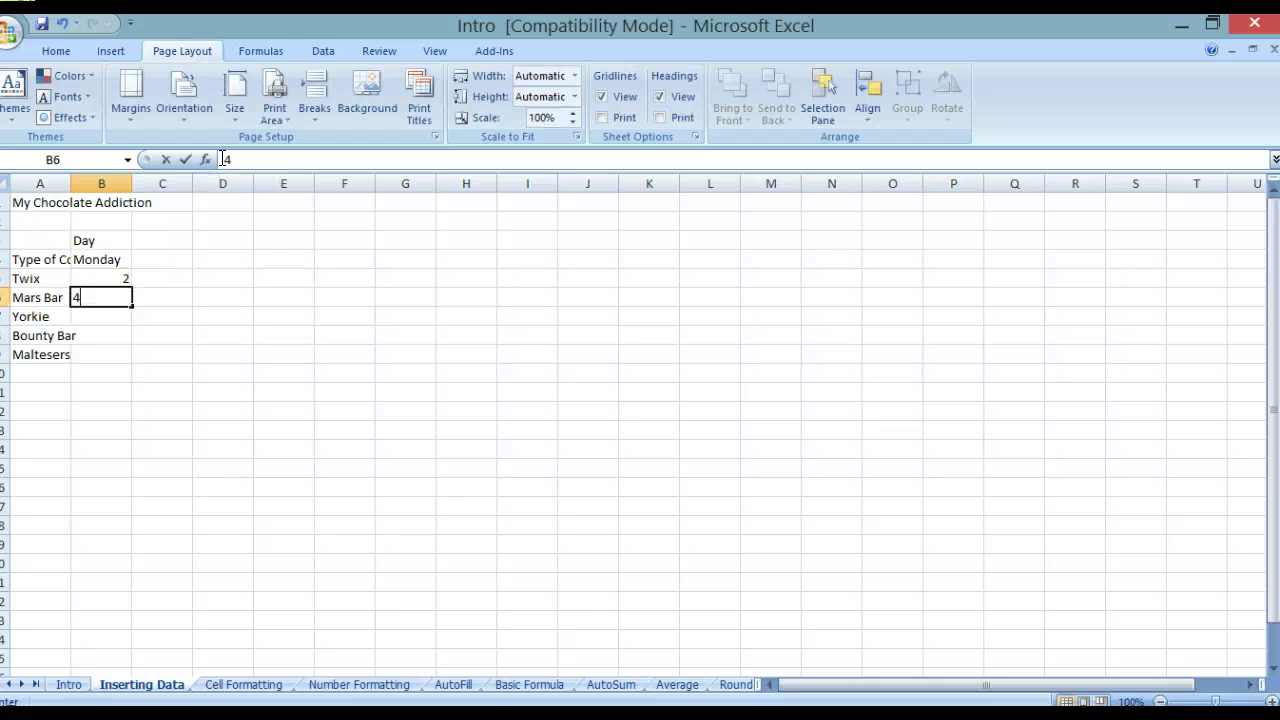
{"action": "key", "text": "Return"}
{"action": "type", "text": "6"}
{"action": "key", "text": "Return"}
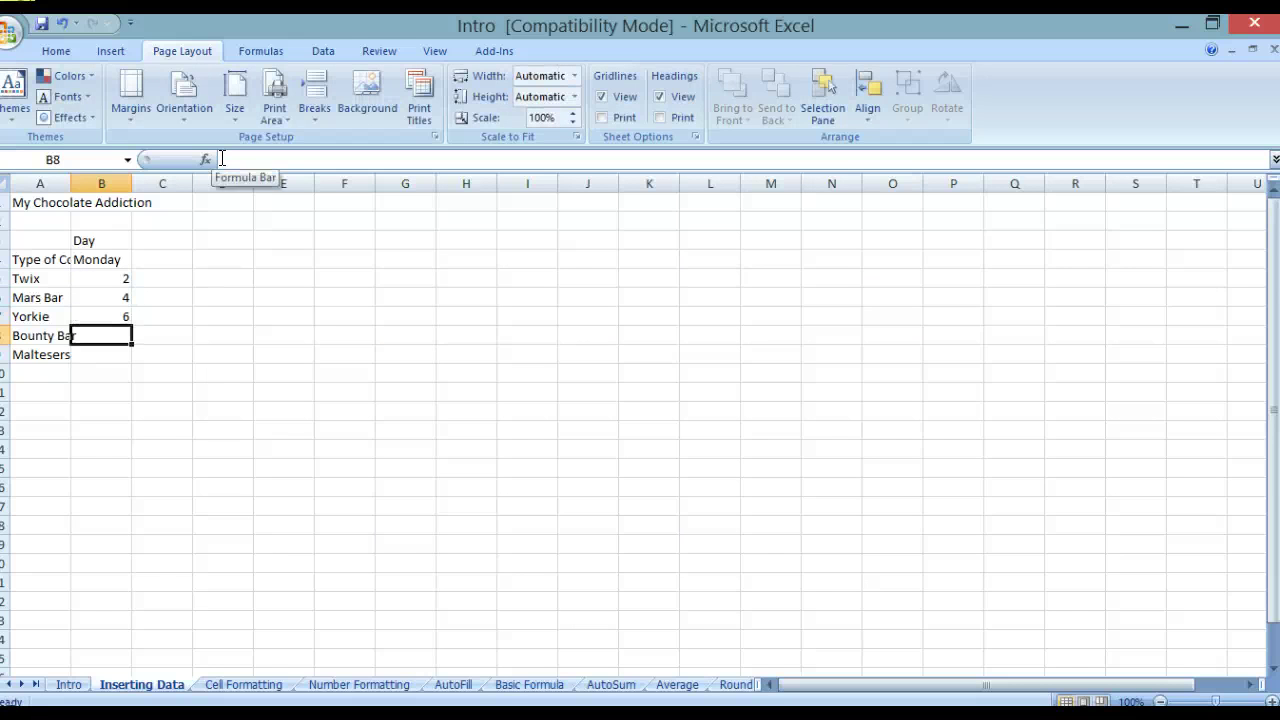
{"action": "type", "text": "7"}
{"action": "key", "text": "Return"}
{"action": "type", "text": "1"}
{"action": "key", "text": "Return"}
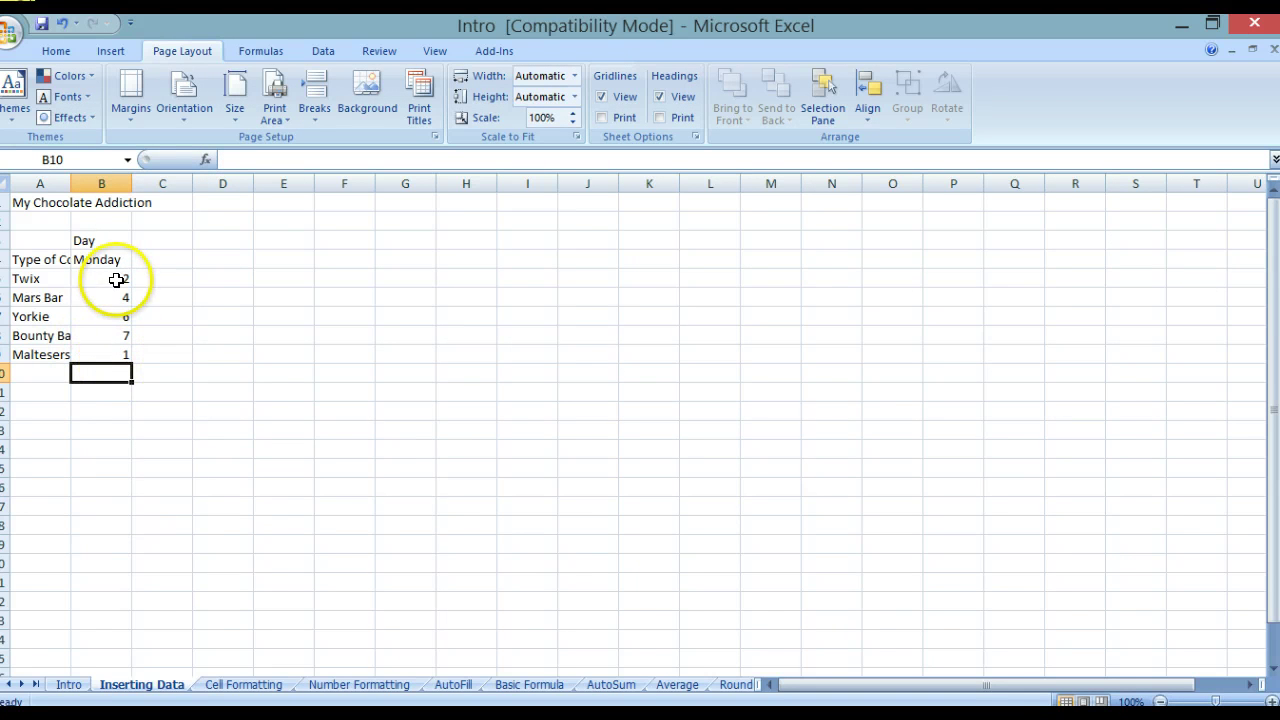
Step: Widen column A on the Inserting Data worksheet until Type of Confection in A4 fits
{"action": "left_click", "coordinate": [32, 259]}
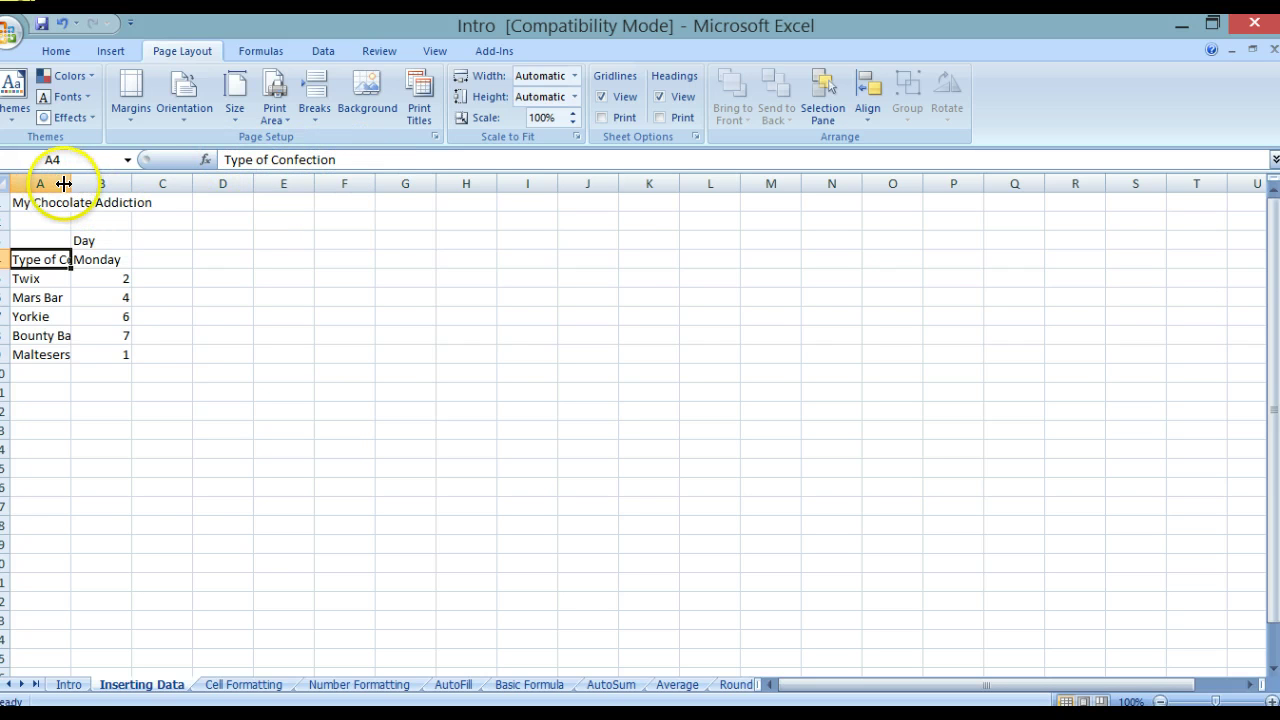
{"action": "left_click_drag", "start_coordinate": [69, 183], "coordinate": [71, 183]}
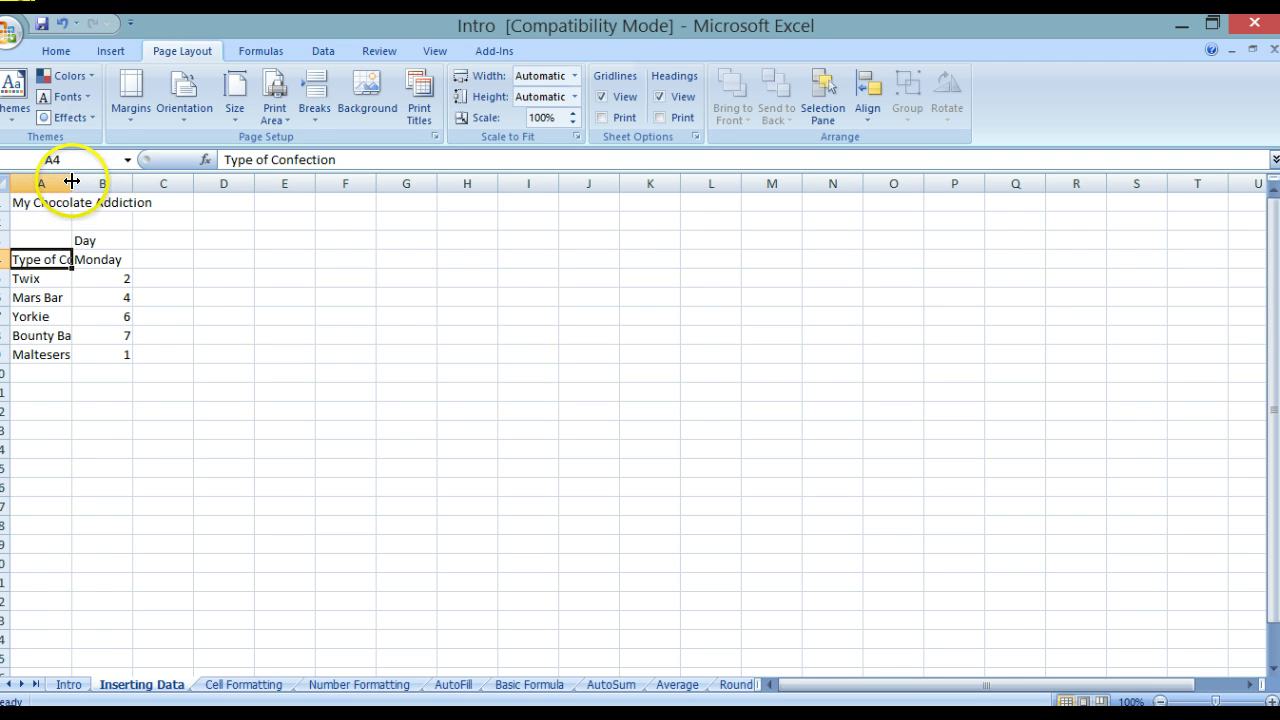
{"action": "left_click_drag", "start_coordinate": [72, 181], "coordinate": [72, 180]}
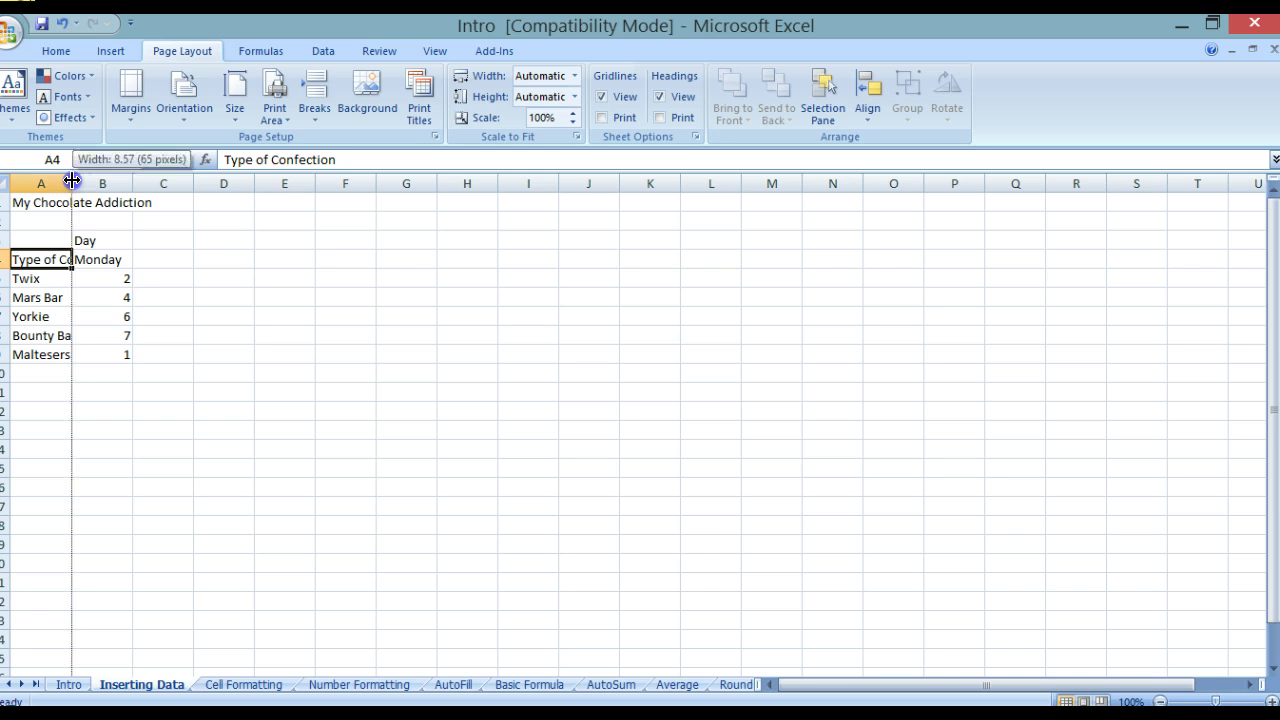
{"action": "left_click_drag", "start_coordinate": [72, 181], "coordinate": [142, 183]}
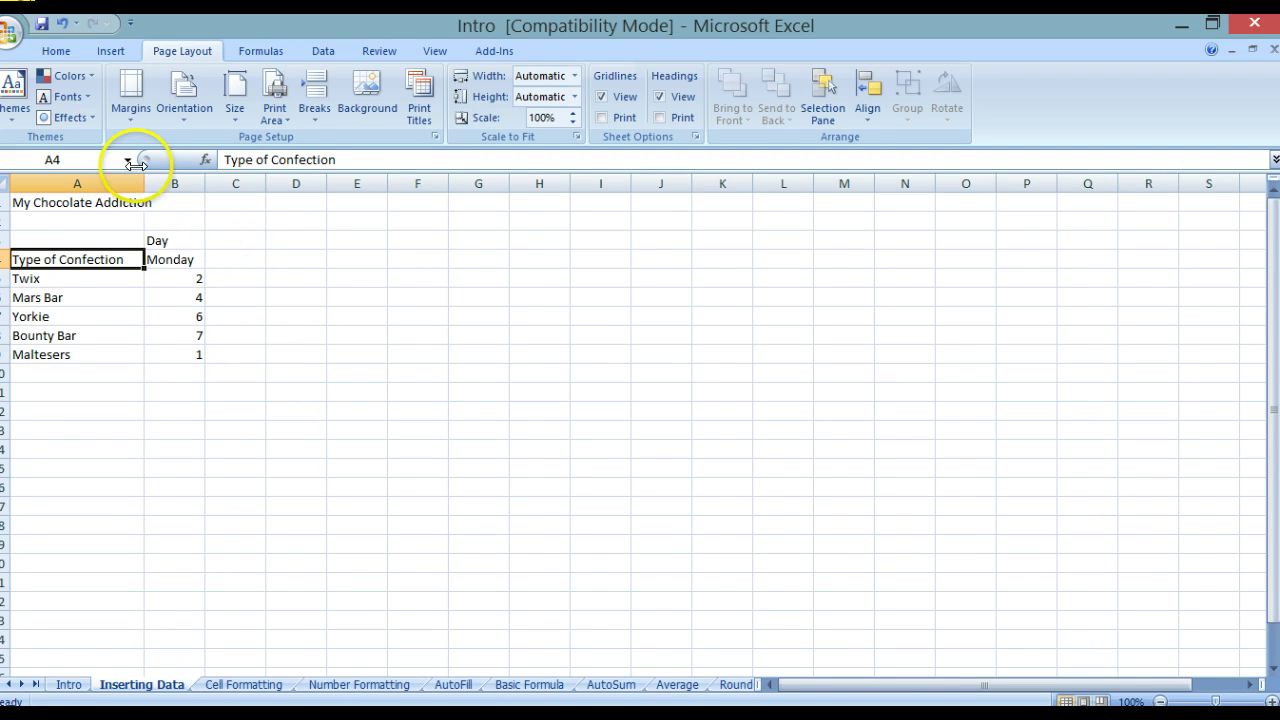
Step: Try to save the changes to the Intro workbook
{"action": "left_click", "coordinate": [12, 38]}
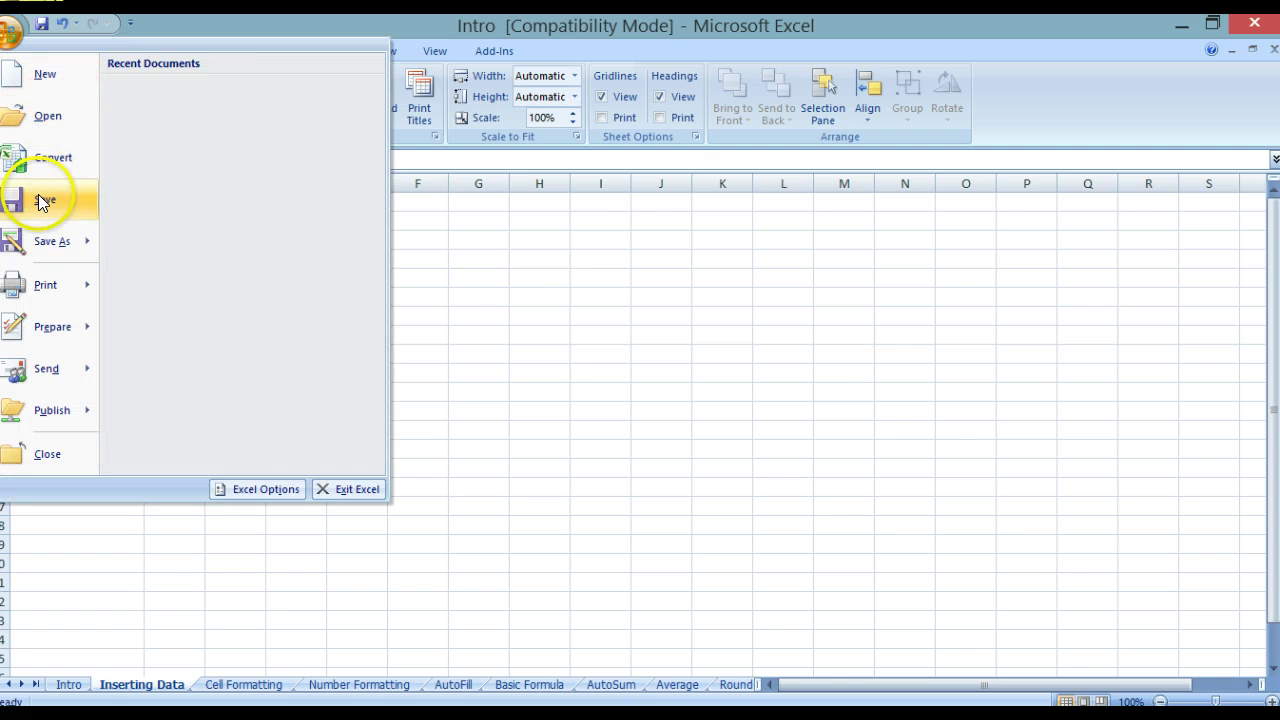
{"action": "left_click", "coordinate": [440, 270]}
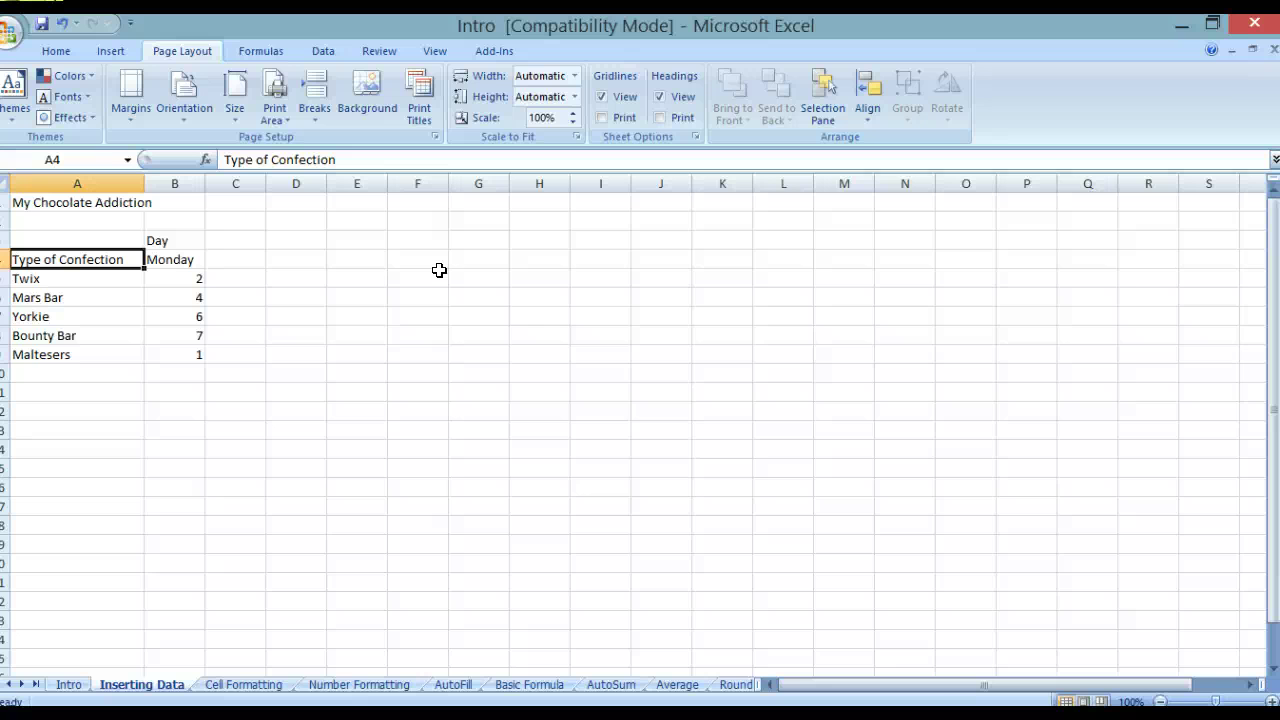
{"action": "key", "text": "ctrl+s"}
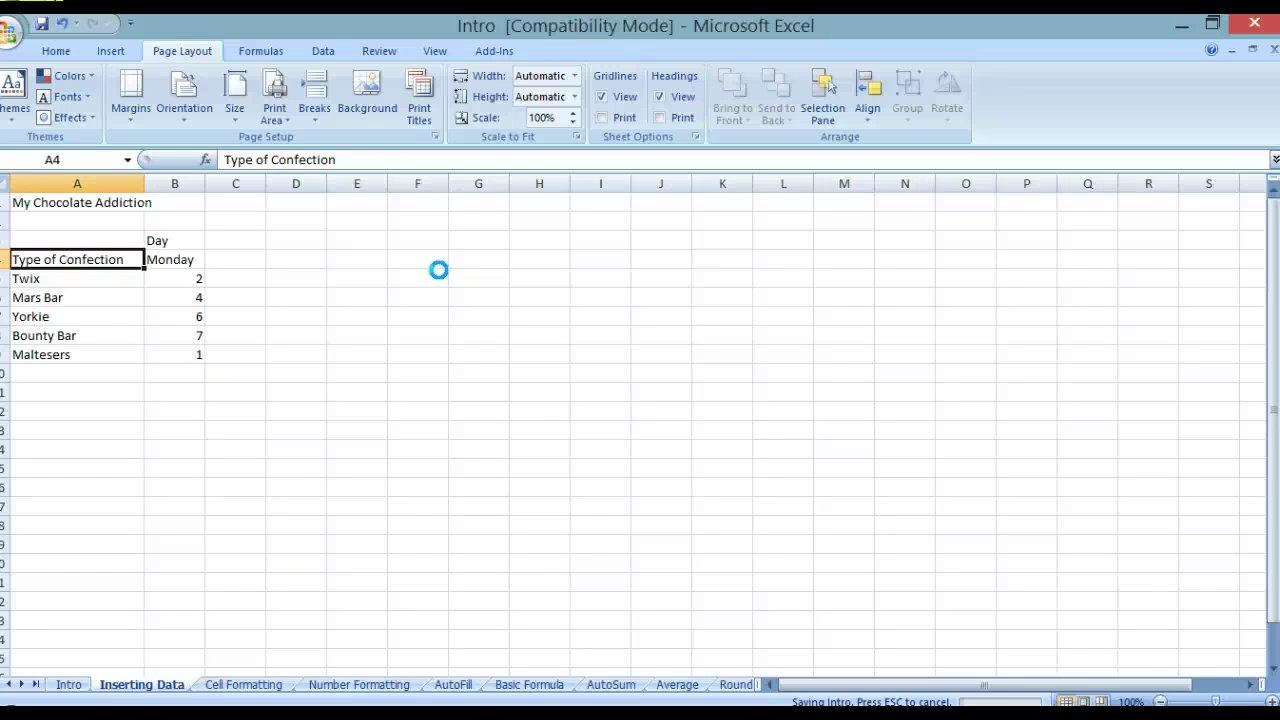
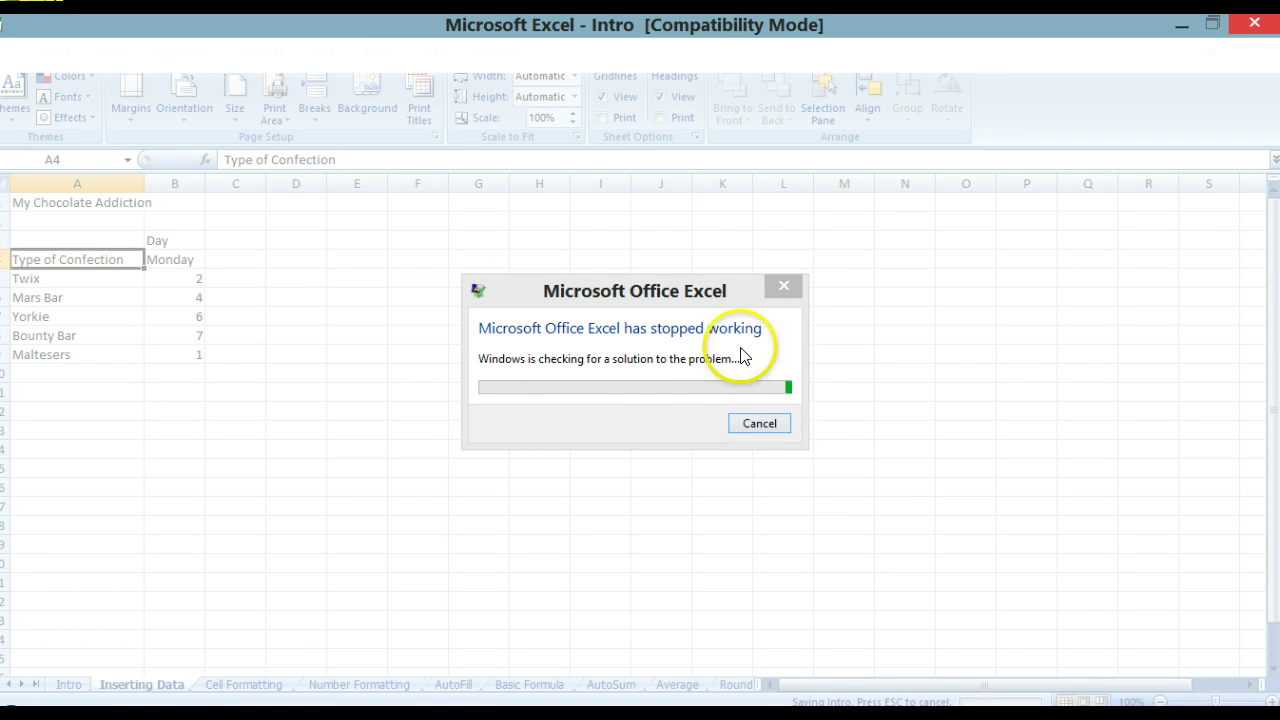
{"action": "left_click", "coordinate": [772, 424]}
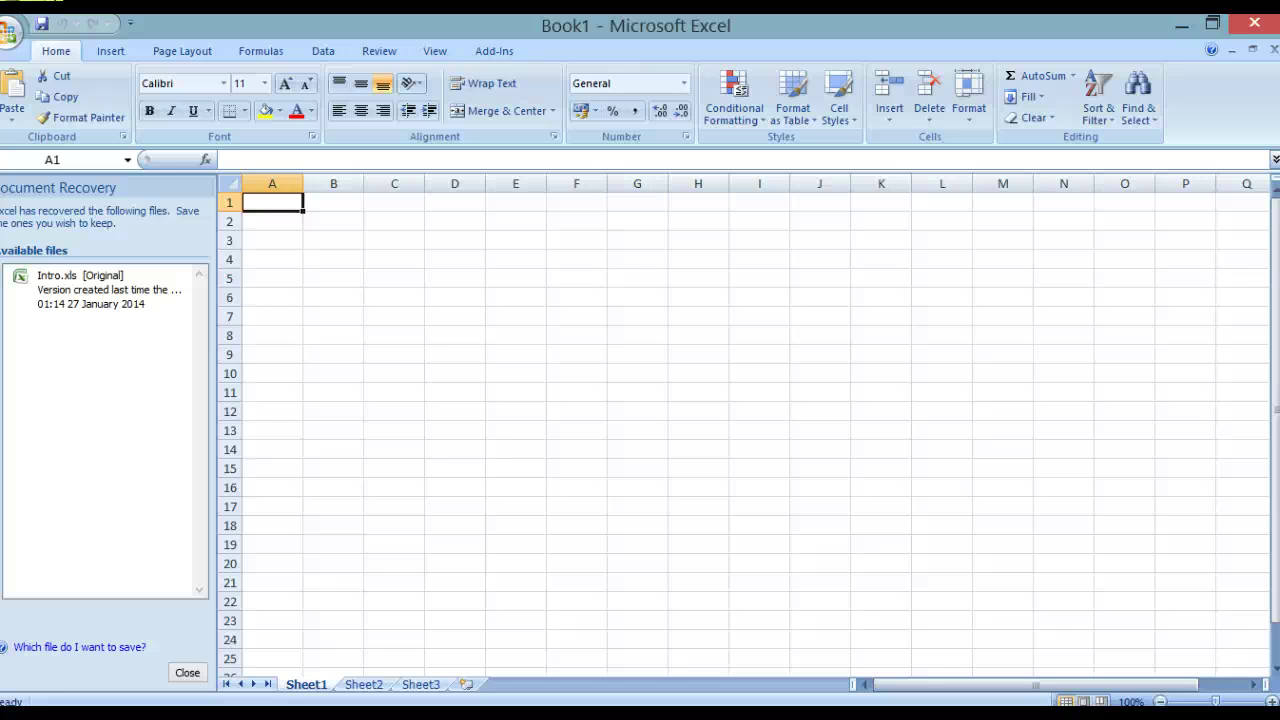
Step: Open the recovered Intro.xls original, close the document recovery list and go to the Inserting Data worksheet
{"action": "mouse_move", "coordinate": [93, 310]}
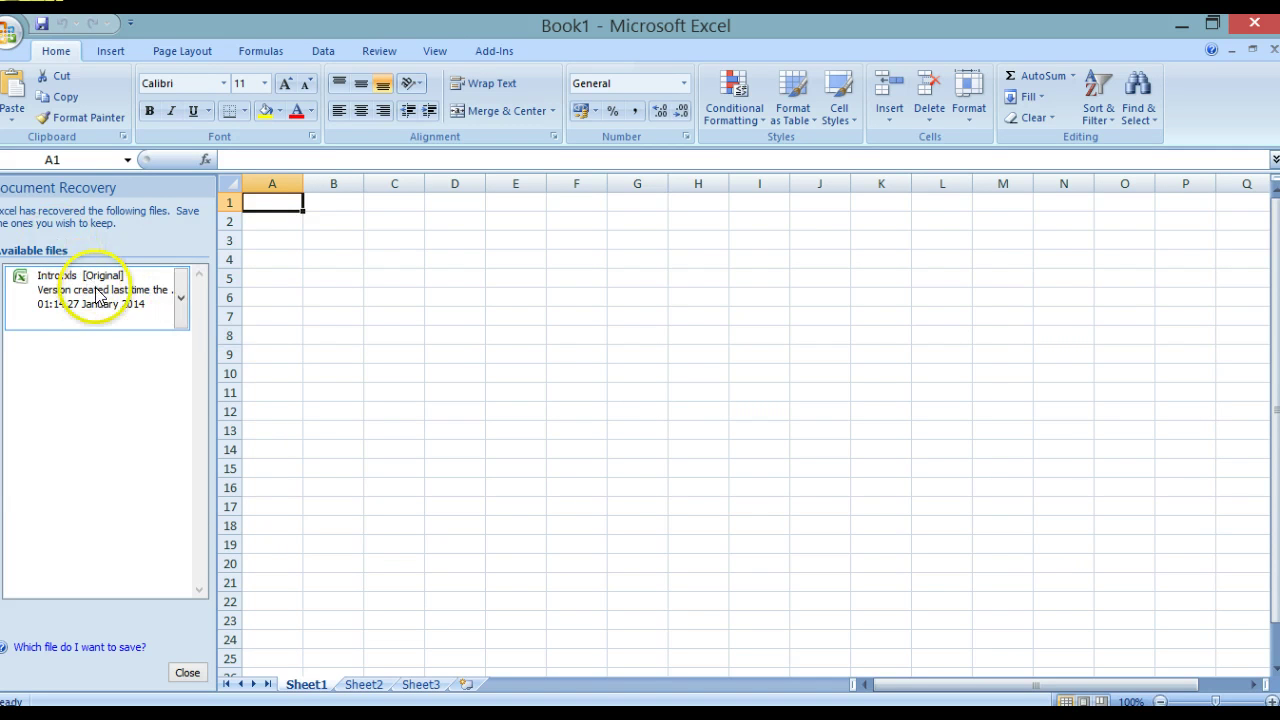
{"action": "left_click", "coordinate": [95, 289]}
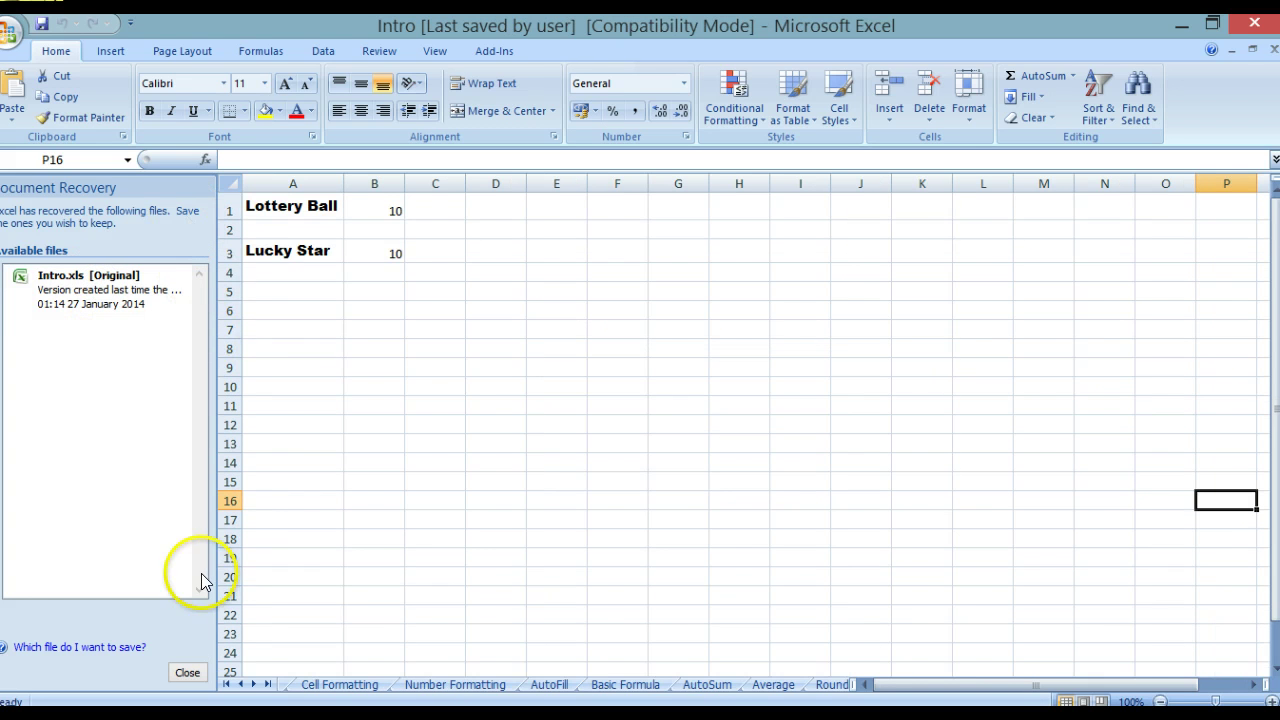
{"action": "left_click", "coordinate": [186, 675]}
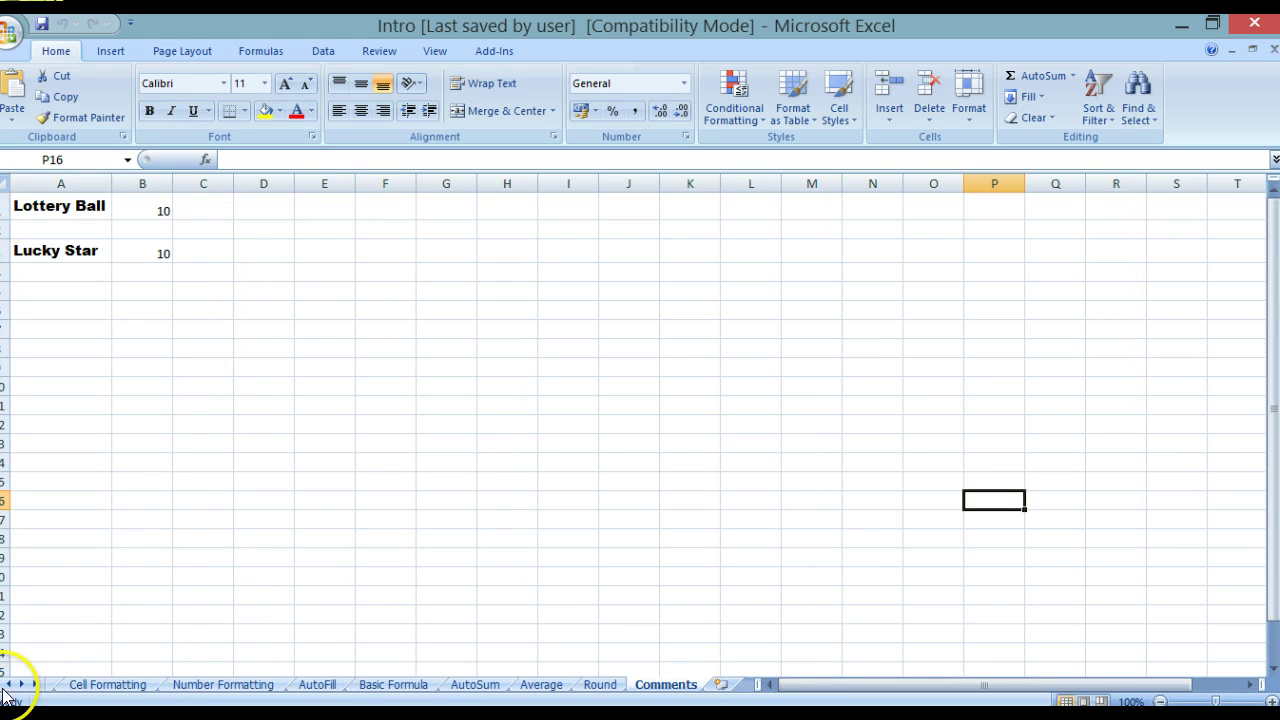
{"action": "left_click", "coordinate": [3, 684]}
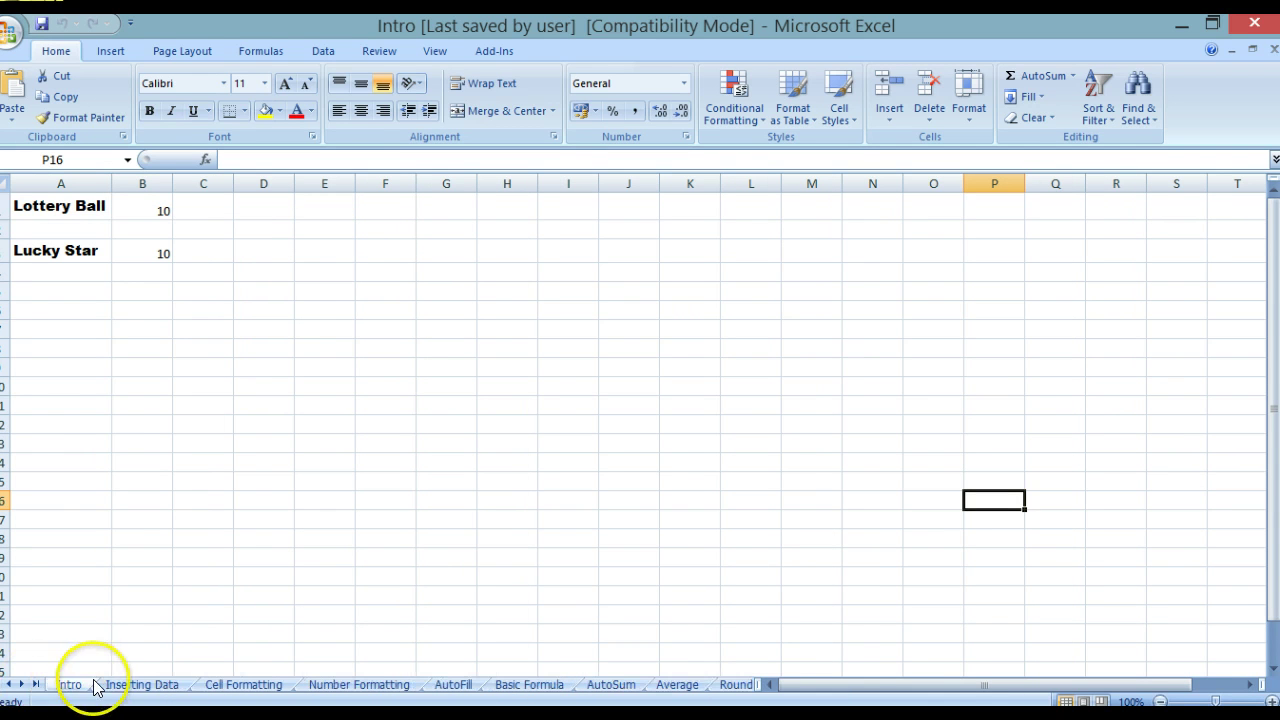
{"action": "left_click", "coordinate": [128, 686]}
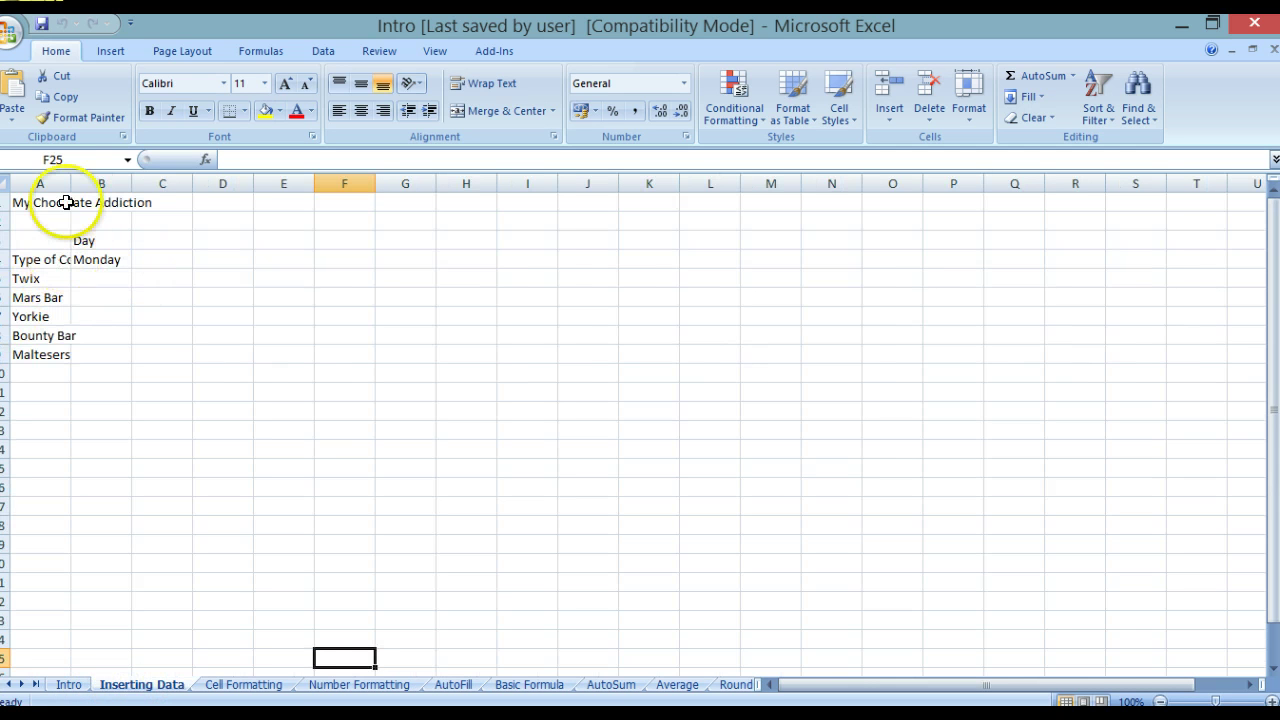
Step: Widen column A to fit the My Chocolate Addiction title and enter 1, 5, 7, 6 and 2 in B5 to B9
{"action": "left_click_drag", "start_coordinate": [71, 178], "coordinate": [167, 180]}
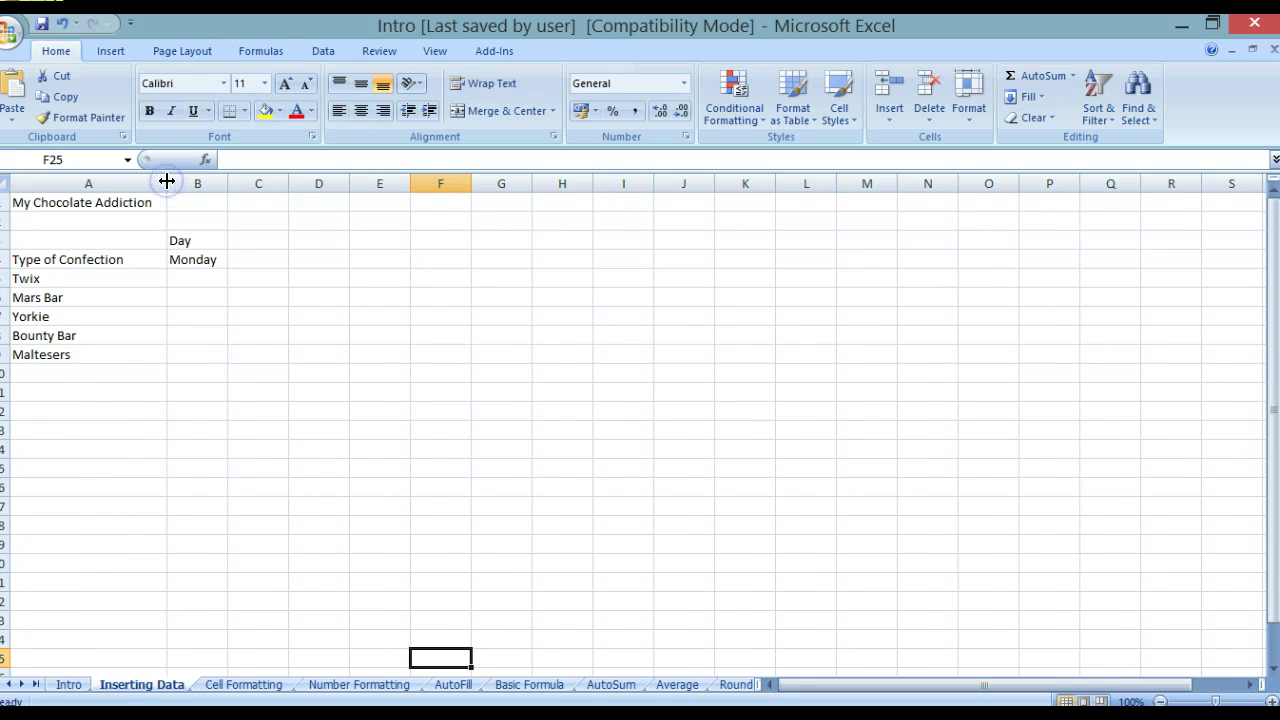
{"action": "left_click", "coordinate": [208, 276]}
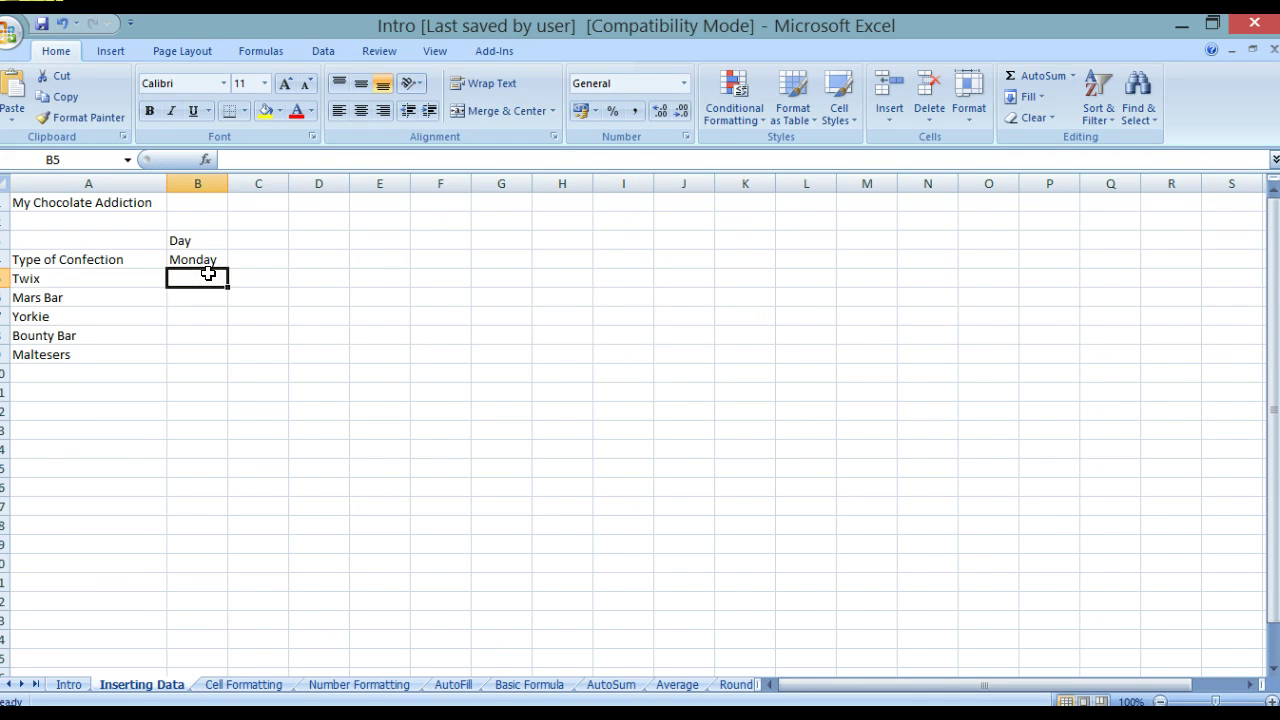
{"action": "type", "text": "1"}
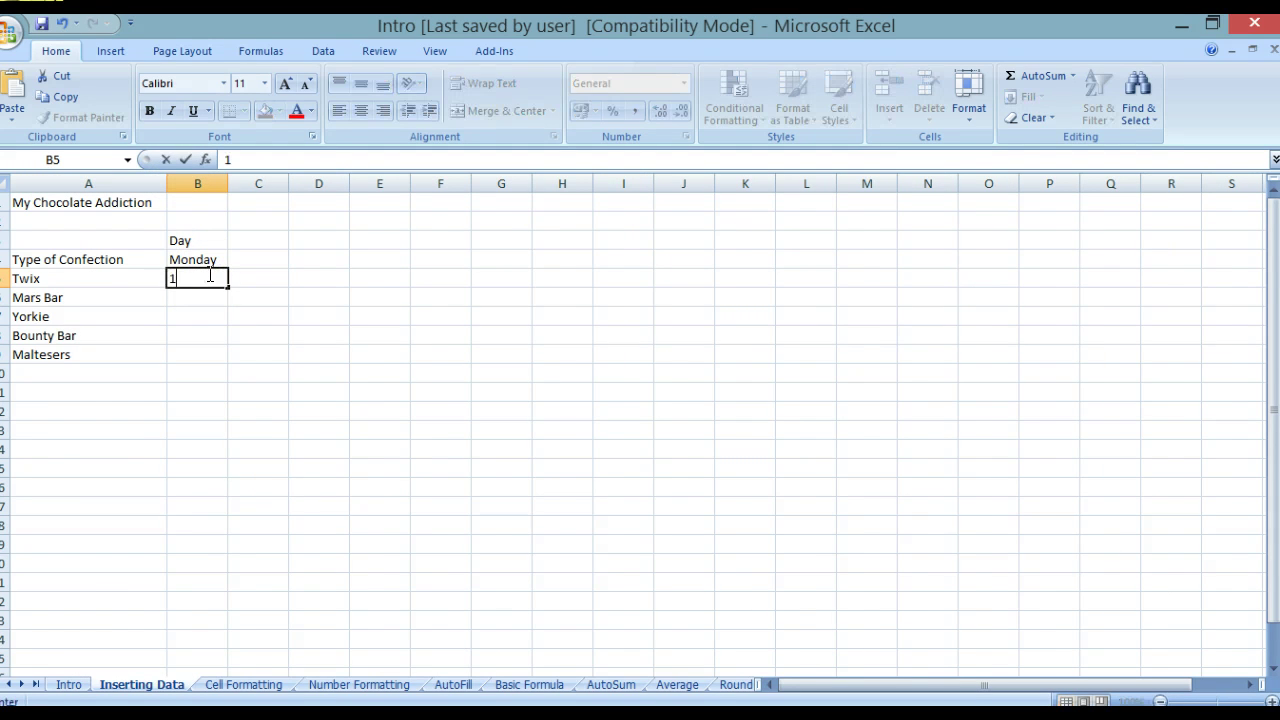
{"action": "key", "text": "Return"}
{"action": "type", "text": "5"}
{"action": "key", "text": "Return"}
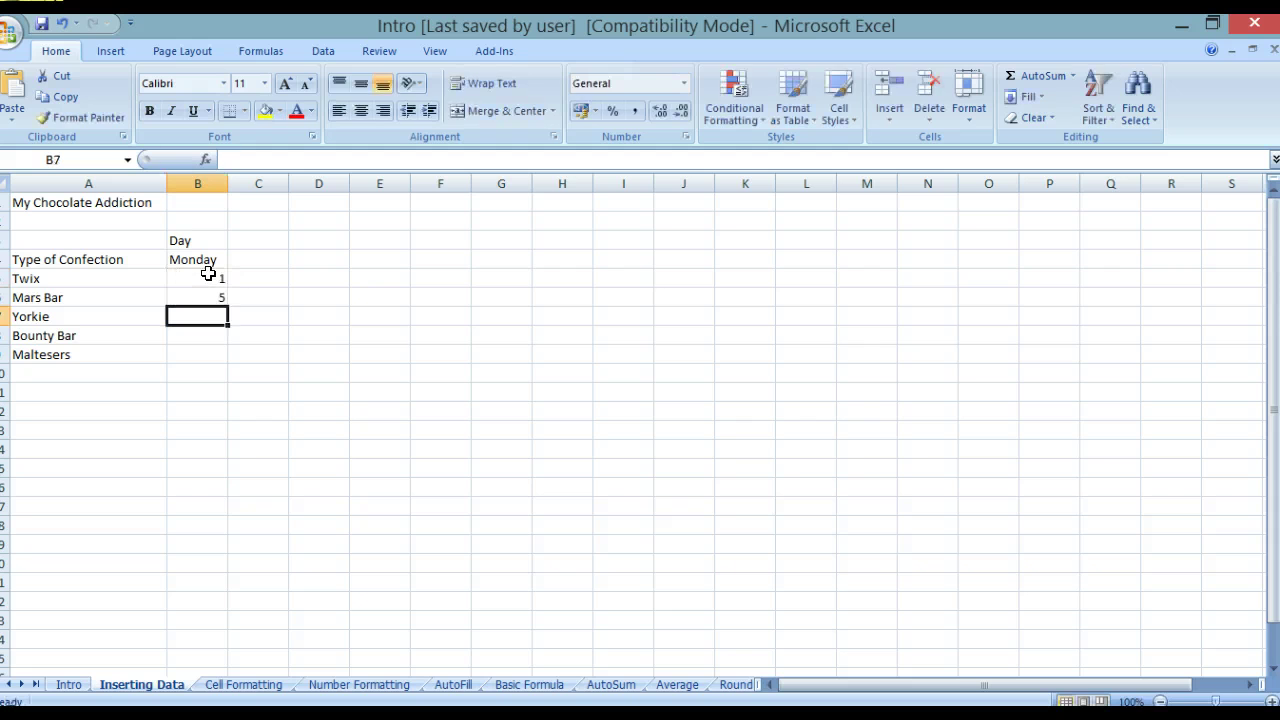
{"action": "type", "text": "7"}
{"action": "key", "text": "Return"}
{"action": "type", "text": "6"}
{"action": "key", "text": "Return"}
{"action": "type", "text": "2"}
{"action": "key", "text": "Return"}
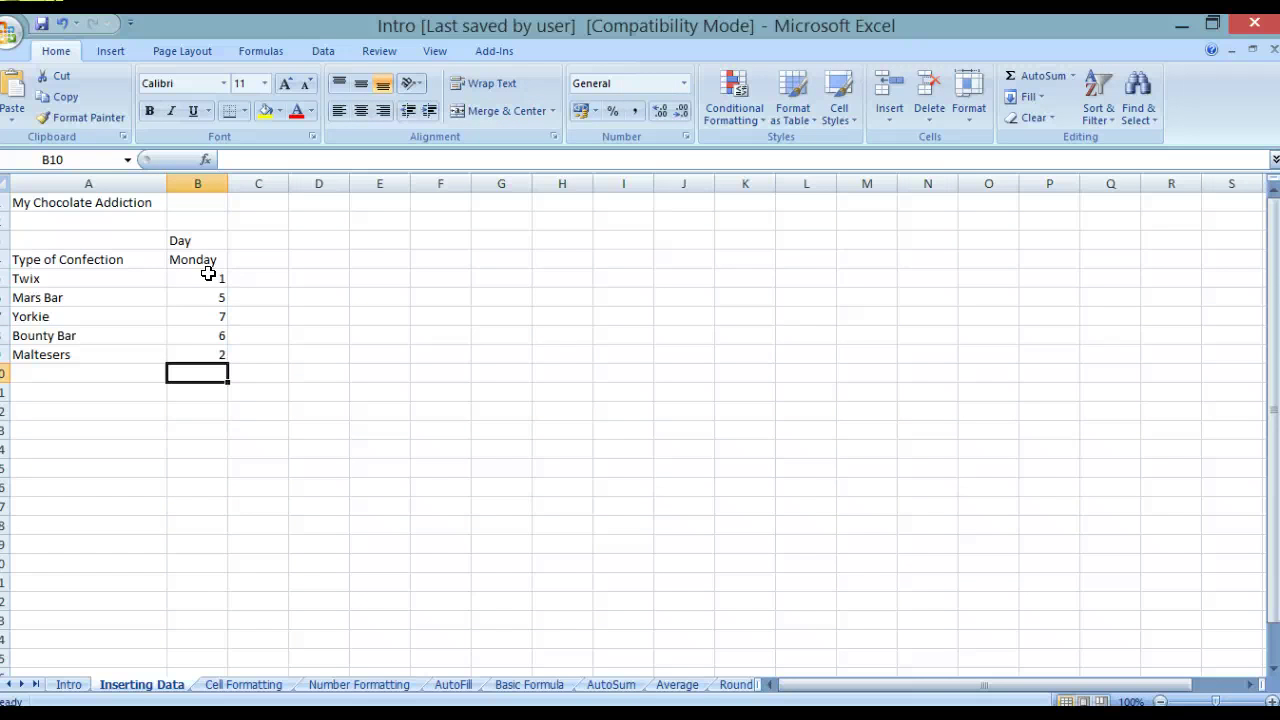
Step: Save the Intro workbook in its current format, accepting the compatibility check
{"action": "key", "text": "ctrl+s"}
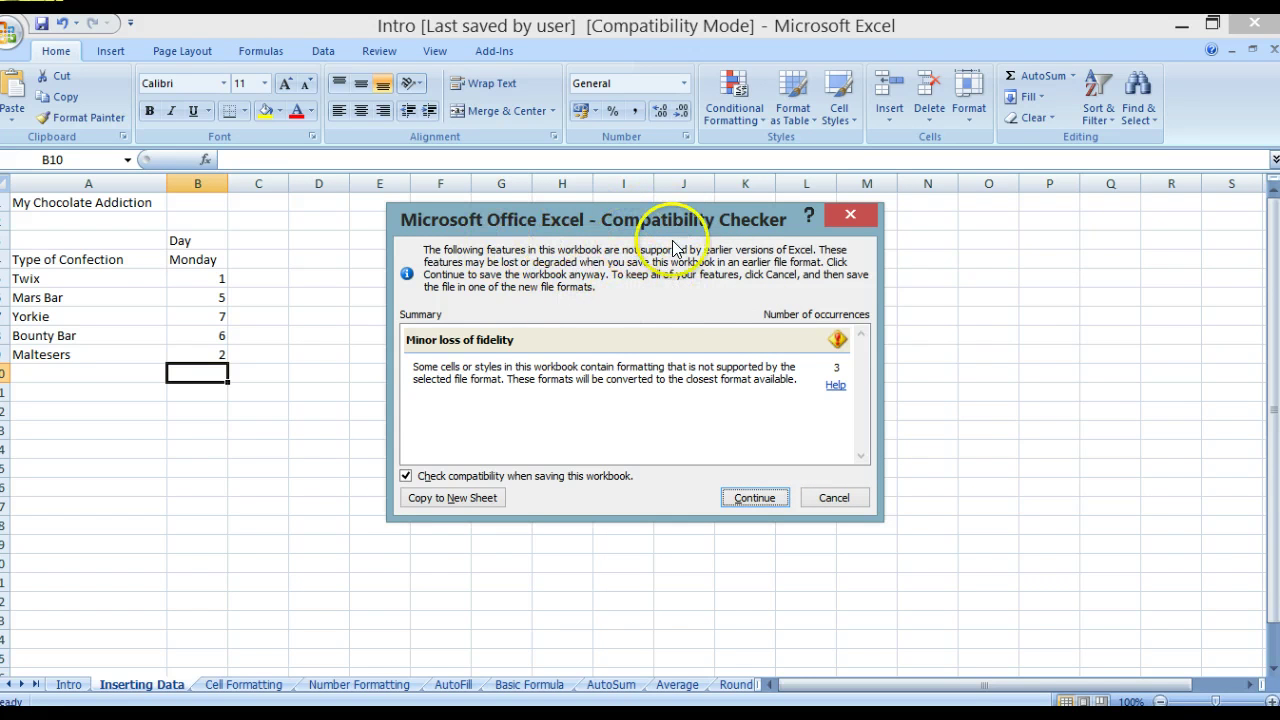
{"action": "left_click", "coordinate": [748, 495]}
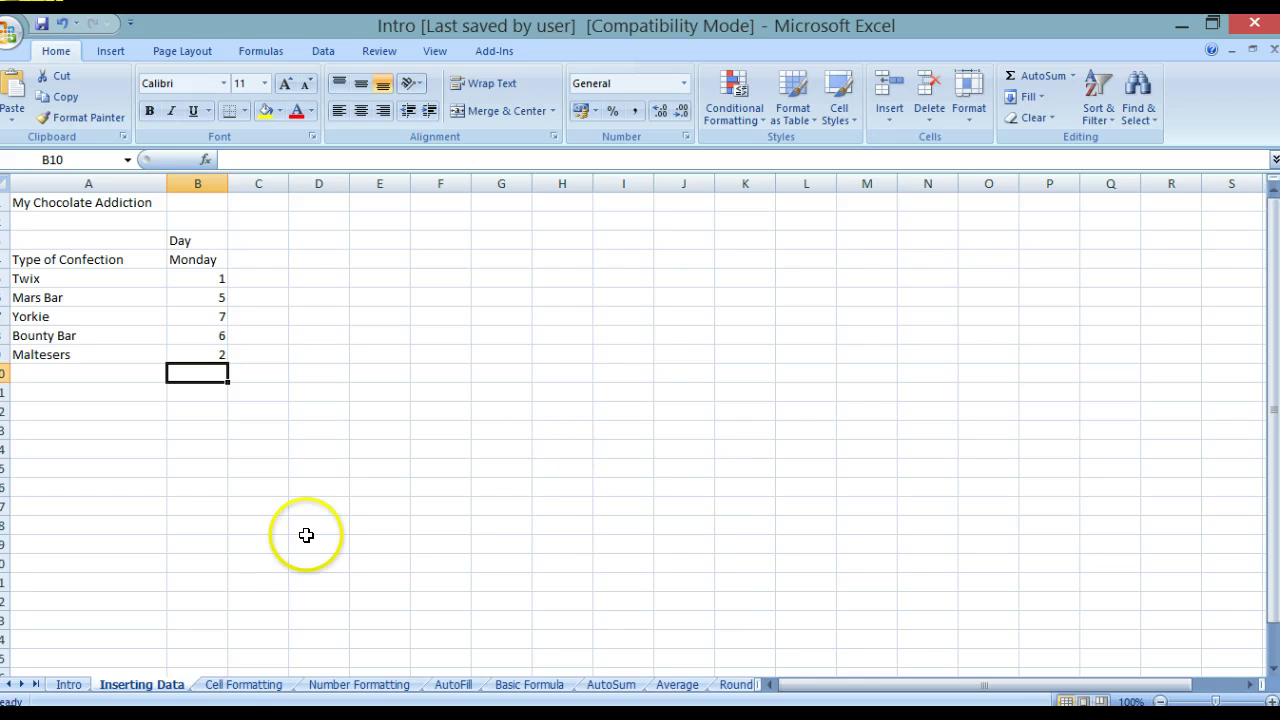
Step: On the Cell Formatting worksheet, manually widen column A until the title and Type of Confection fit
{"action": "left_click", "coordinate": [245, 684]}
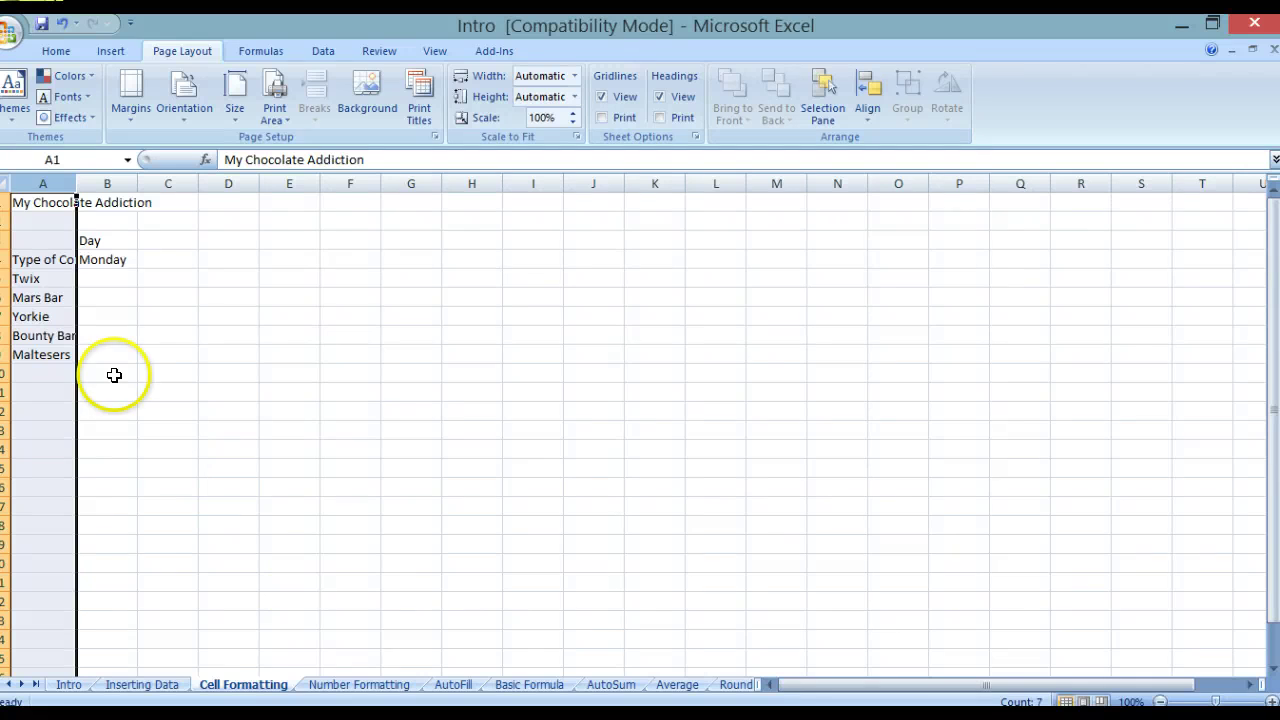
{"action": "left_click", "coordinate": [40, 259]}
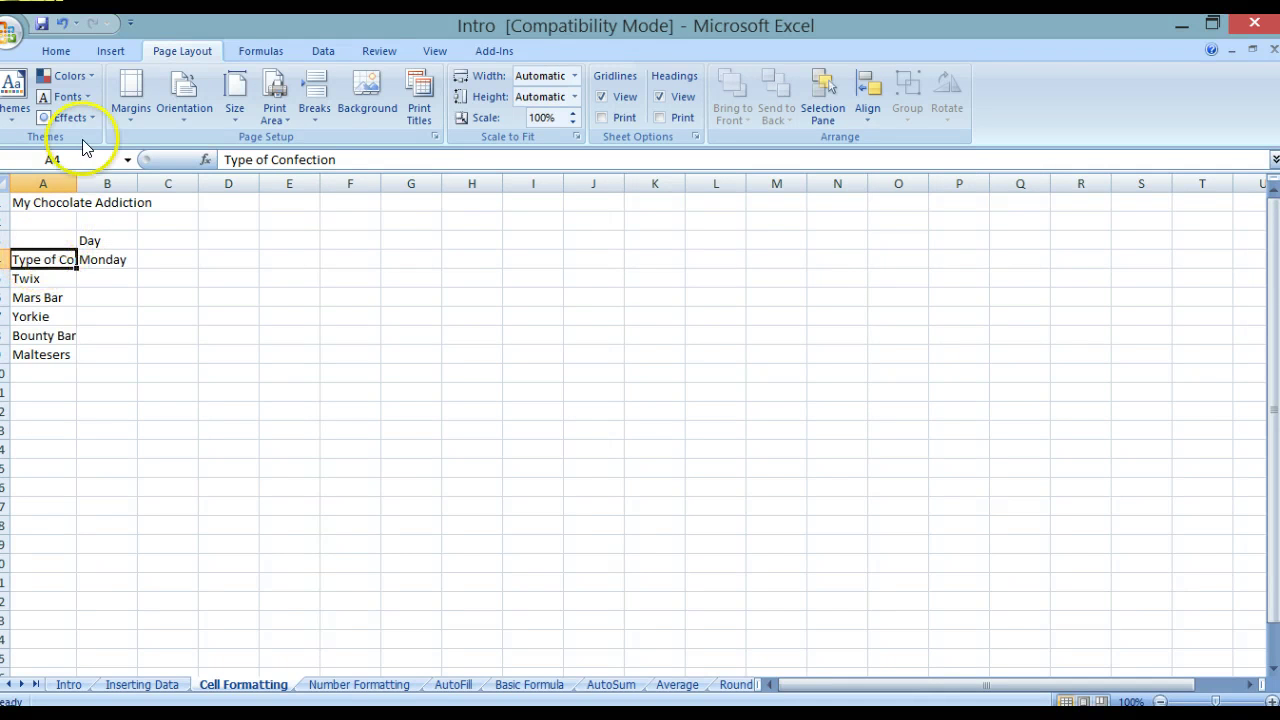
{"action": "left_click", "coordinate": [52, 52]}
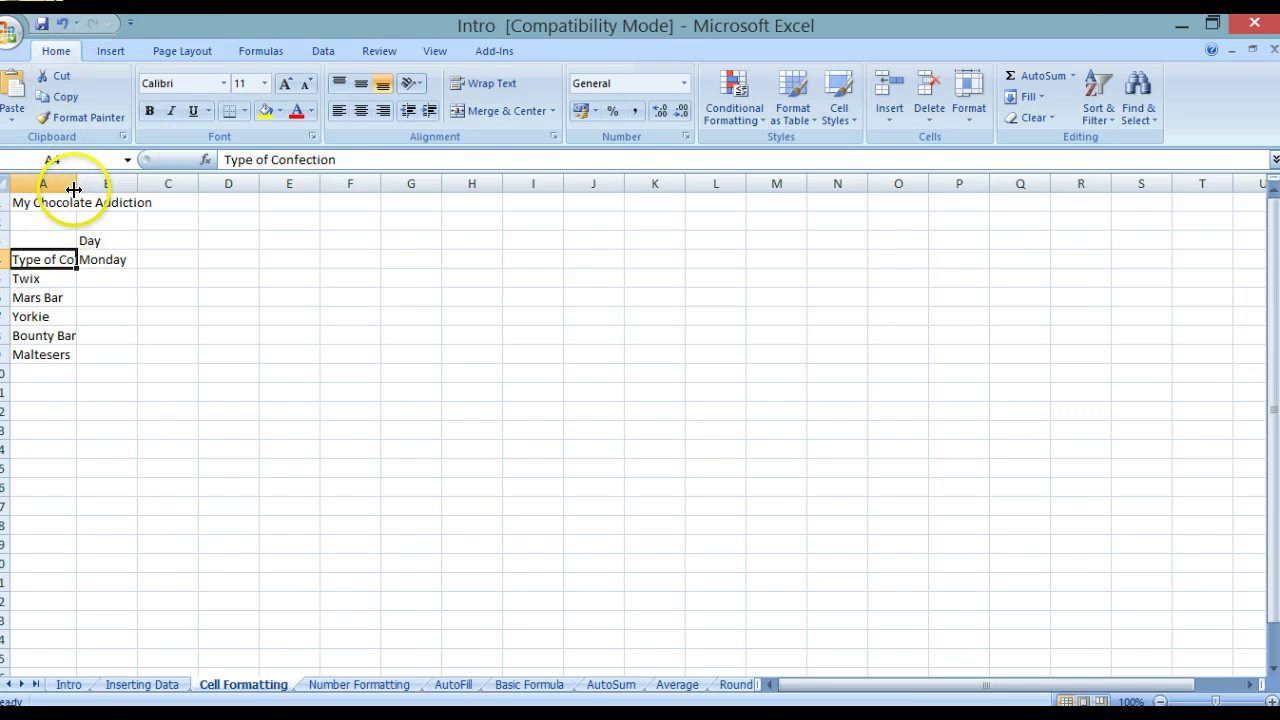
{"action": "left_click_drag", "start_coordinate": [74, 183], "coordinate": [165, 183]}
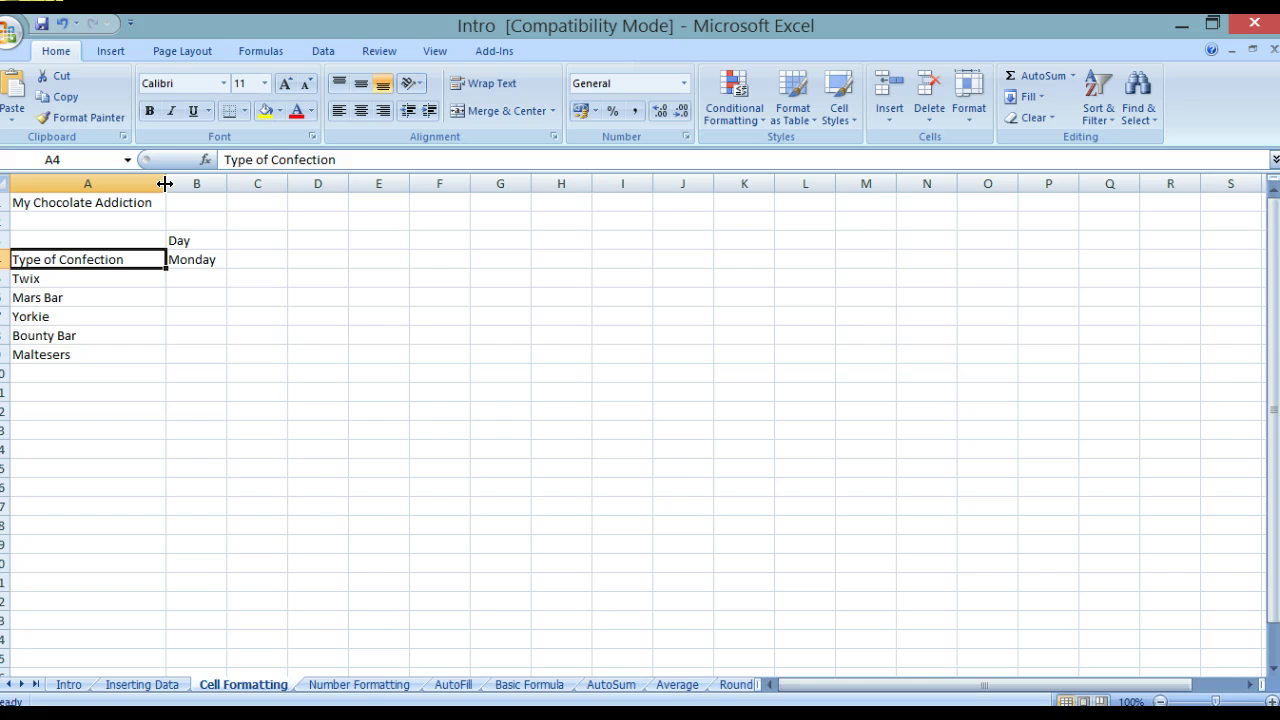
Step: Narrow column A so its text is cut off, and auto-fit it to its longest entry
{"action": "left_click_drag", "start_coordinate": [165, 183], "coordinate": [65, 174]}
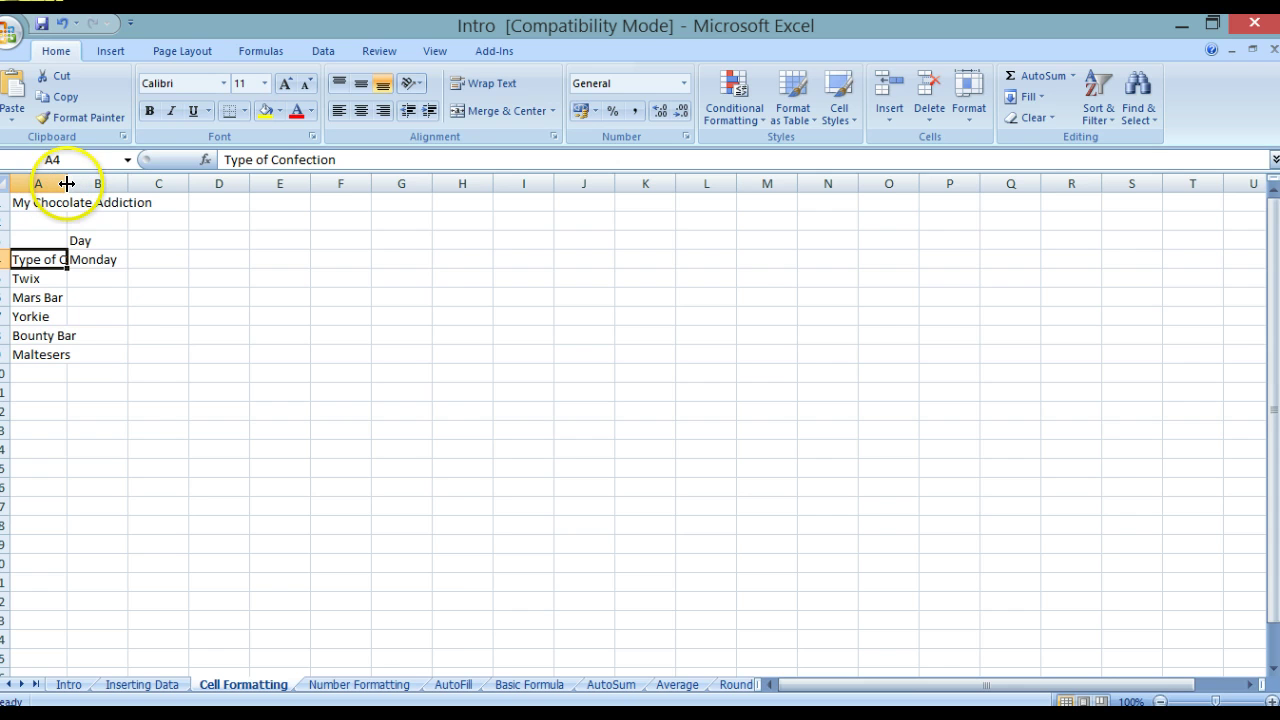
{"action": "double_click", "coordinate": [66, 184]}
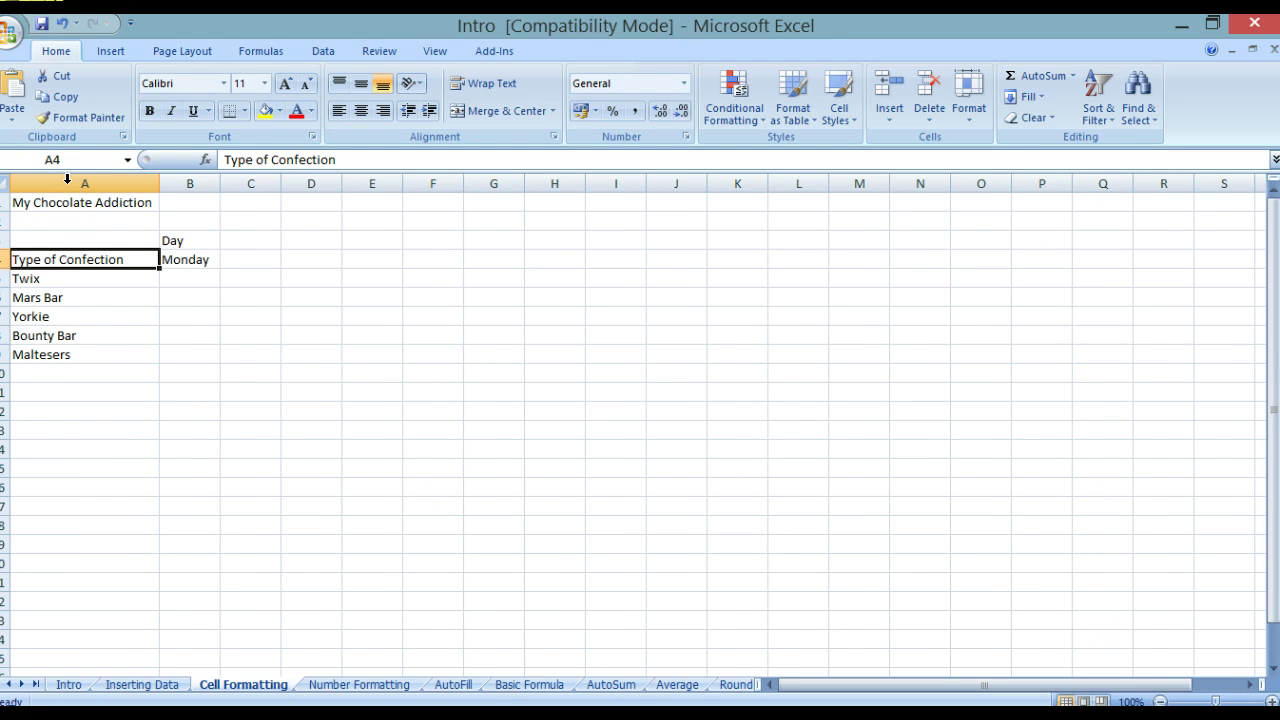
Step: Narrow column A again and apply AutoFit Column Width based on the Type of Confection cell A4
{"action": "left_click_drag", "start_coordinate": [158, 183], "coordinate": [78, 184]}
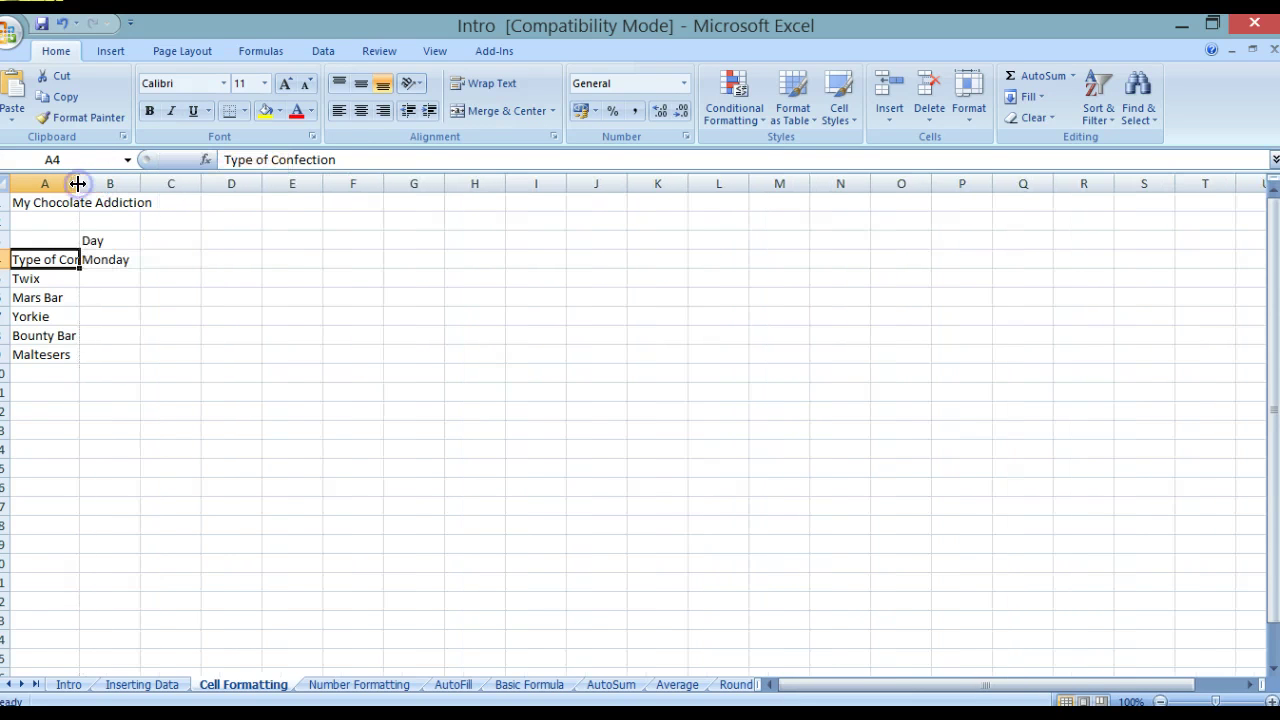
{"action": "left_click", "coordinate": [971, 117]}
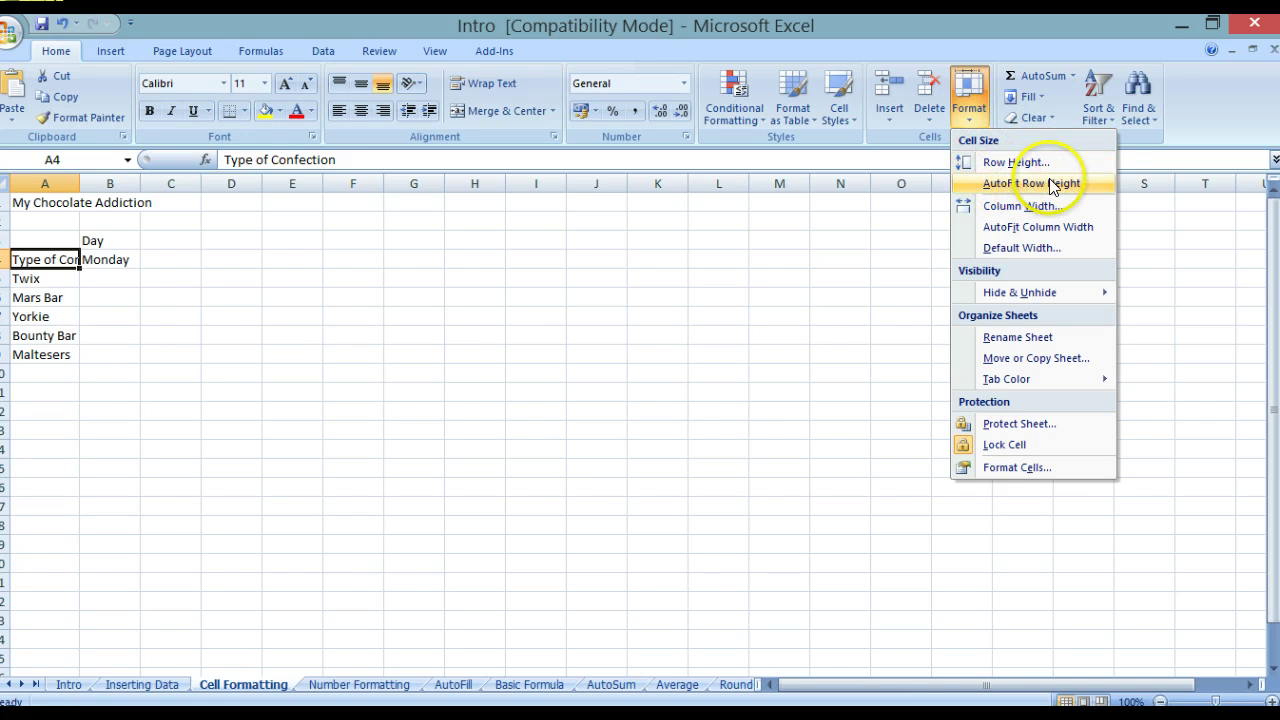
{"action": "left_click", "coordinate": [1011, 226]}
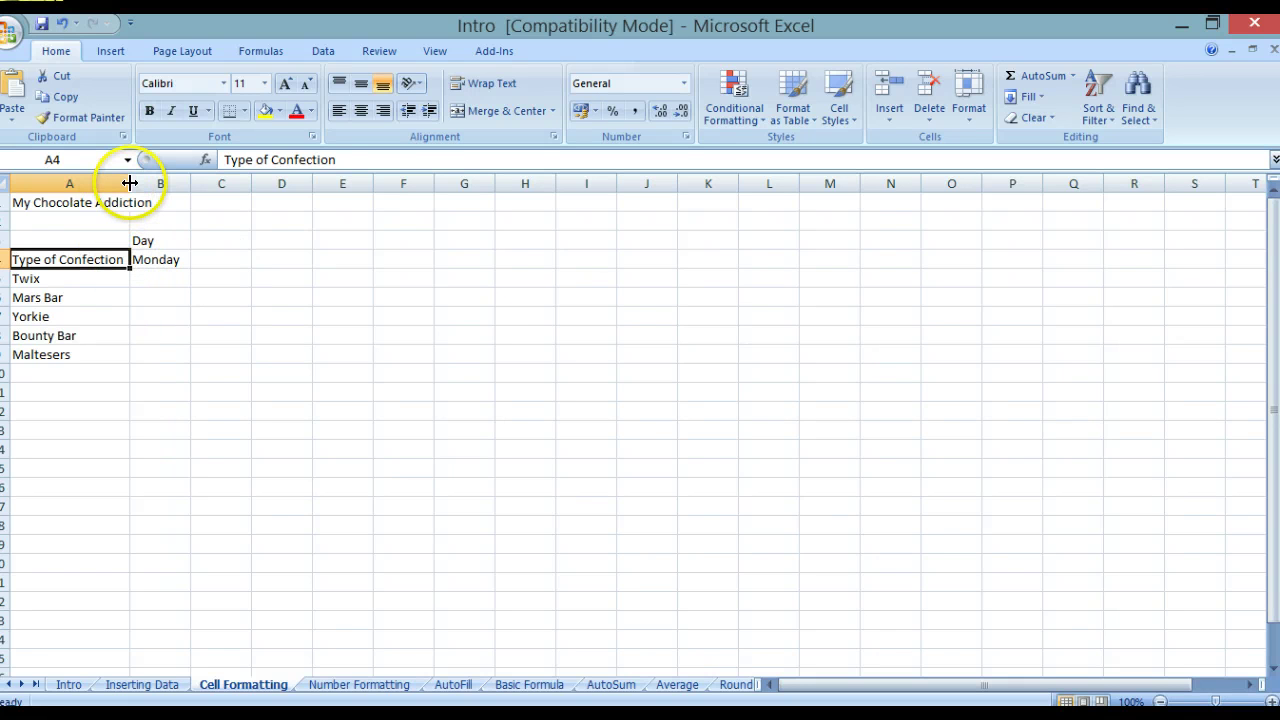
Step: Narrow column A until Type of Confection is cut off, and set its column width to exactly 20
{"action": "left_click_drag", "start_coordinate": [130, 183], "coordinate": [83, 181]}
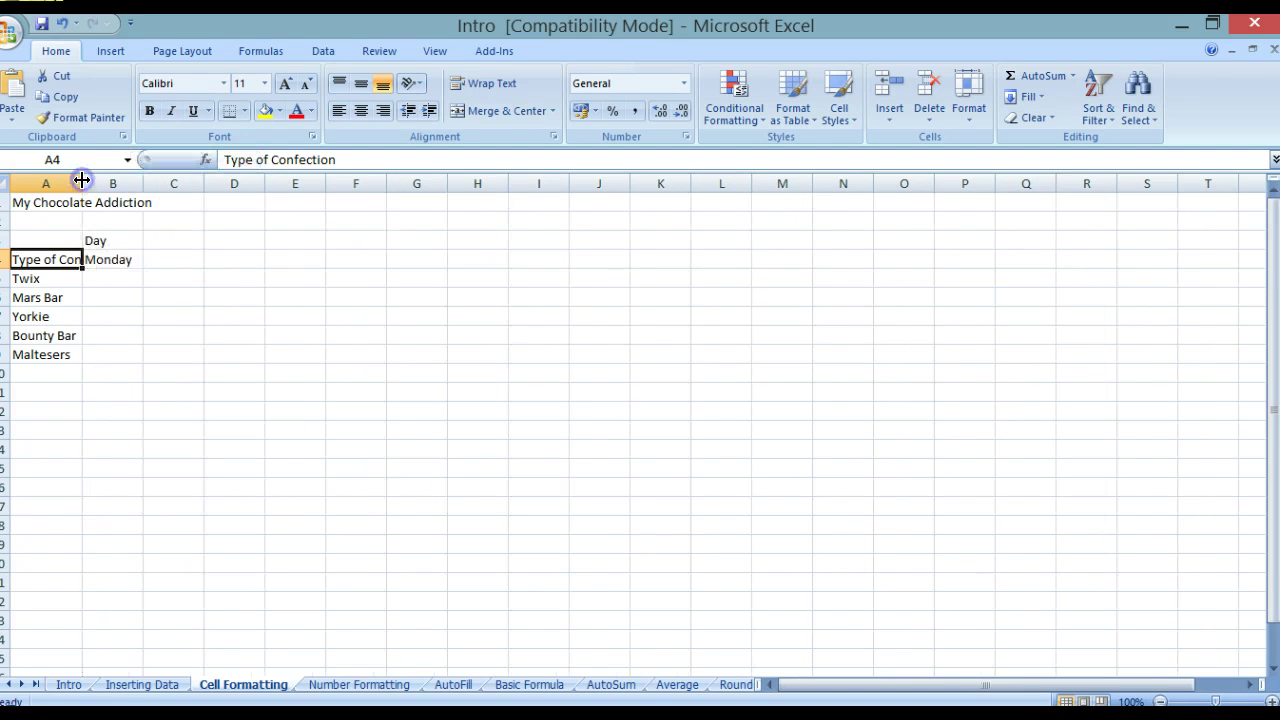
{"action": "left_click", "coordinate": [969, 116]}
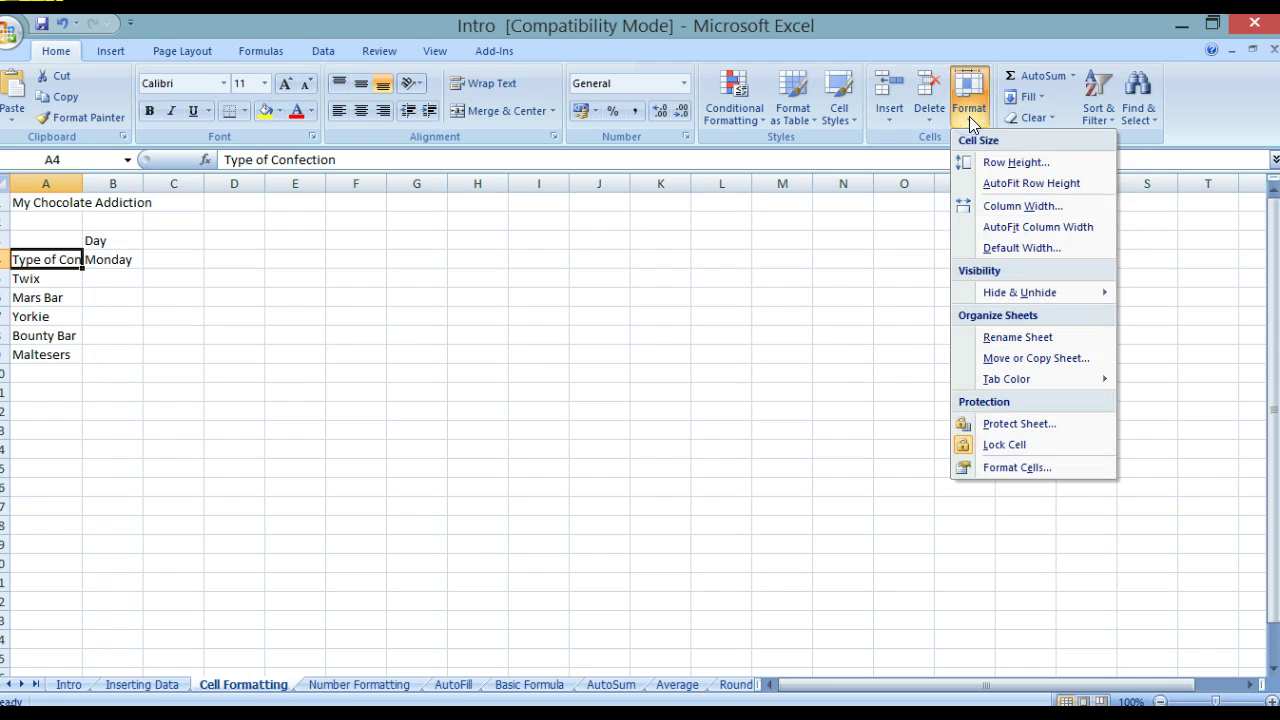
{"action": "left_click", "coordinate": [1016, 207]}
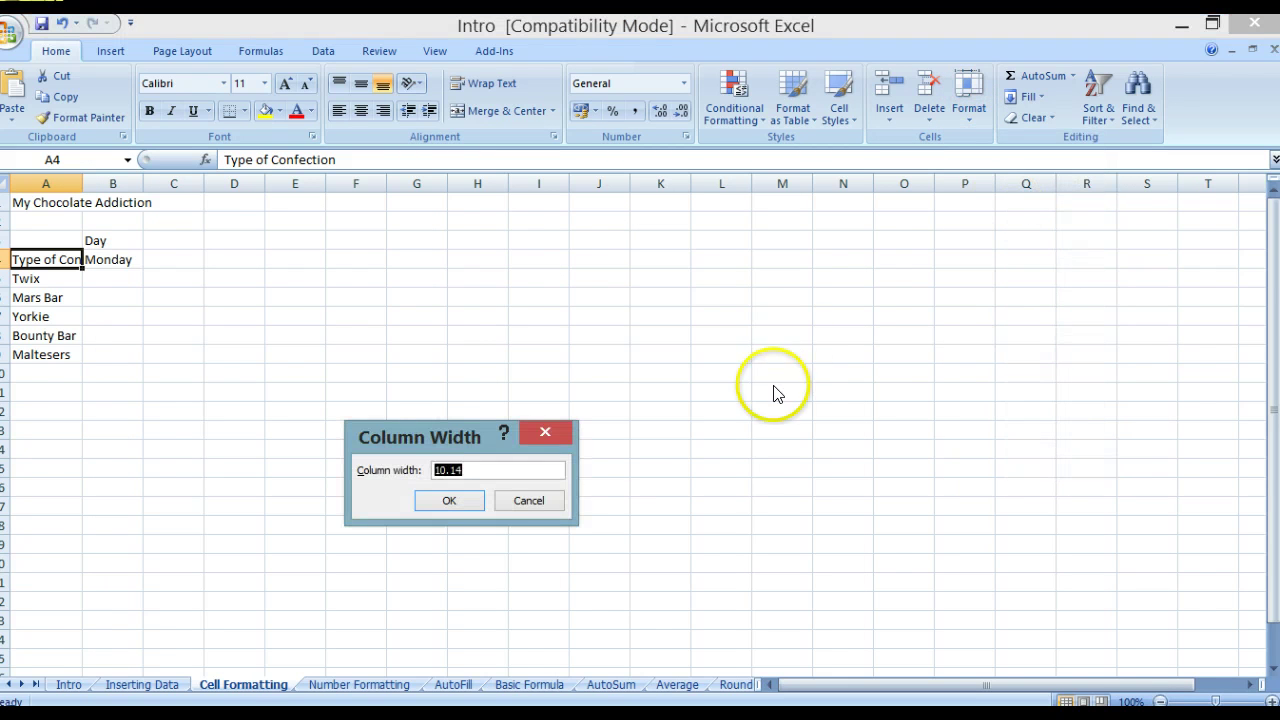
{"action": "left_click_drag", "start_coordinate": [478, 470], "coordinate": [434, 467]}
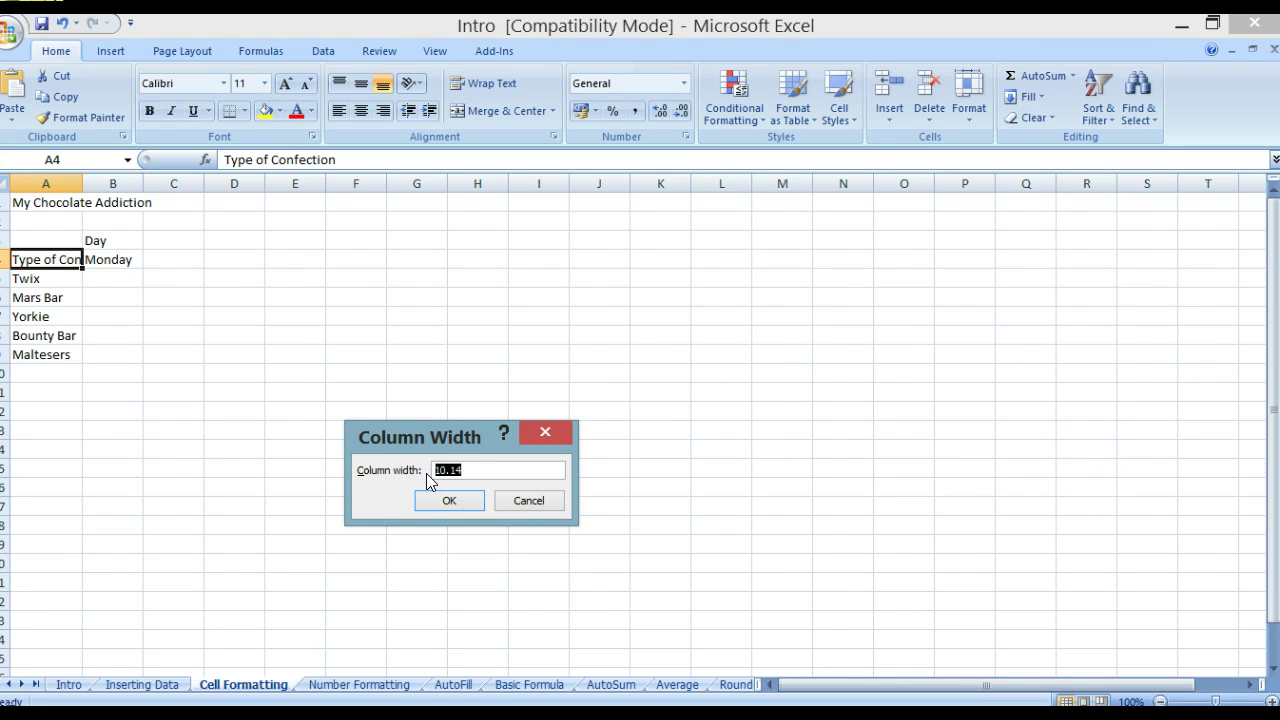
{"action": "type", "text": "20"}
{"action": "left_click", "coordinate": [448, 502]}
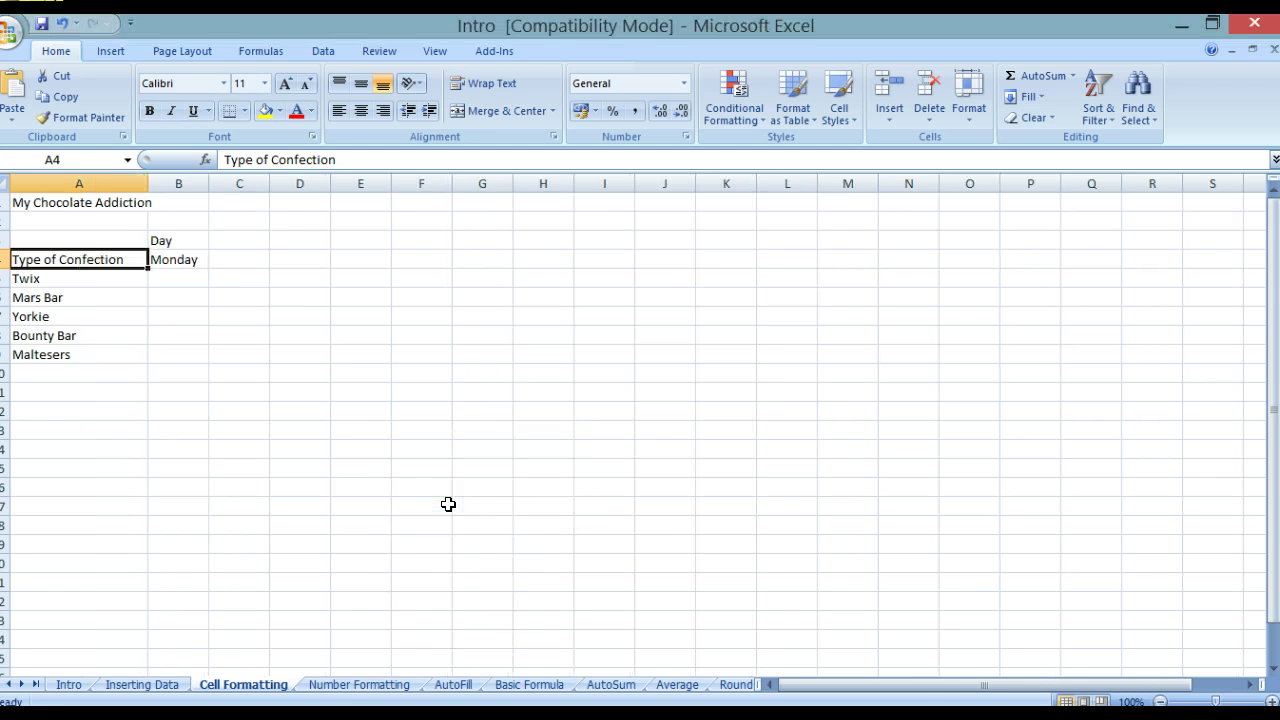
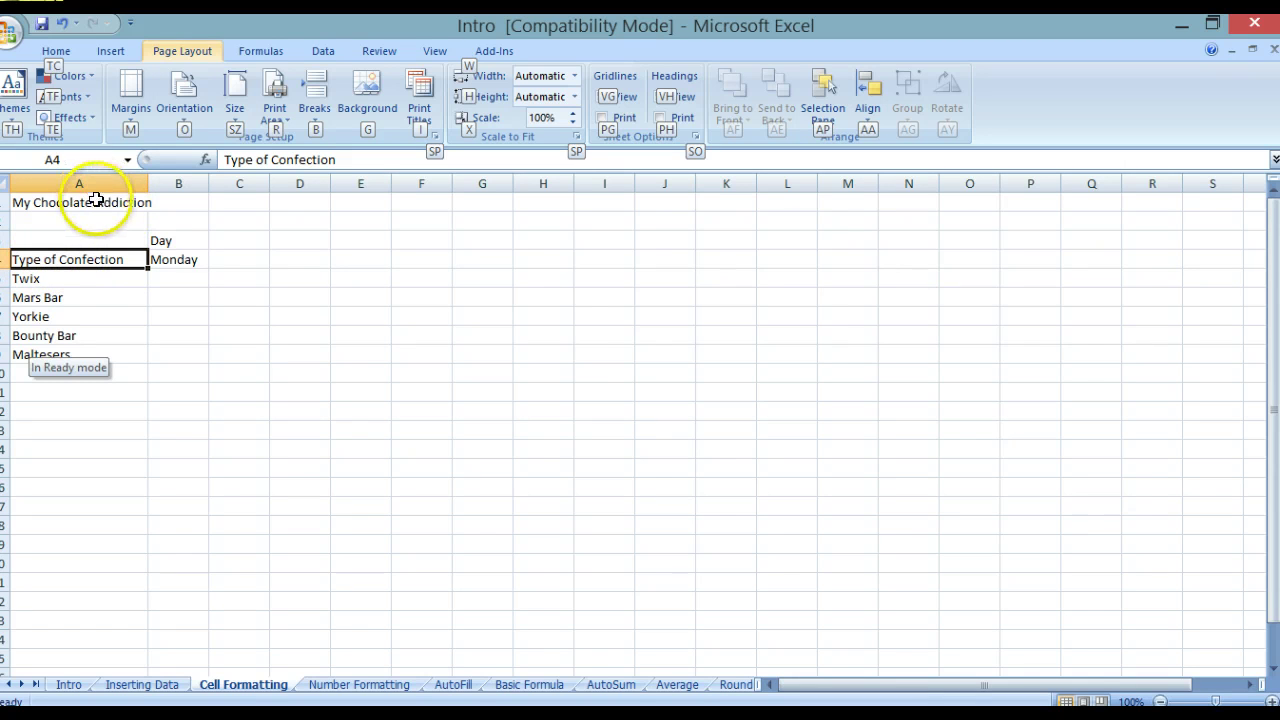
Step: Set the font of the title in cell A1 to Lucida Console and auto-fit column A to the title
{"action": "key", "text": "alt"}
{"action": "left_click", "coordinate": [57, 51]}
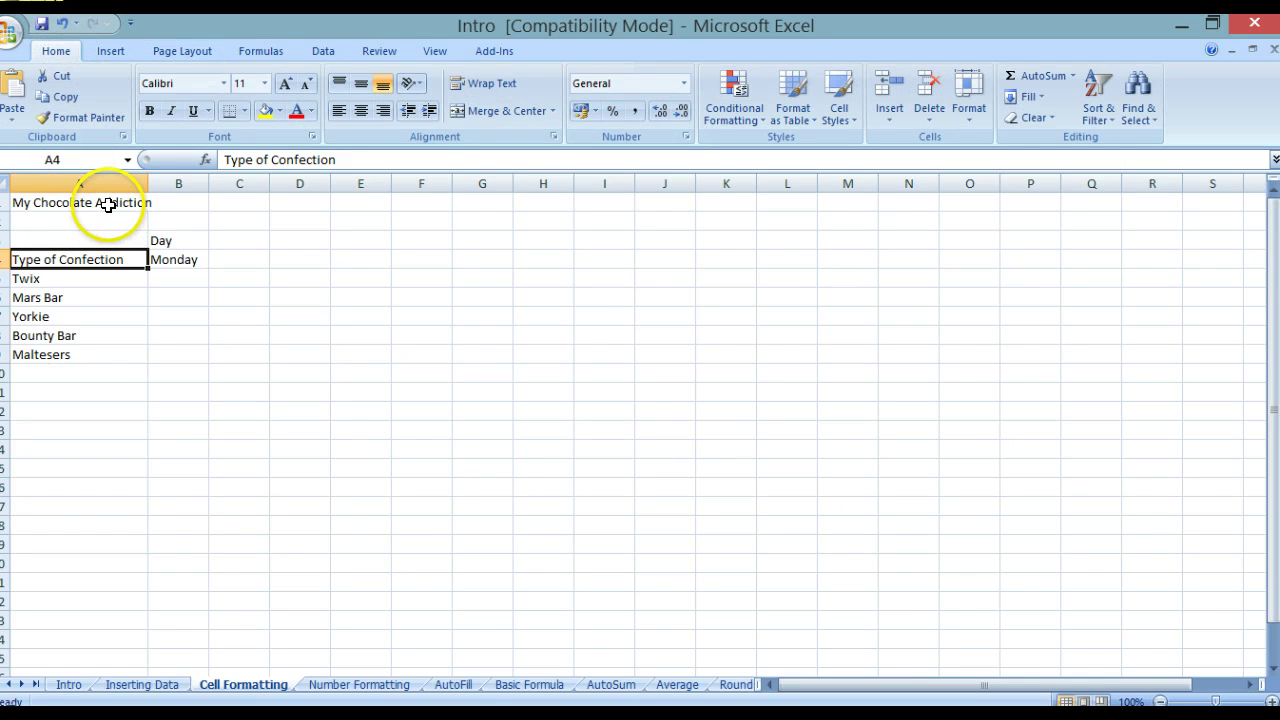
{"action": "left_click", "coordinate": [108, 202]}
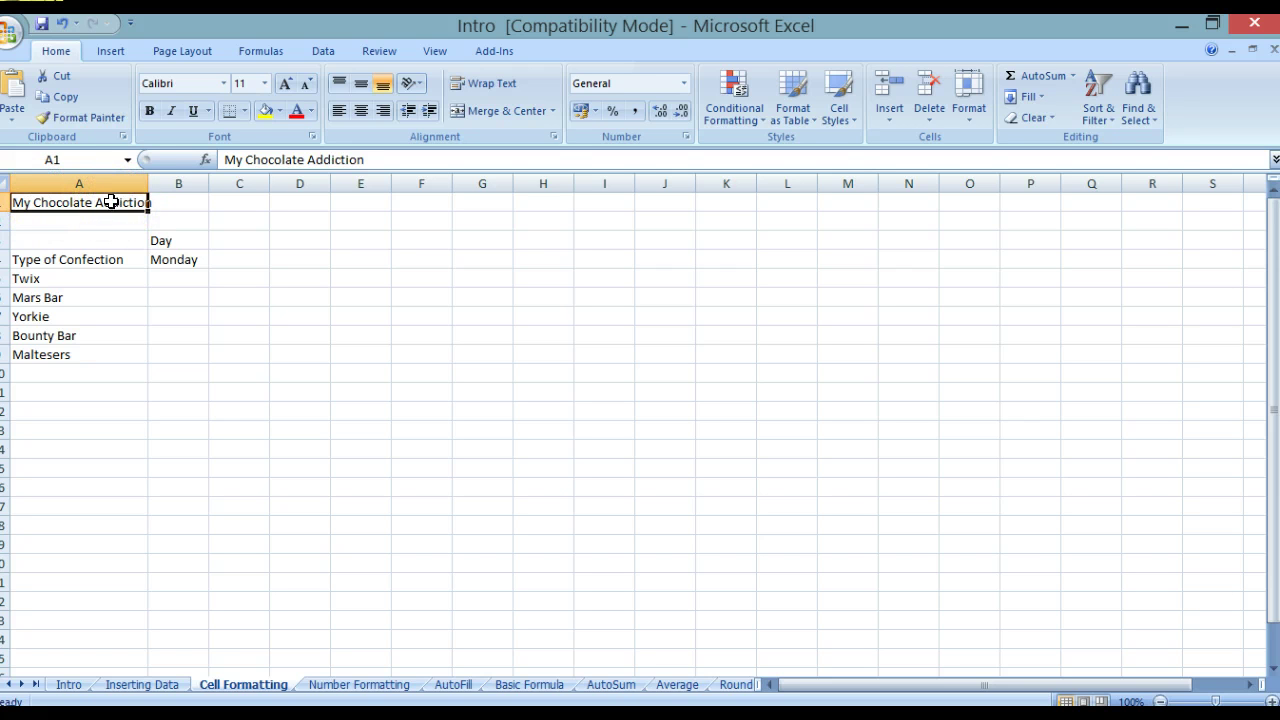
{"action": "left_click", "coordinate": [263, 84]}
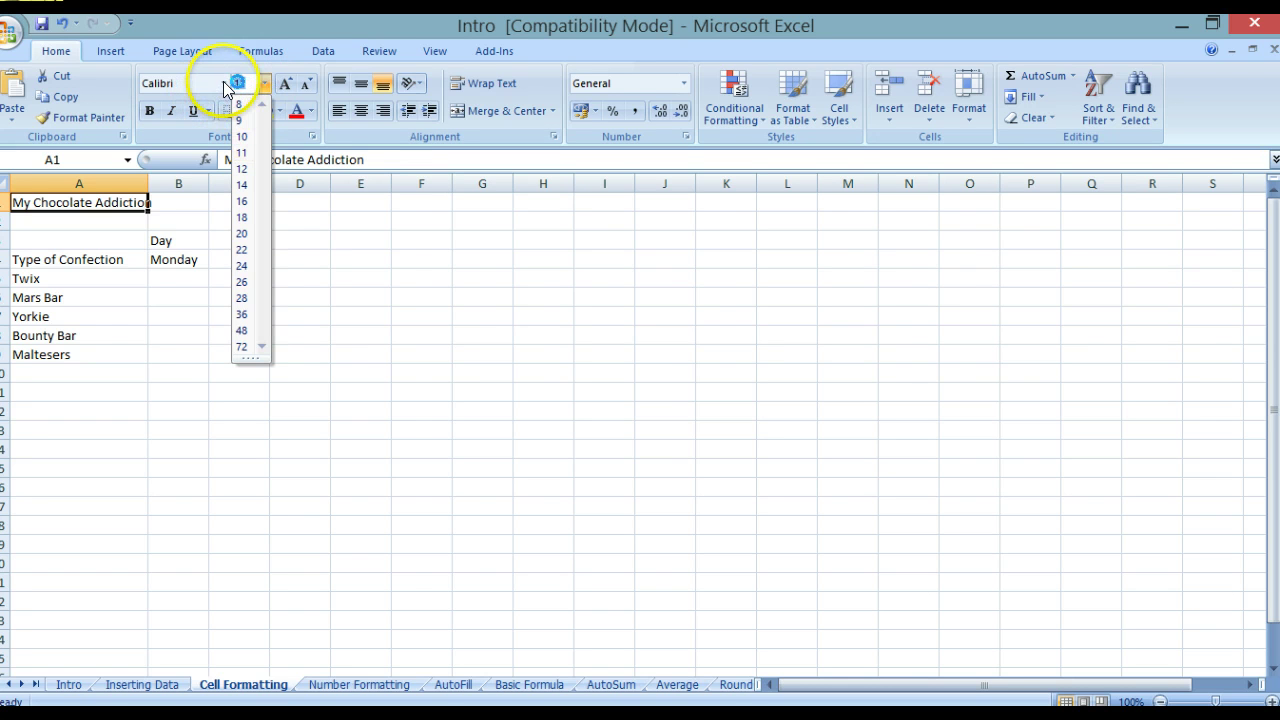
{"action": "left_click", "coordinate": [226, 88]}
{"action": "left_click", "coordinate": [223, 84]}
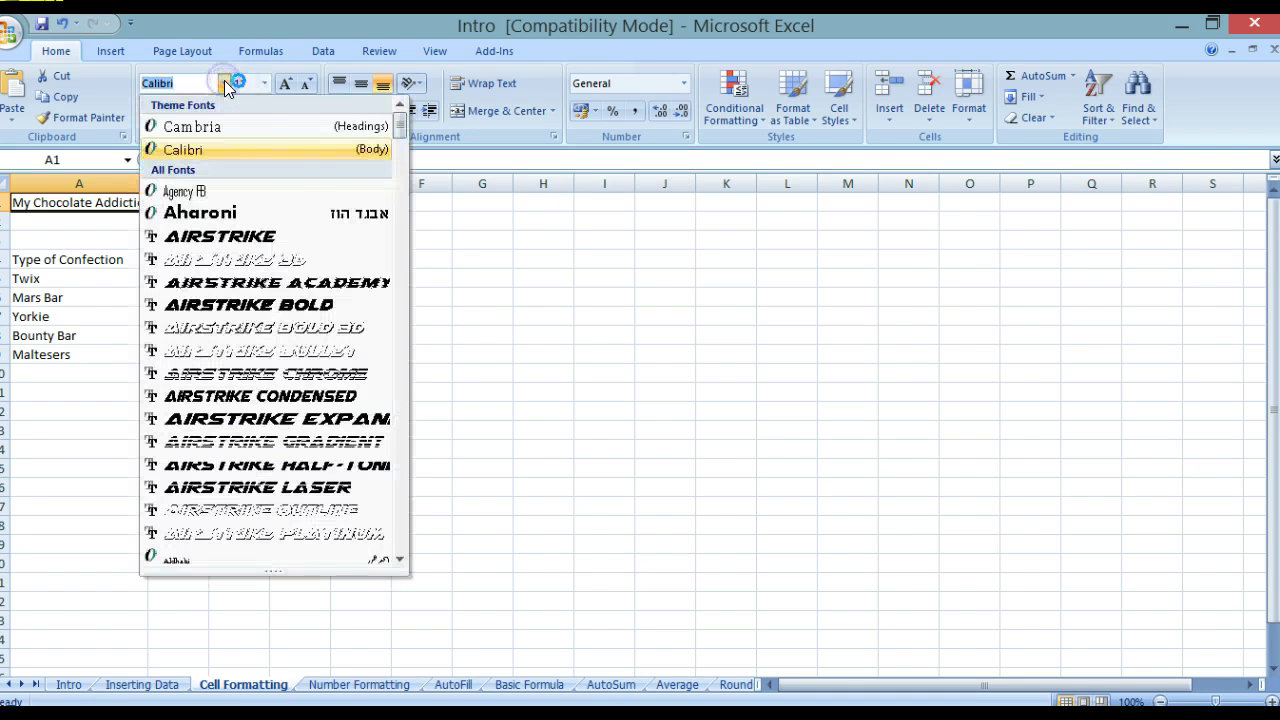
{"action": "left_click", "coordinate": [470, 303]}
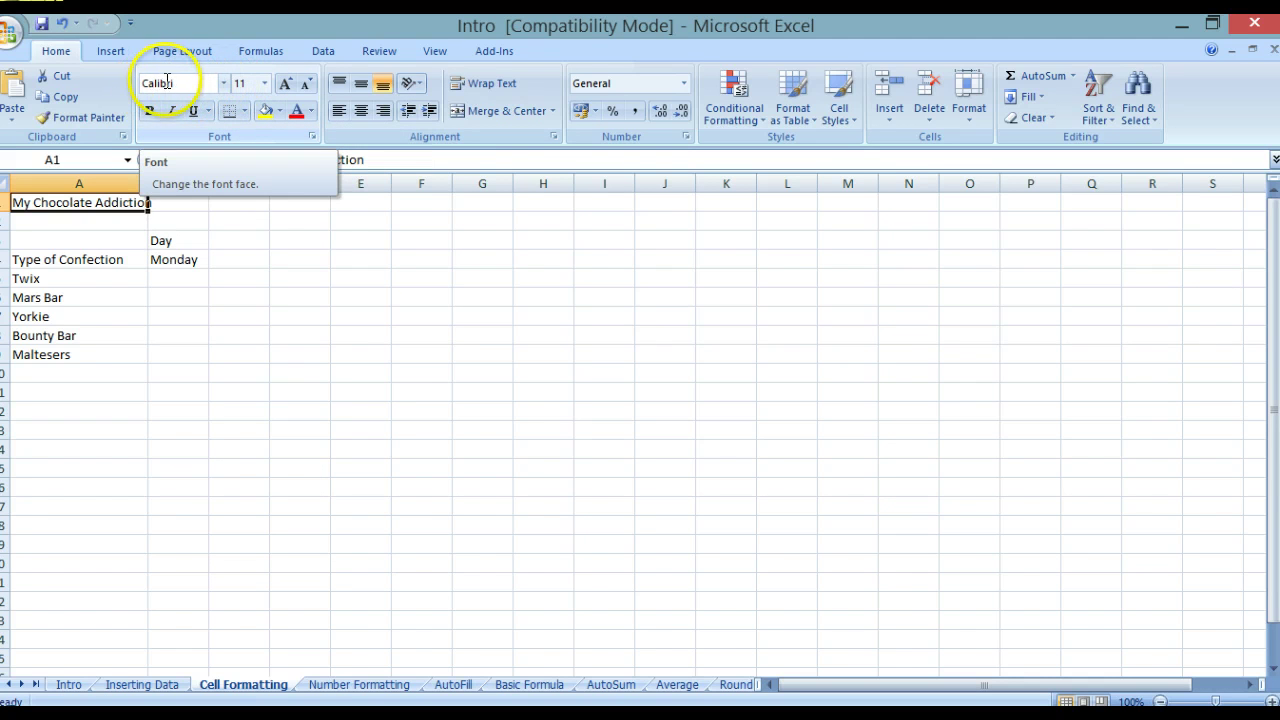
{"action": "left_click", "coordinate": [224, 89]}
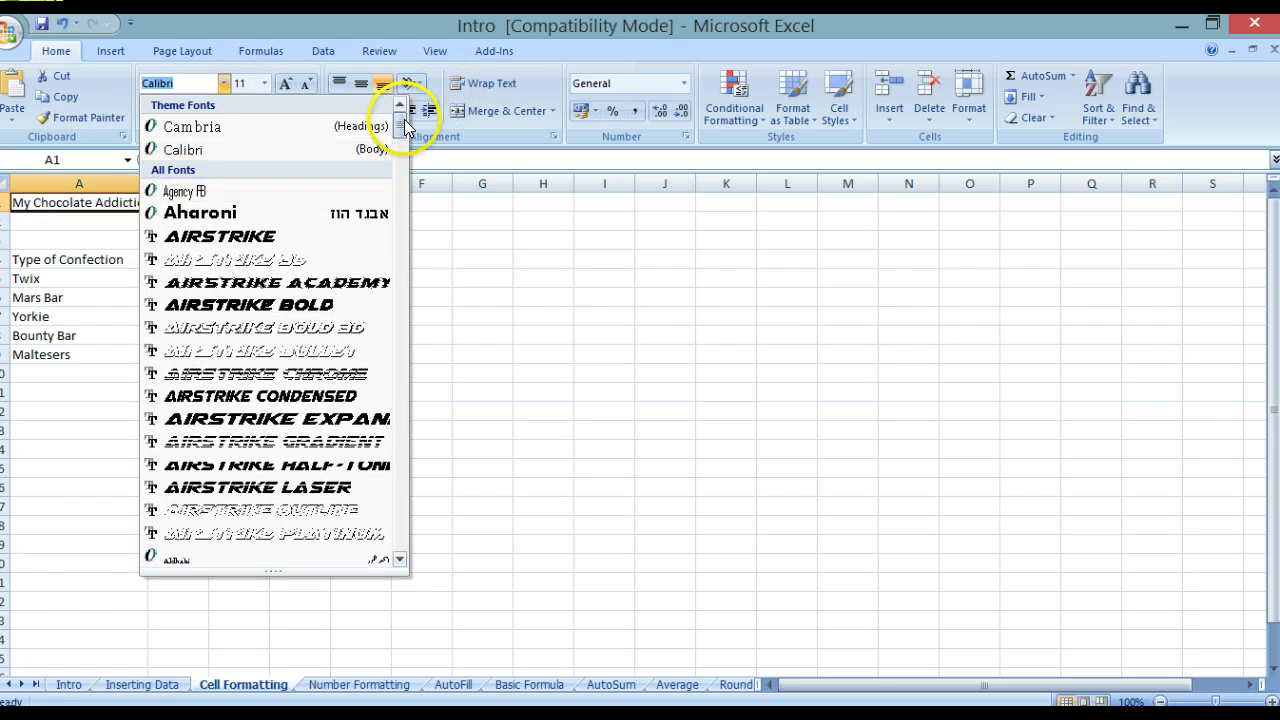
{"action": "left_click_drag", "start_coordinate": [401, 125], "coordinate": [380, 350]}
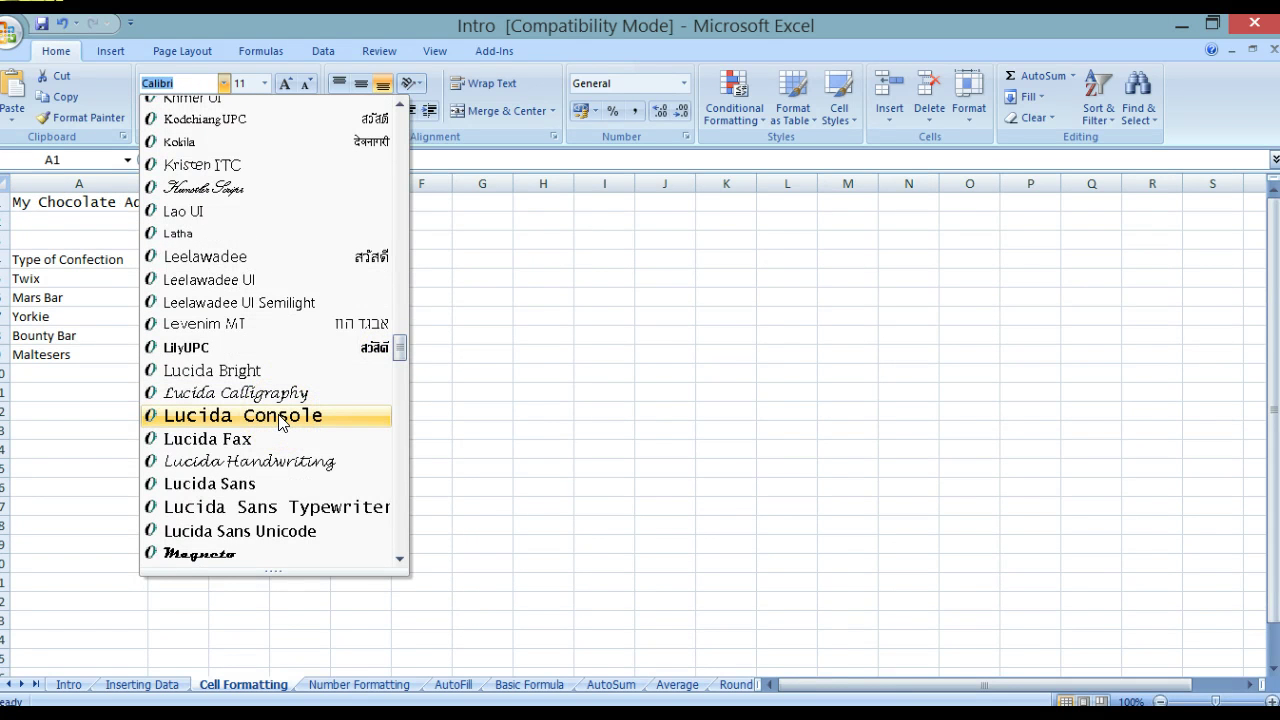
{"action": "left_click", "coordinate": [245, 421]}
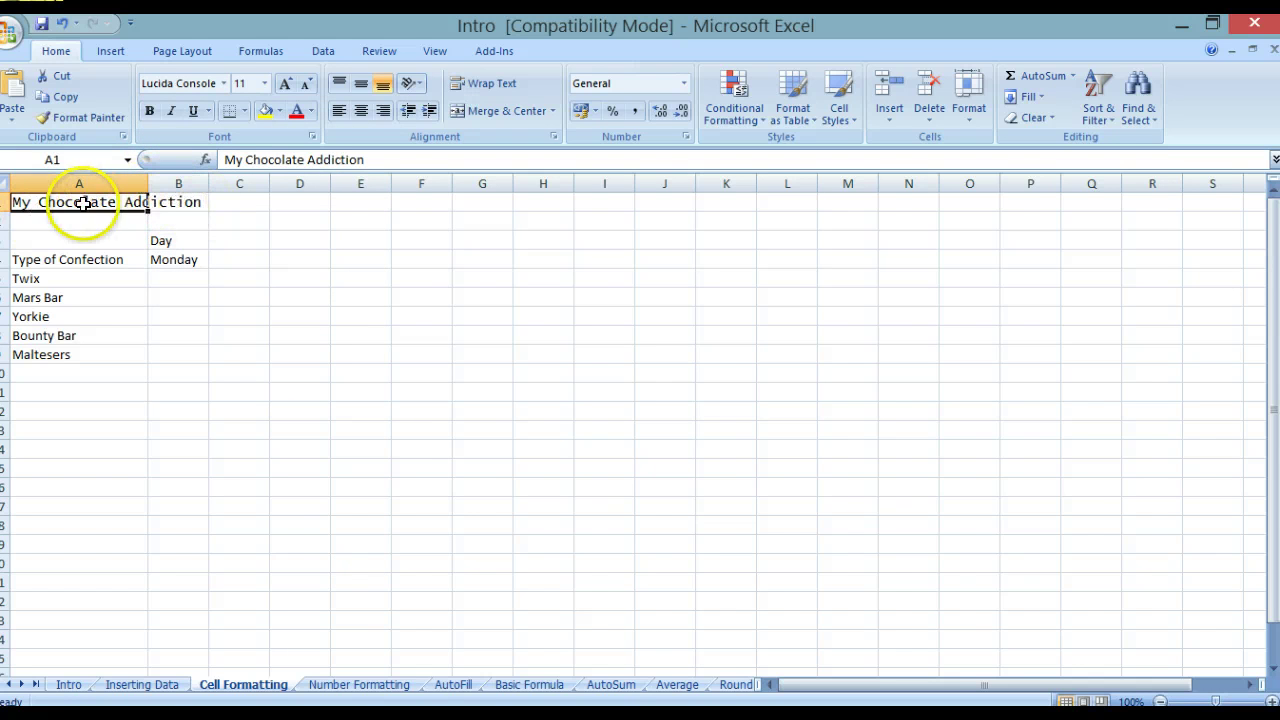
{"action": "double_click", "coordinate": [147, 182]}
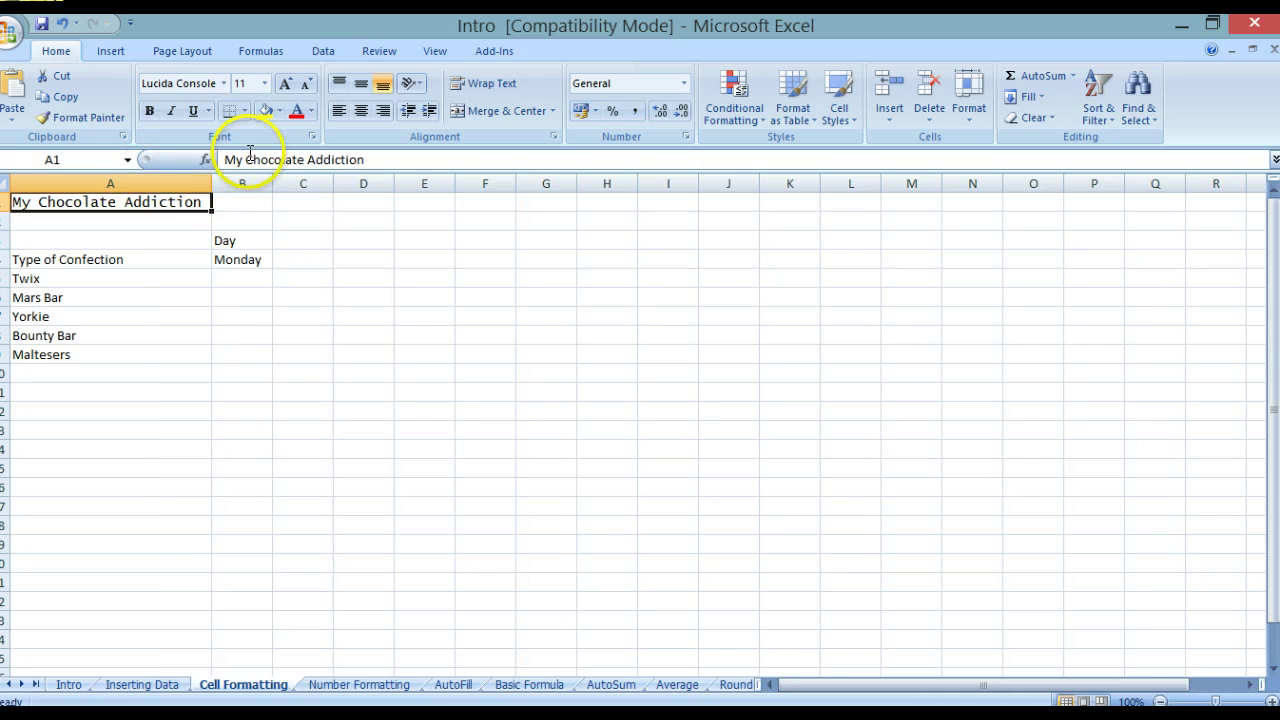
Step: Make the My Chocolate Addiction title text in A1 bold and underlined, with font size 20
{"action": "double_click", "coordinate": [204, 202]}
{"action": "left_click_drag", "start_coordinate": [204, 202], "coordinate": [31, 202]}
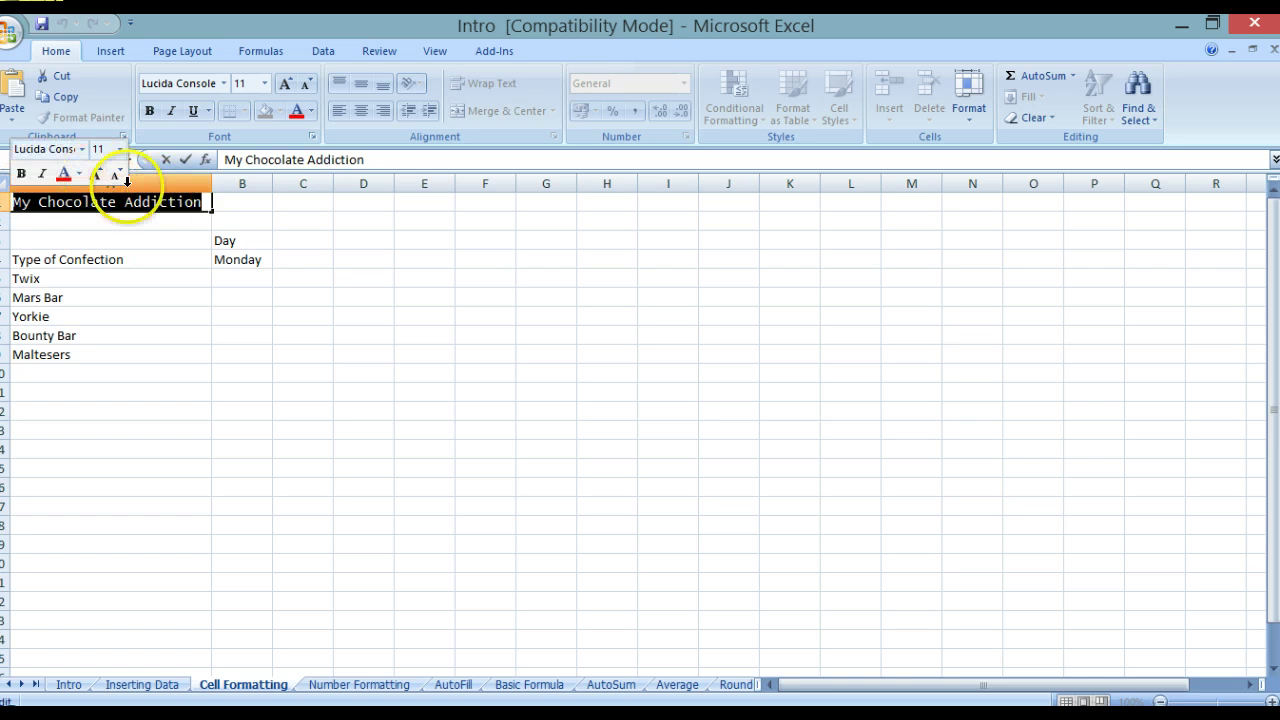
{"action": "left_click", "coordinate": [376, 157]}
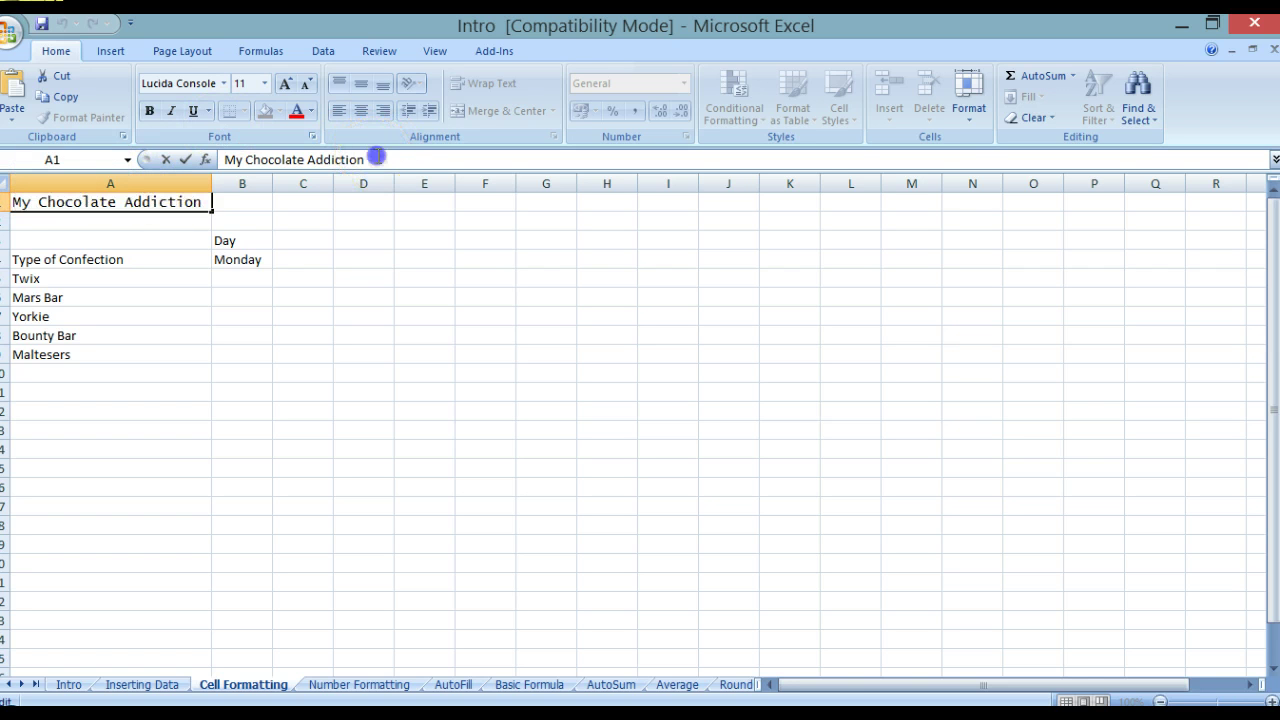
{"action": "left_click_drag", "start_coordinate": [345, 159], "coordinate": [220, 159]}
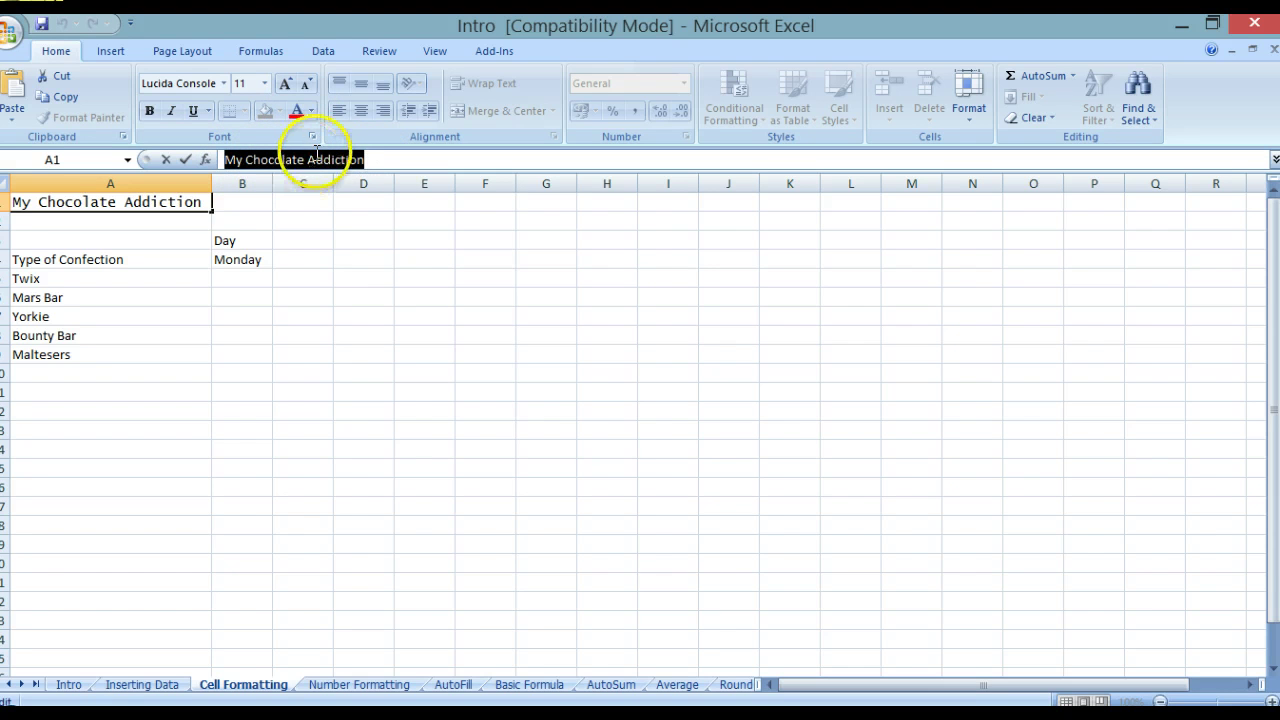
{"action": "left_click", "coordinate": [148, 111]}
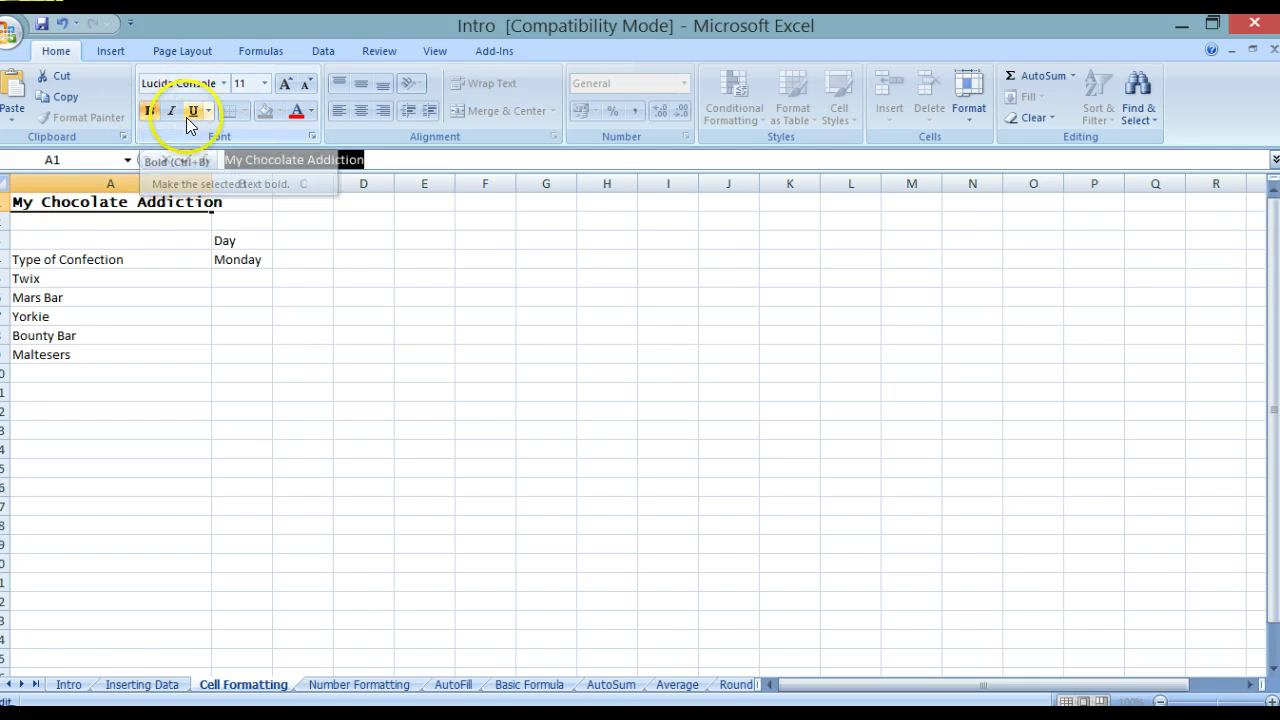
{"action": "left_click", "coordinate": [193, 112]}
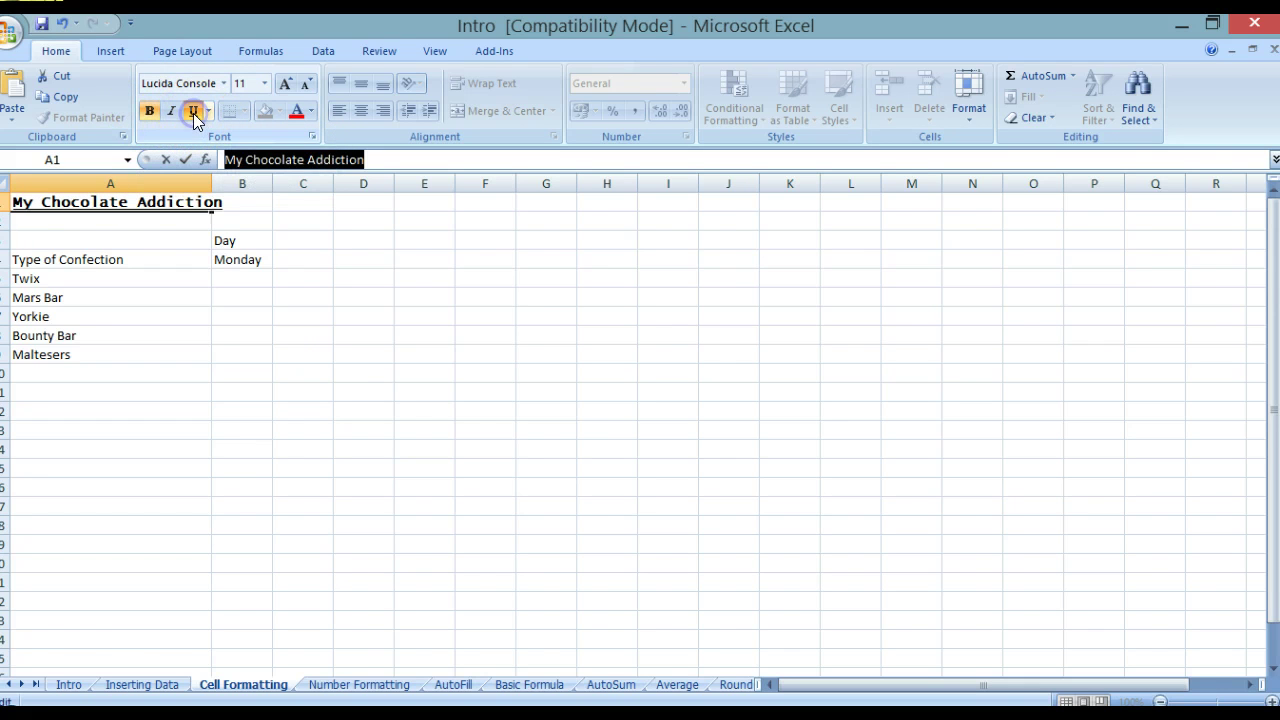
{"action": "left_click", "coordinate": [265, 84]}
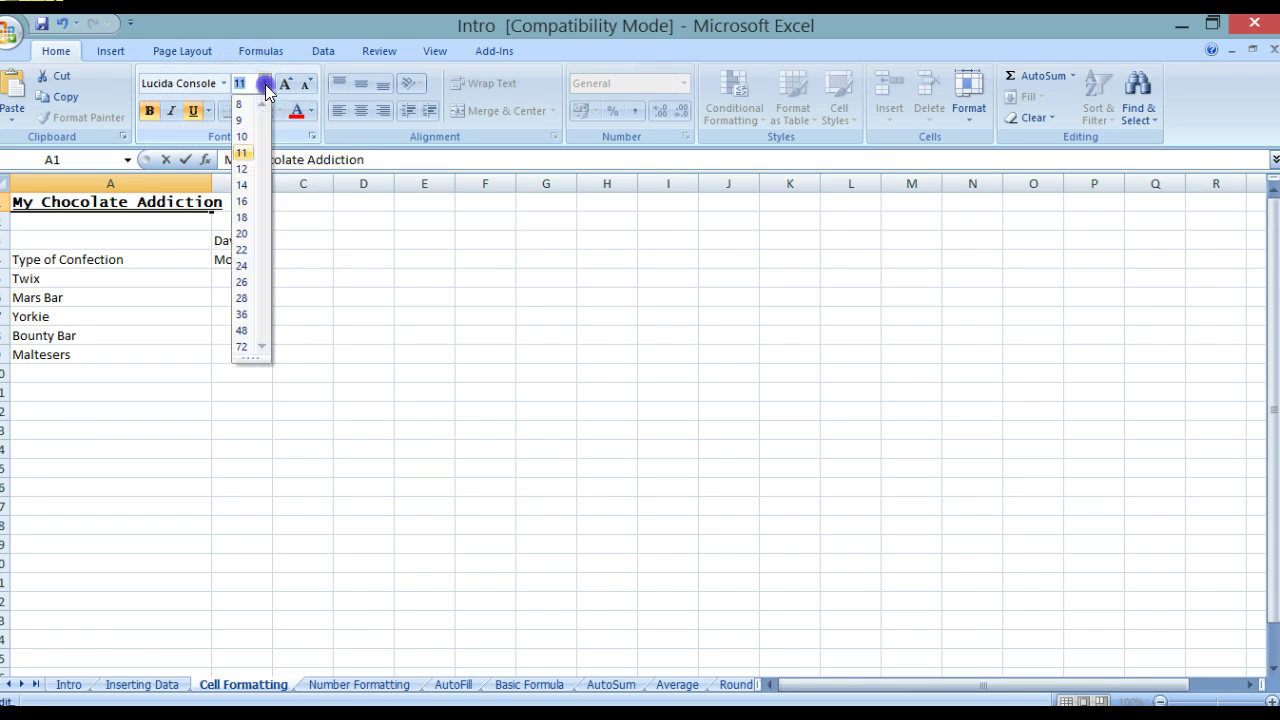
{"action": "left_click", "coordinate": [243, 235]}
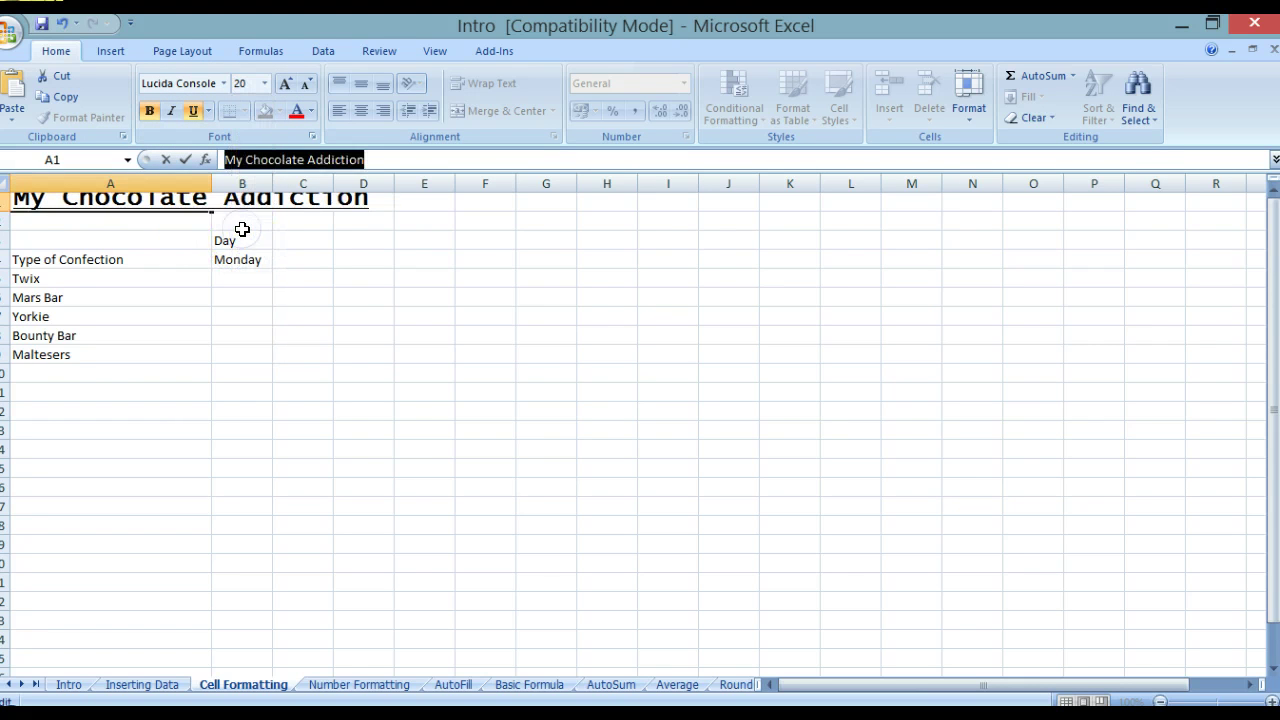
{"action": "key", "text": "Return"}
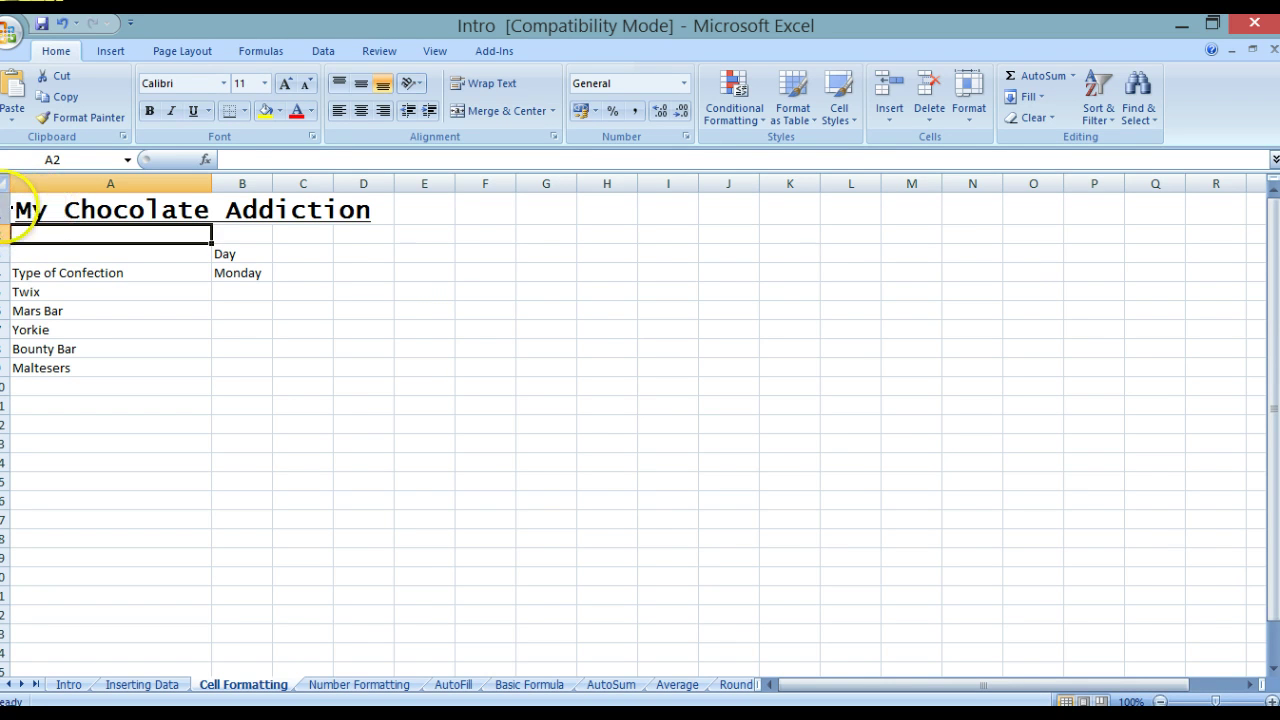
Step: Make row 1 taller, try top alignment, and set the row's vertical alignment to Middle Align
{"action": "left_click", "coordinate": [5, 210]}
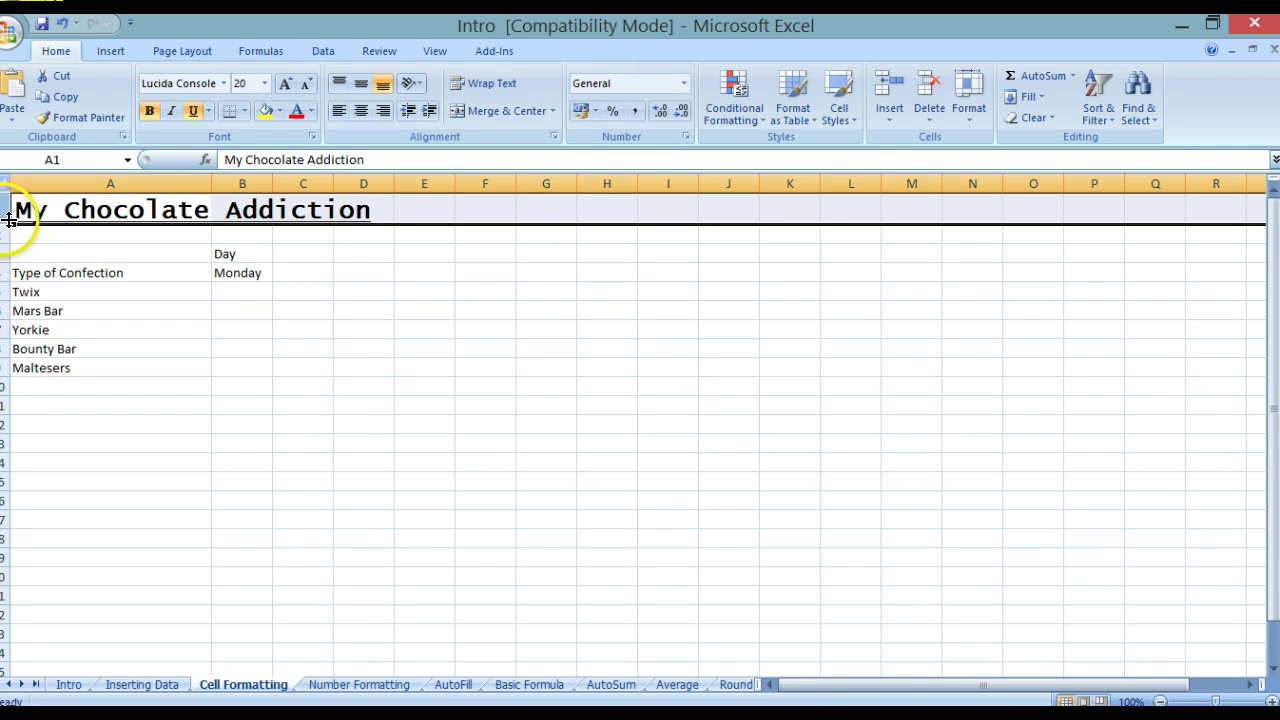
{"action": "left_click_drag", "start_coordinate": [9, 222], "coordinate": [8, 241]}
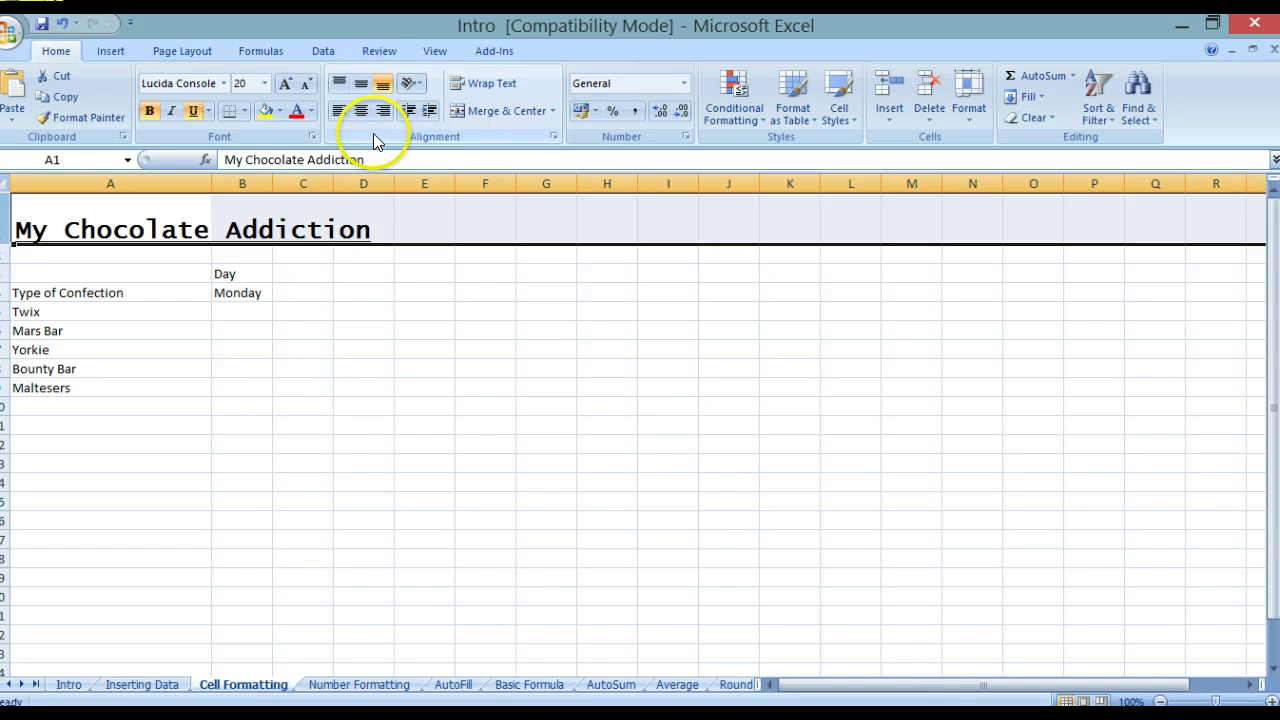
{"action": "left_click", "coordinate": [340, 86]}
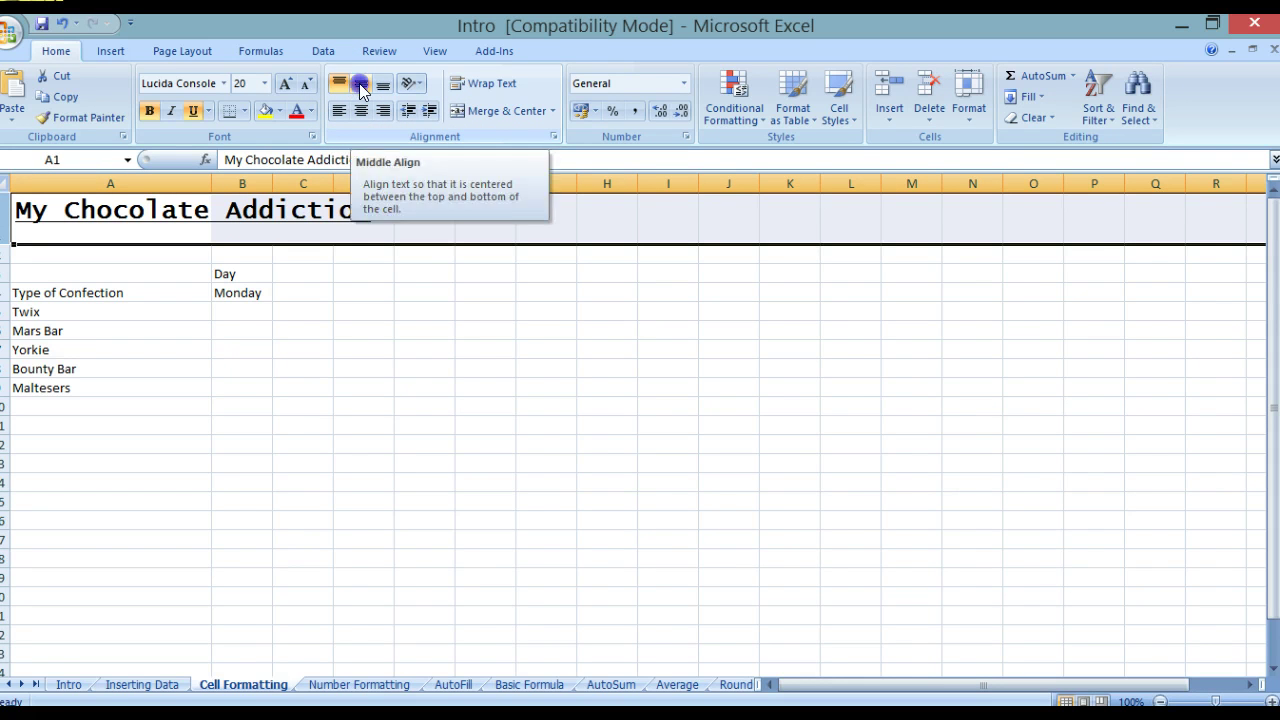
{"action": "left_click", "coordinate": [361, 86]}
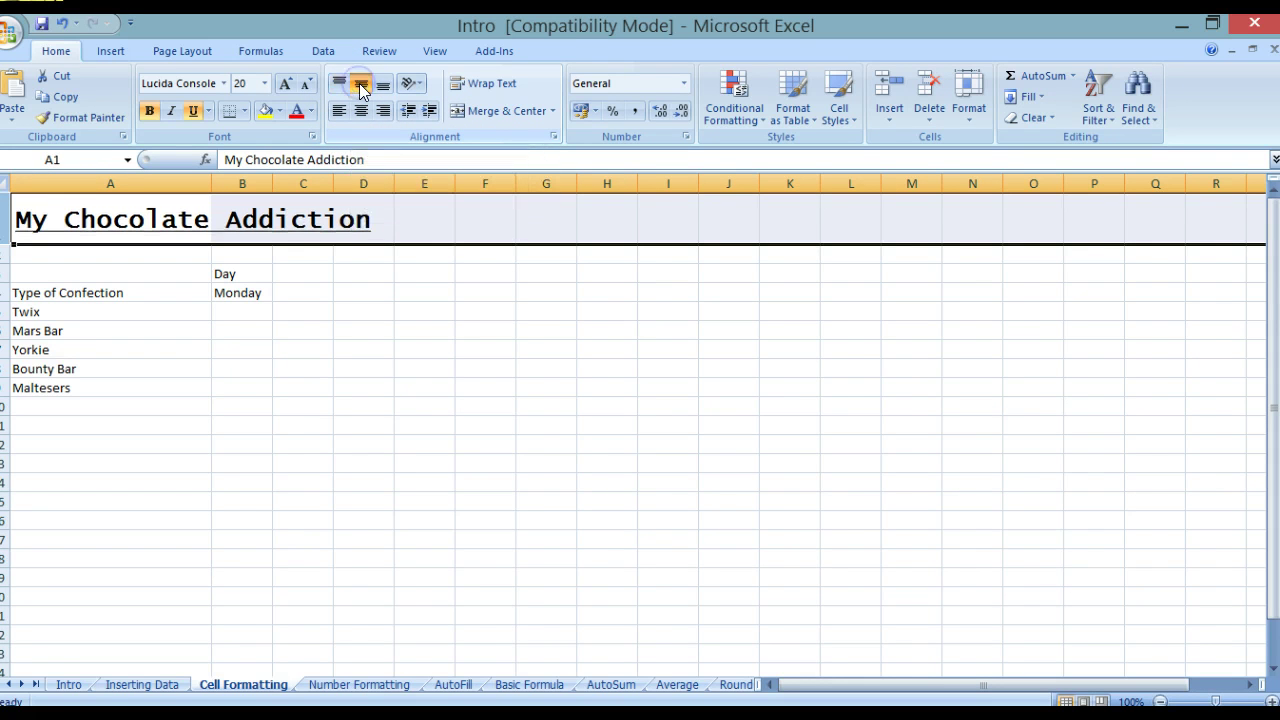
Step: Merge and center cells A1 to D1 so the My Chocolate Addiction title spans all four columns
{"action": "left_click", "coordinate": [391, 237]}
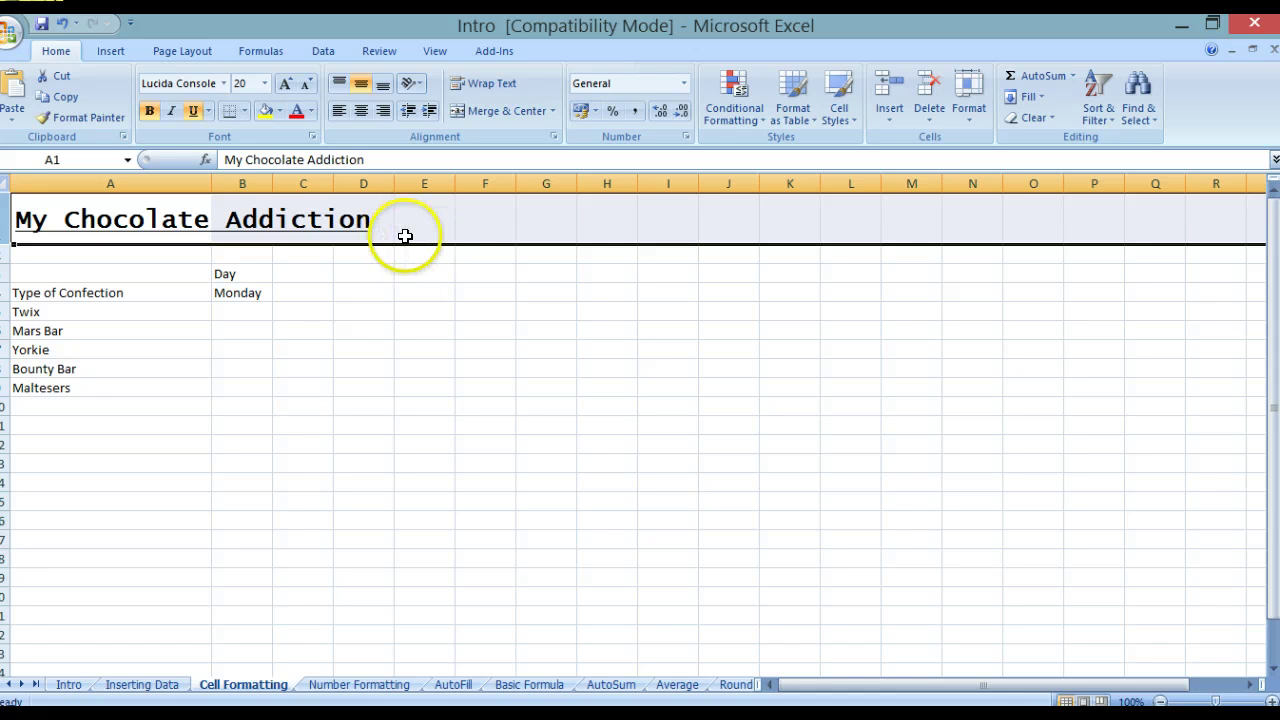
{"action": "key", "text": "Right"}
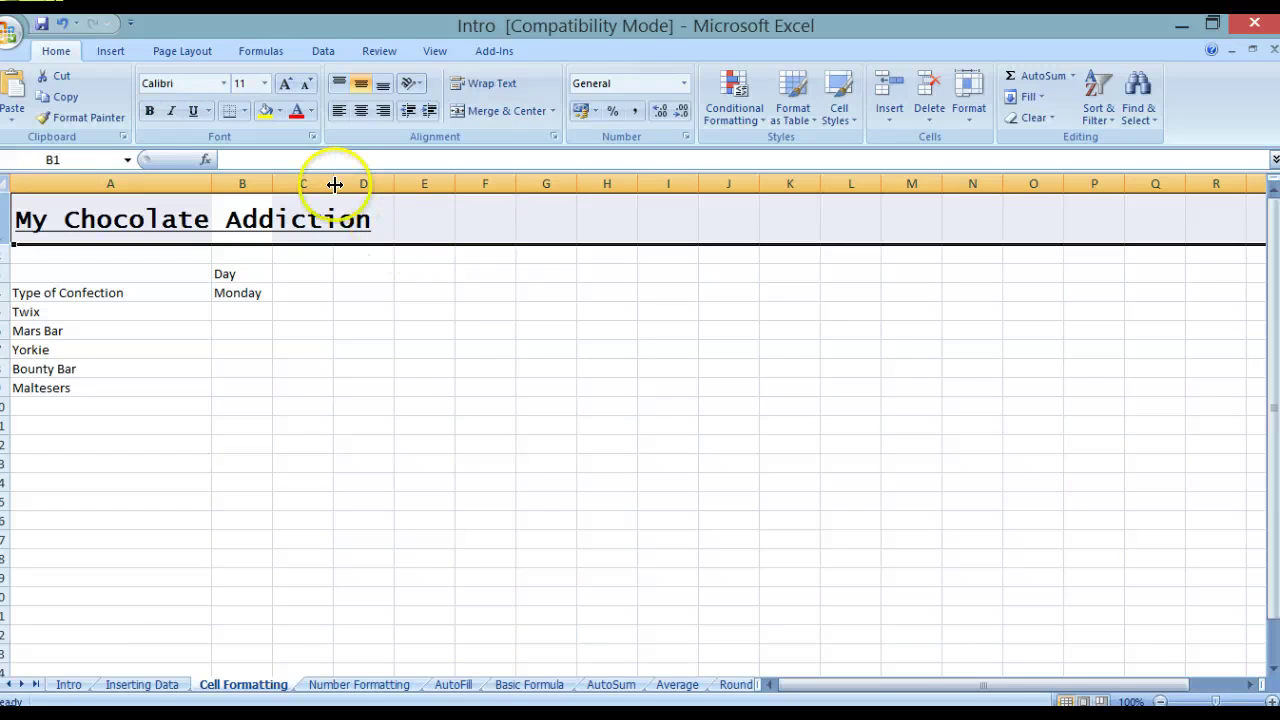
{"action": "left_click", "coordinate": [136, 201]}
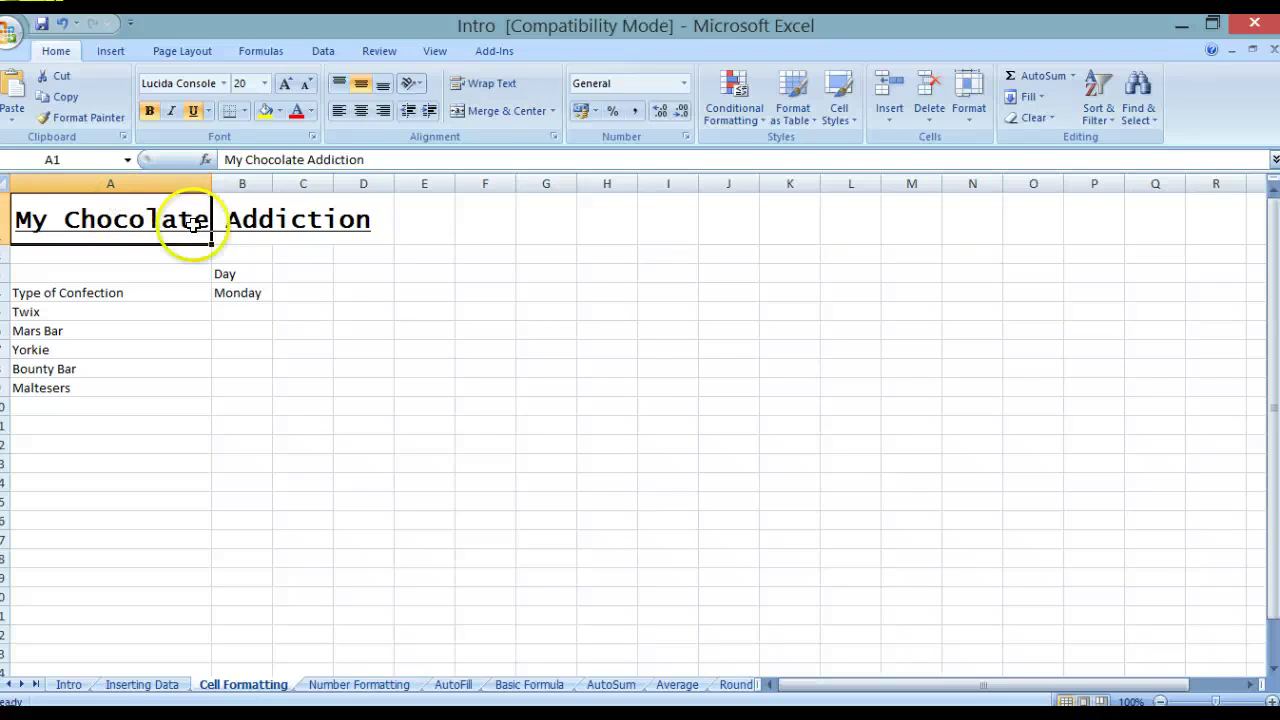
{"action": "left_click", "coordinate": [252, 222]}
{"action": "left_click_drag", "start_coordinate": [211, 221], "coordinate": [182, 208]}
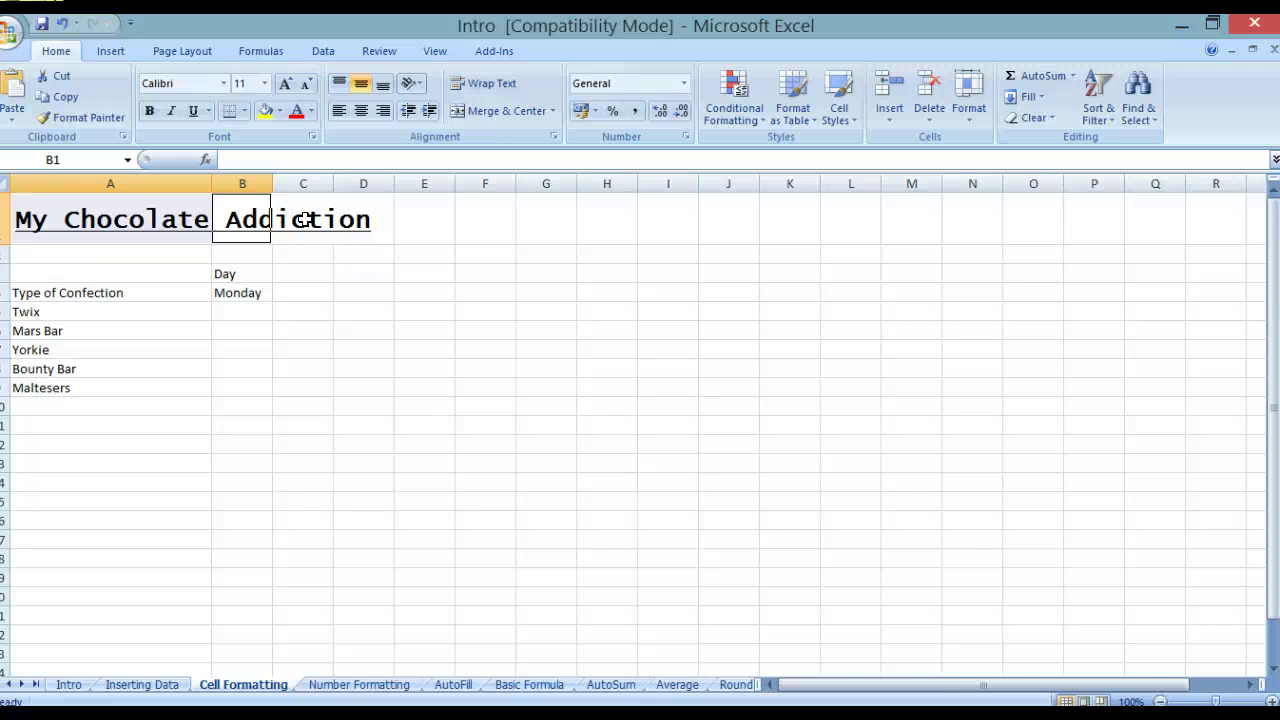
{"action": "key", "text": "Left"}
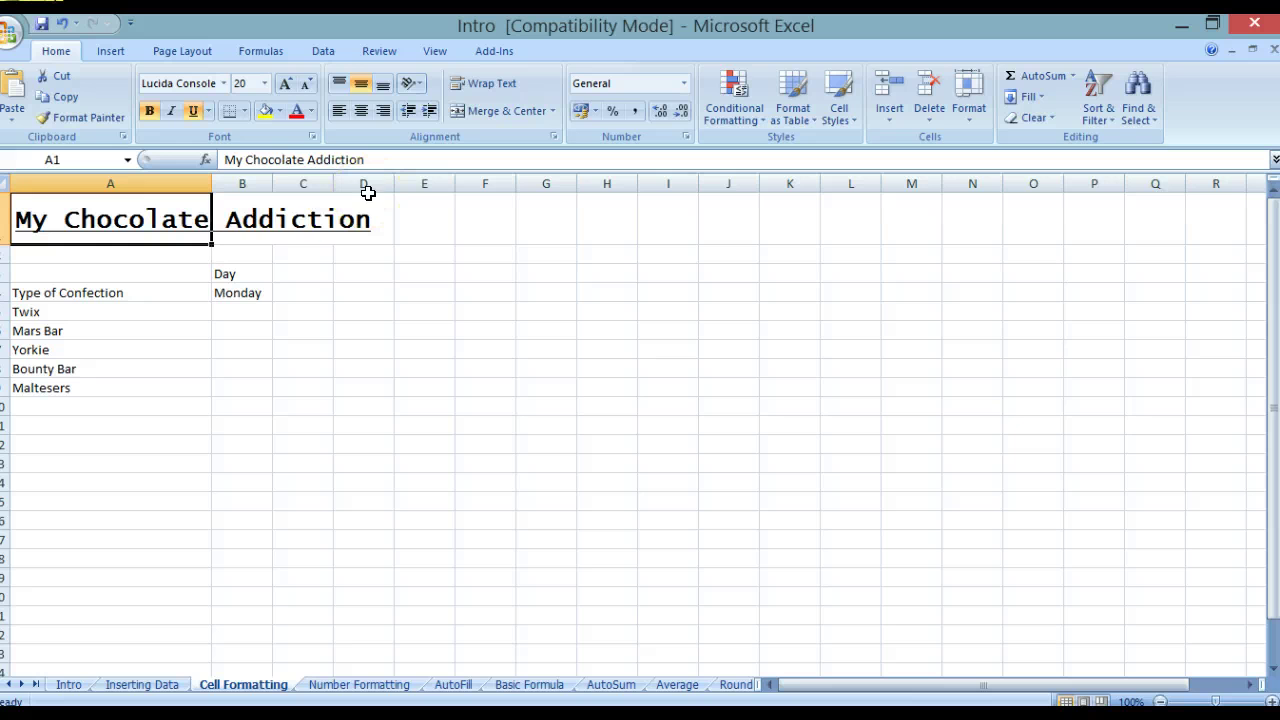
{"action": "left_click_drag", "start_coordinate": [208, 216], "coordinate": [386, 217]}
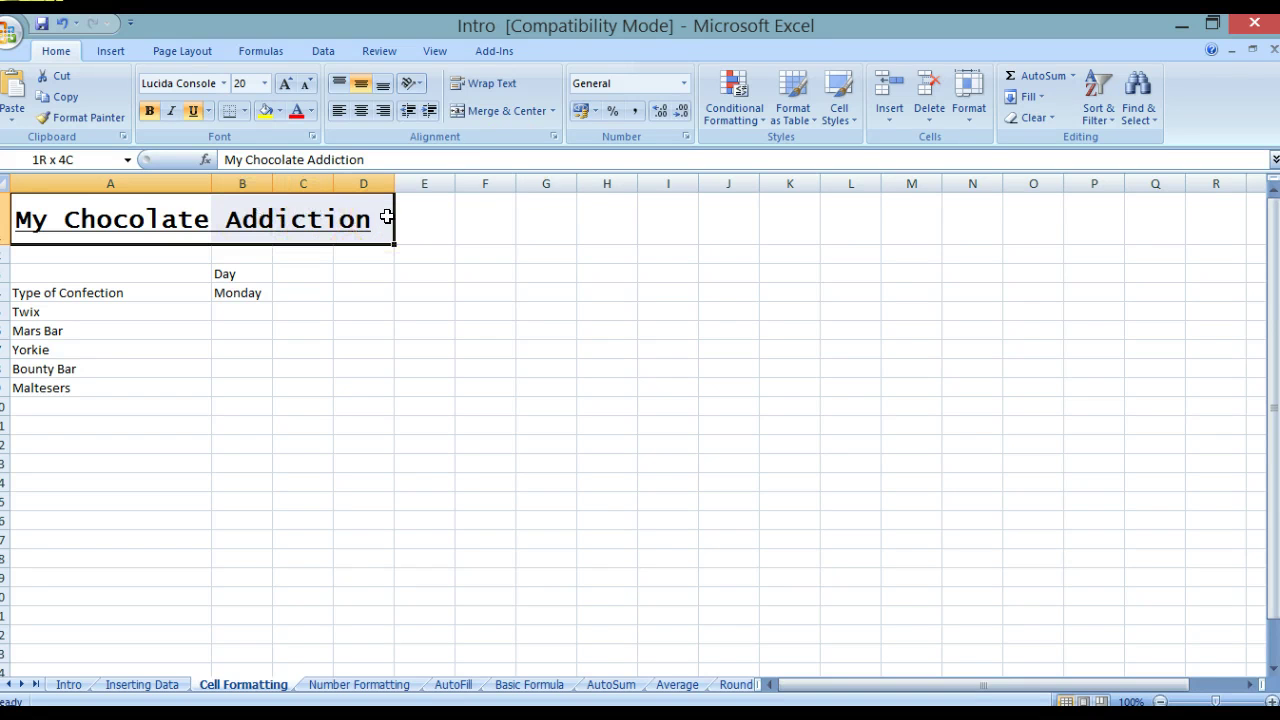
{"action": "left_click", "coordinate": [553, 111]}
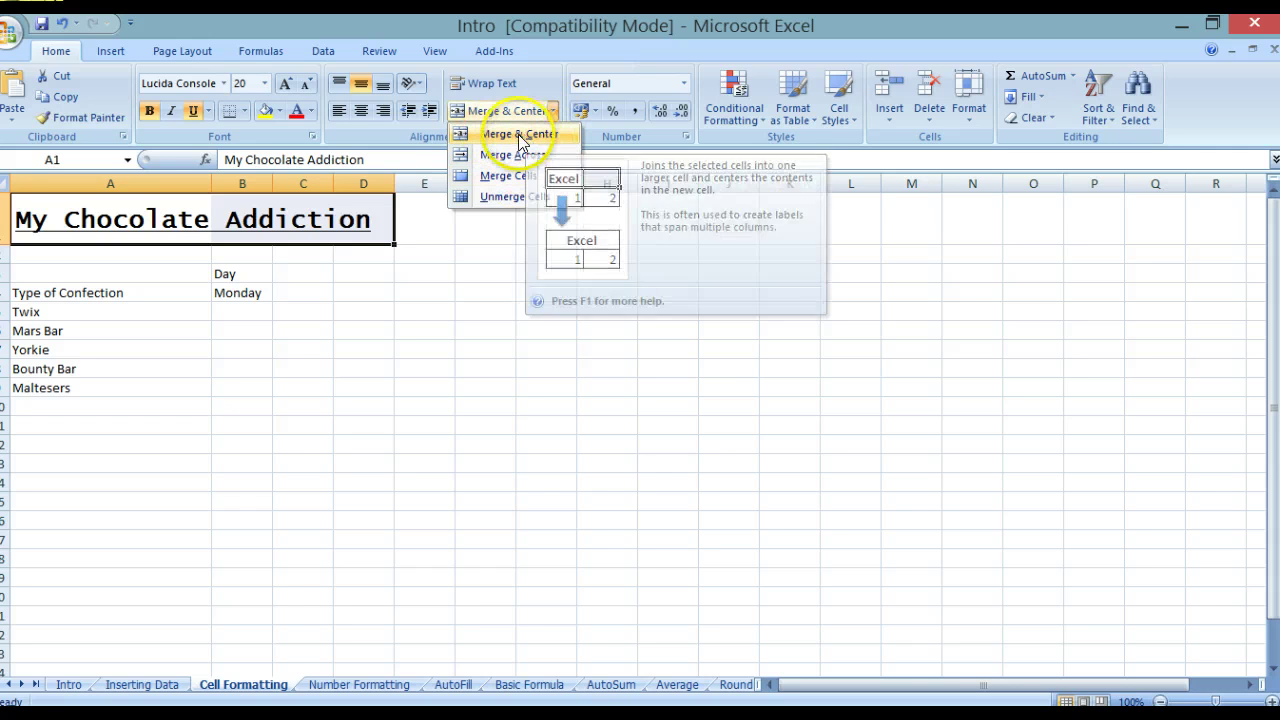
{"action": "left_click", "coordinate": [510, 137]}
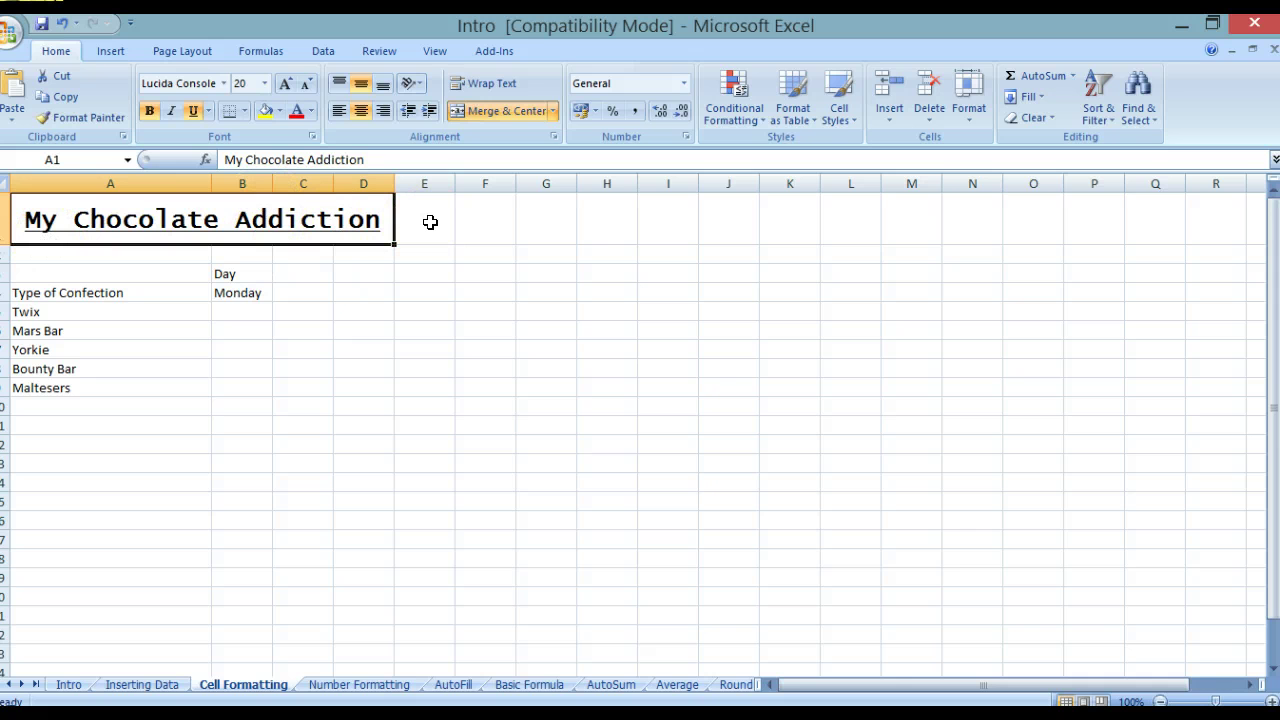
Step: Make the Day heading in cell B3 bold with font size 14
{"action": "key", "text": "Down"}
{"action": "key", "text": "Down"}
{"action": "key", "text": "Down"}
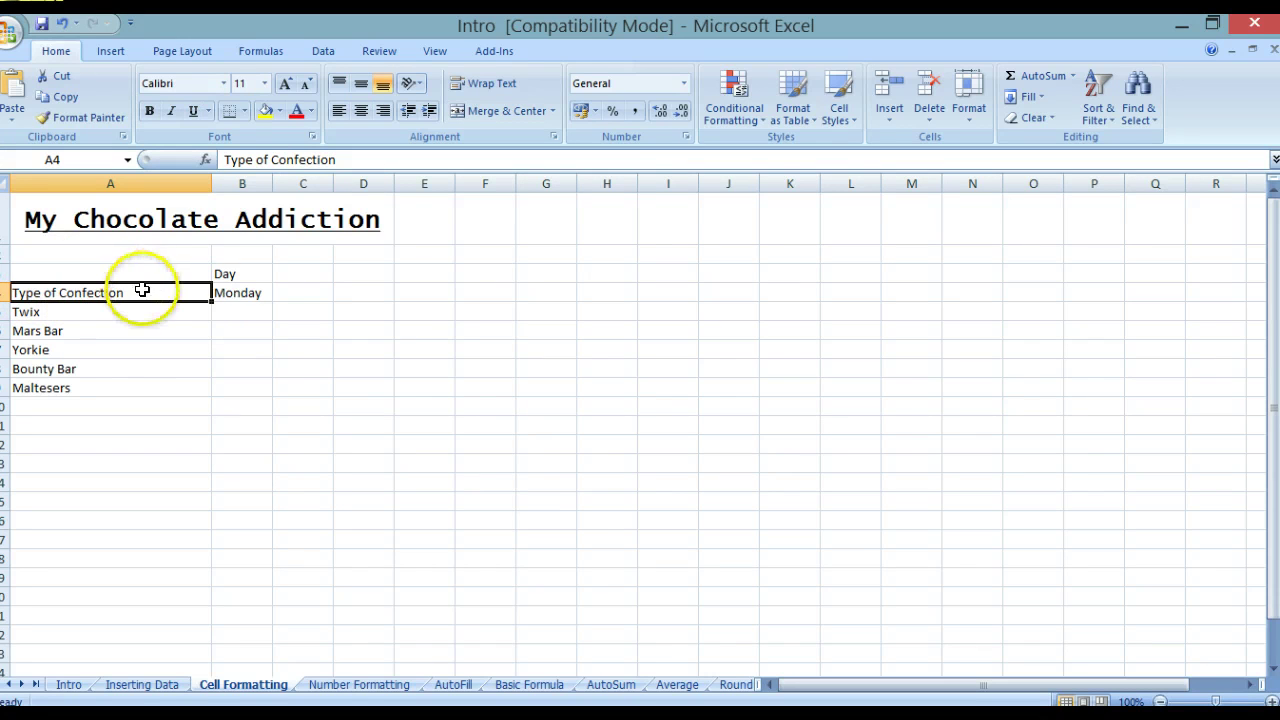
{"action": "left_click", "coordinate": [233, 273]}
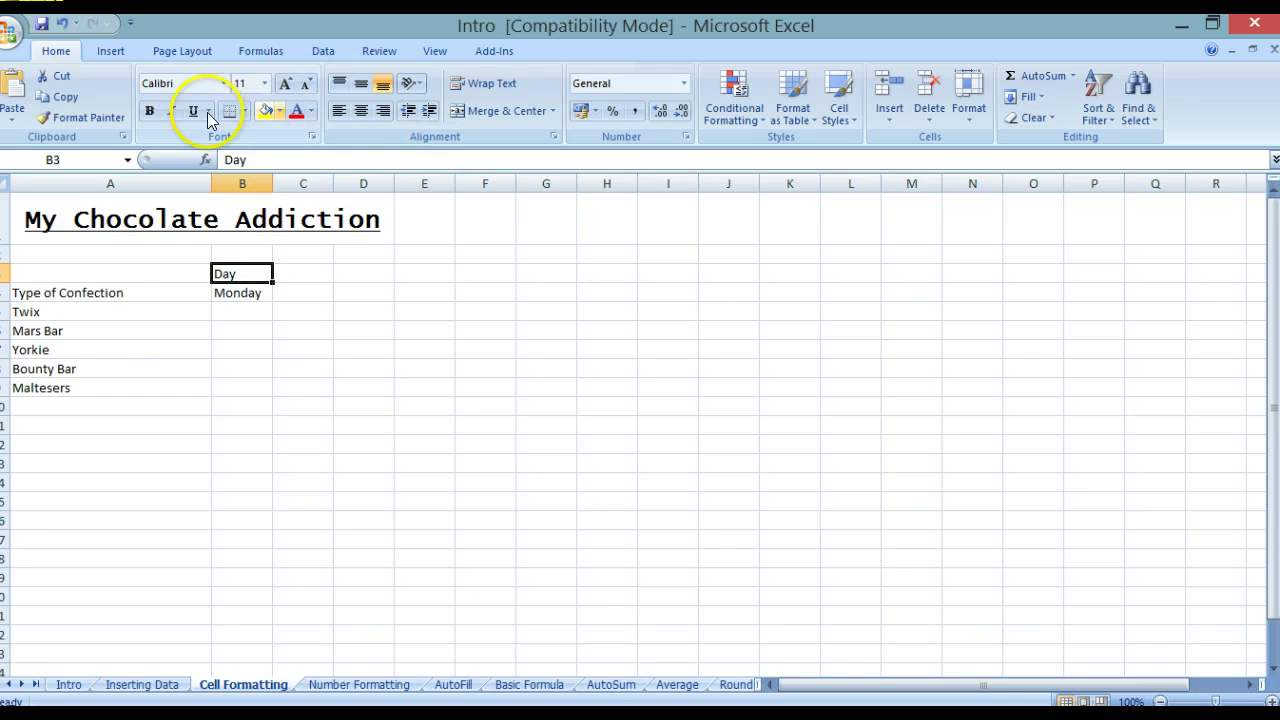
{"action": "left_click", "coordinate": [149, 112]}
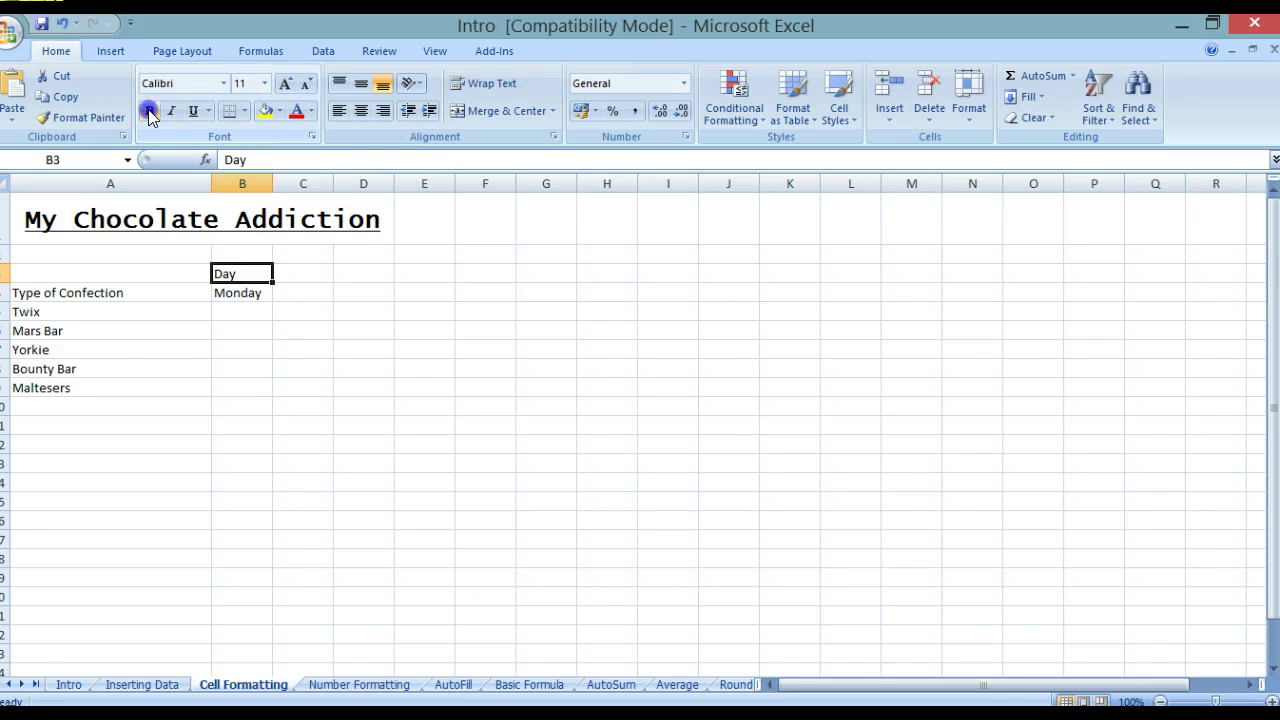
{"action": "left_click", "coordinate": [264, 83]}
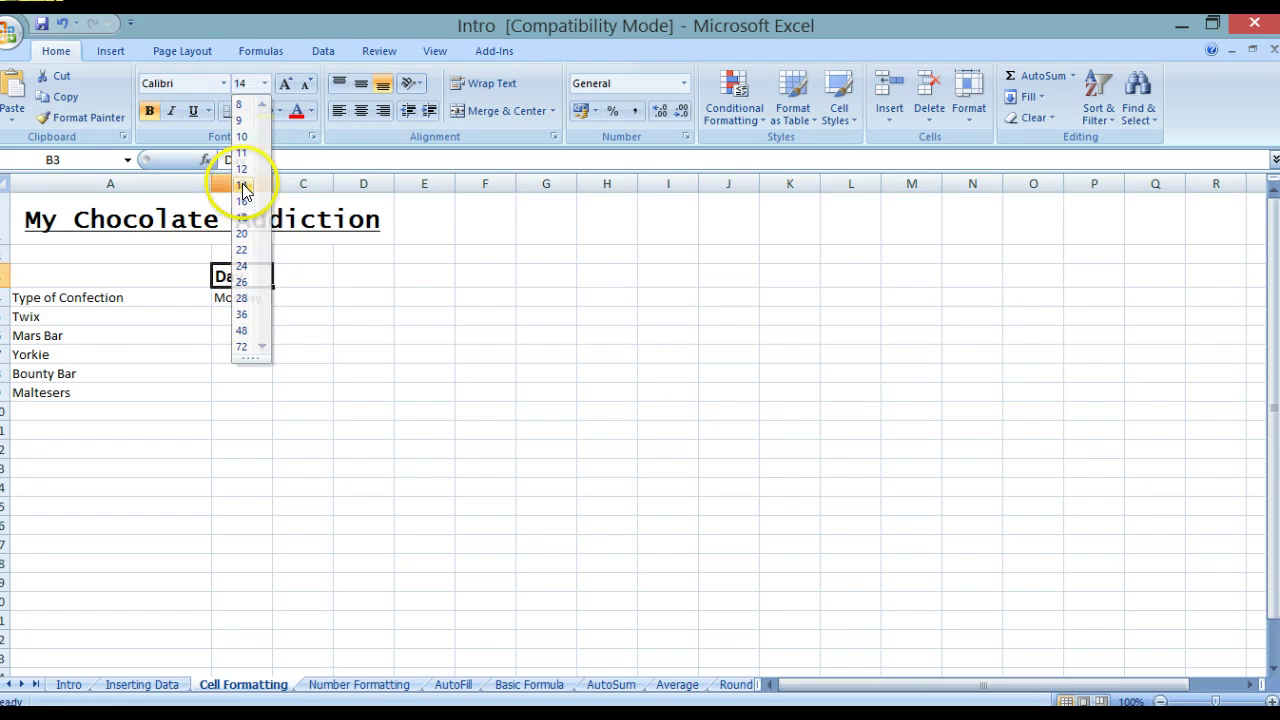
{"action": "left_click", "coordinate": [243, 184]}
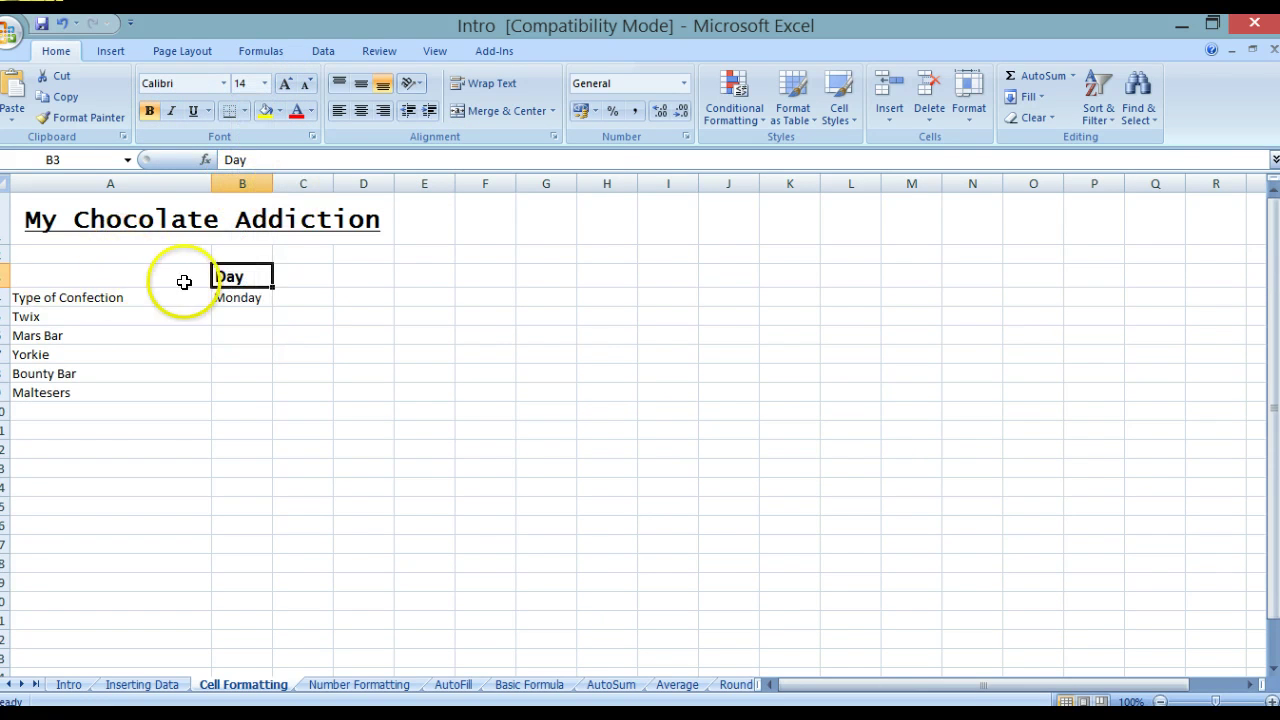
Step: Change the B3 heading to uppercase DAY and center it horizontally and vertically in its cell
{"action": "double_click", "coordinate": [245, 275]}
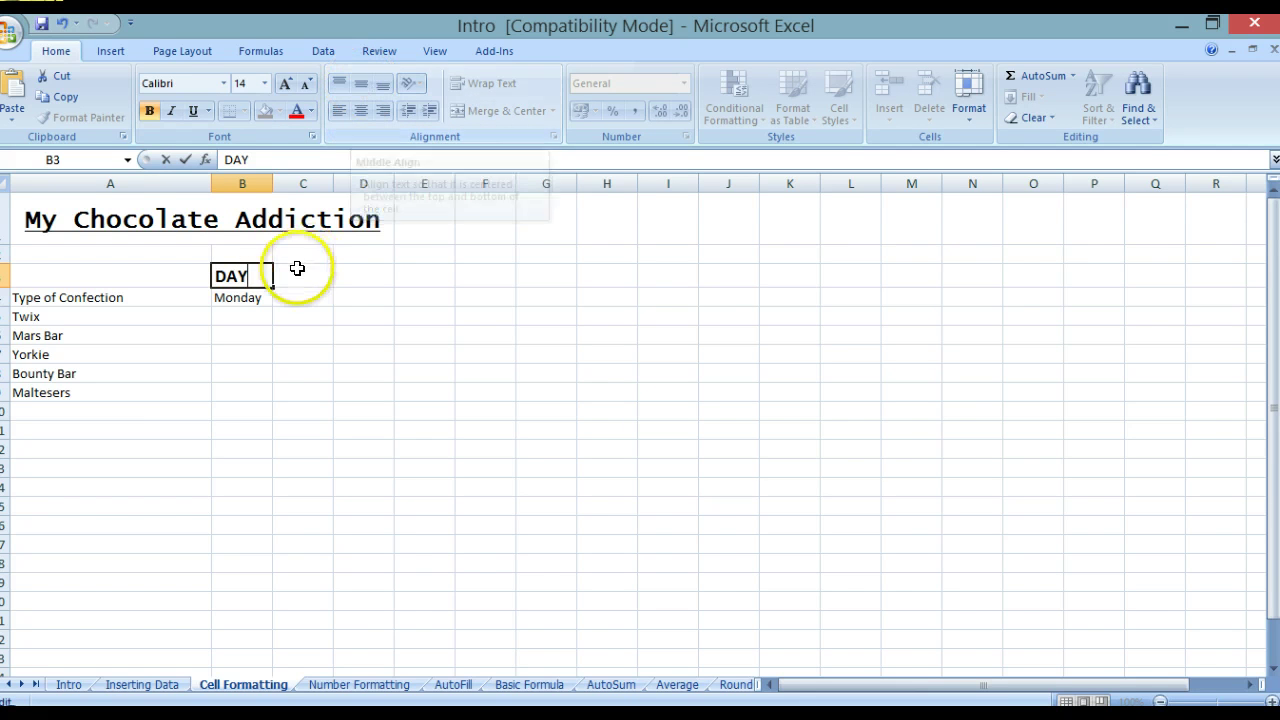
{"action": "key", "text": "Return"}
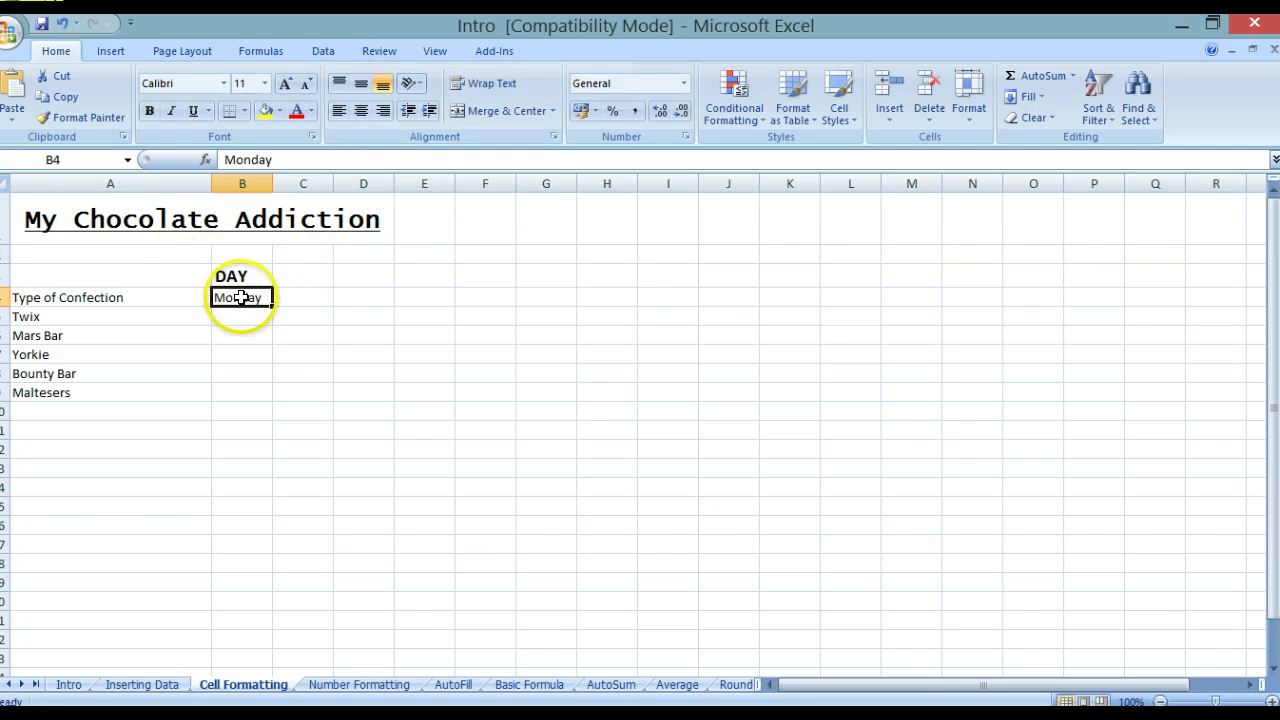
{"action": "left_click", "coordinate": [234, 276]}
{"action": "left_click", "coordinate": [362, 84]}
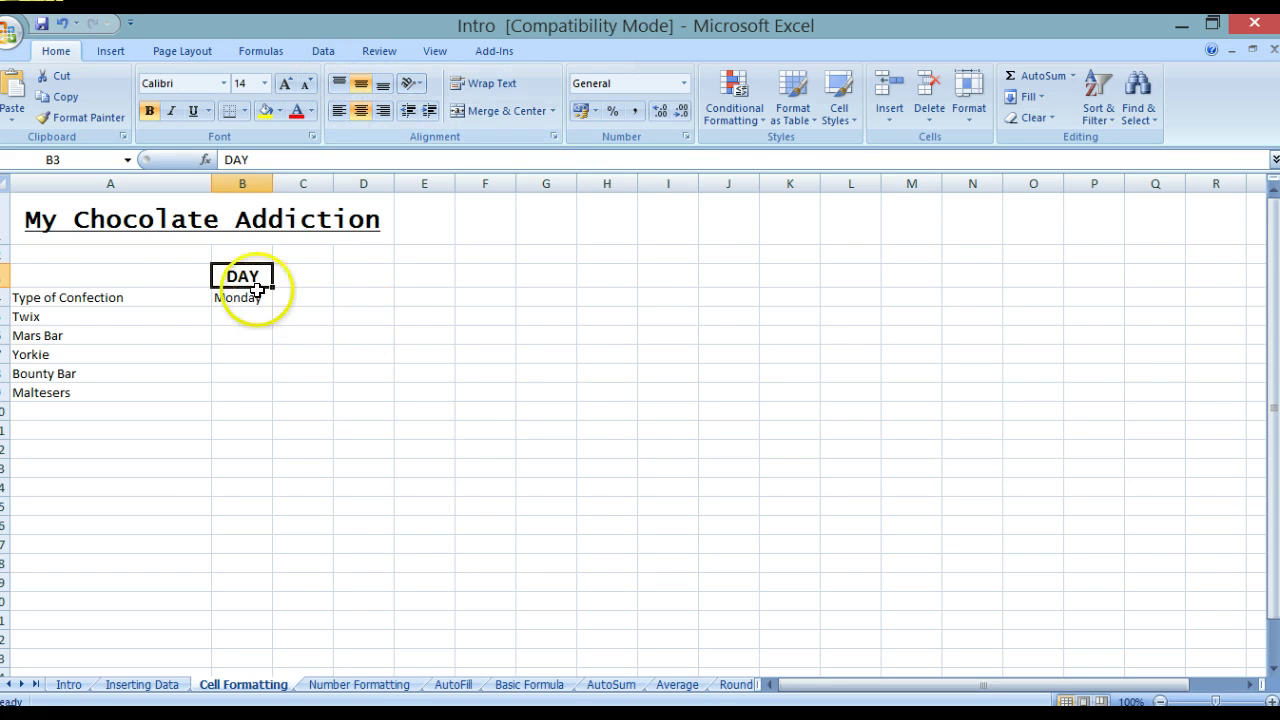
Step: Color the text of the confection names in A5:A9, Twix to Maltesers, with the dark teal theme color
{"action": "left_click_drag", "start_coordinate": [48, 316], "coordinate": [48, 393]}
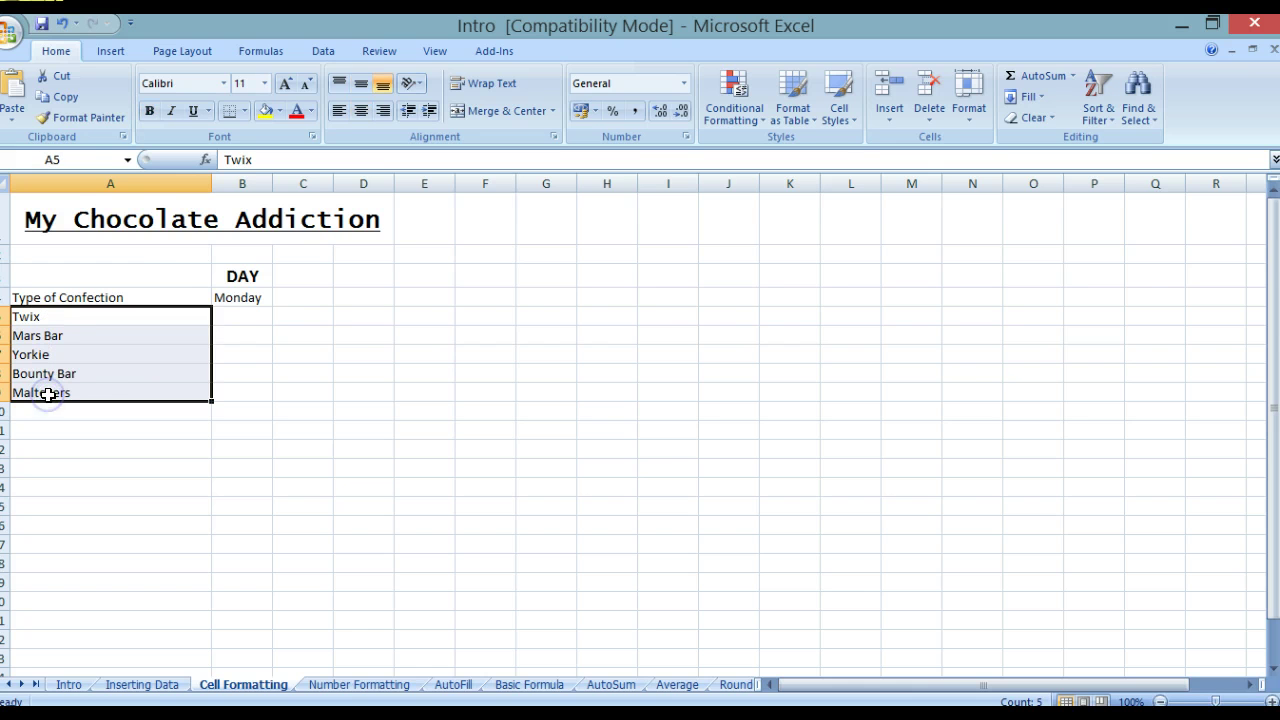
{"action": "left_click", "coordinate": [310, 111]}
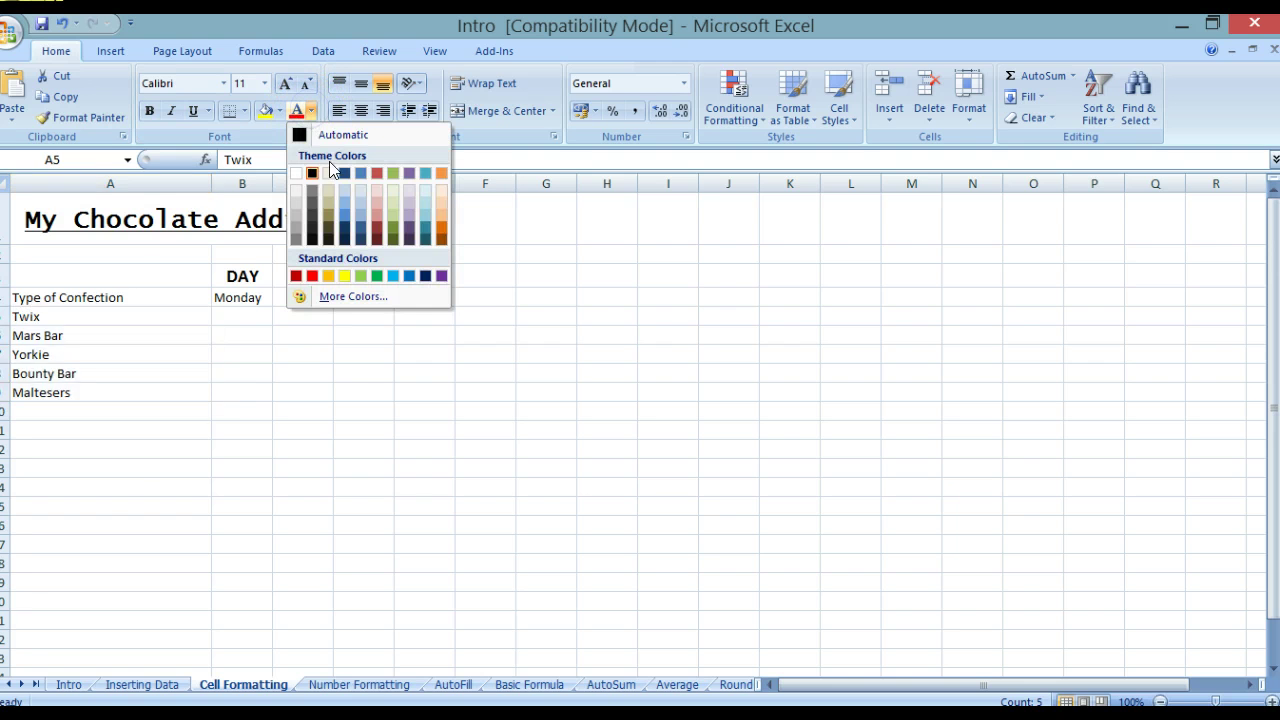
{"action": "left_click", "coordinate": [426, 237]}
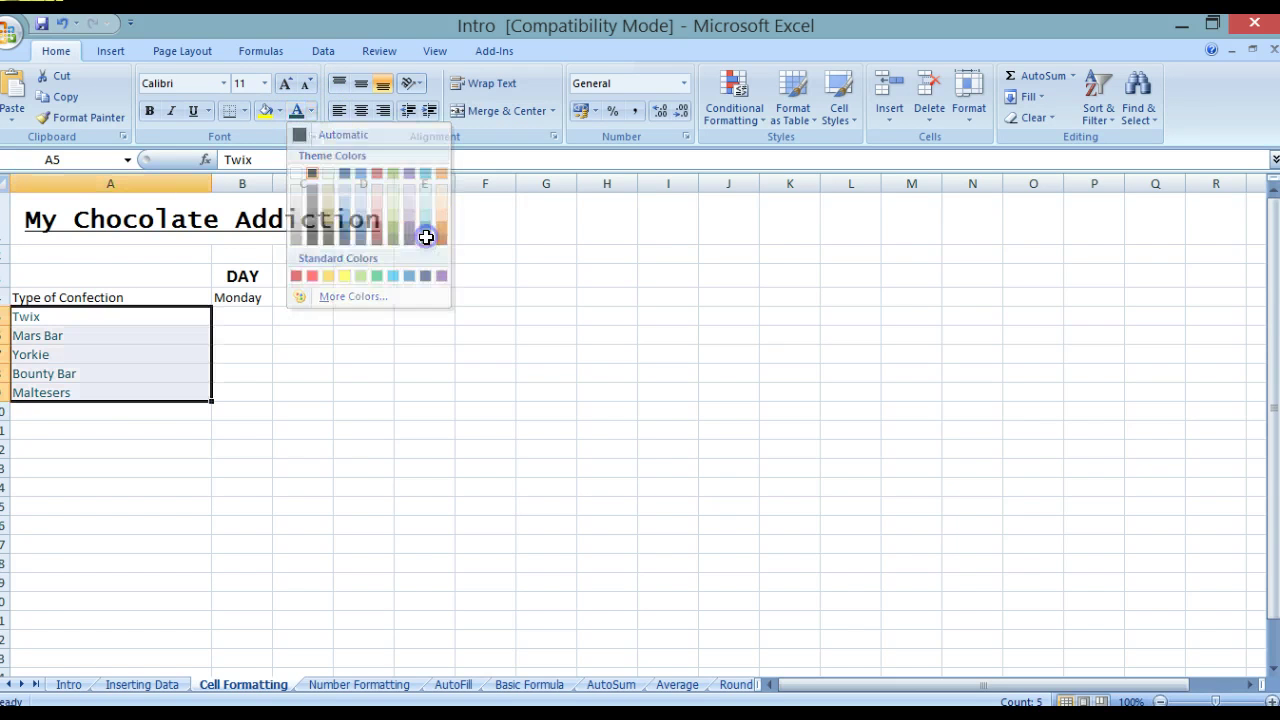
Step: Make the Type of Confection and Monday headings in A4:B4 bold with the dark green theme font color
{"action": "left_click", "coordinate": [151, 295]}
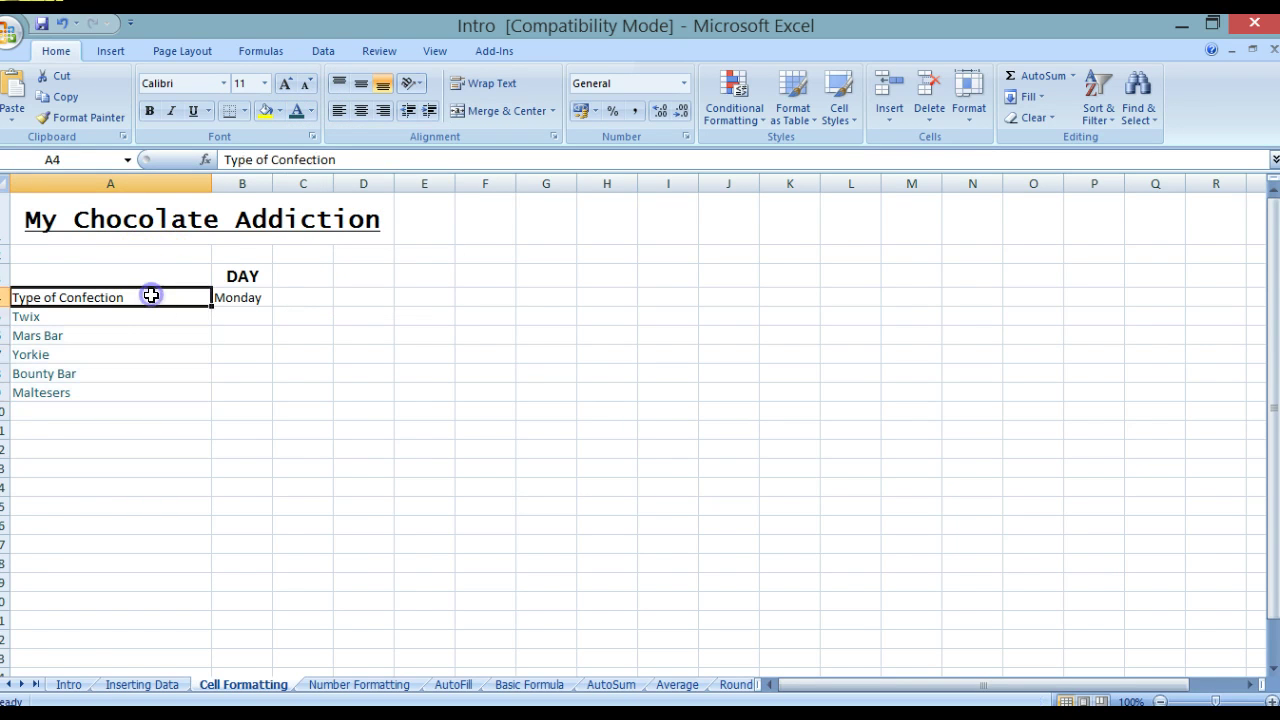
{"action": "left_click", "coordinate": [240, 294], "text": "shift"}
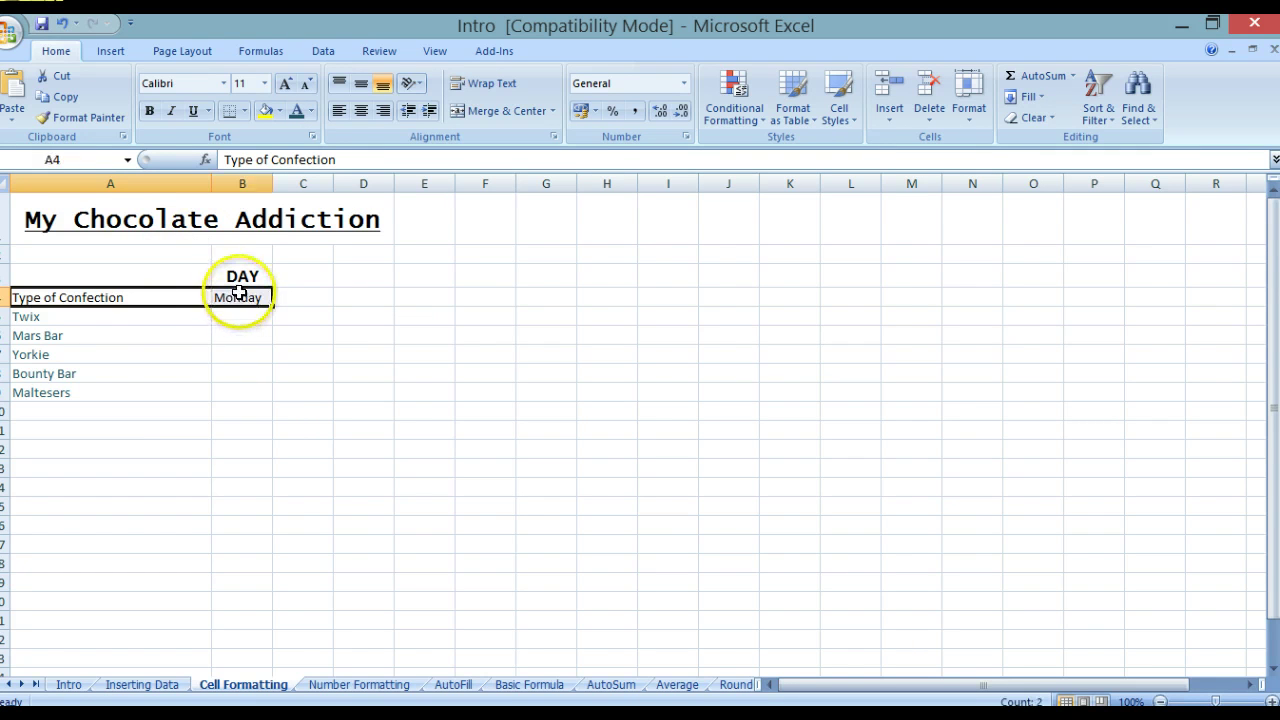
{"action": "left_click", "coordinate": [149, 110]}
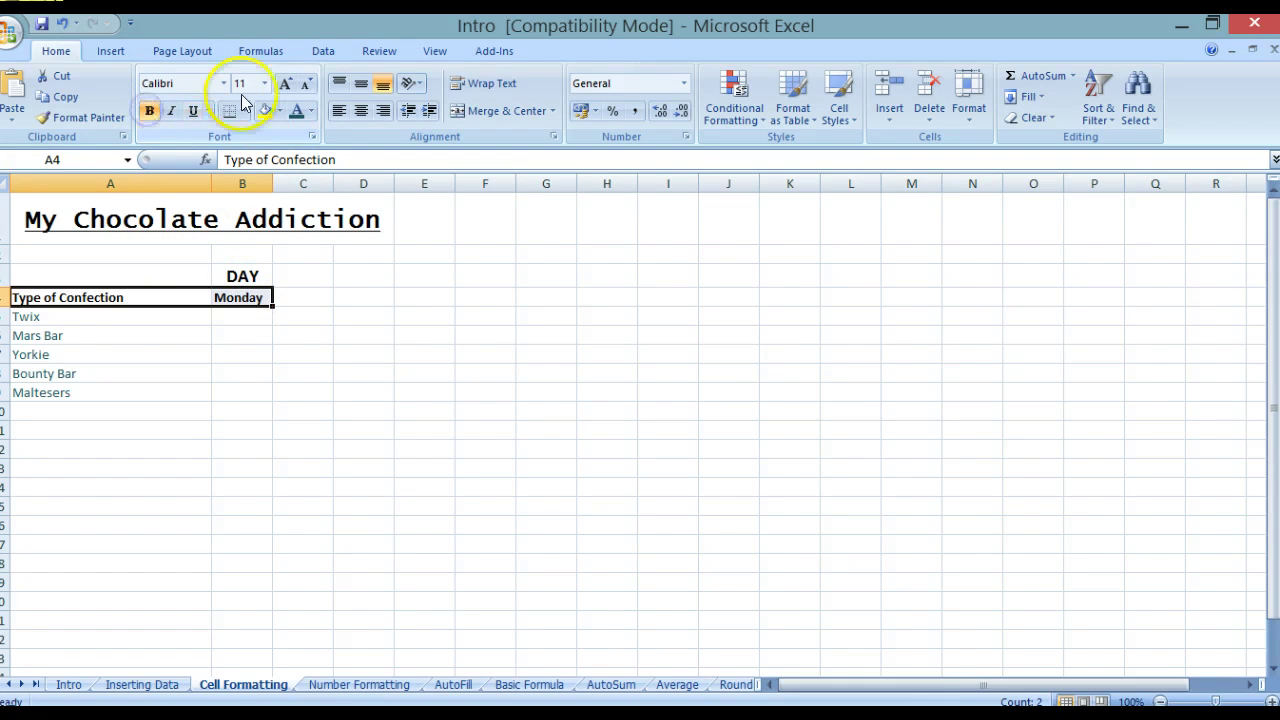
{"action": "left_click", "coordinate": [312, 112]}
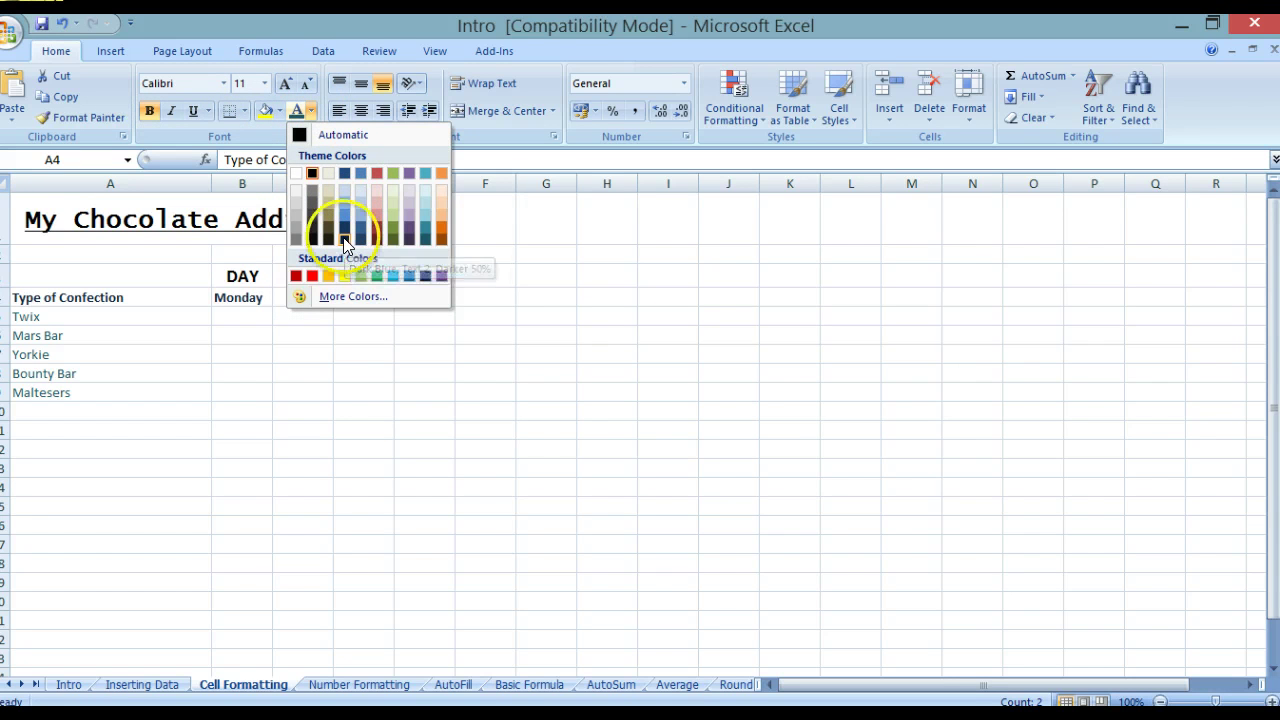
{"action": "left_click", "coordinate": [390, 238]}
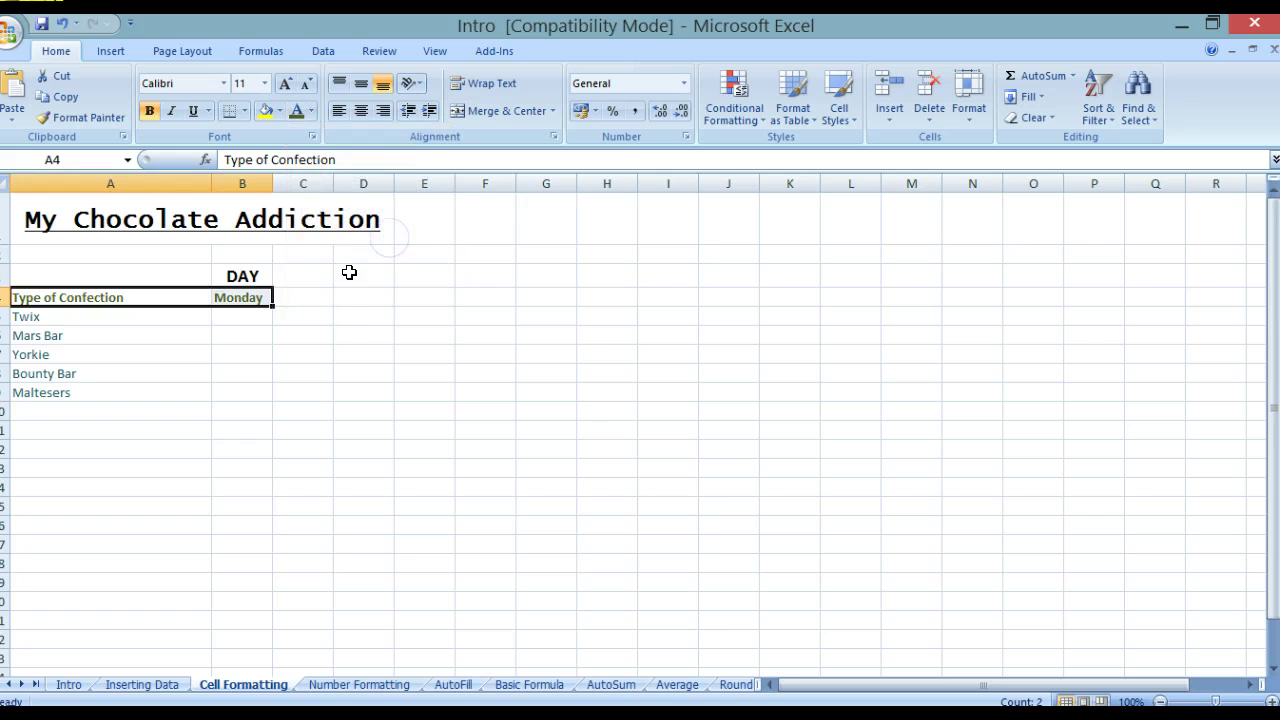
{"action": "left_click", "coordinate": [318, 297]}
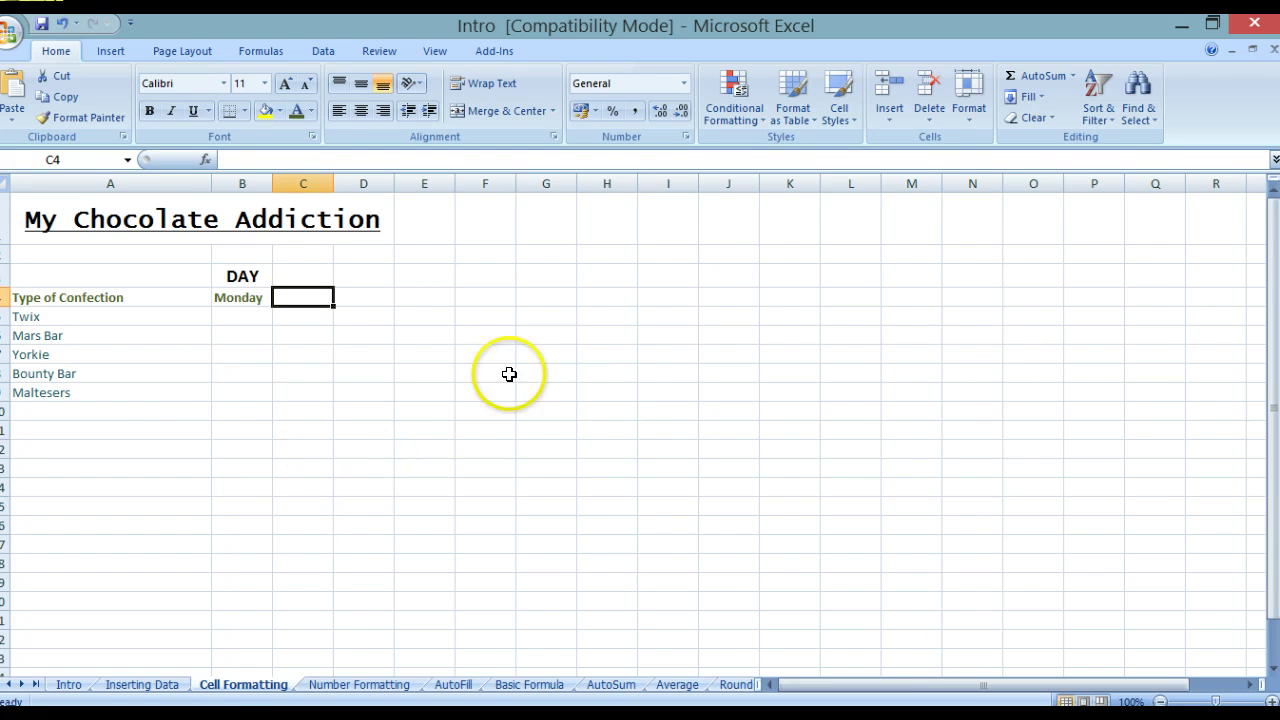
Step: On the Number Formatting sheet, enter the Monday values 2, 4, 5, 2 and 3 in B5:B9
{"action": "left_click", "coordinate": [345, 684]}
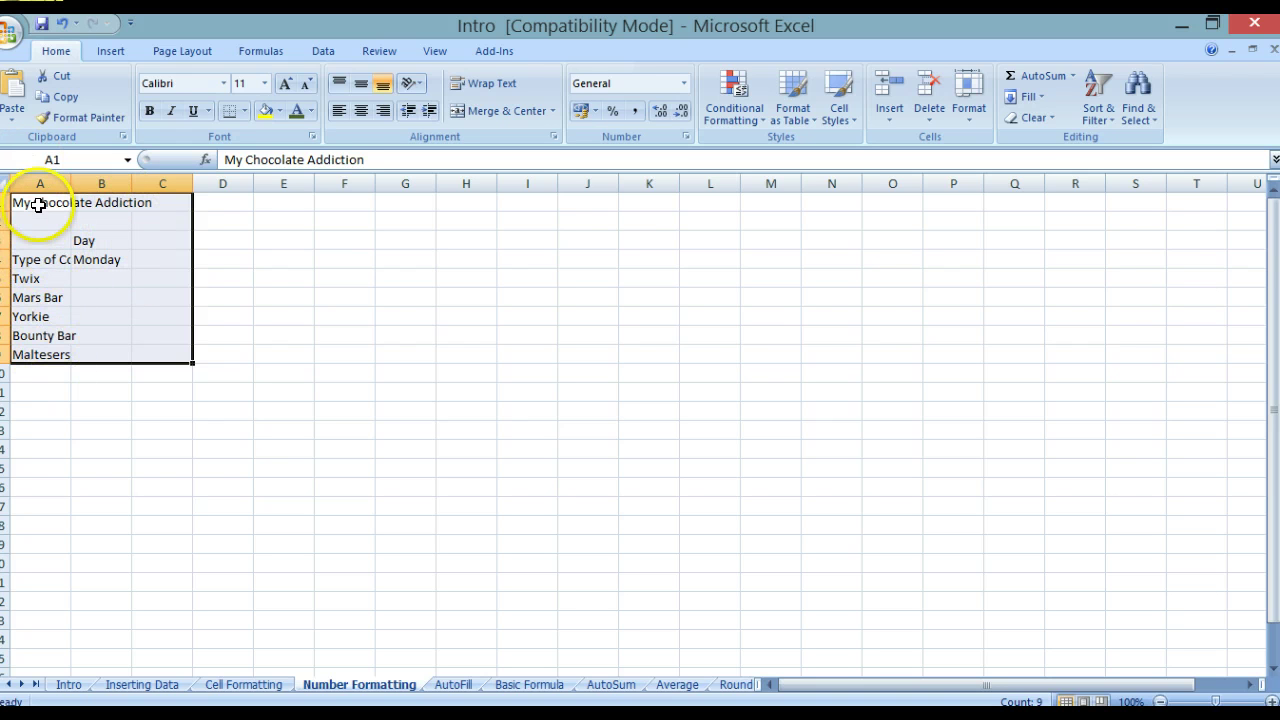
{"action": "left_click", "coordinate": [111, 280]}
{"action": "type", "text": "2"}
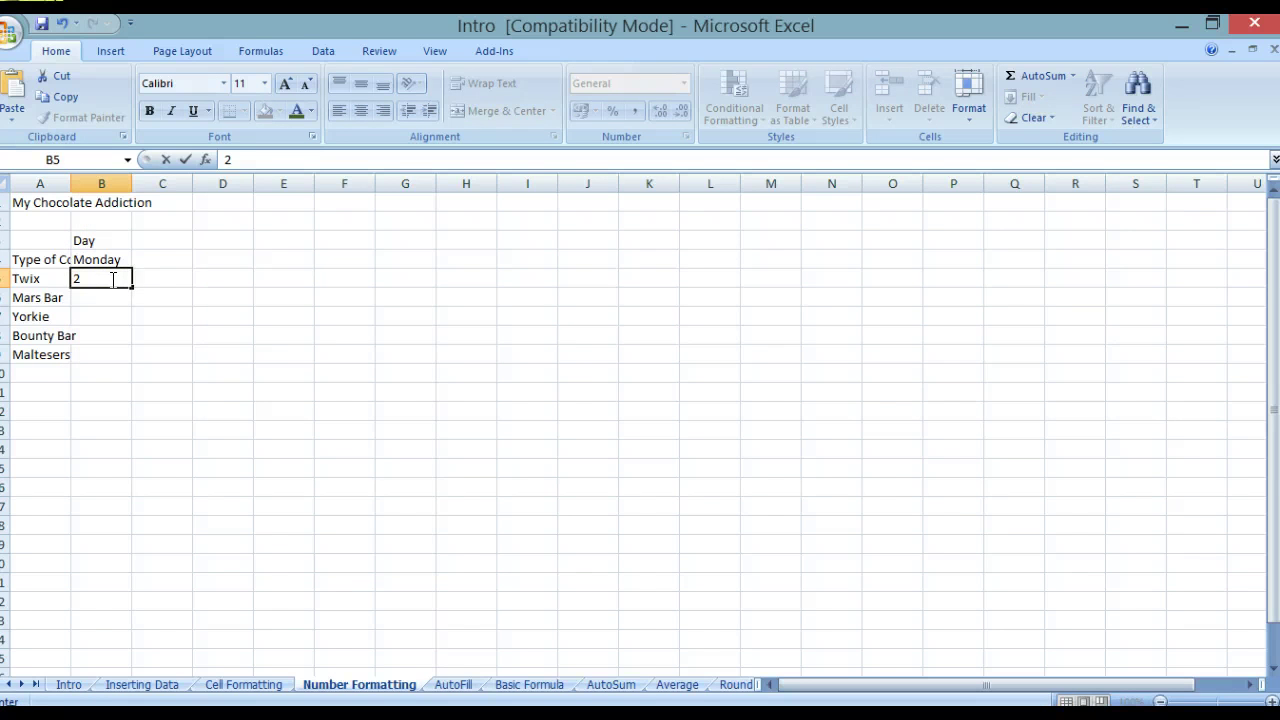
{"action": "key", "text": "Return"}
{"action": "type", "text": "4"}
{"action": "key", "text": "Return"}
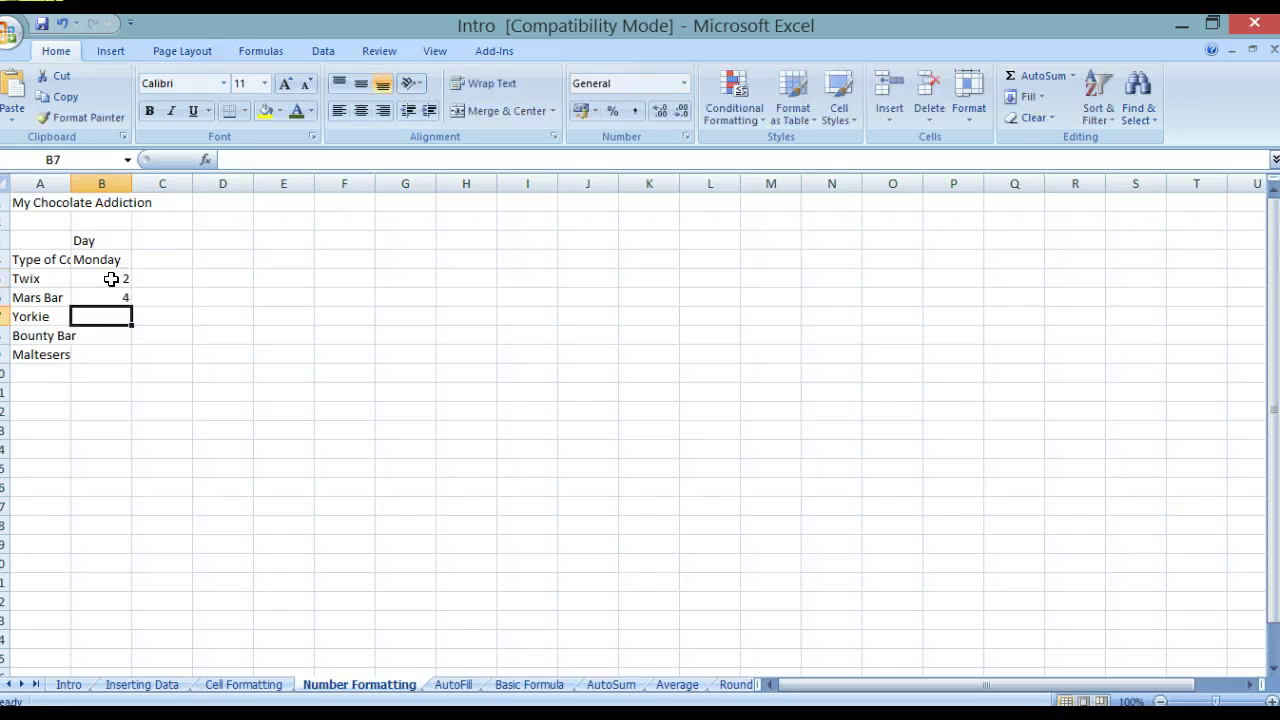
{"action": "type", "text": "5"}
{"action": "key", "text": "Return"}
{"action": "type", "text": "2"}
{"action": "key", "text": "Return"}
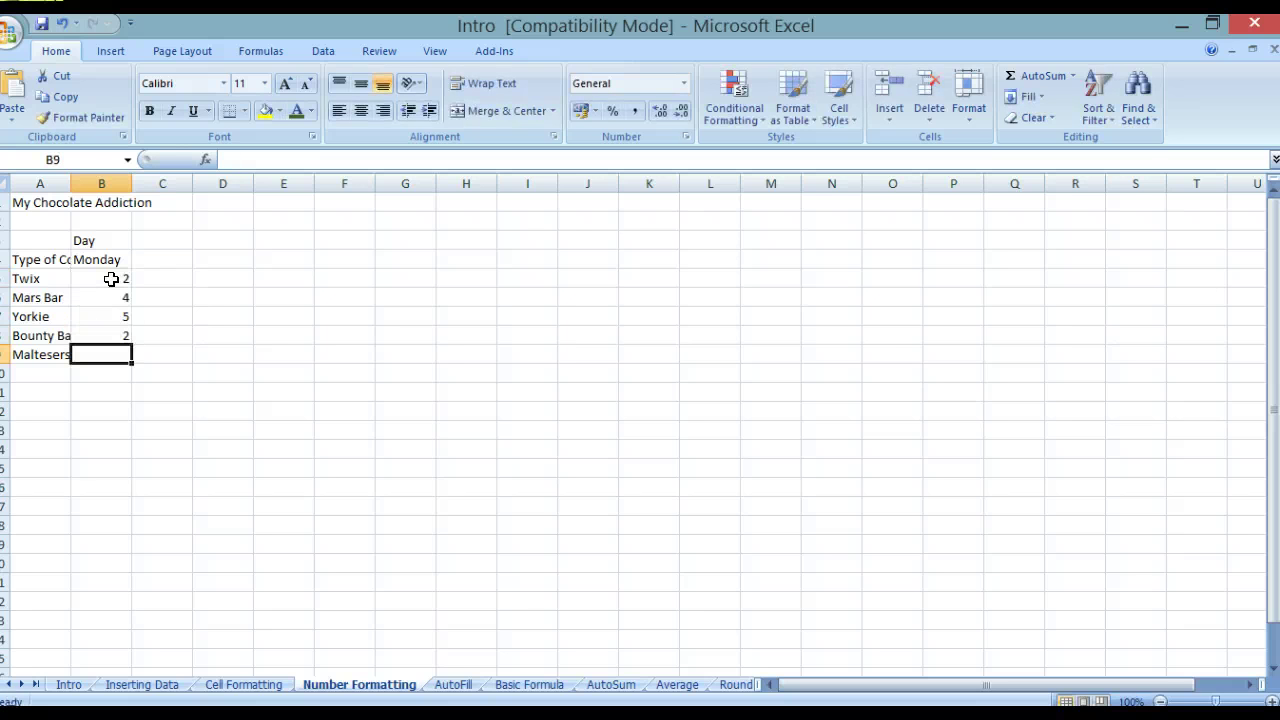
{"action": "type", "text": "3"}
{"action": "key", "text": "Return"}
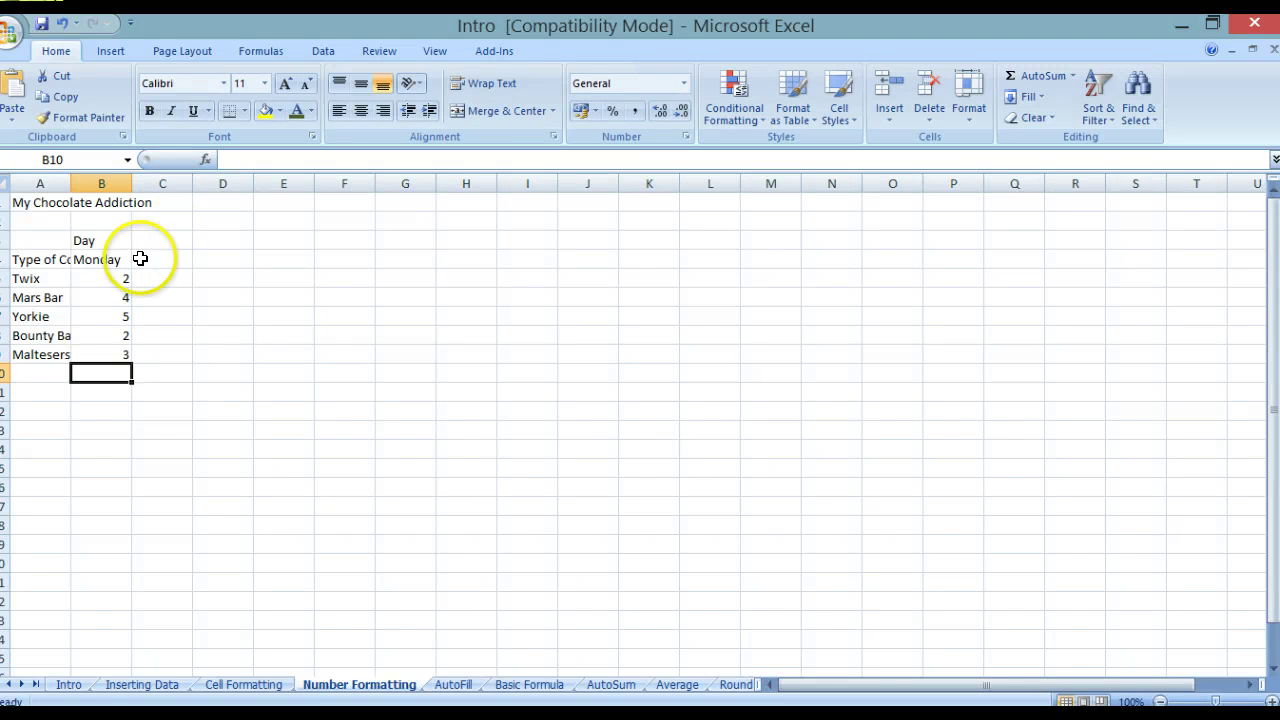
Step: Select the Monday values in B5:B9 and examine the available number formats and the Format Cells number categories
{"action": "left_click_drag", "start_coordinate": [113, 278], "coordinate": [116, 347]}
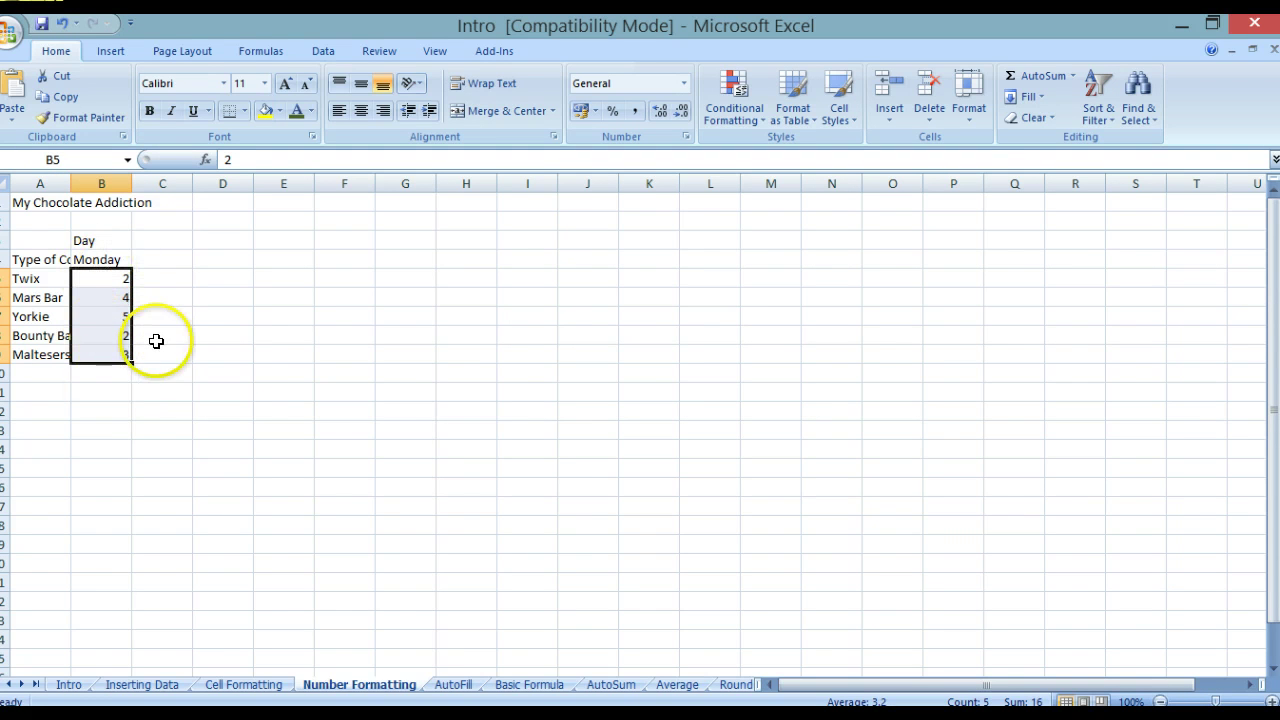
{"action": "left_click", "coordinate": [684, 84]}
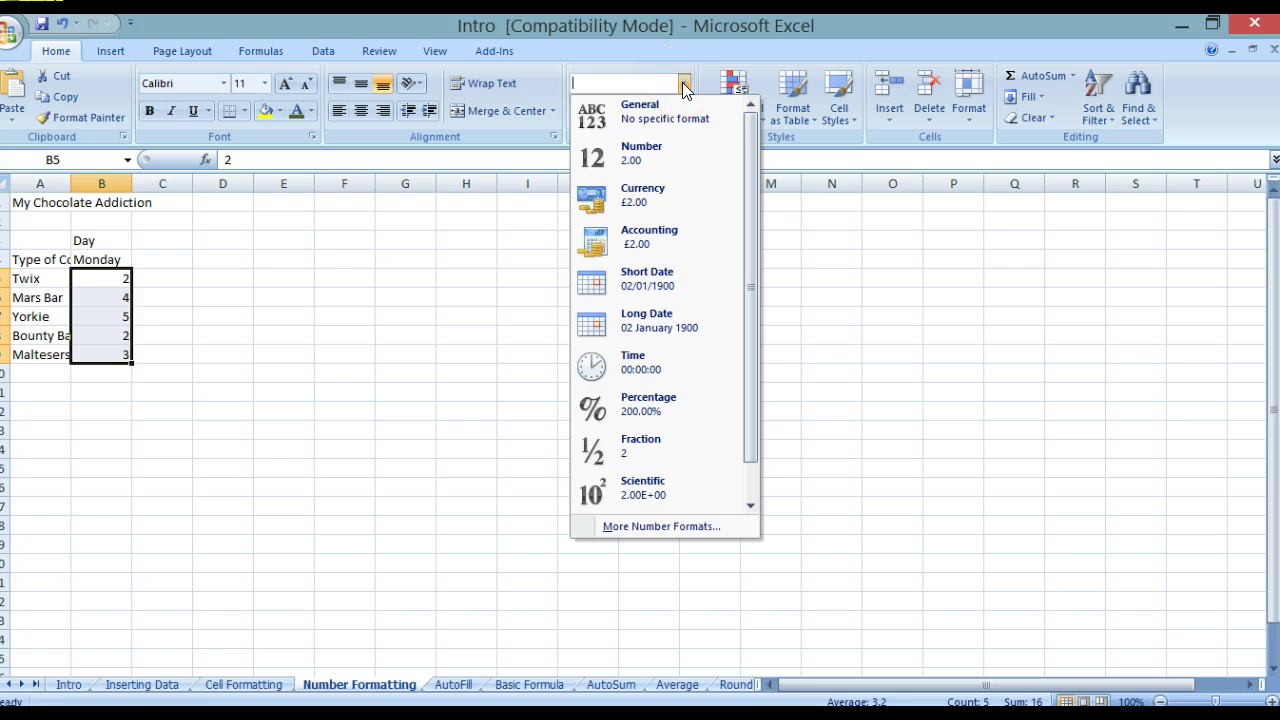
{"action": "left_click", "coordinate": [322, 680]}
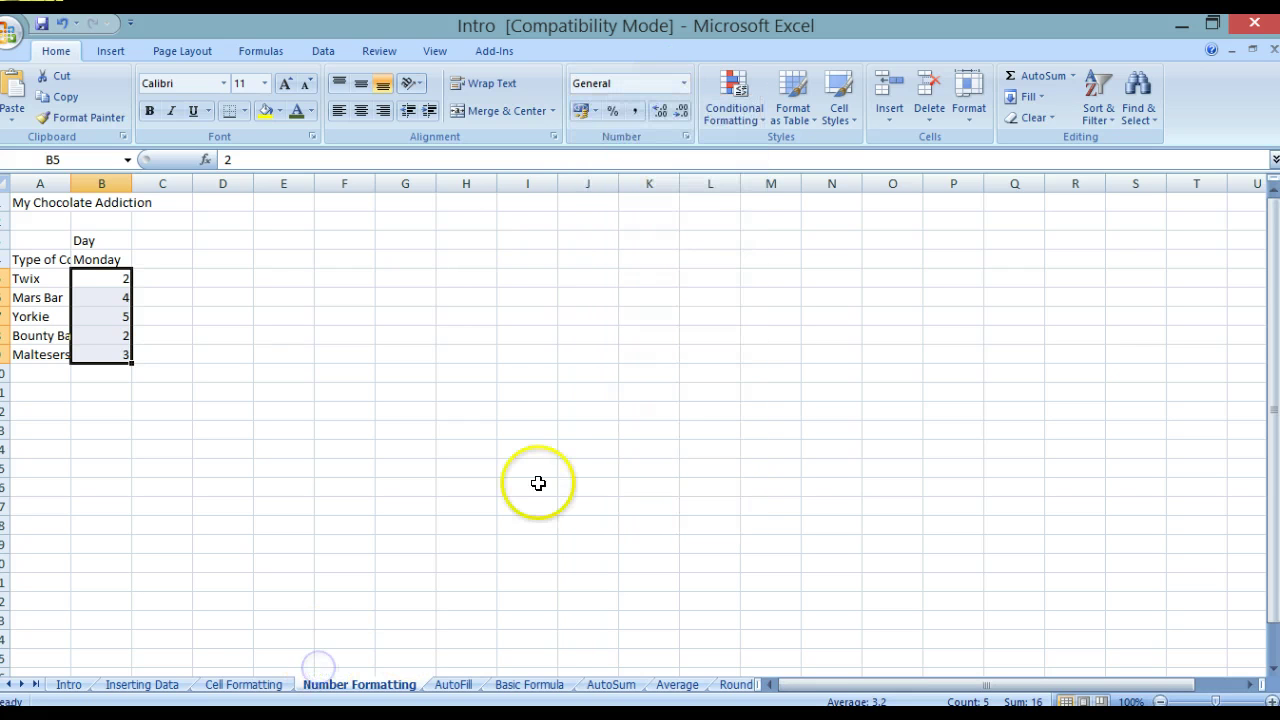
{"action": "left_click", "coordinate": [686, 139]}
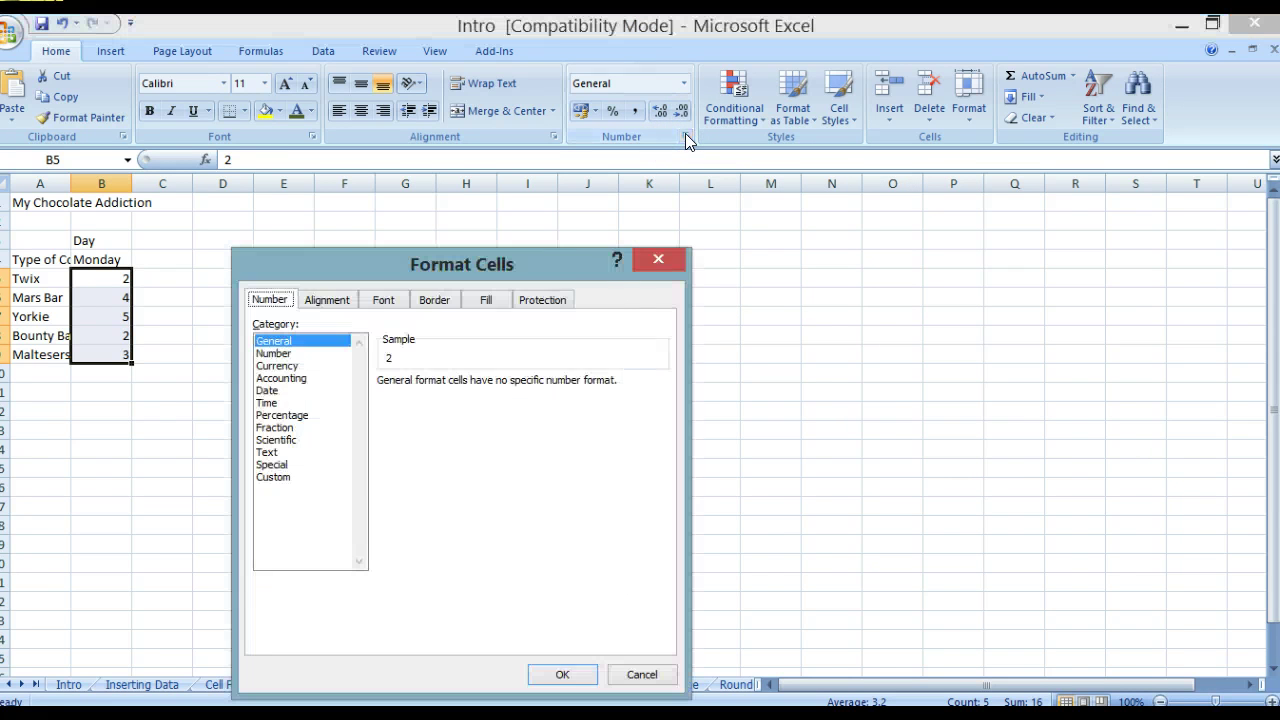
{"action": "left_click_drag", "start_coordinate": [571, 267], "coordinate": [782, 212]}
{"action": "left_click", "coordinate": [865, 214]}
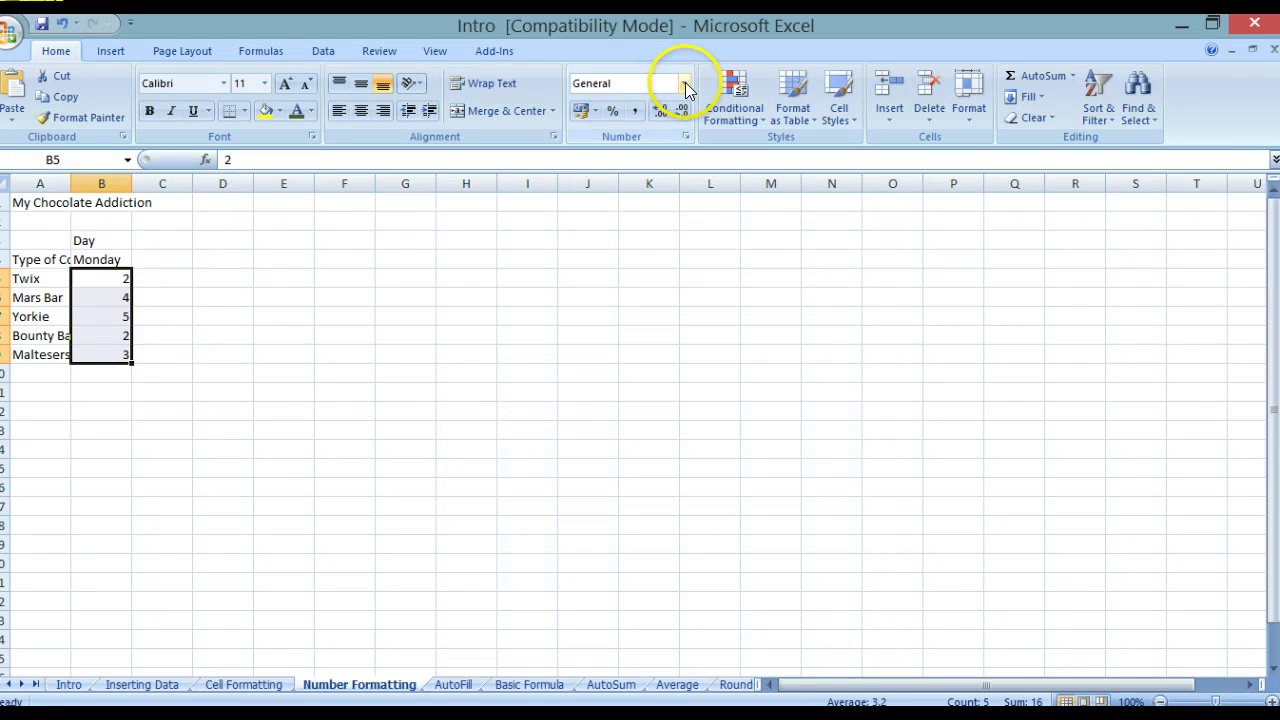
Step: Apply the Number format to B5:B9 and try decreasing and increasing the decimals, ending with one decimal place
{"action": "left_click", "coordinate": [683, 84]}
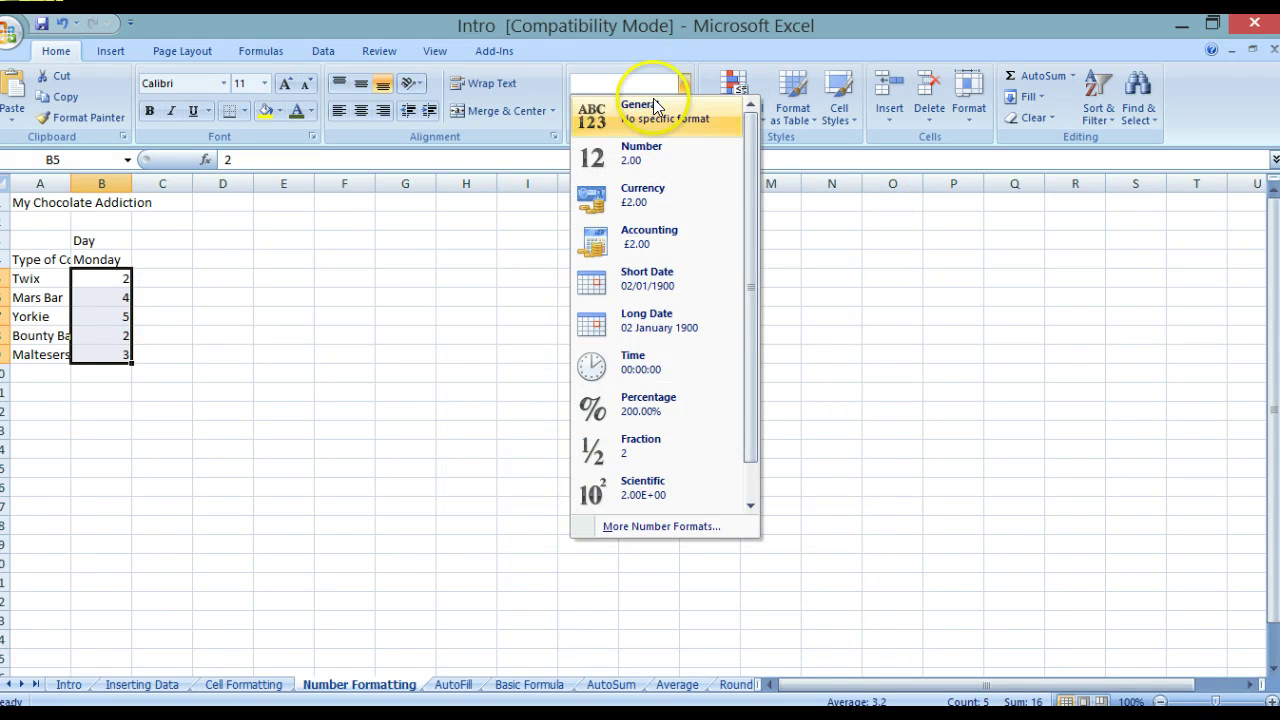
{"action": "left_click", "coordinate": [634, 152]}
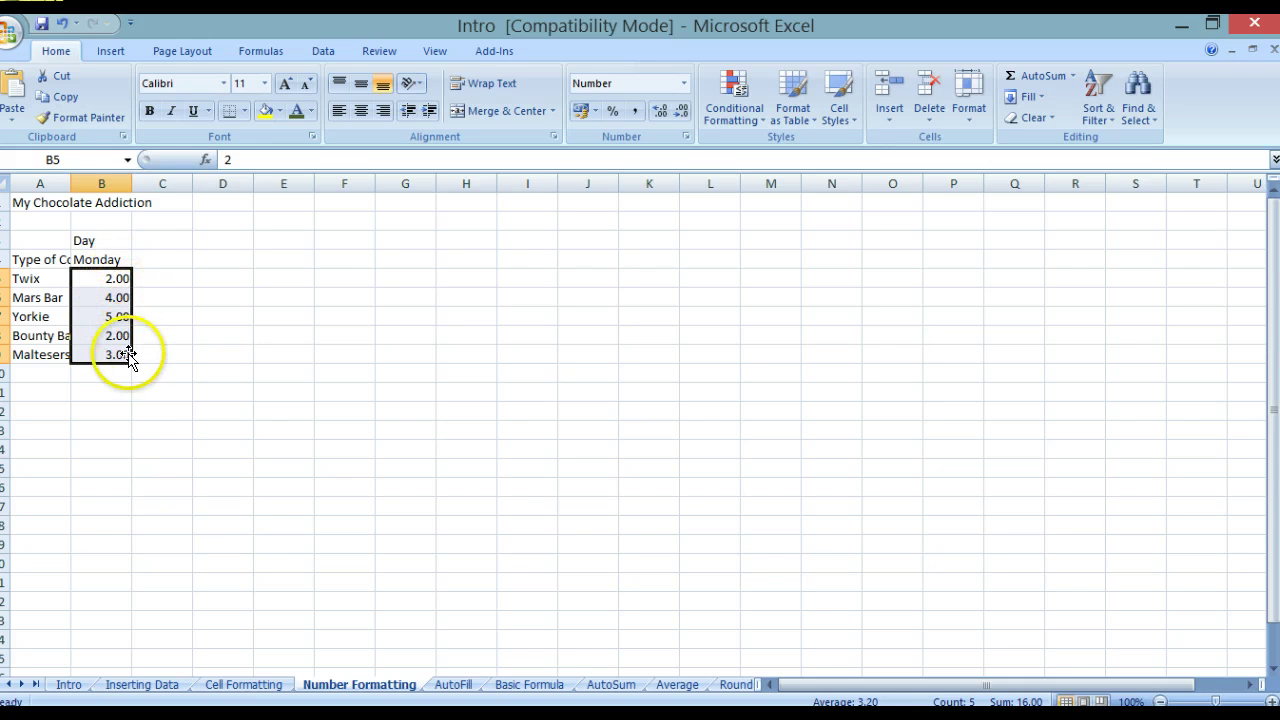
{"action": "left_click", "coordinate": [681, 112]}
{"action": "left_click", "coordinate": [660, 112]}
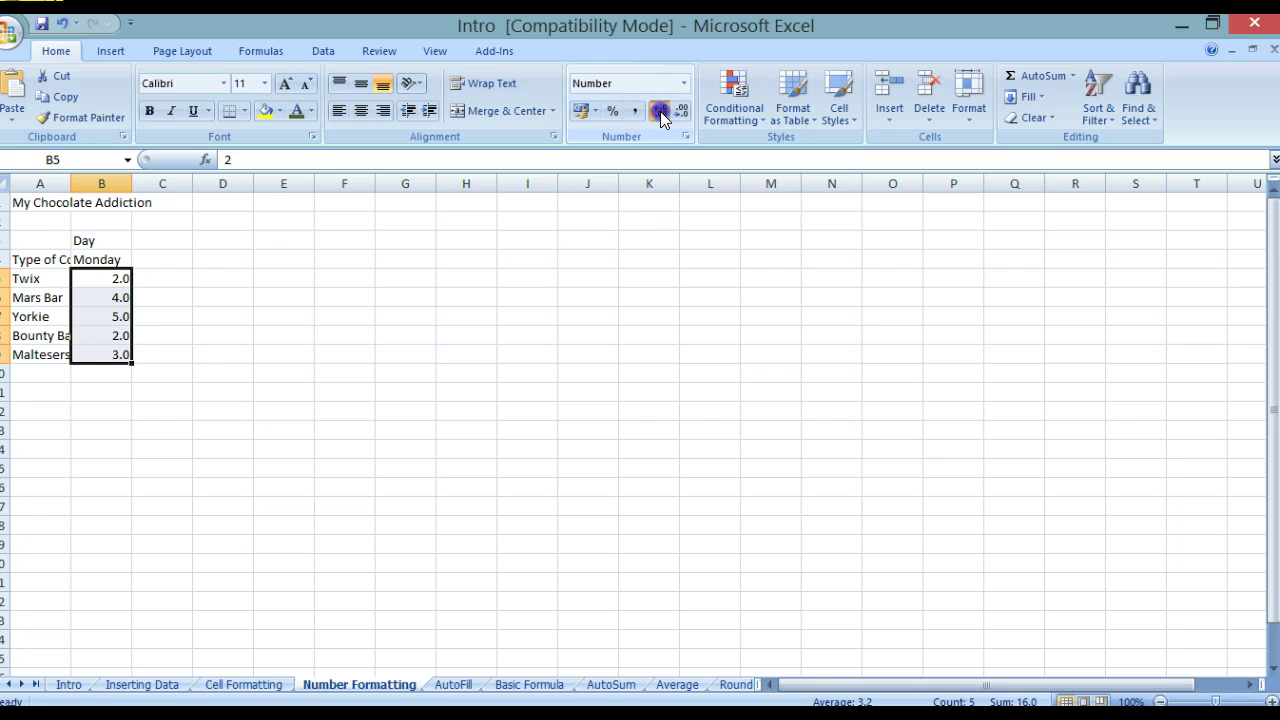
{"action": "left_click", "coordinate": [660, 113]}
{"action": "left_click", "coordinate": [660, 113]}
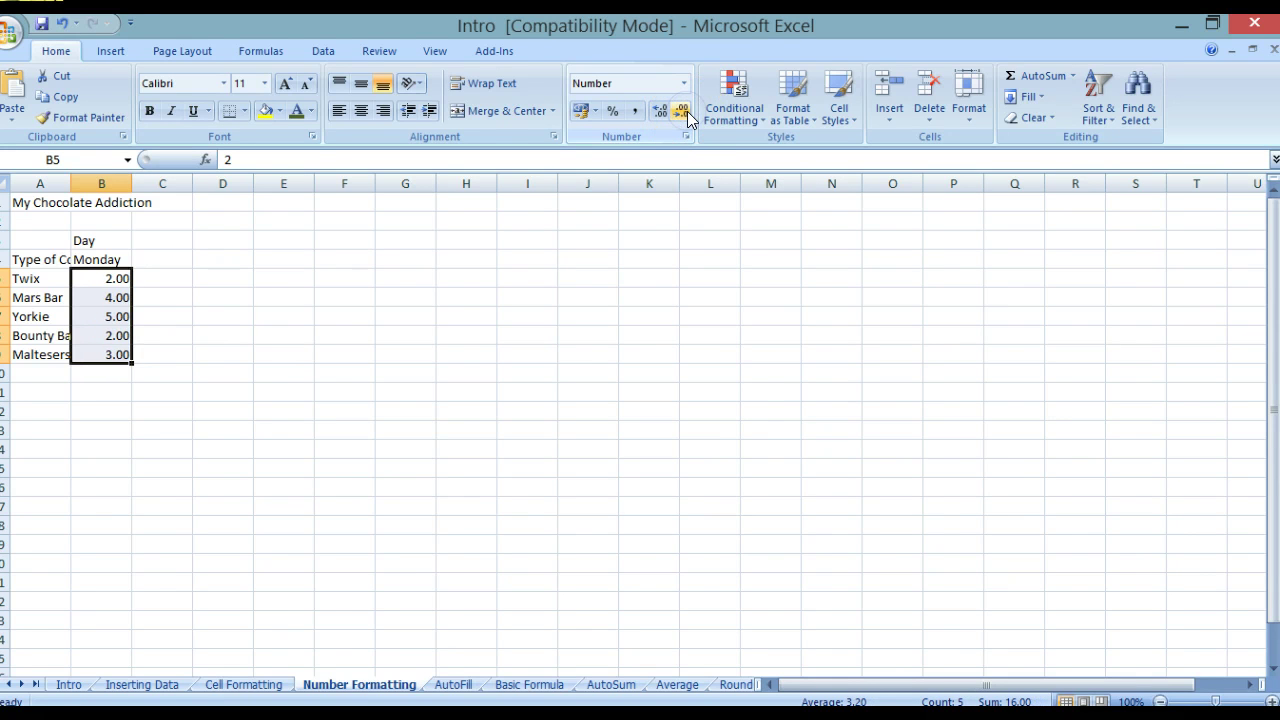
{"action": "left_click", "coordinate": [687, 111]}
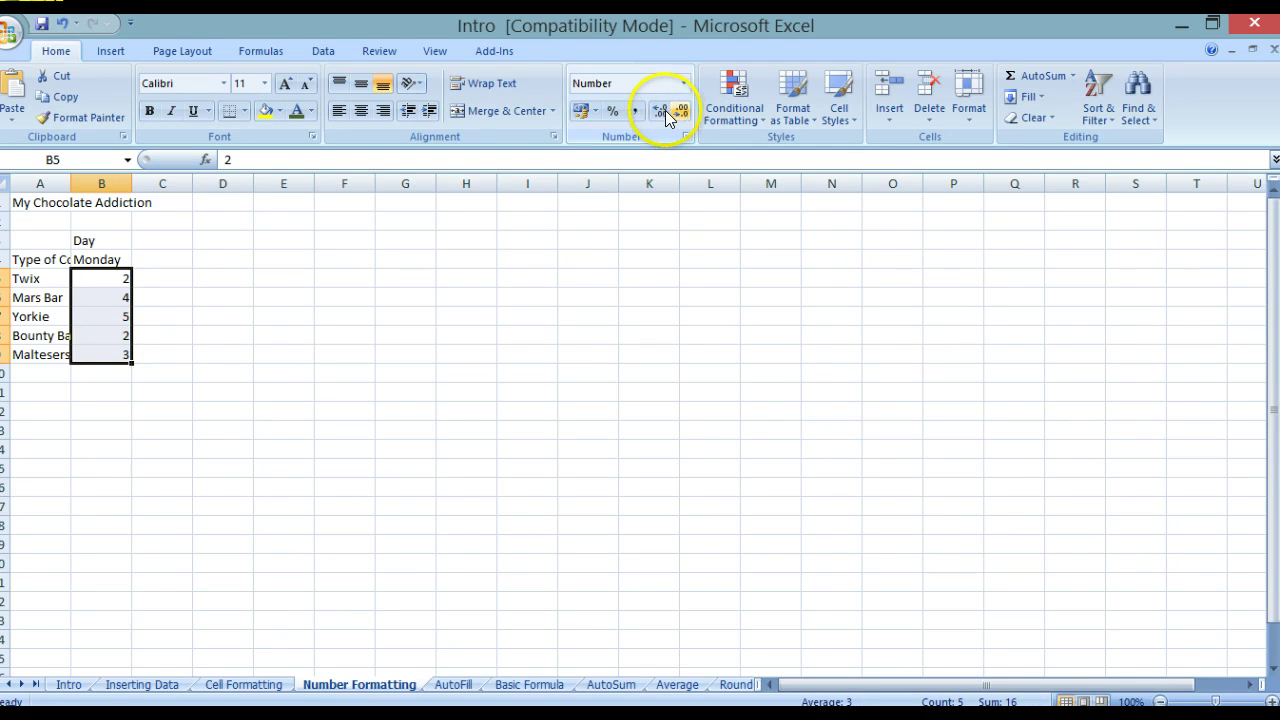
{"action": "left_click", "coordinate": [665, 110]}
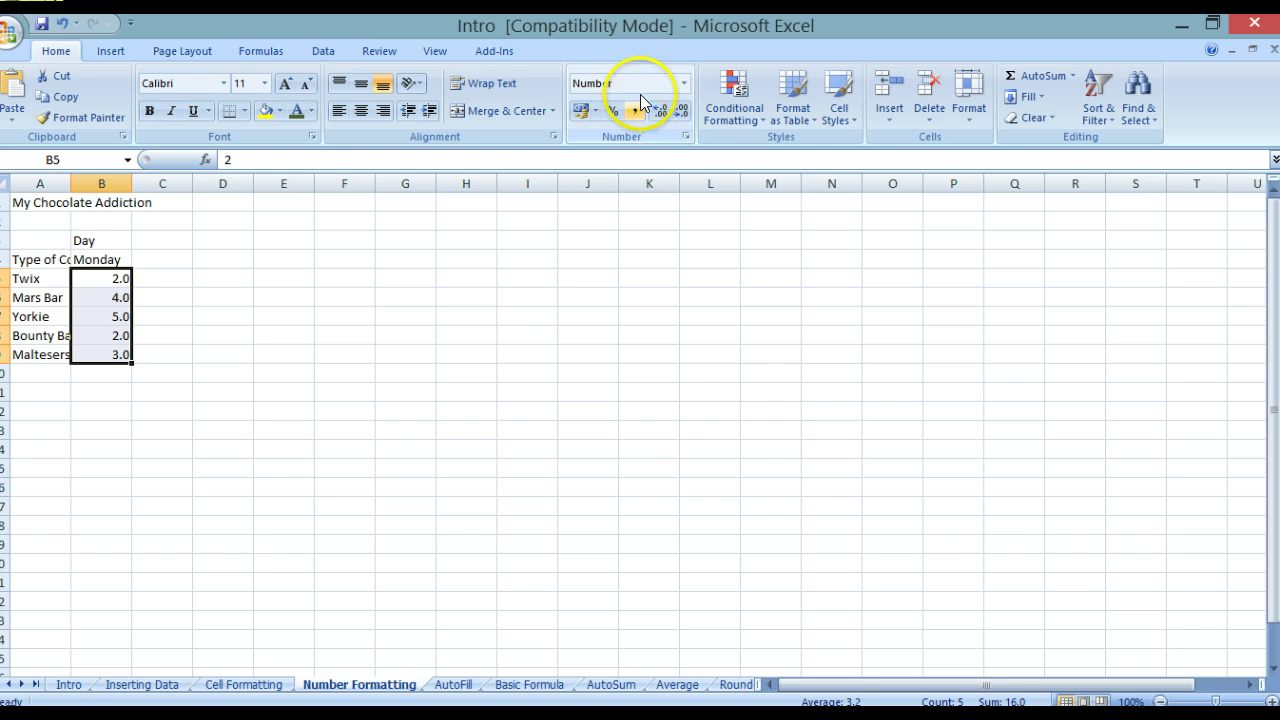
Step: Apply the Currency format in pounds to the Monday values in B5:B9
{"action": "left_click", "coordinate": [683, 86]}
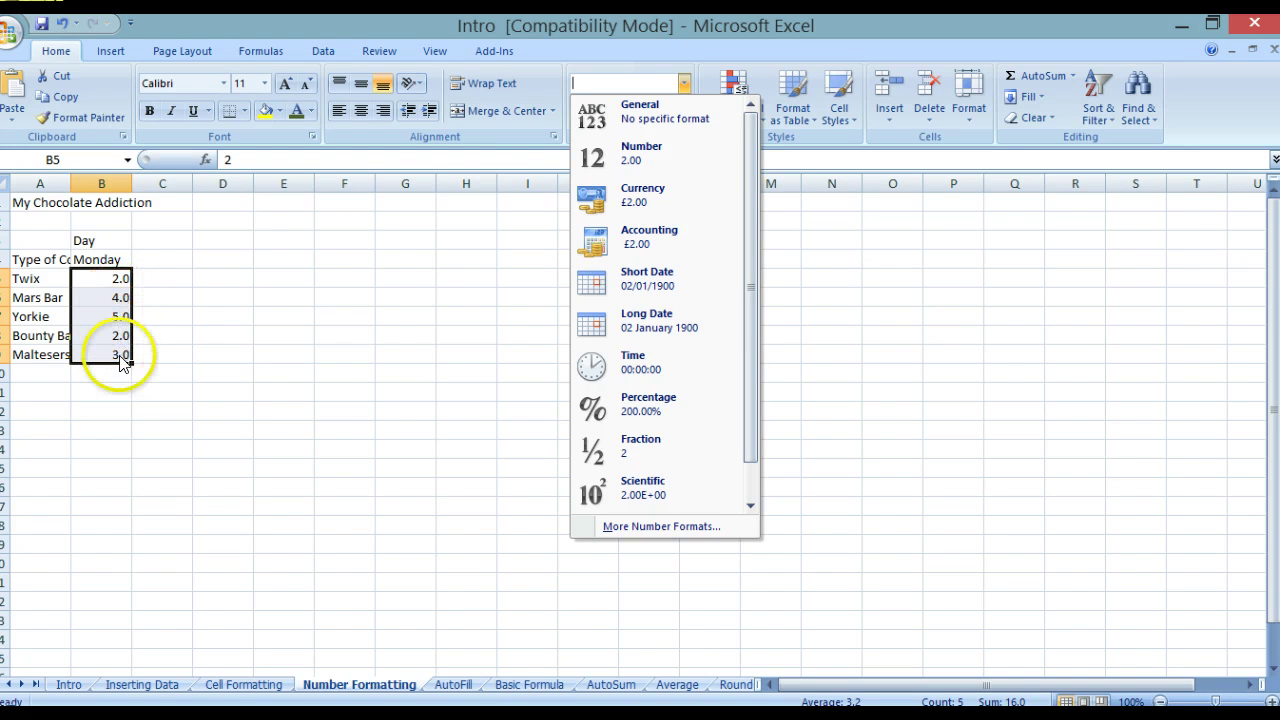
{"action": "left_click", "coordinate": [643, 198]}
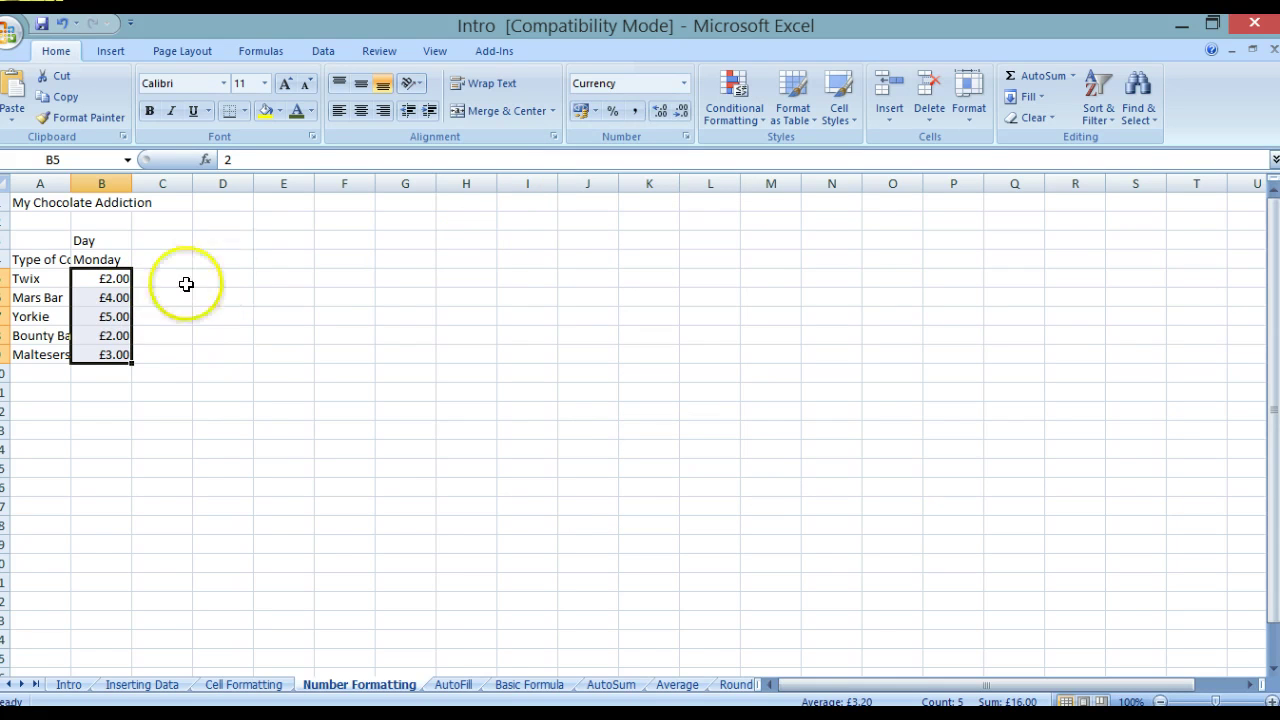
Step: Try the Accounting format on B5:B9 in US dollars and euros, ending with UK pounds
{"action": "left_click", "coordinate": [594, 110]}
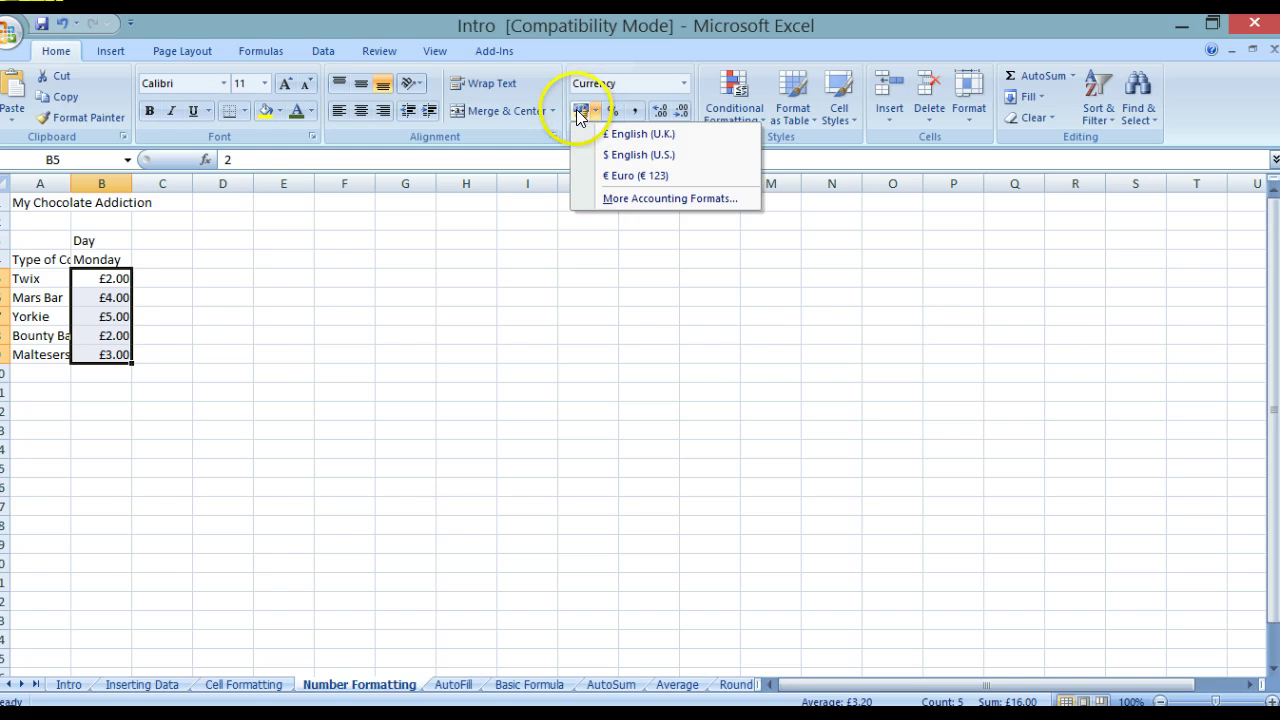
{"action": "left_click", "coordinate": [626, 154]}
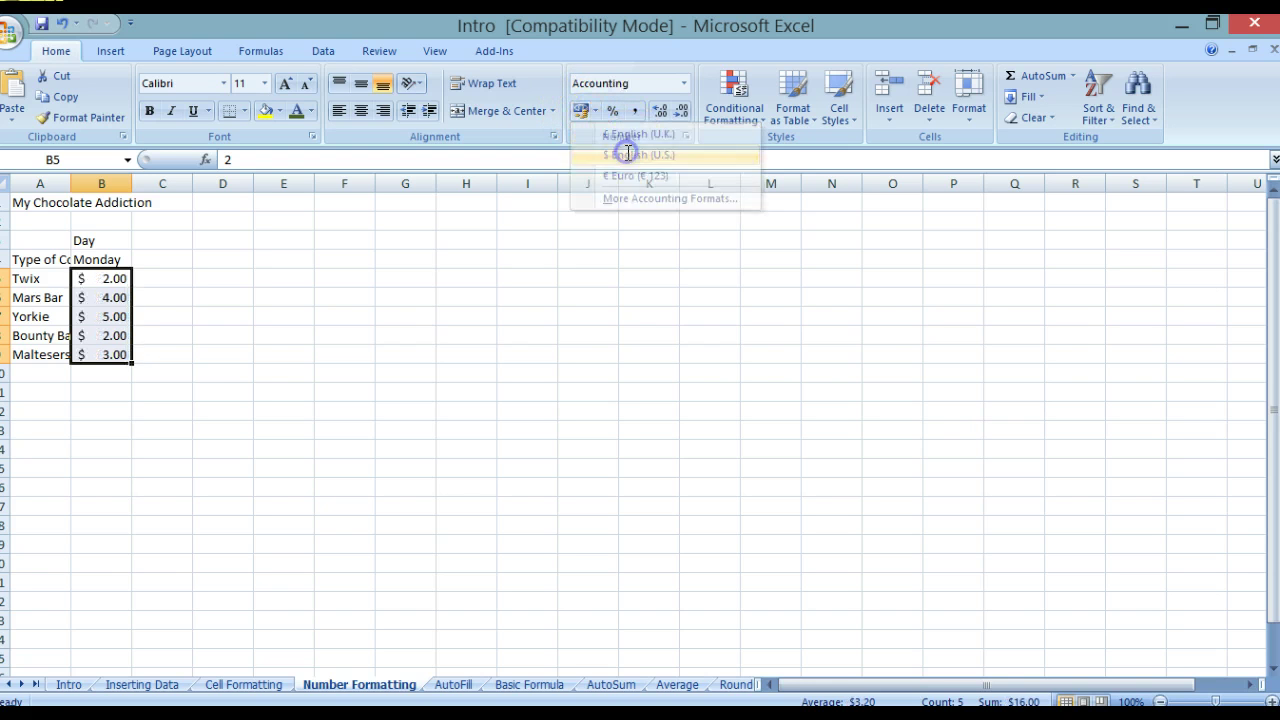
{"action": "left_click", "coordinate": [594, 111]}
{"action": "left_click", "coordinate": [614, 172]}
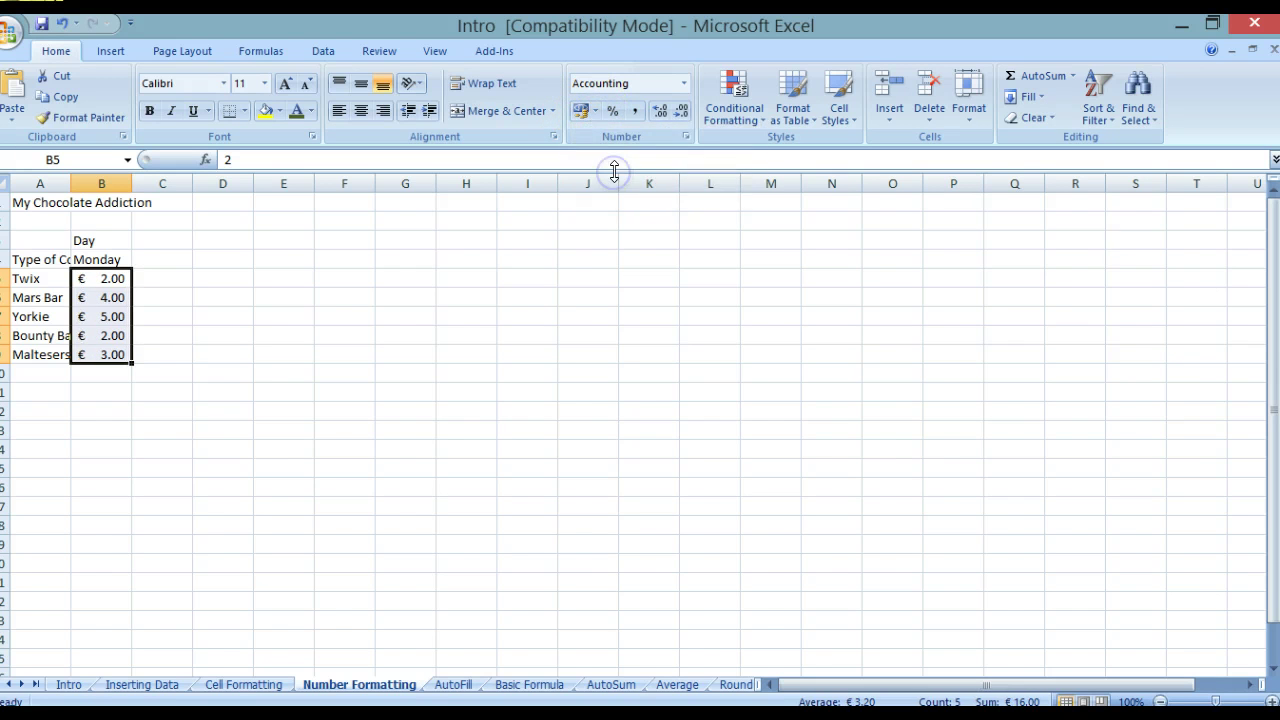
{"action": "left_click", "coordinate": [594, 111]}
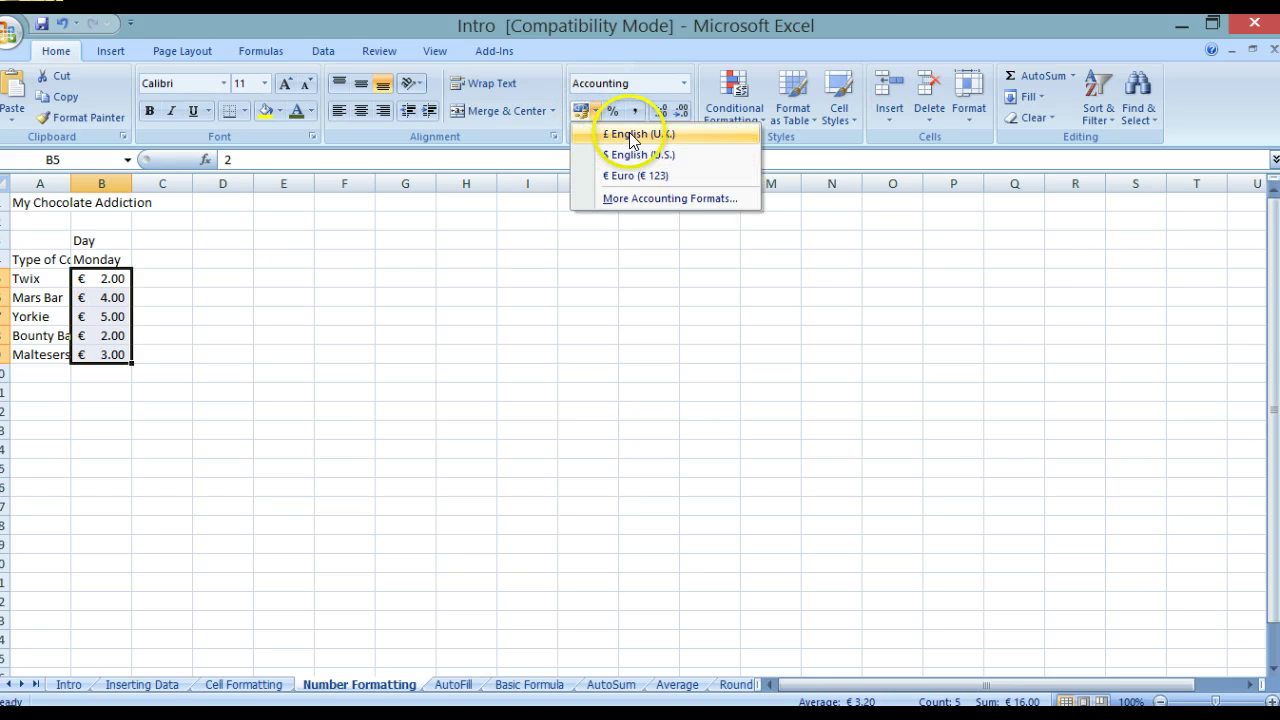
{"action": "left_click", "coordinate": [632, 134]}
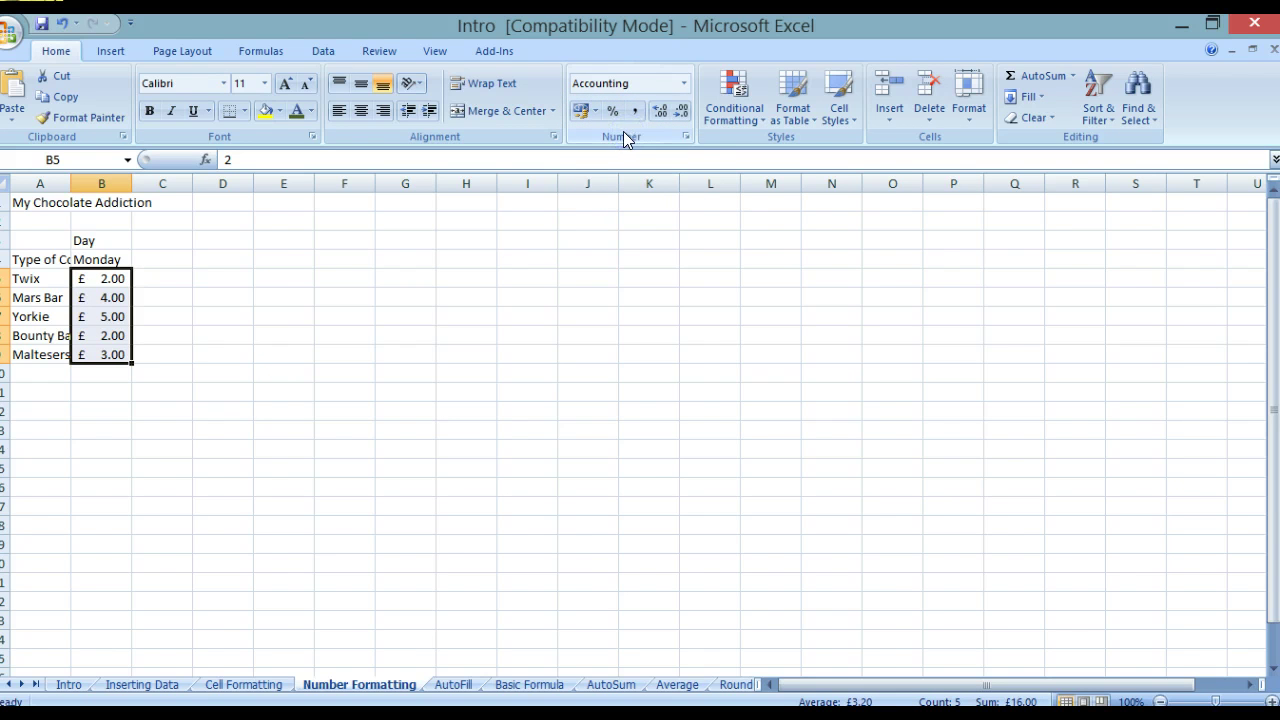
Step: Examine the currency symbols available for the Accounting category in Format Cells, leaving the symbol at £ English (U.K.)
{"action": "left_click", "coordinate": [686, 136]}
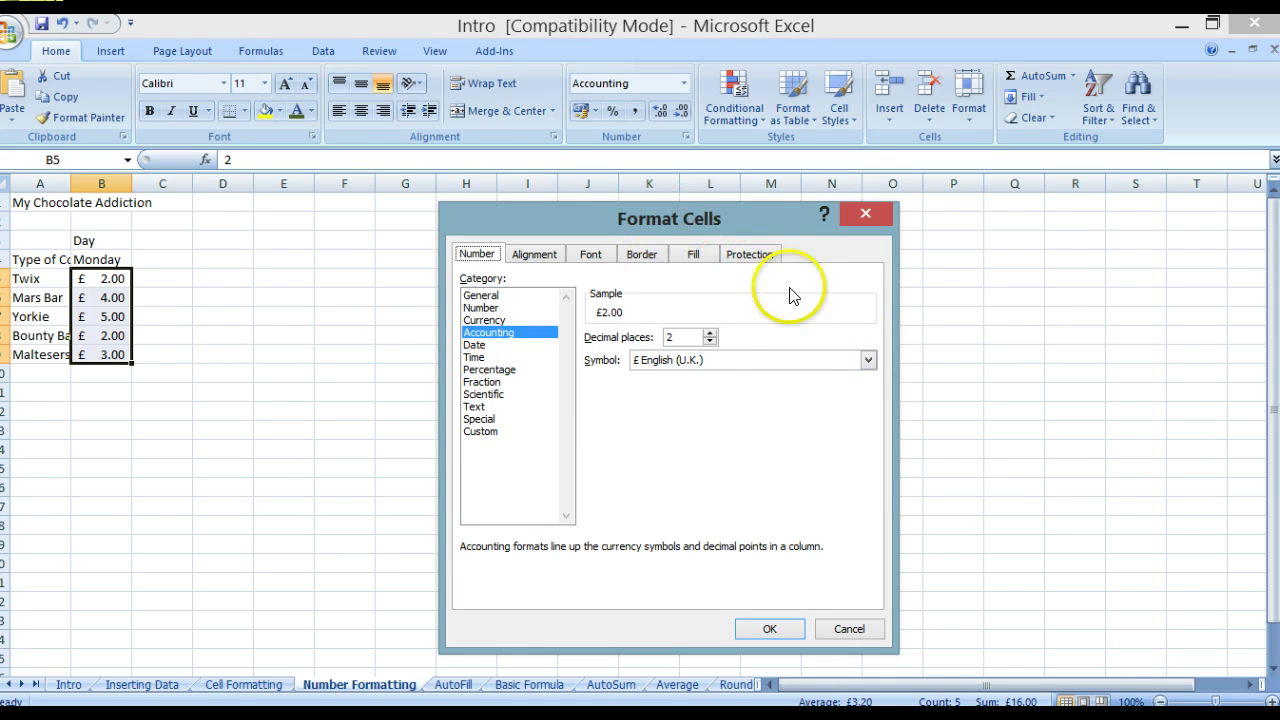
{"action": "left_click", "coordinate": [867, 361]}
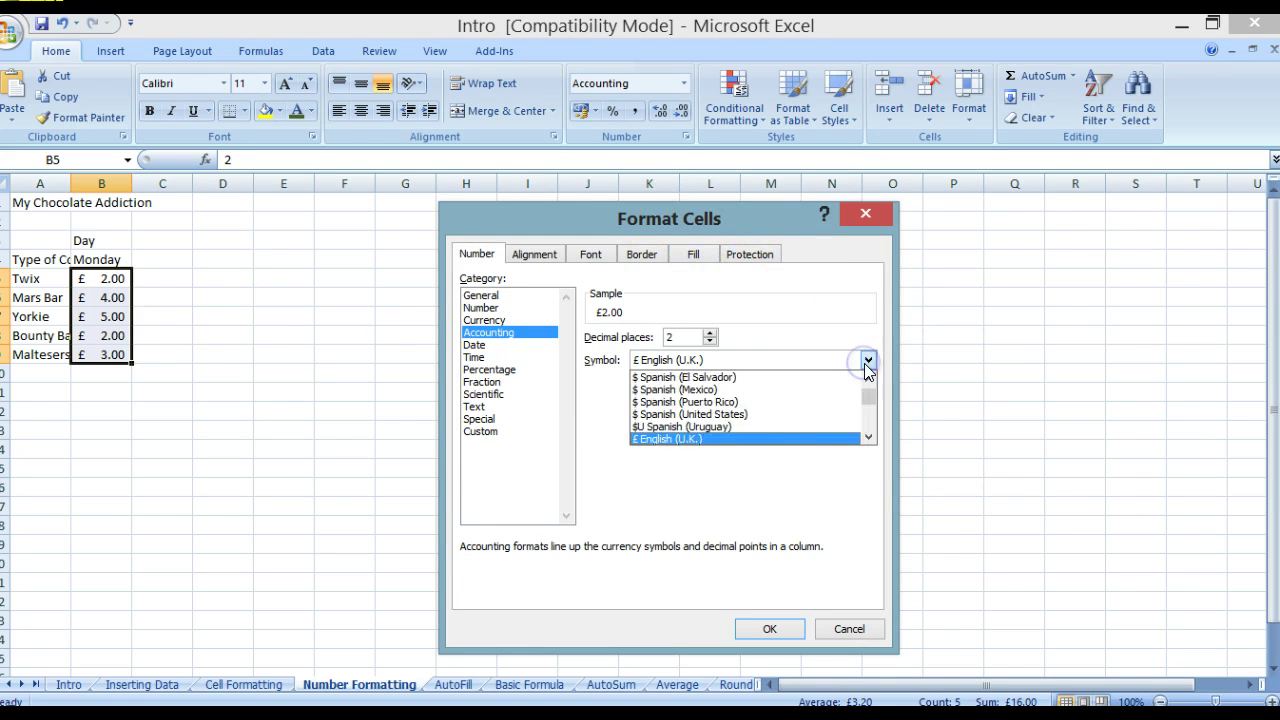
{"action": "mouse_move", "coordinate": [871, 392]}
{"action": "left_mouse_down"}
{"action": "mouse_move", "coordinate": [866, 423]}
{"action": "mouse_move", "coordinate": [870, 393]}
{"action": "left_mouse_up"}
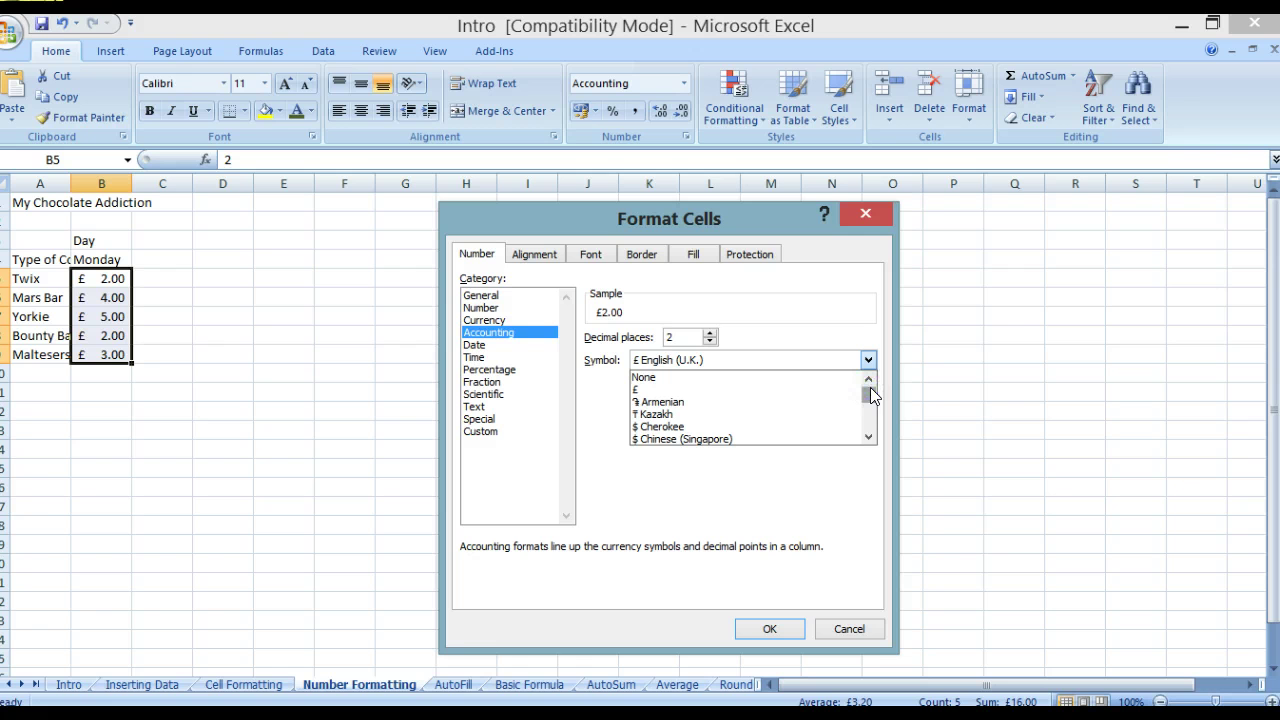
{"action": "left_click", "coordinate": [814, 364]}
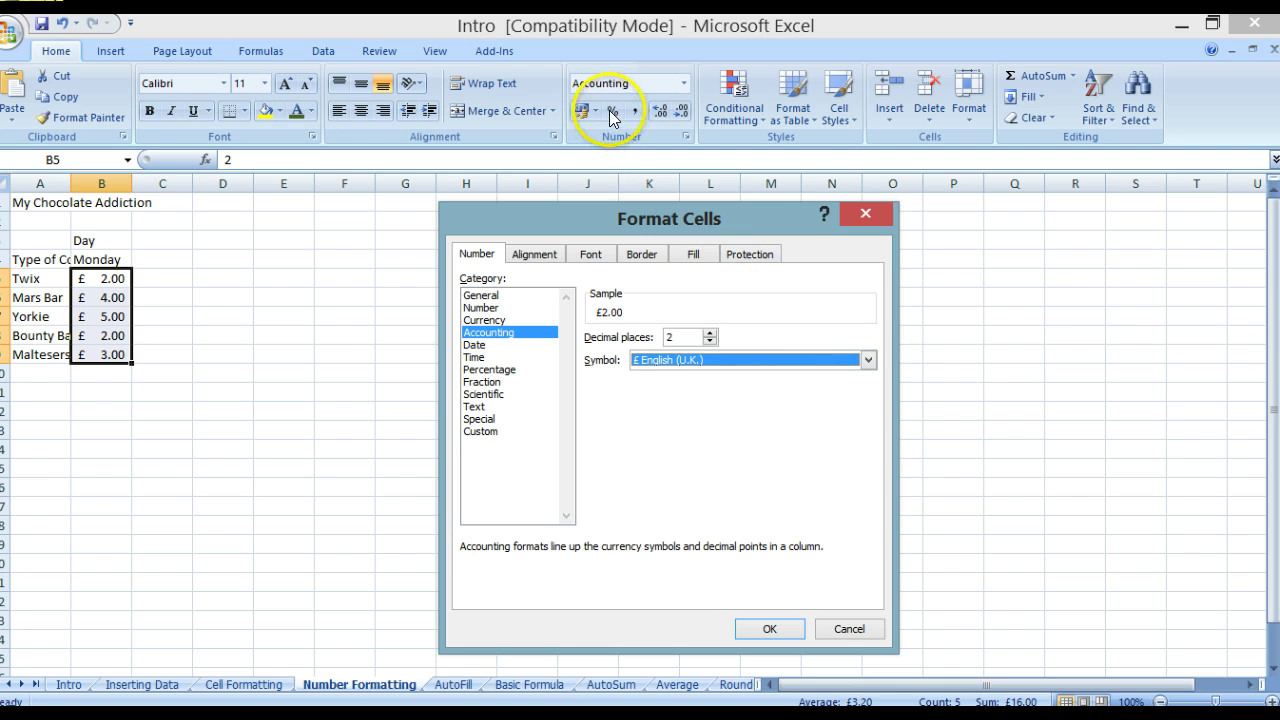
{"action": "left_click", "coordinate": [866, 214]}
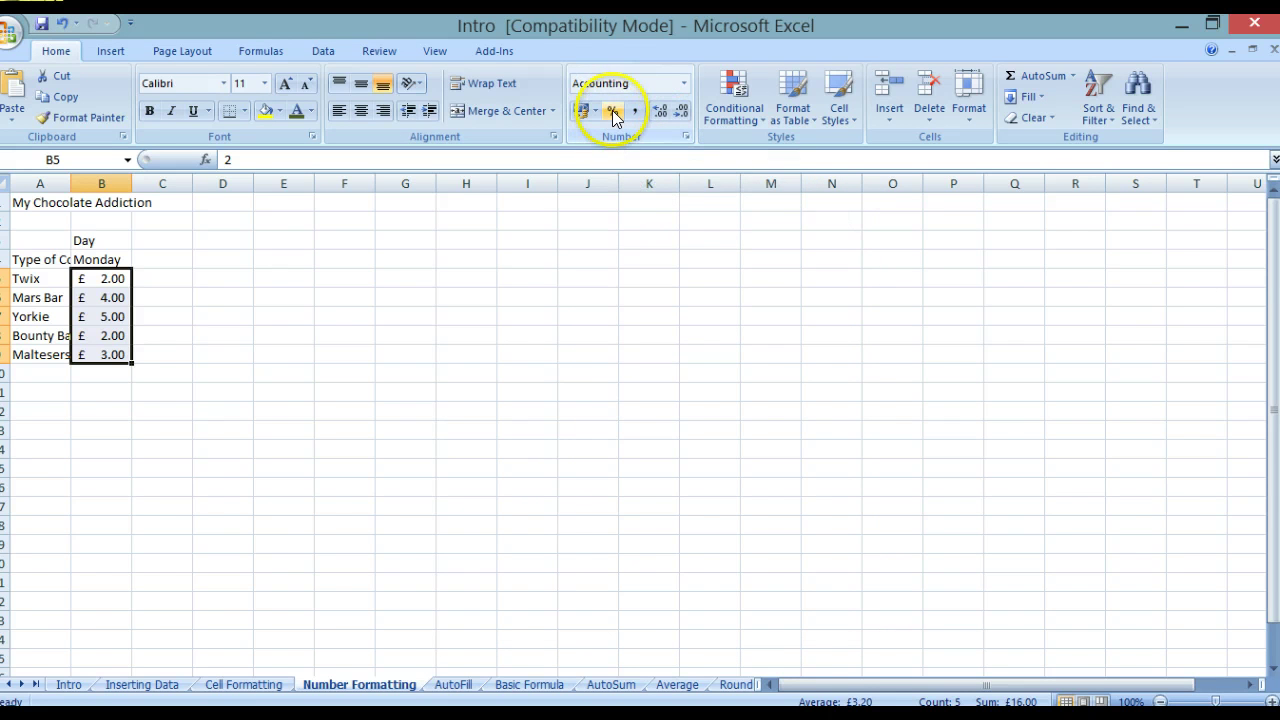
Step: Try the Percentage format and the Fraction format on the Monday values in B5:B9
{"action": "left_click", "coordinate": [613, 112]}
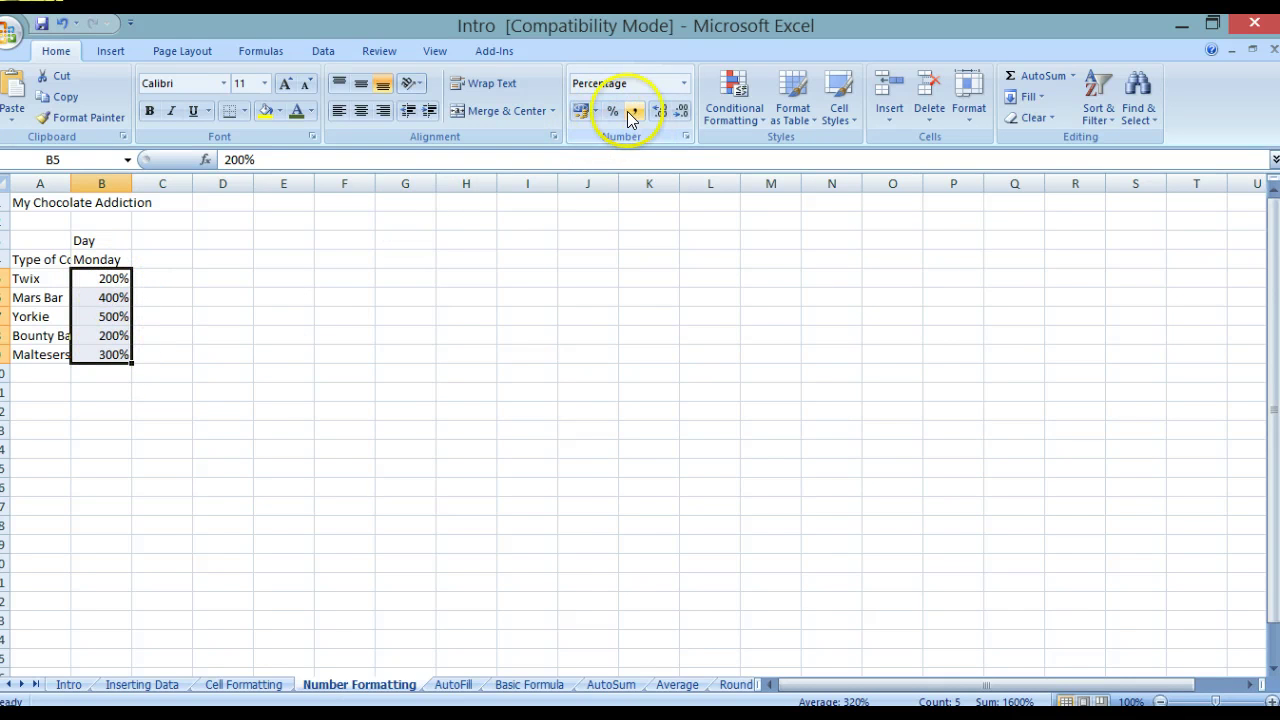
{"action": "left_click", "coordinate": [685, 83]}
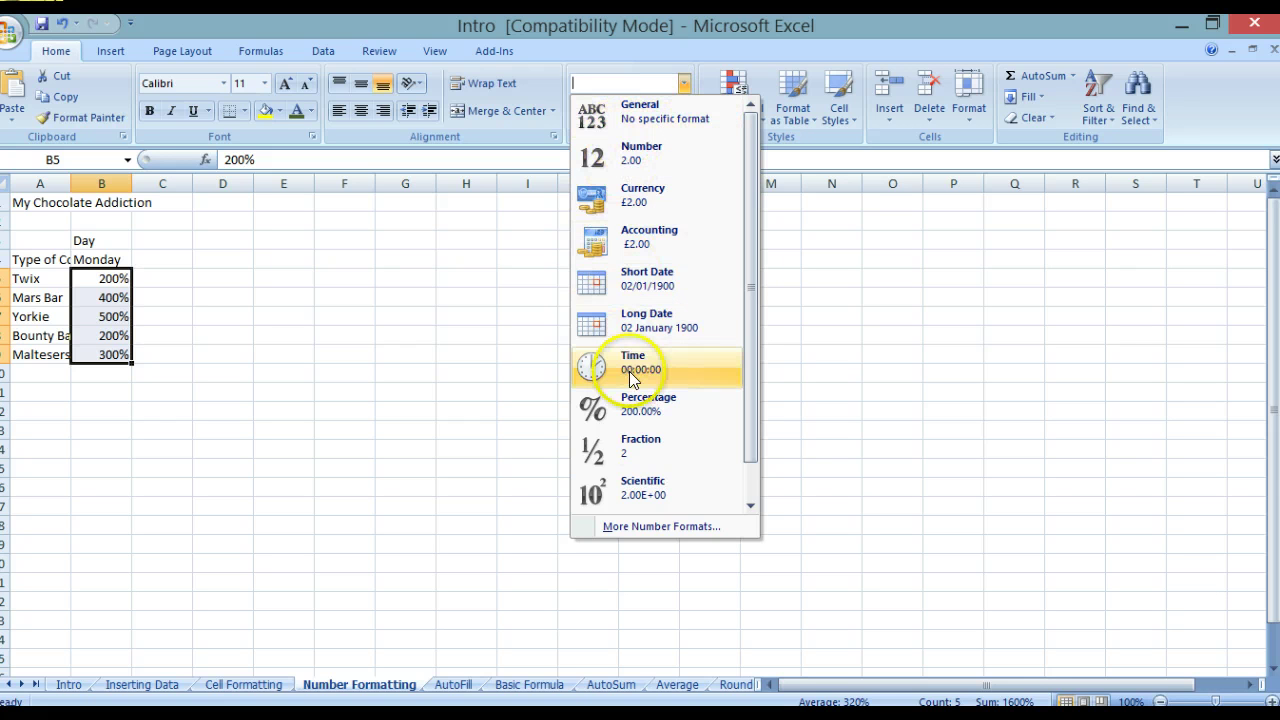
{"action": "left_click", "coordinate": [653, 443]}
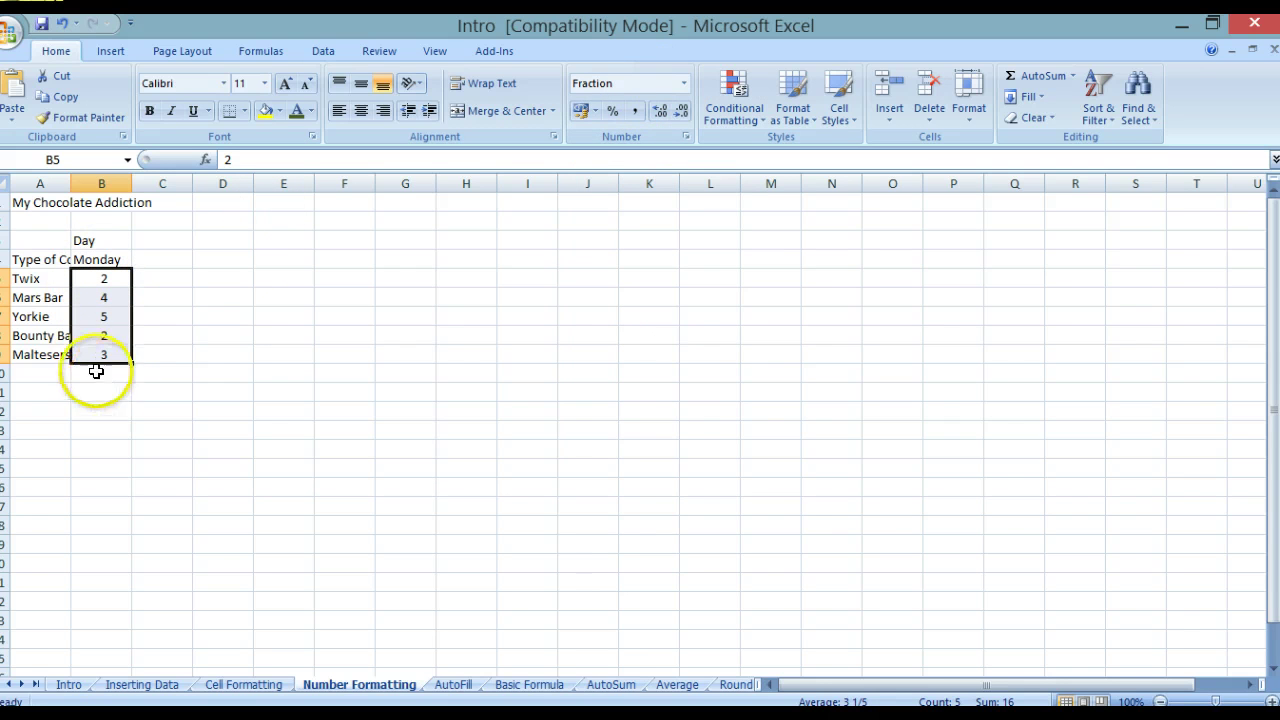
Step: Examine the Scientific, Special and Custom number categories in Format Cells without applying any of them
{"action": "left_click", "coordinate": [684, 83]}
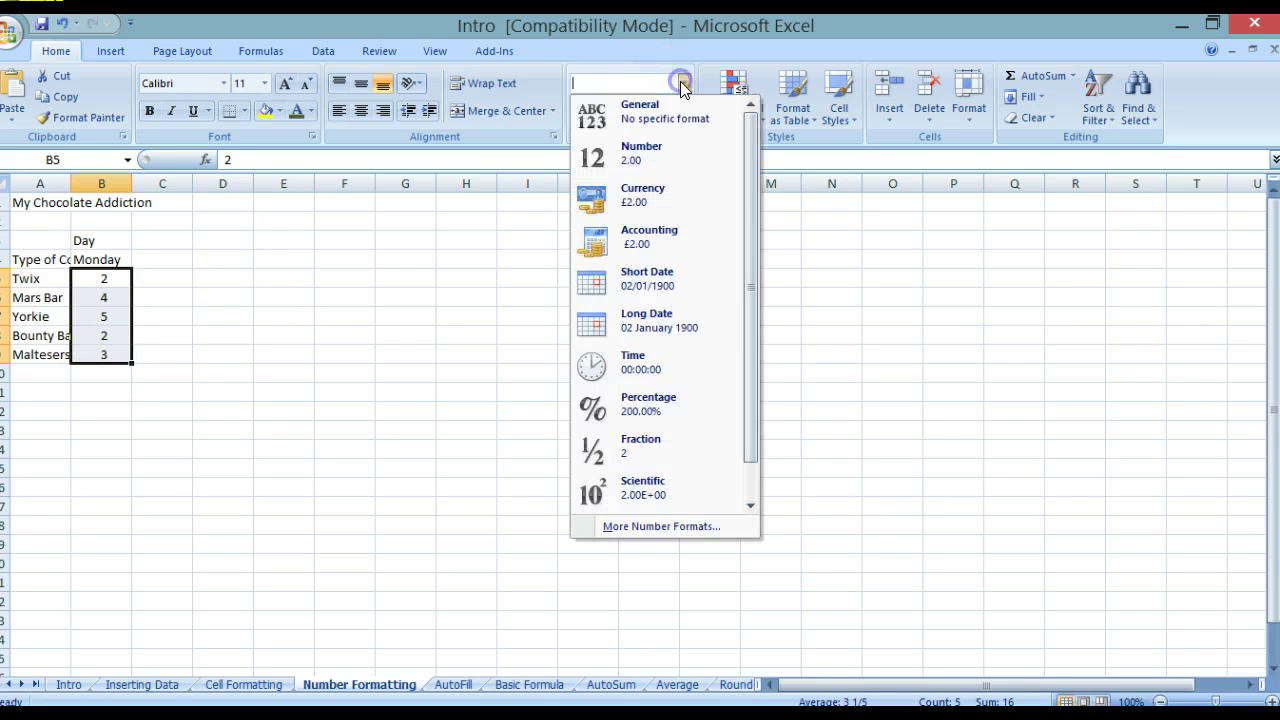
{"action": "left_click", "coordinate": [698, 526]}
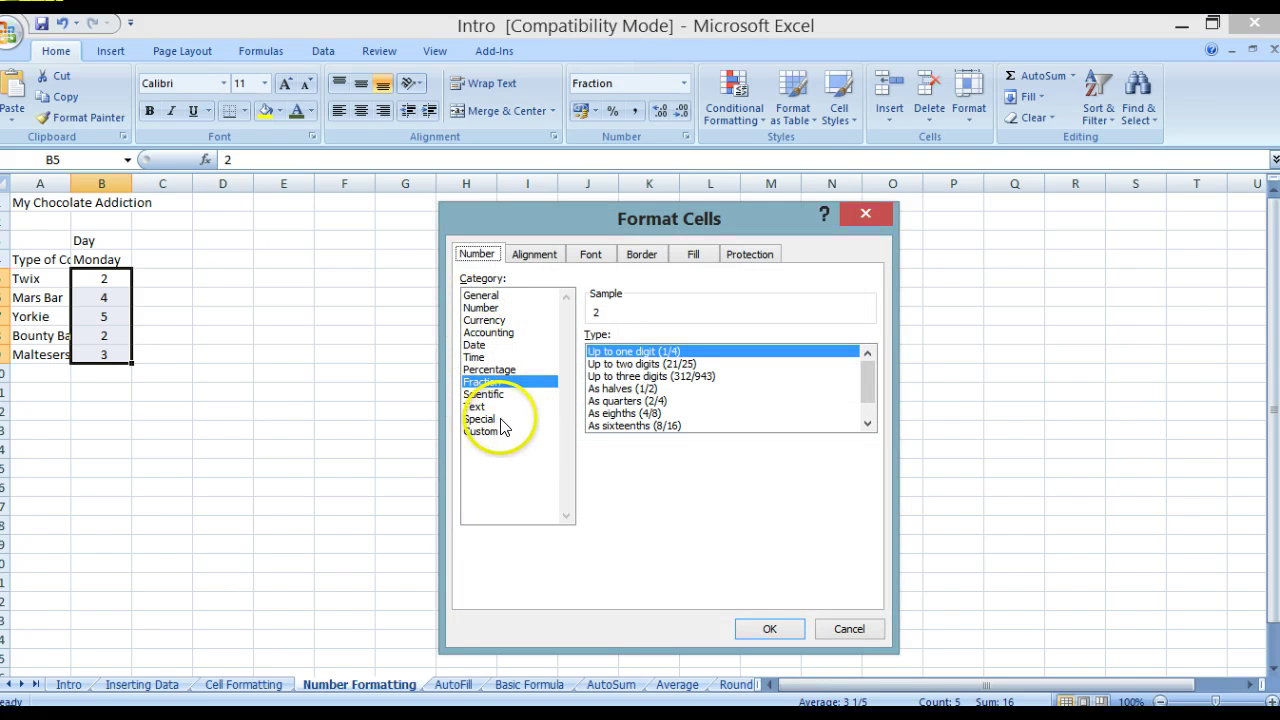
{"action": "left_click", "coordinate": [484, 396]}
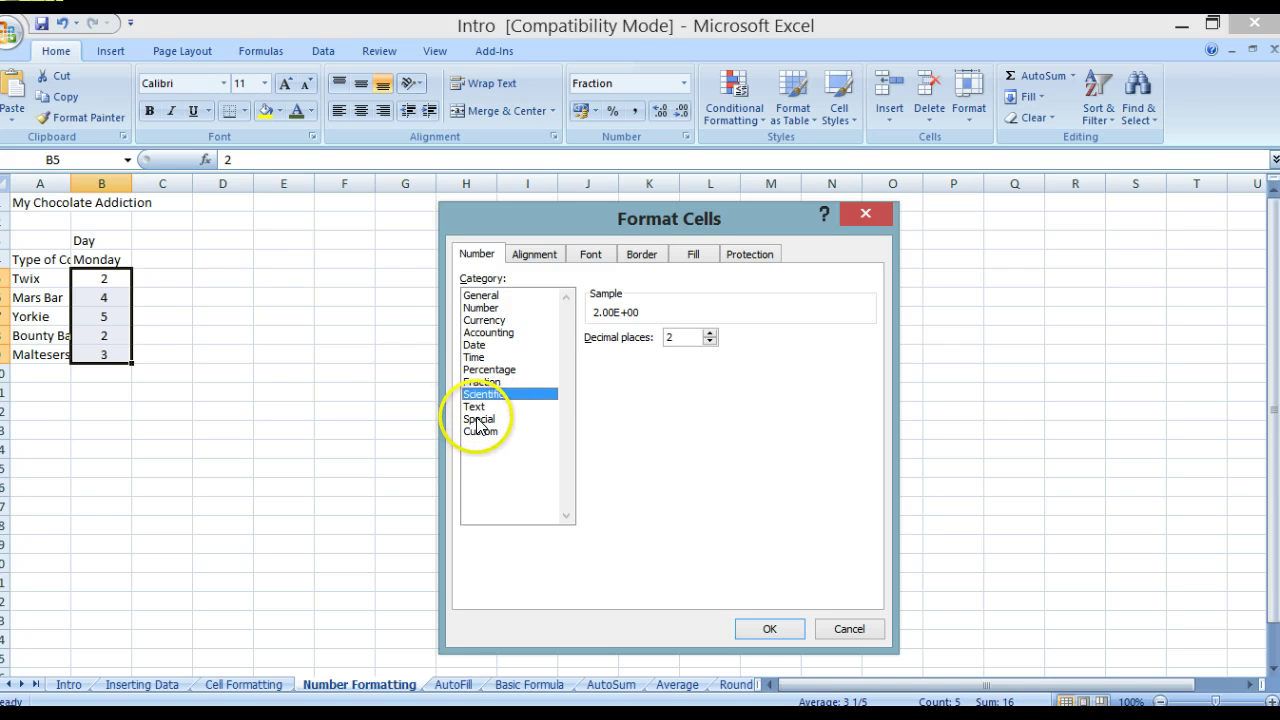
{"action": "left_click", "coordinate": [479, 420]}
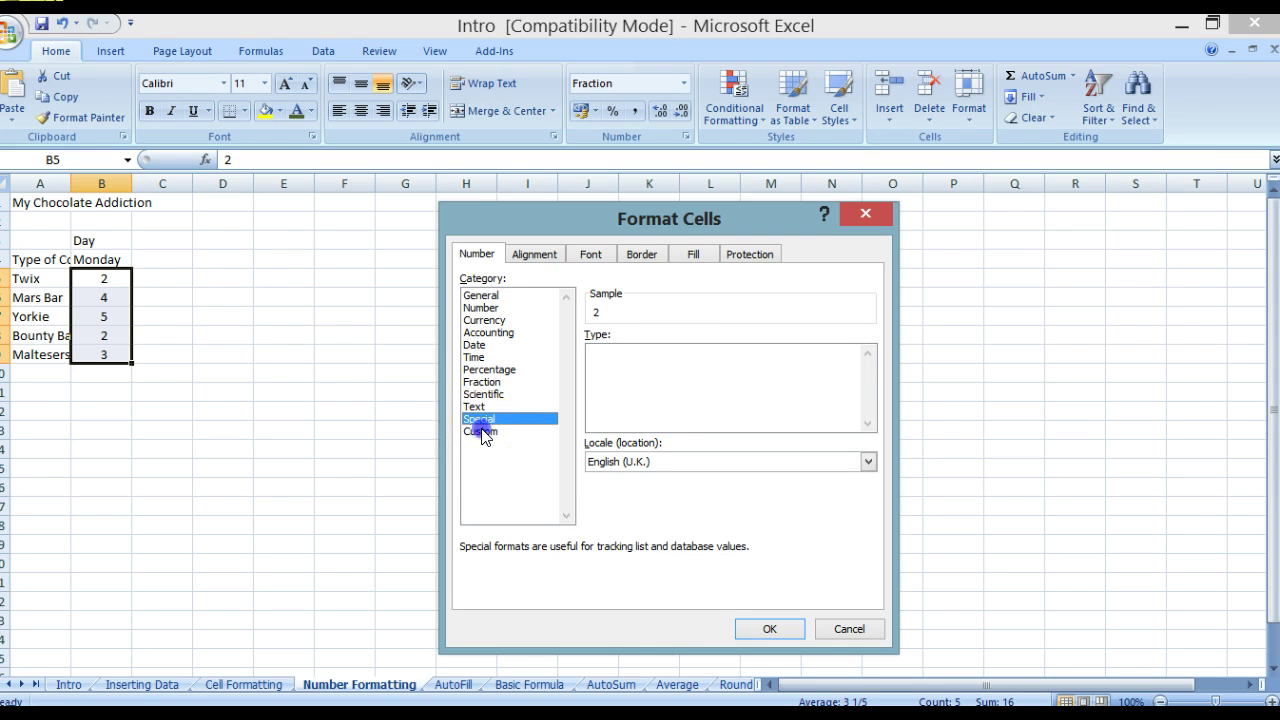
{"action": "left_click", "coordinate": [482, 432]}
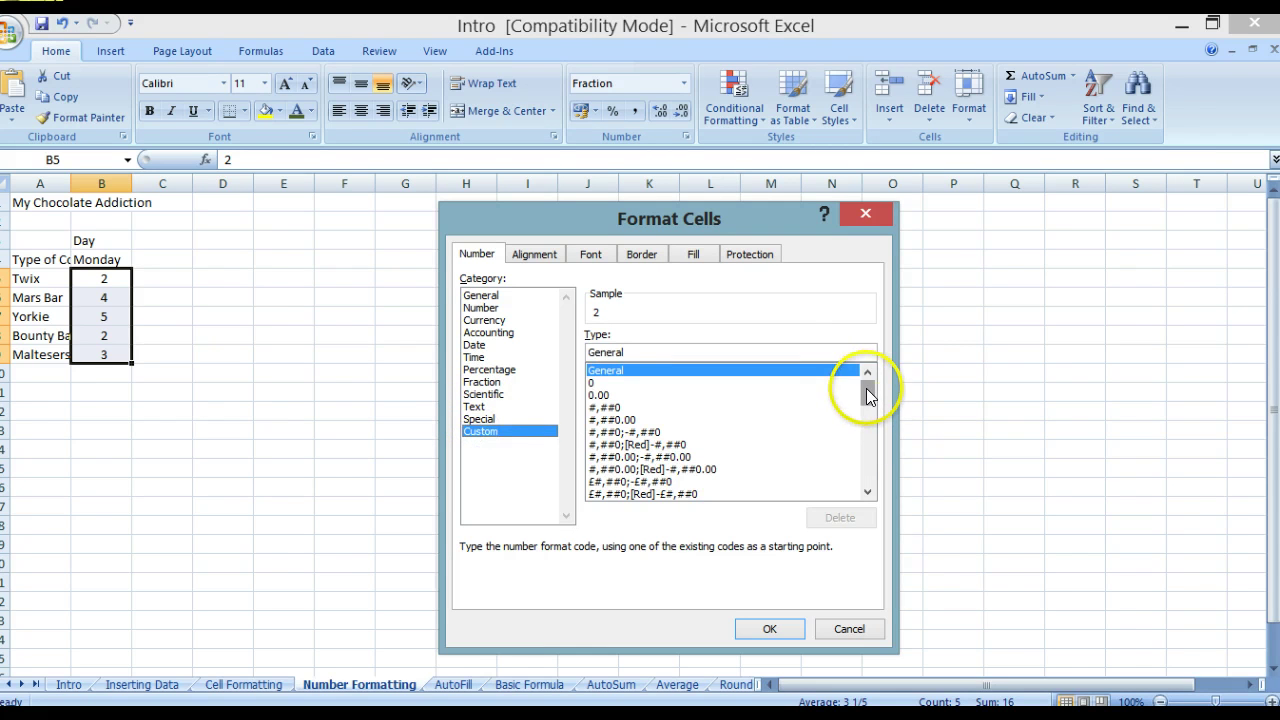
{"action": "left_click_drag", "start_coordinate": [867, 392], "coordinate": [851, 347]}
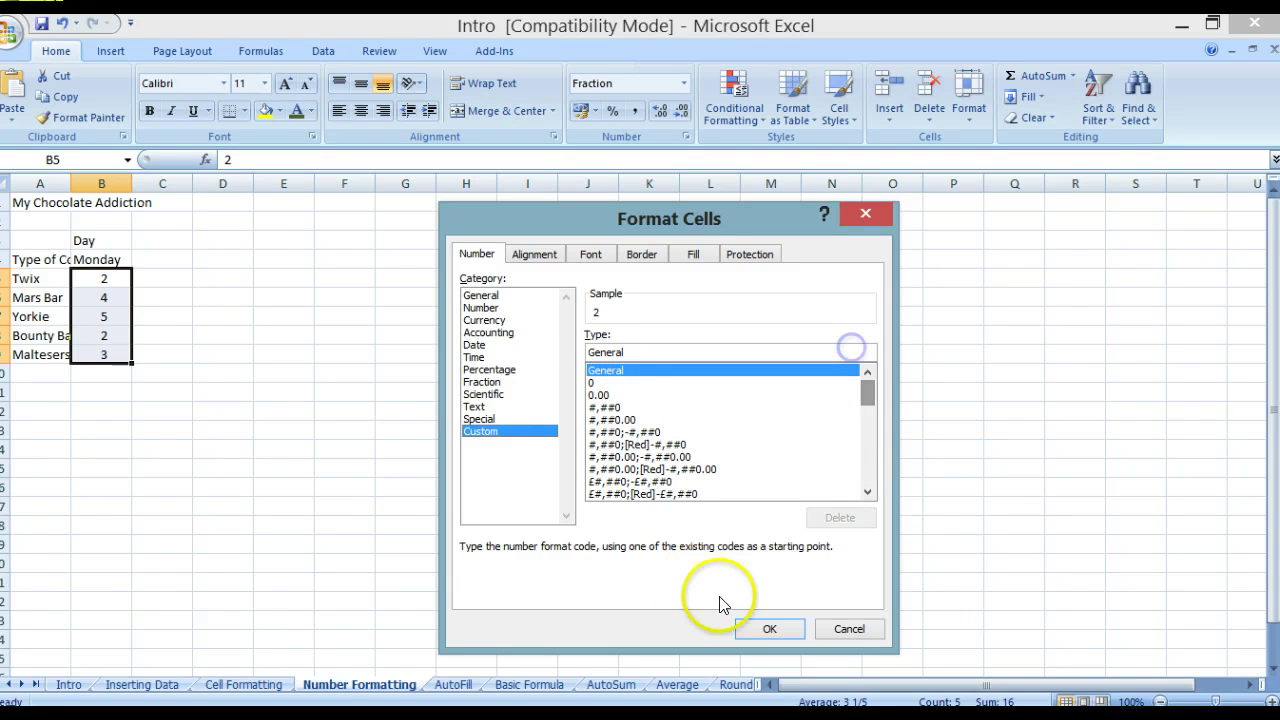
{"action": "left_click", "coordinate": [849, 629]}
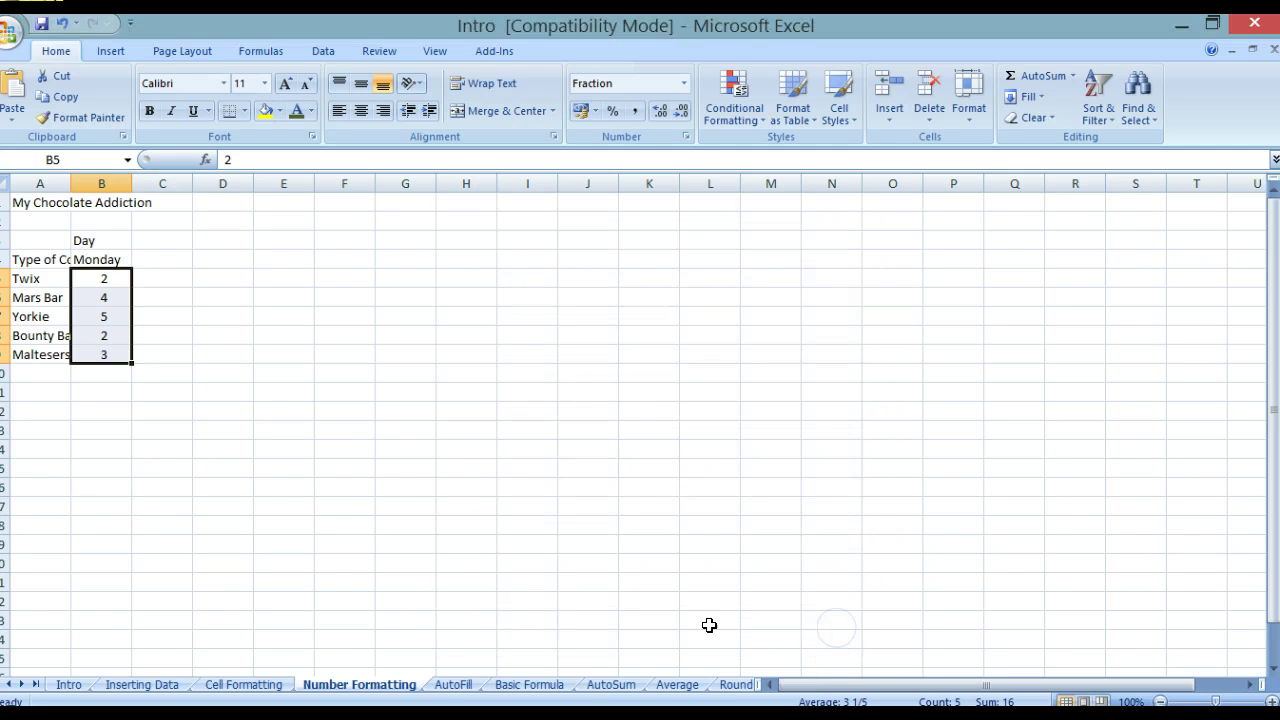
Step: Format the Monday values in B5:B9 as Number with no decimal places and save the workbook despite the compatibility check
{"action": "left_click", "coordinate": [686, 84]}
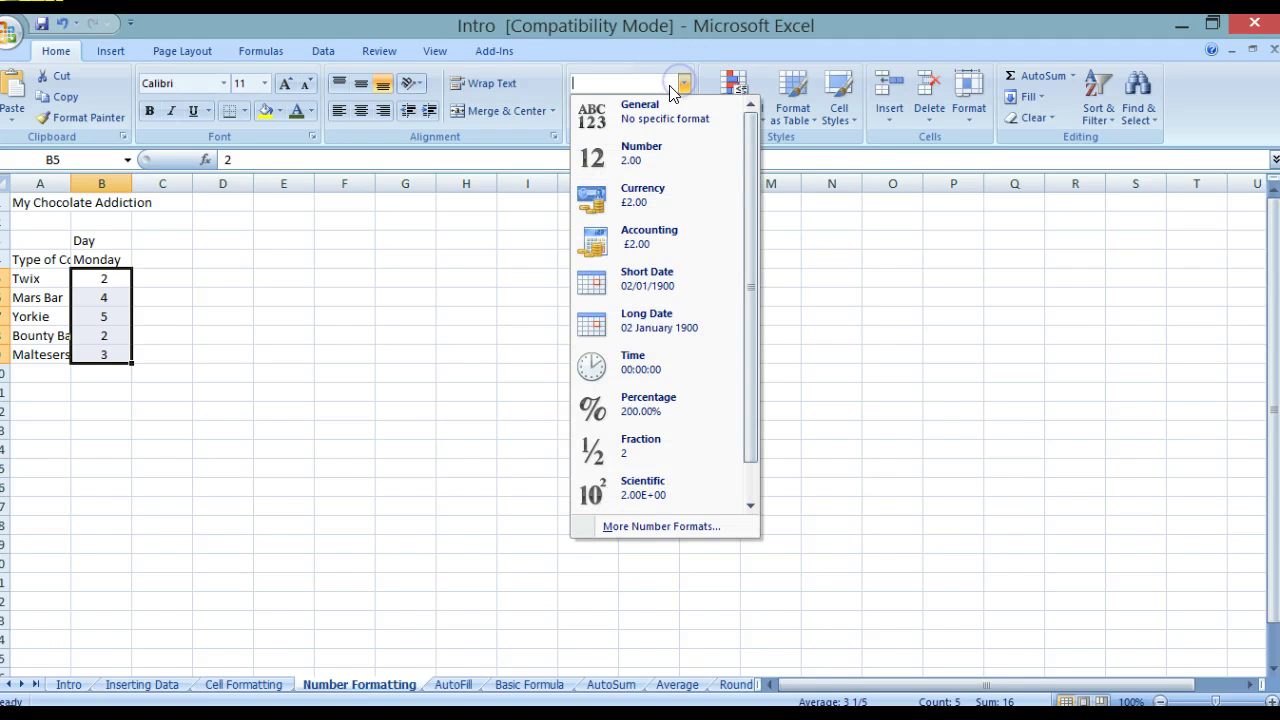
{"action": "left_click", "coordinate": [639, 152]}
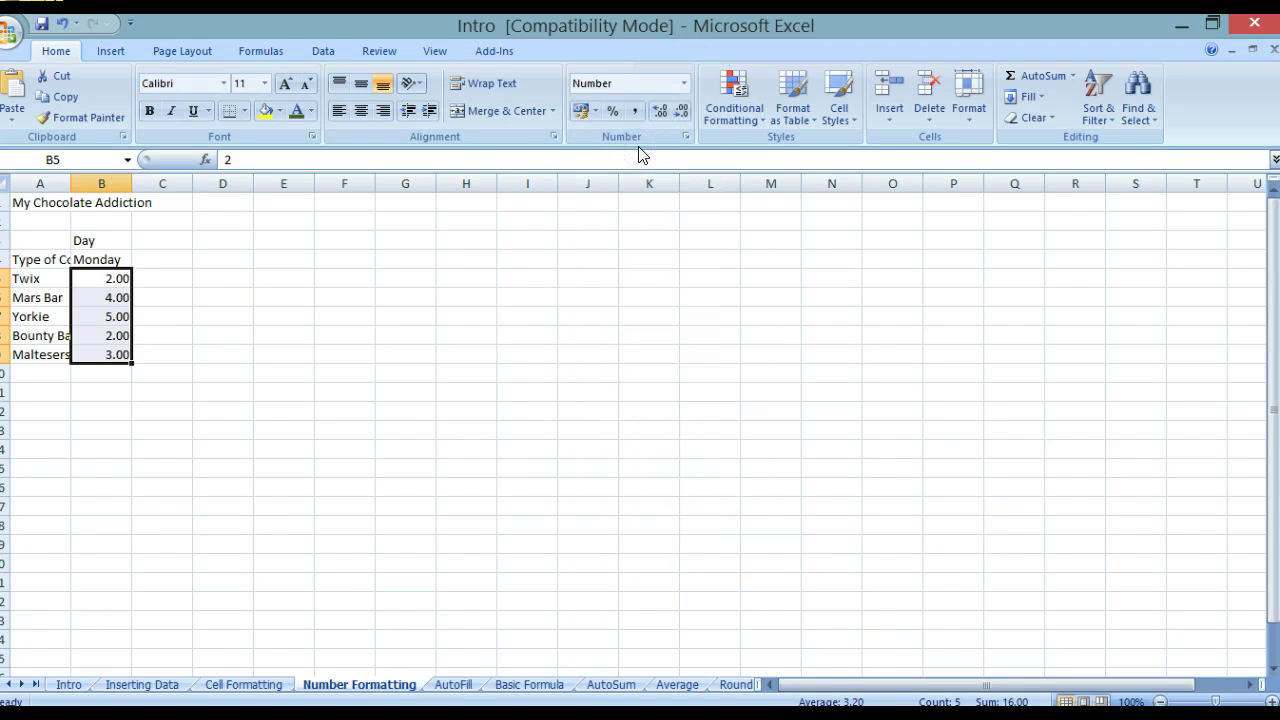
{"action": "left_click", "coordinate": [680, 114]}
{"action": "left_click", "coordinate": [680, 114]}
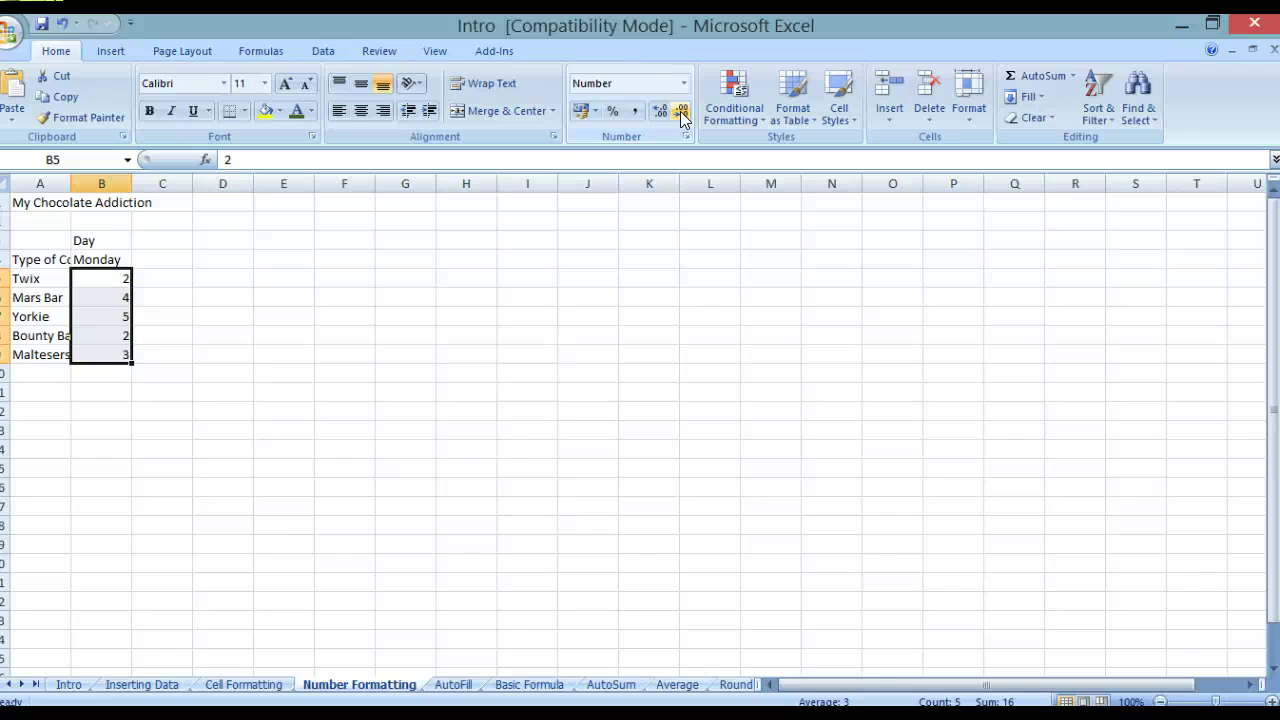
{"action": "key", "text": "ctrl+s"}
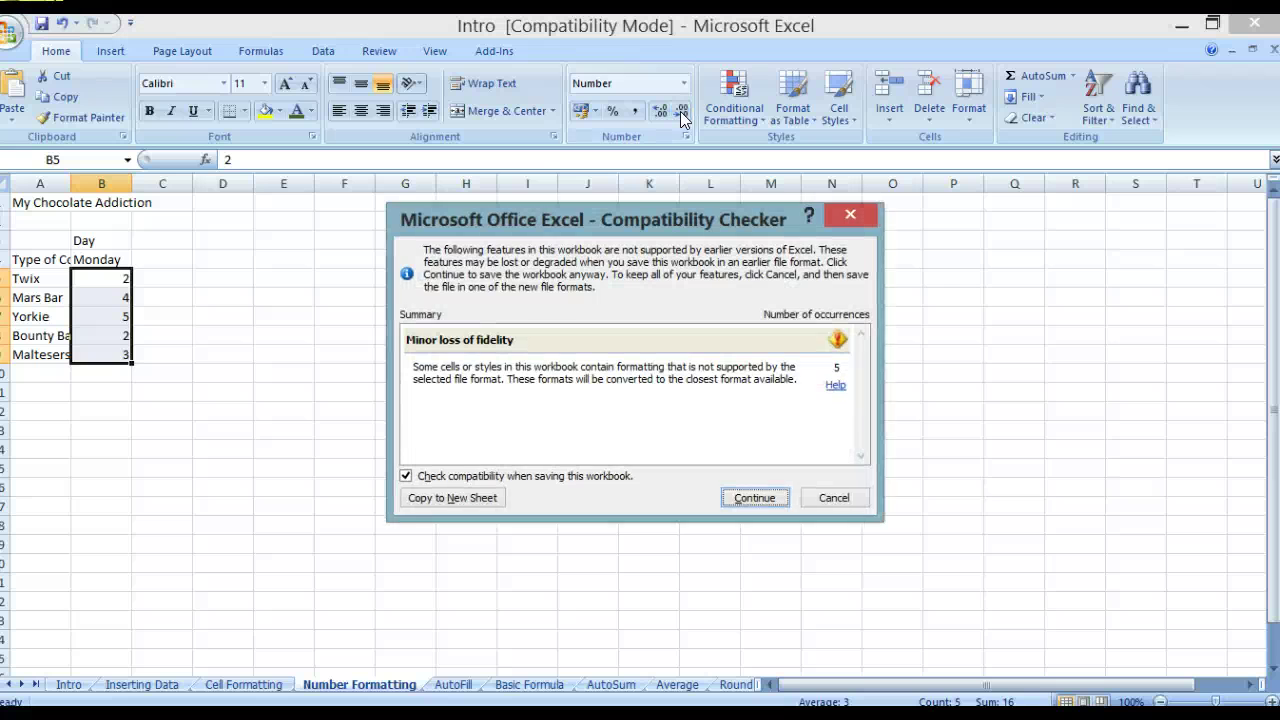
{"action": "left_click", "coordinate": [753, 498]}
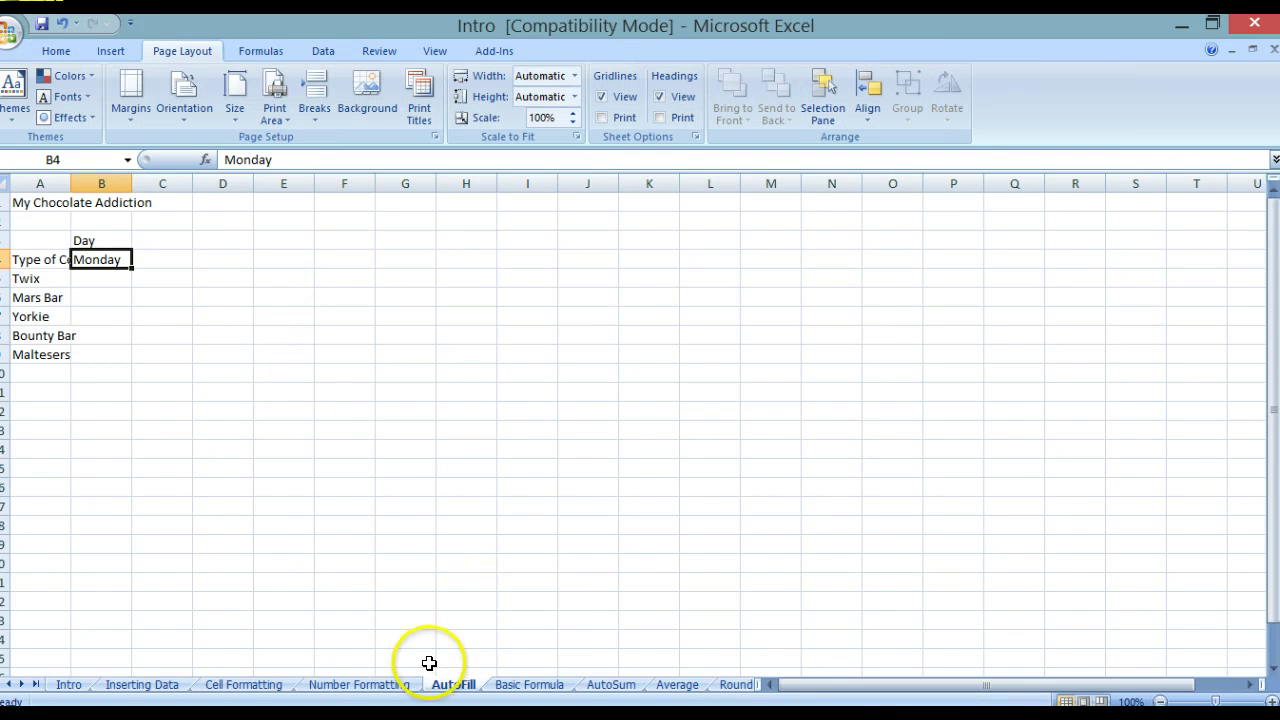
Step: AutoFill the weekdays from Monday in B4 across to Sunday in H4 on the AutoFill sheet
{"action": "left_click", "coordinate": [182, 299]}
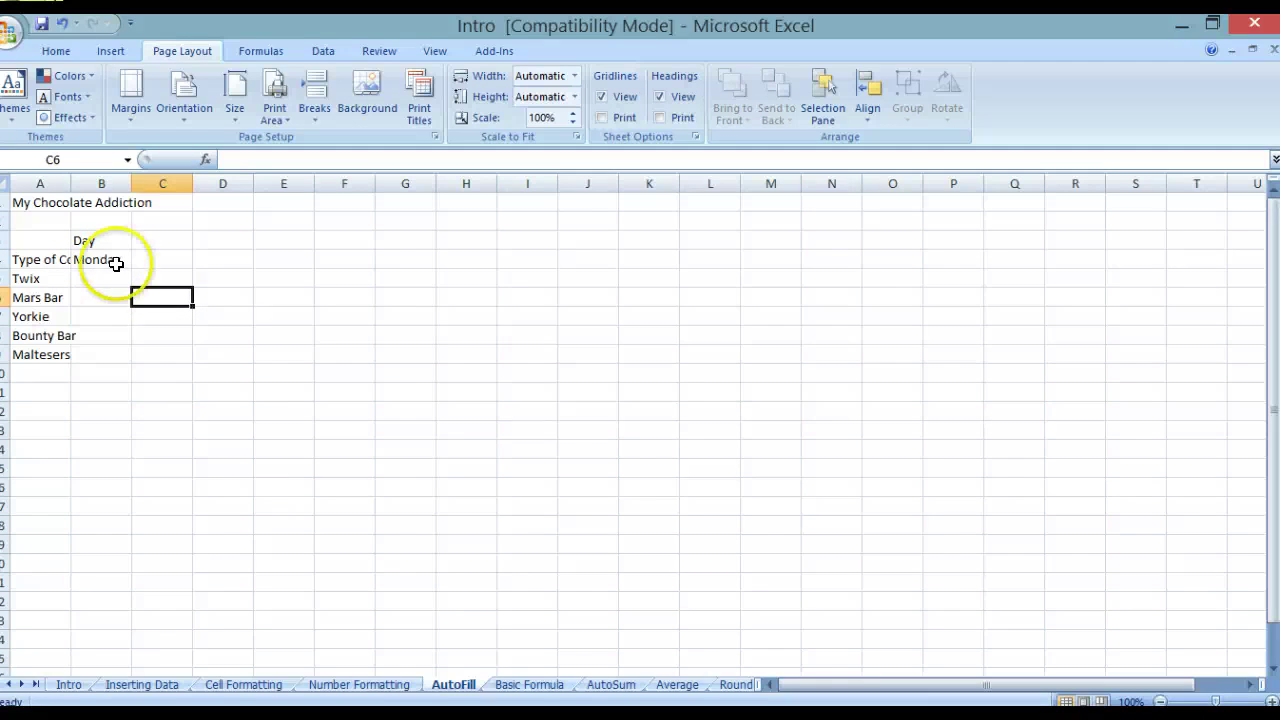
{"action": "left_click", "coordinate": [114, 260]}
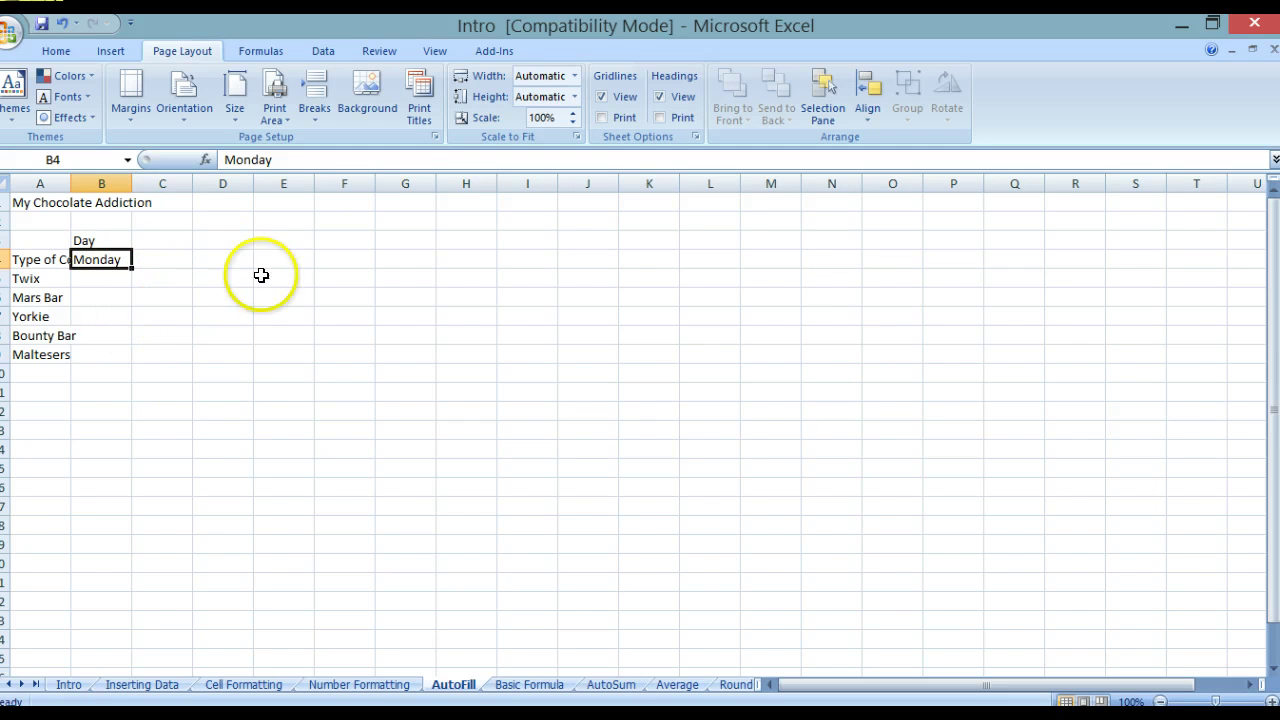
{"action": "left_click", "coordinate": [269, 283]}
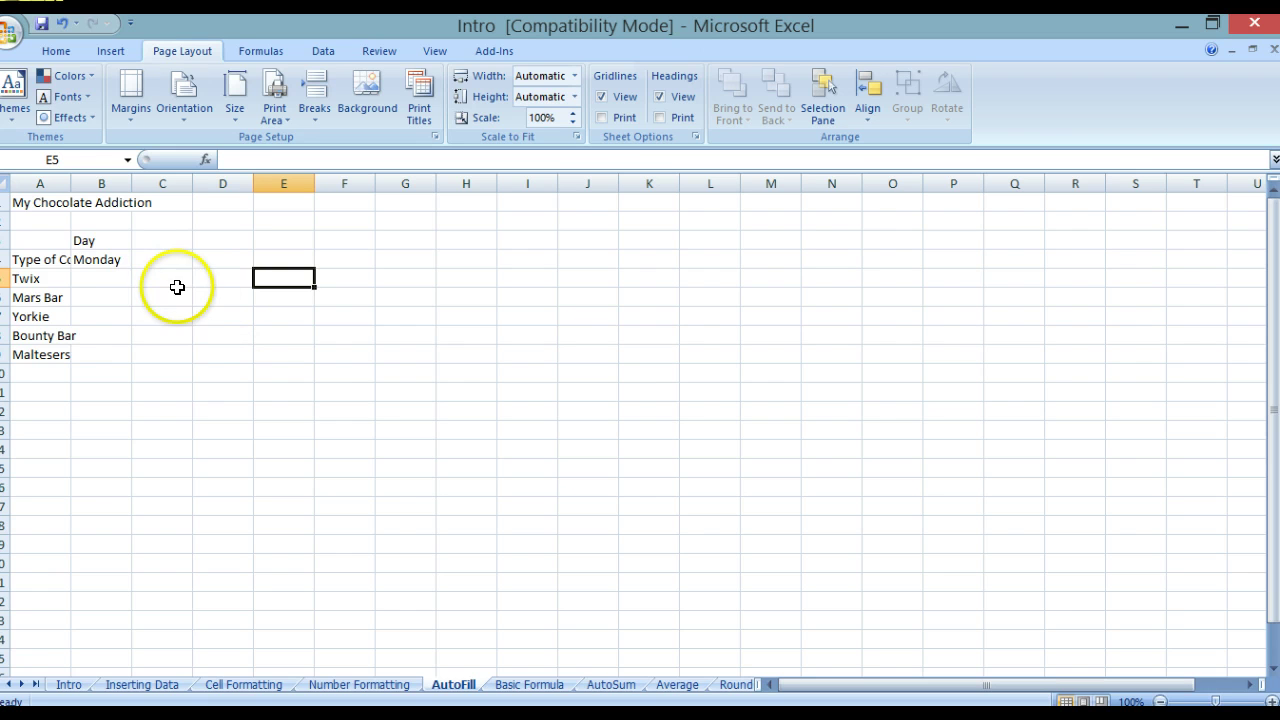
{"action": "left_click", "coordinate": [112, 259]}
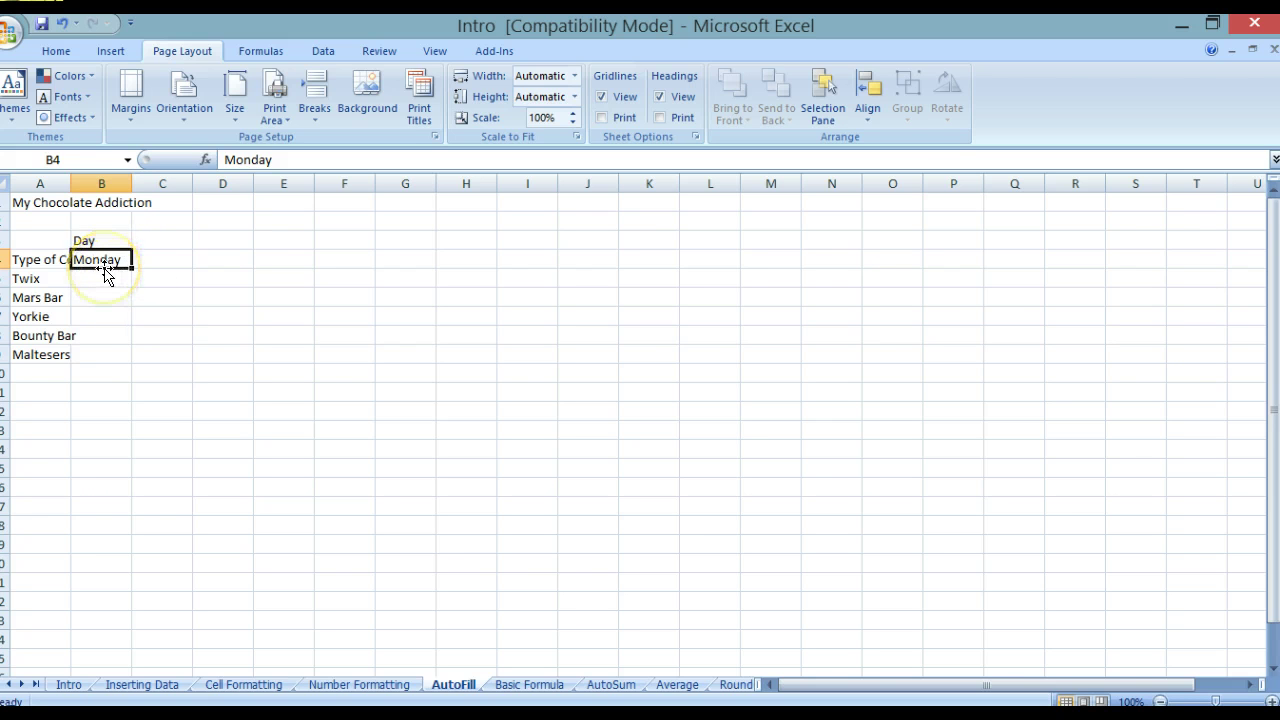
{"action": "mouse_move", "coordinate": [105, 270]}
{"action": "left_mouse_down"}
{"action": "mouse_move", "coordinate": [104, 364]}
{"action": "mouse_move", "coordinate": [101, 268]}
{"action": "left_mouse_up"}
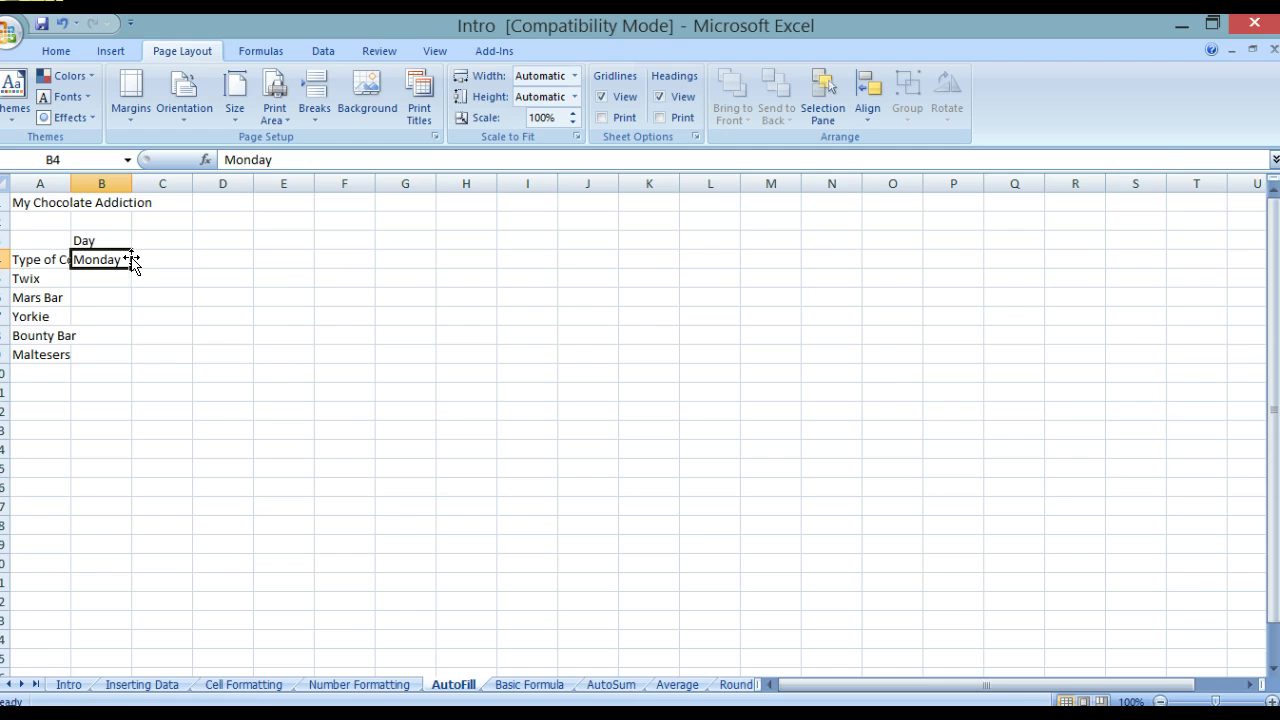
{"action": "left_click_drag", "start_coordinate": [131, 260], "coordinate": [92, 252]}
{"action": "left_click", "coordinate": [131, 266]}
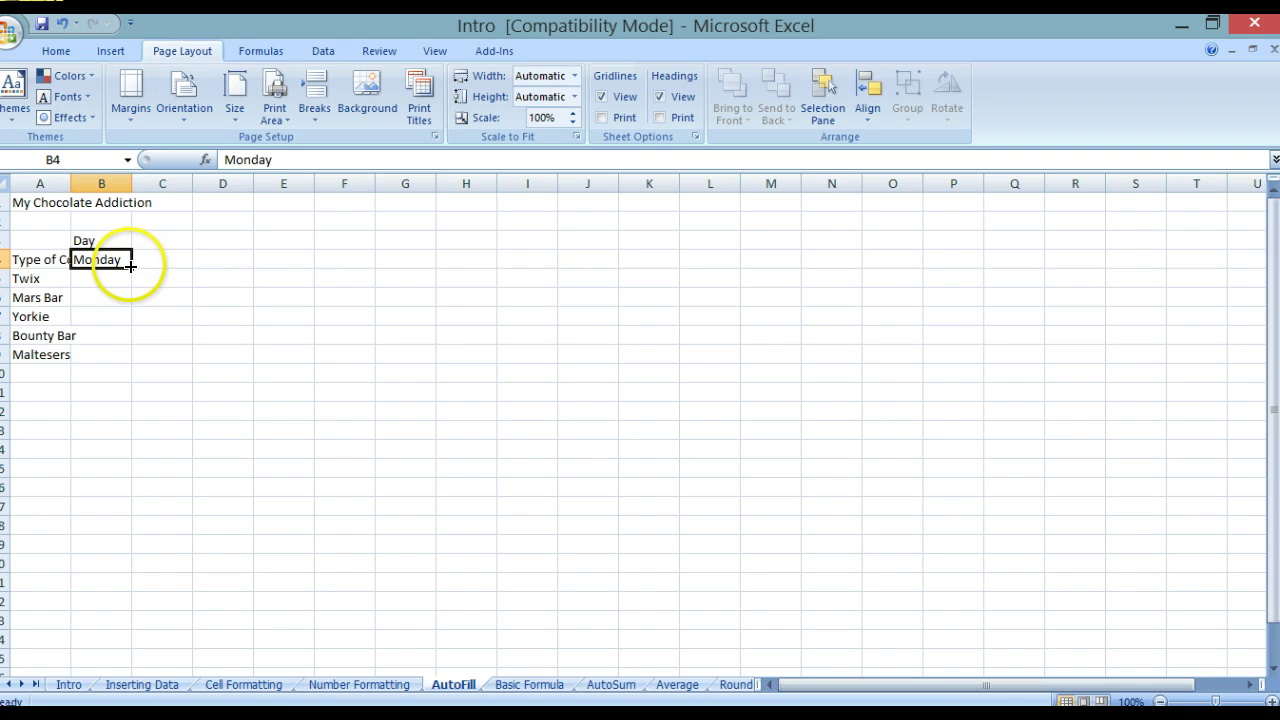
{"action": "left_click_drag", "start_coordinate": [131, 266], "coordinate": [485, 266]}
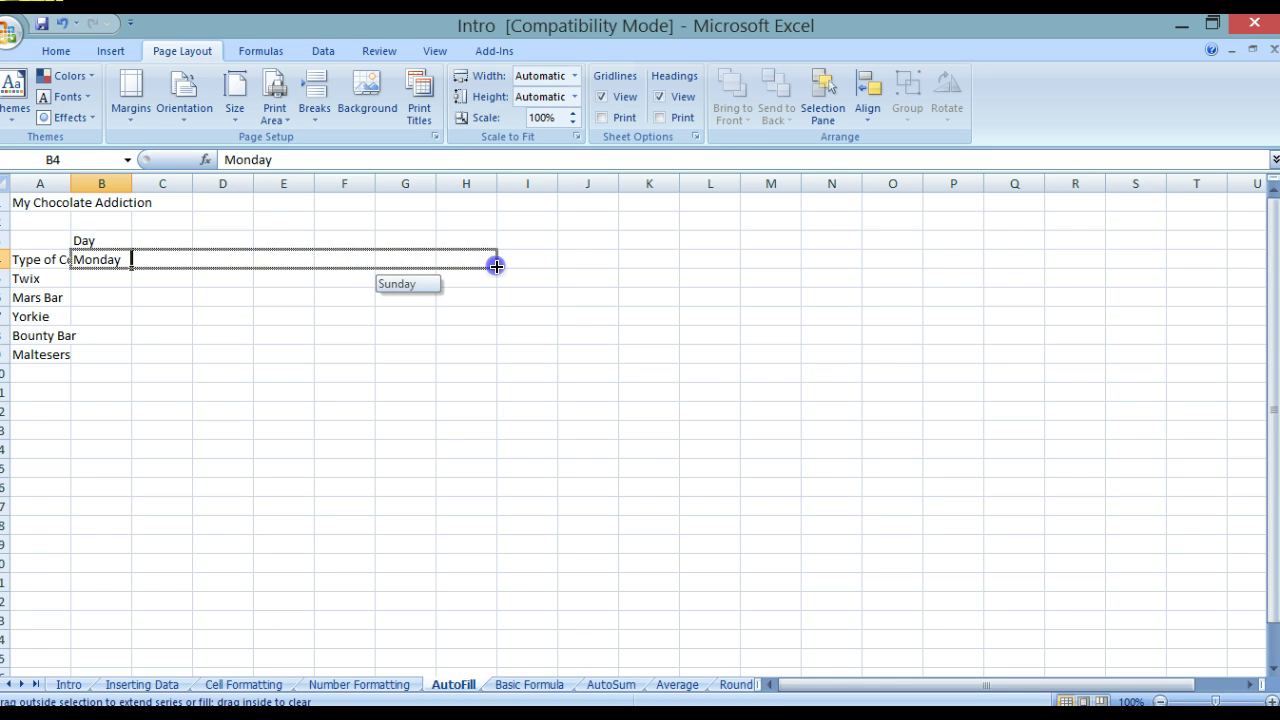
{"action": "left_click_drag", "start_coordinate": [496, 266], "coordinate": [496, 266]}
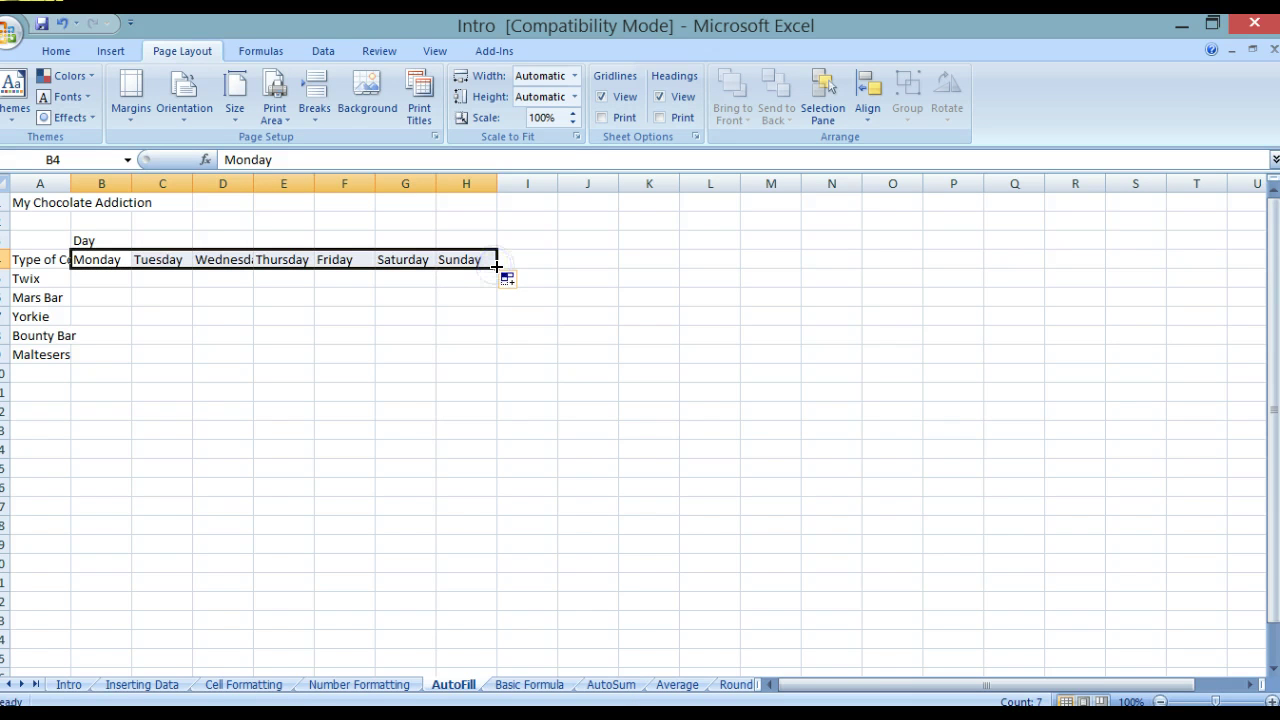
Step: Save the workbook in its current format, continuing past the compatibility check
{"action": "left_click", "coordinate": [575, 282]}
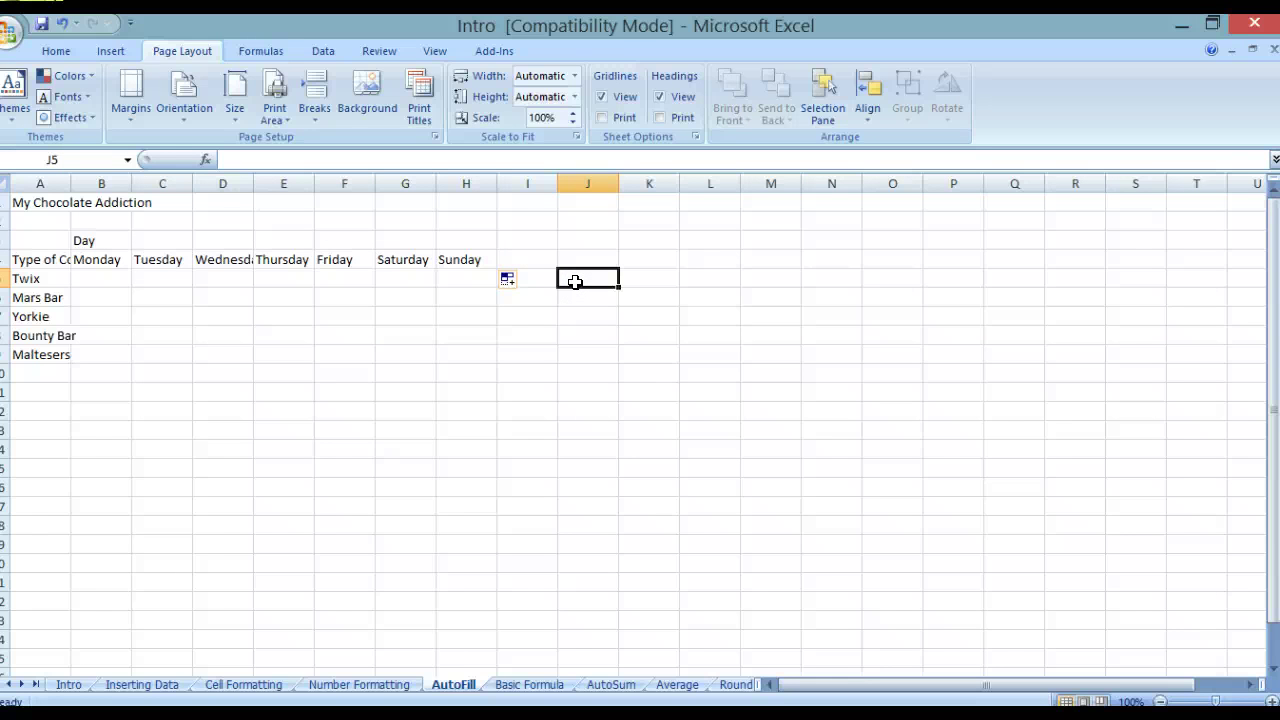
{"action": "key", "text": "ctrl+s"}
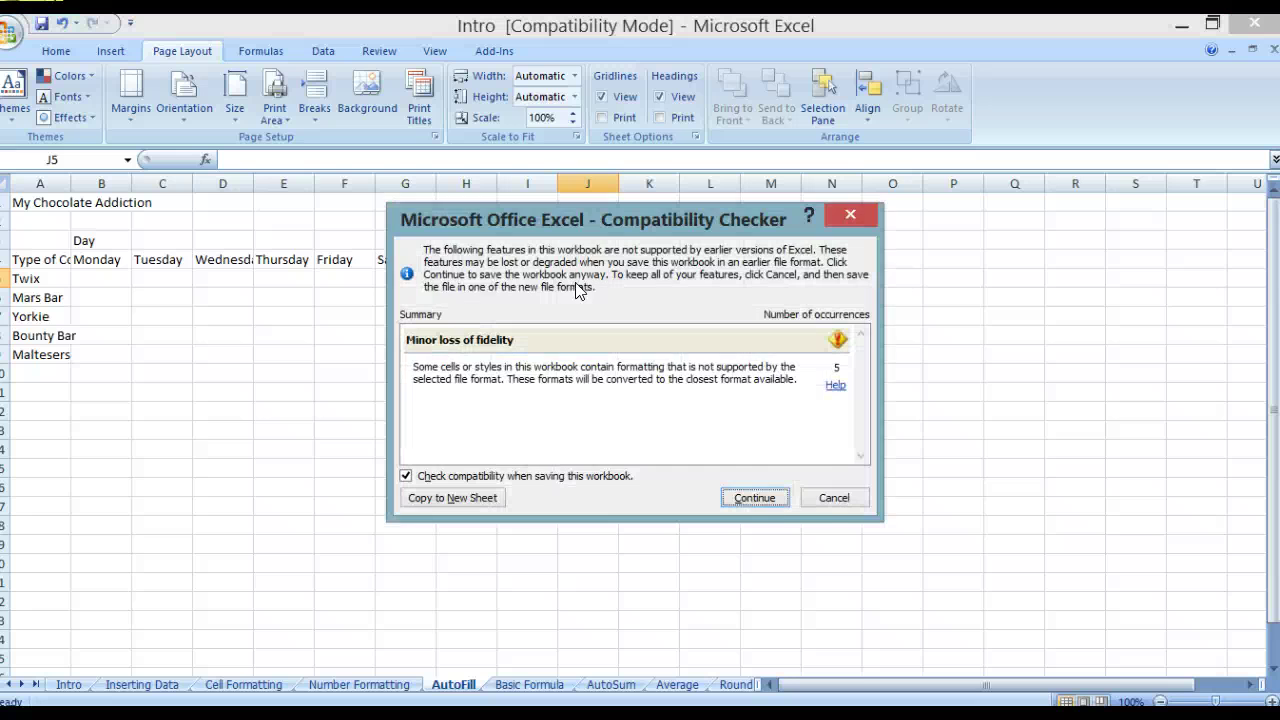
{"action": "left_click", "coordinate": [756, 497]}
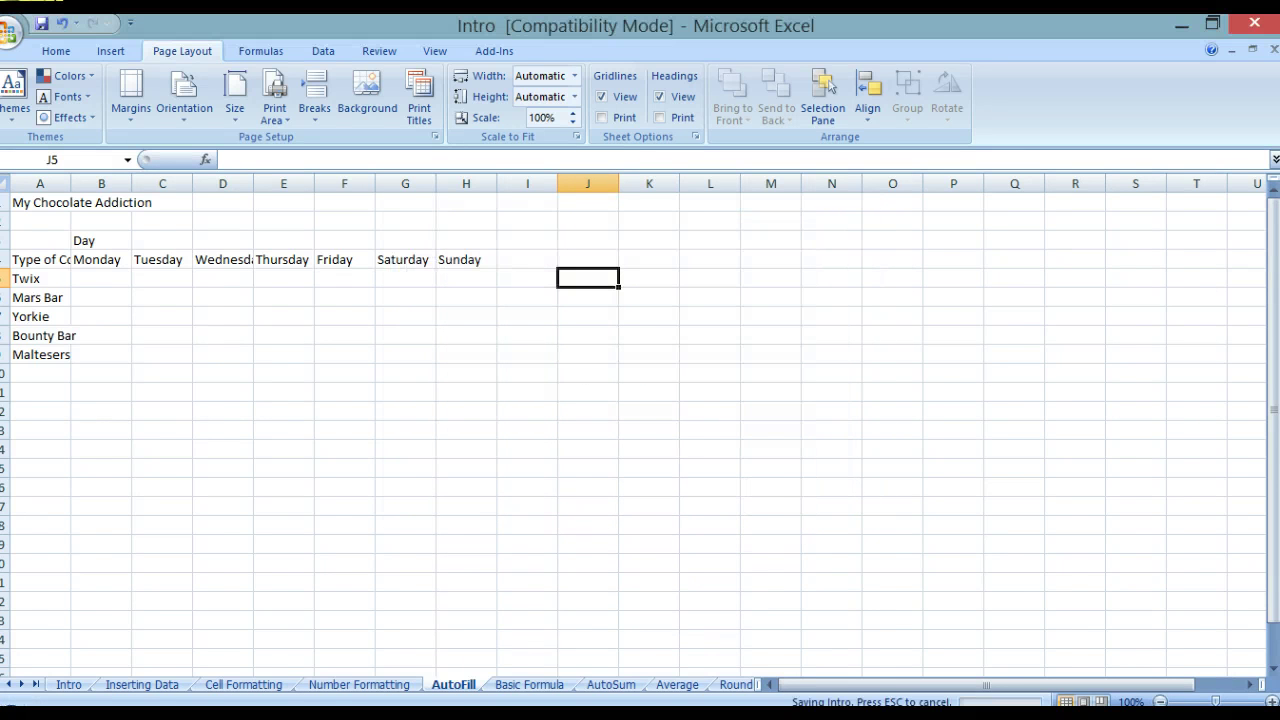
Step: On the Basic Formula sheet, enter the Monday values 4, 5, 3, 5 and 1 in B5:B9
{"action": "left_click", "coordinate": [527, 685]}
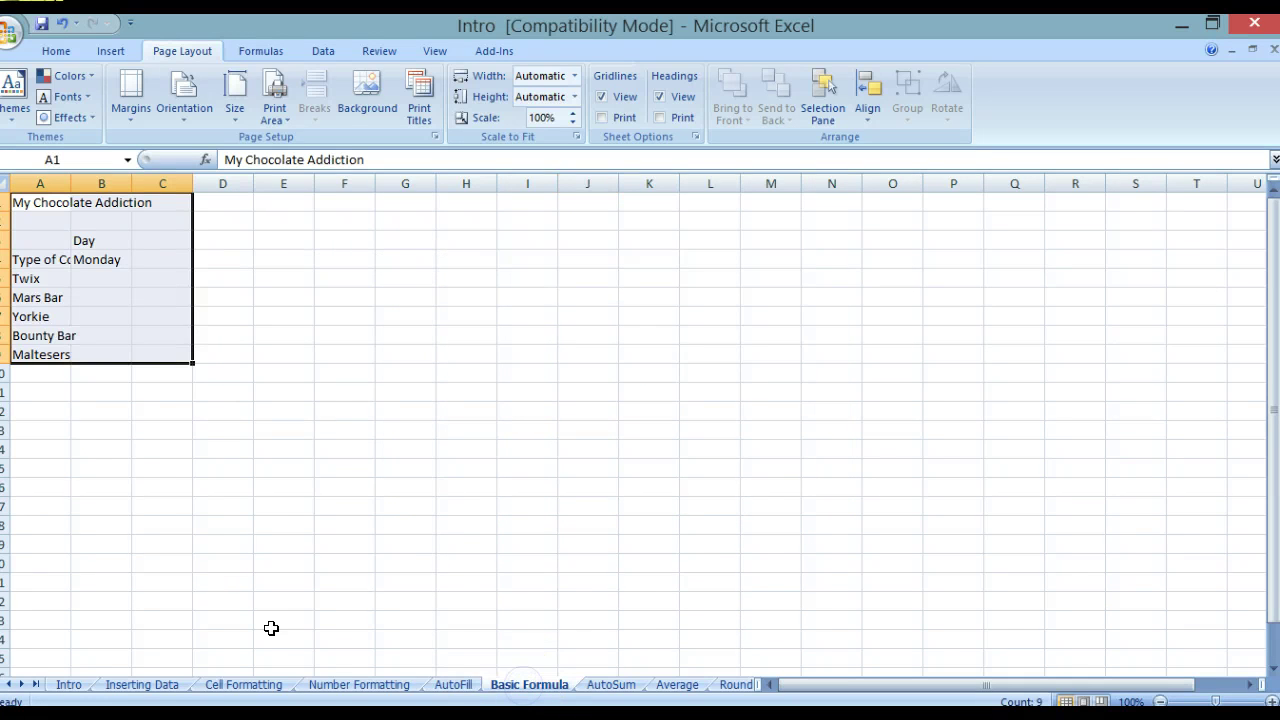
{"action": "left_click", "coordinate": [110, 278]}
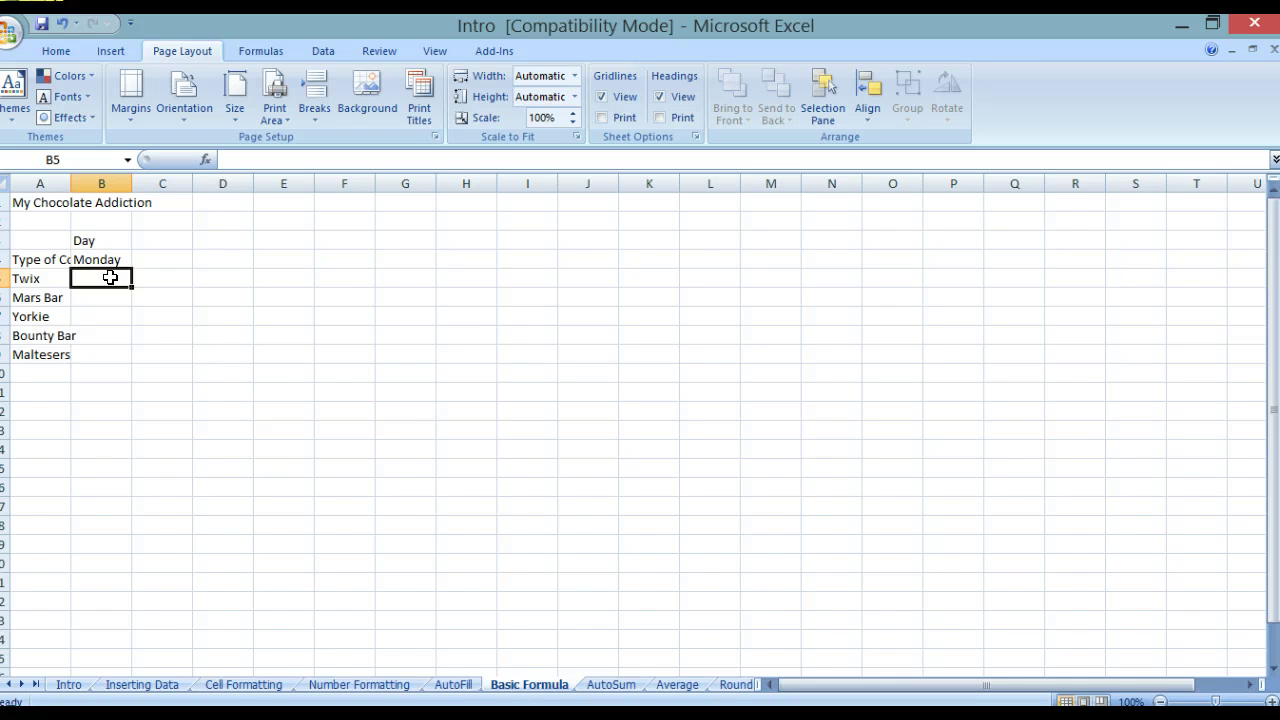
{"action": "type", "text": "4"}
{"action": "key", "text": "Return"}
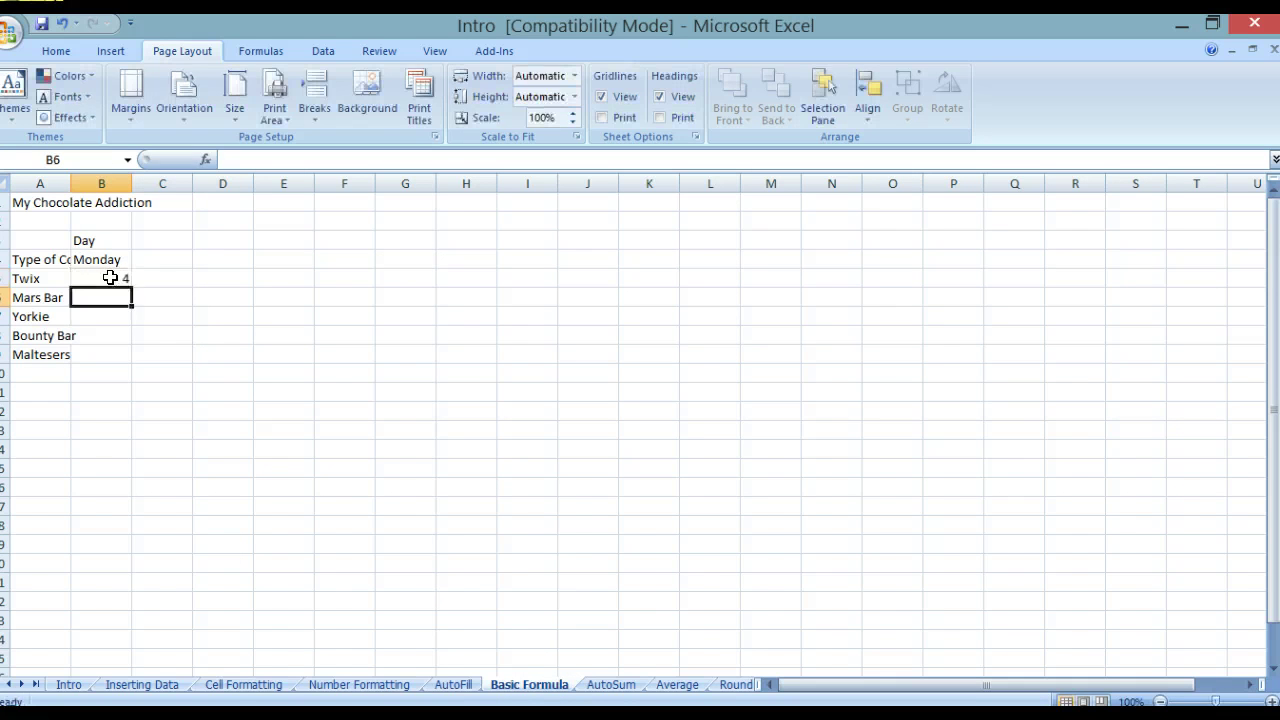
{"action": "type", "text": "5"}
{"action": "key", "text": "Return"}
{"action": "type", "text": "3"}
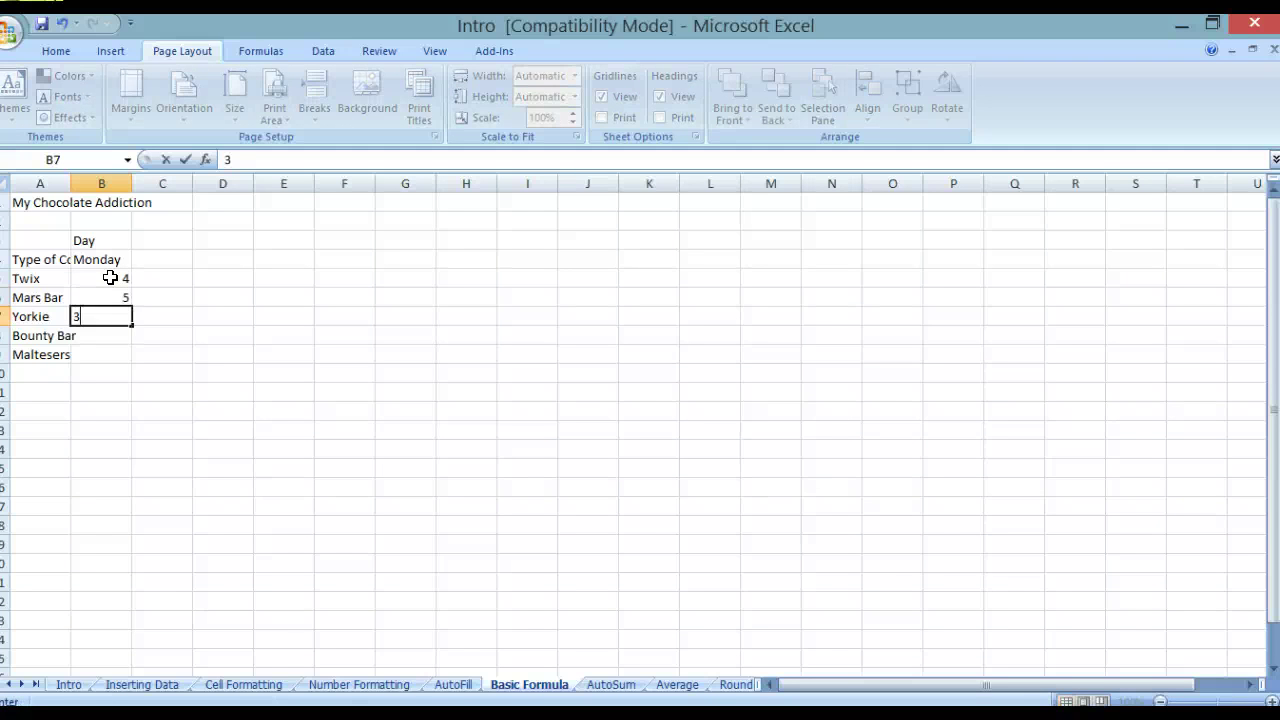
{"action": "key", "text": "Return"}
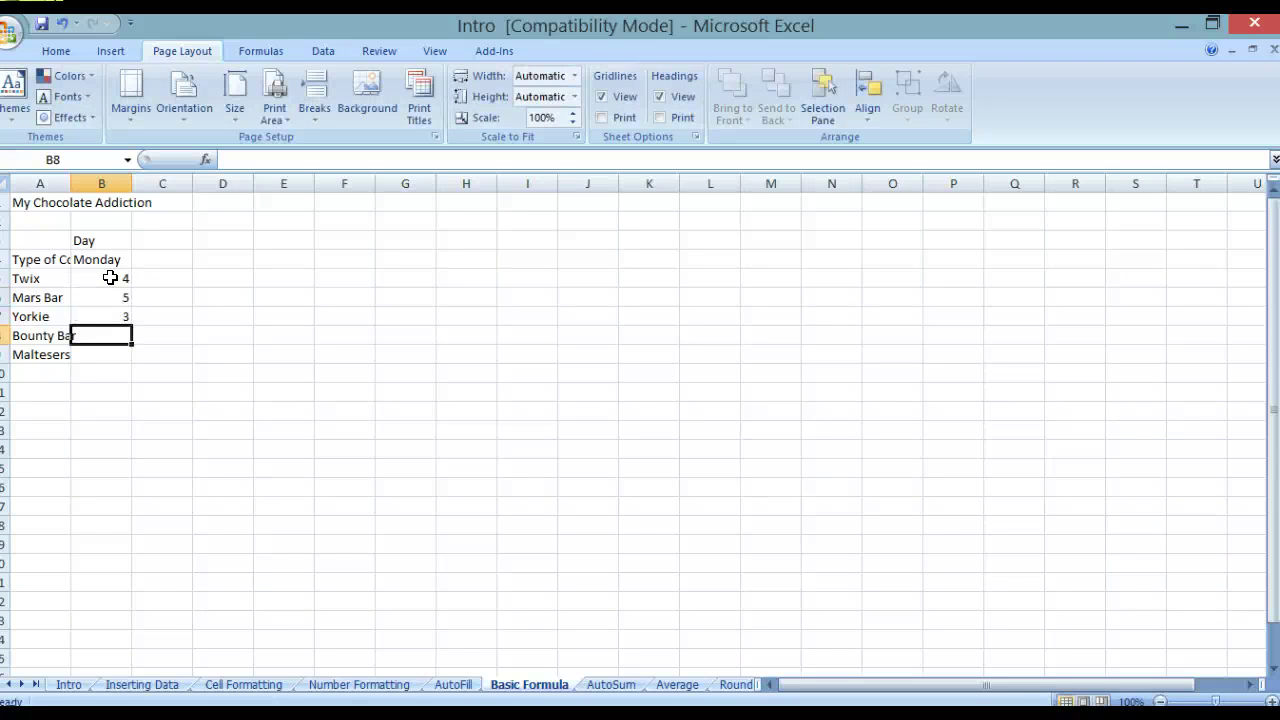
{"action": "type", "text": "5"}
{"action": "key", "text": "Return"}
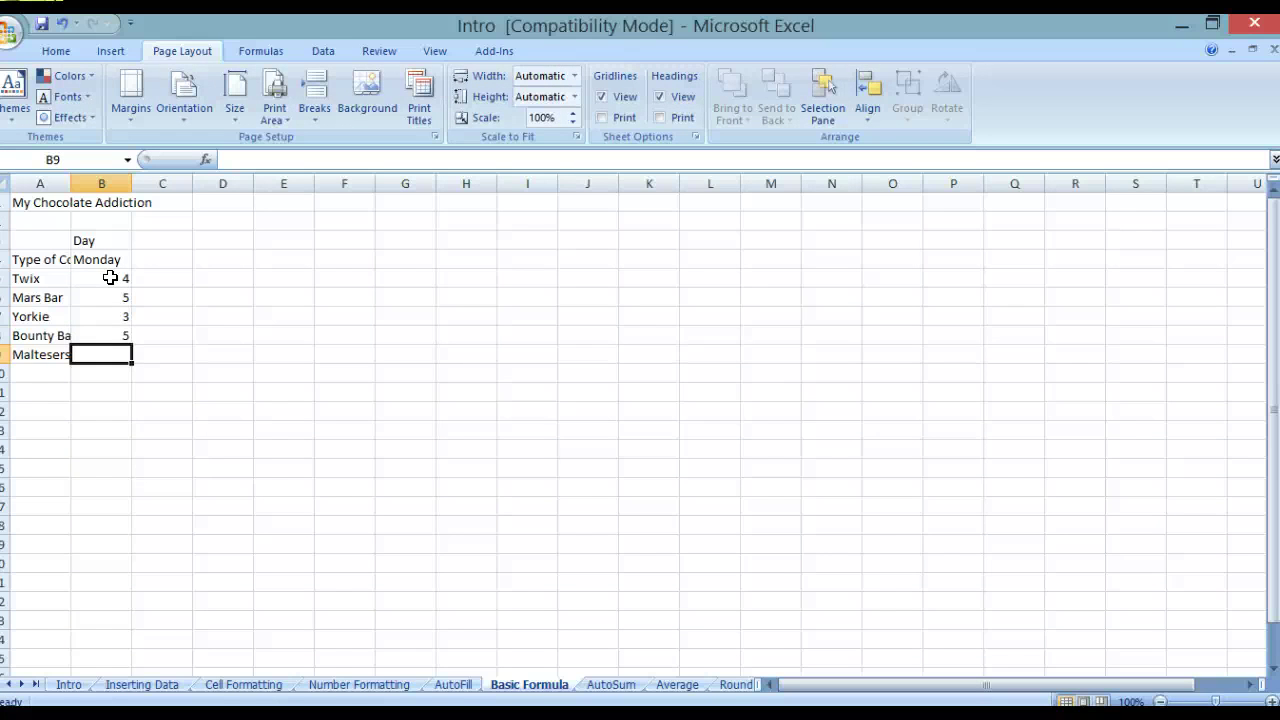
{"action": "type", "text": "1"}
{"action": "key", "text": "Return"}
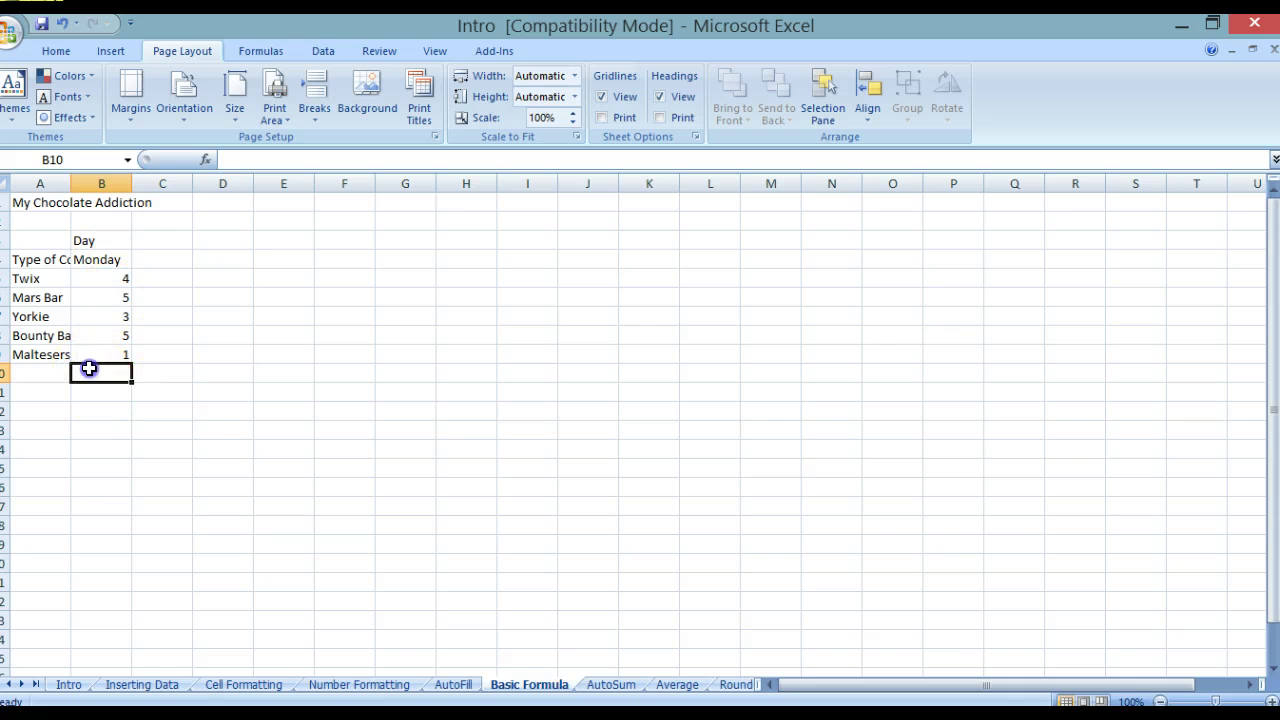
Step: Enter 4+5+3+5+1 in B10 below the Monday values and turn it into a formula by adding the leading equals sign
{"action": "type", "text": "4+5+3+5+1"}
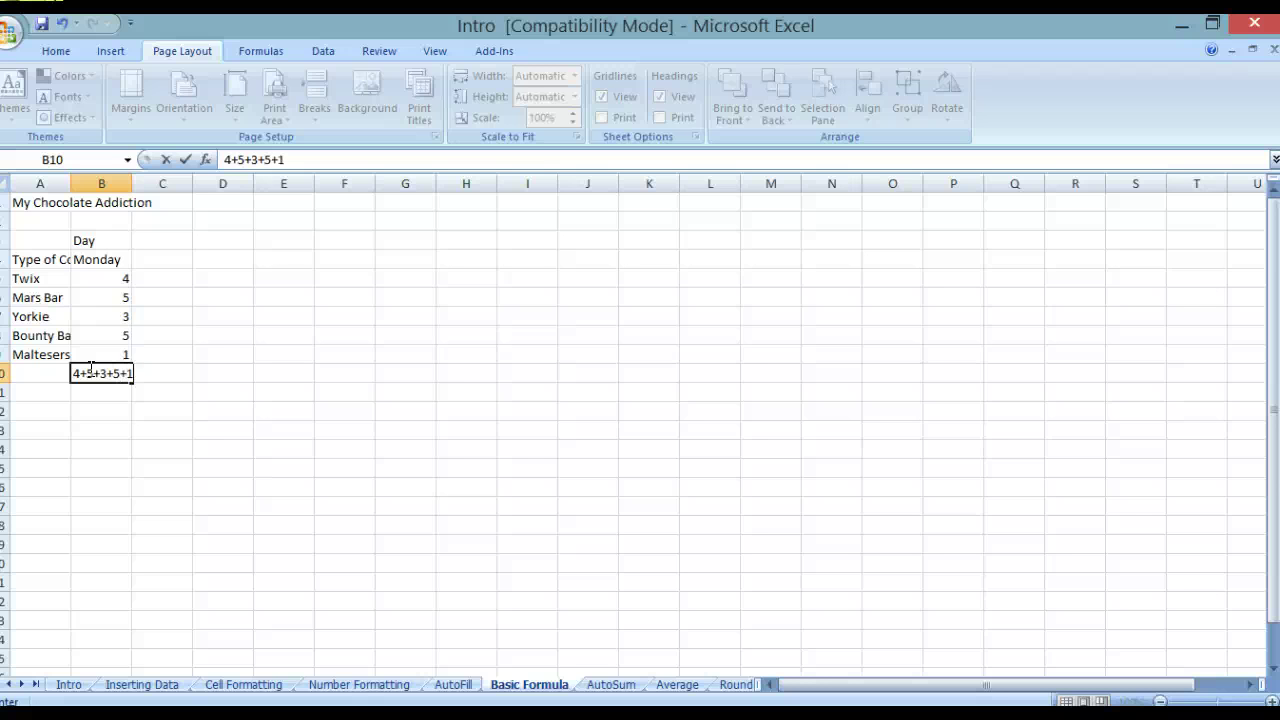
{"action": "key", "text": "Return"}
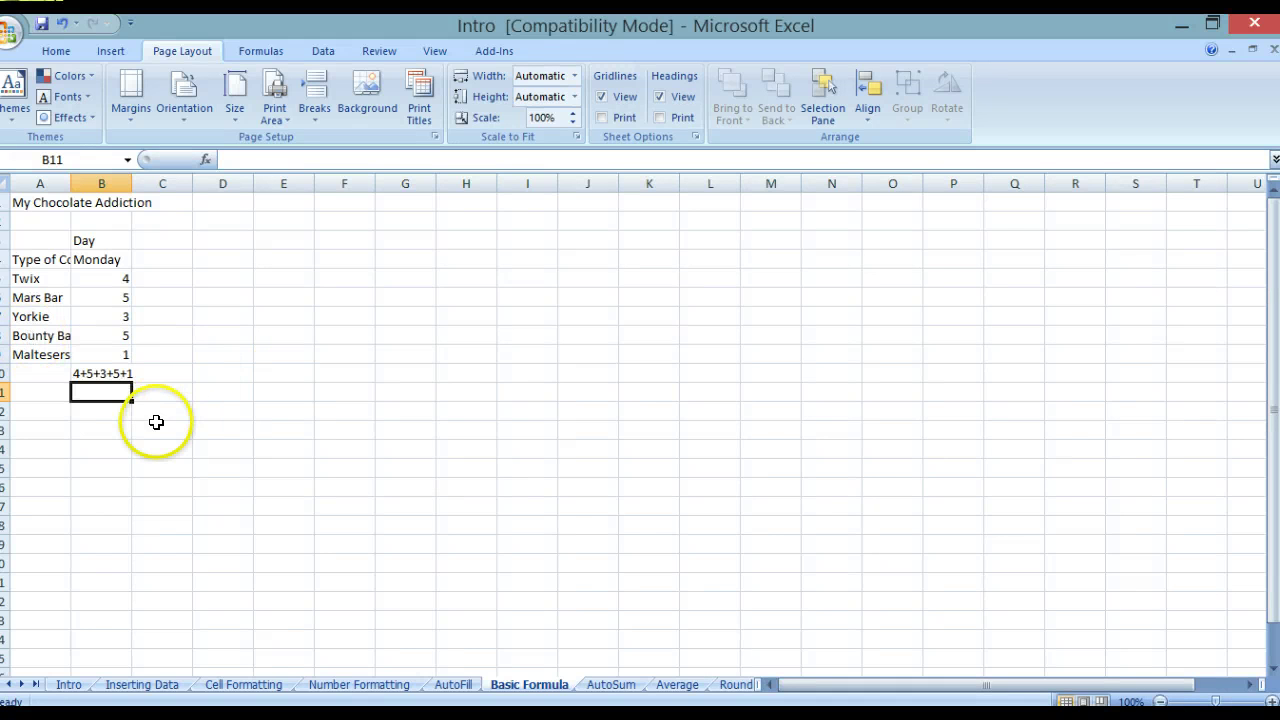
{"action": "left_click", "coordinate": [75, 372]}
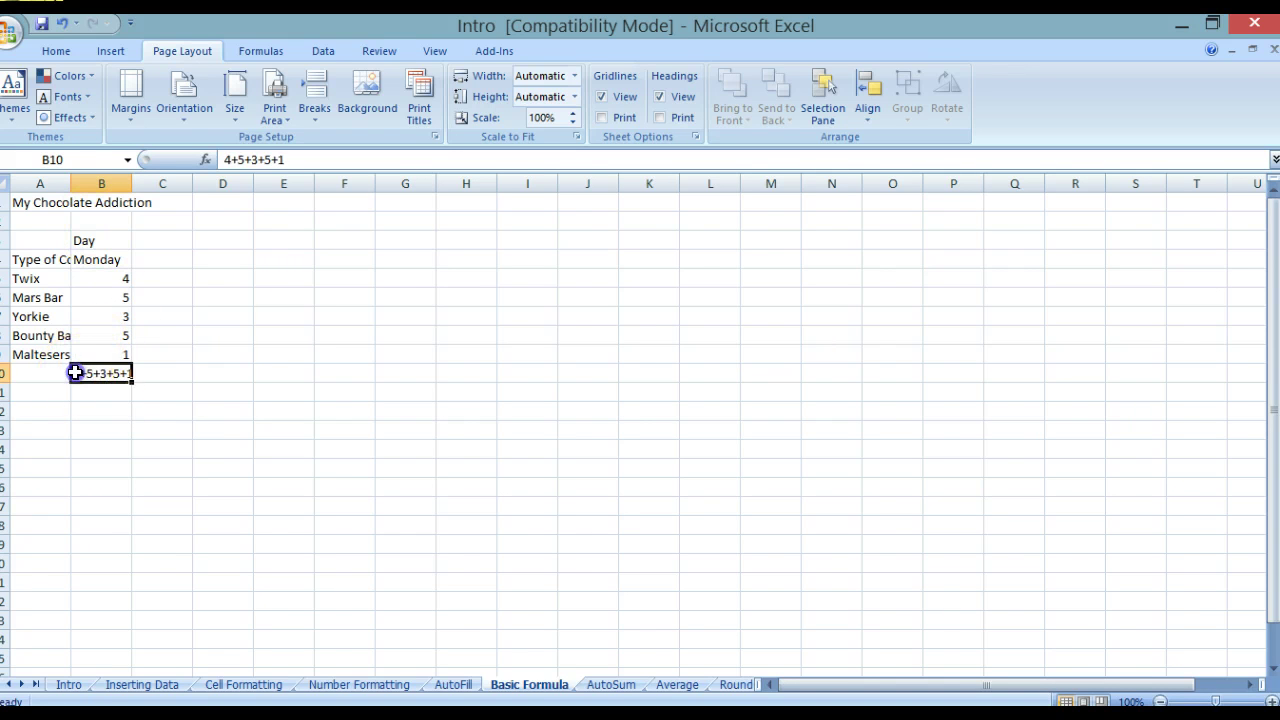
{"action": "left_click", "coordinate": [226, 159]}
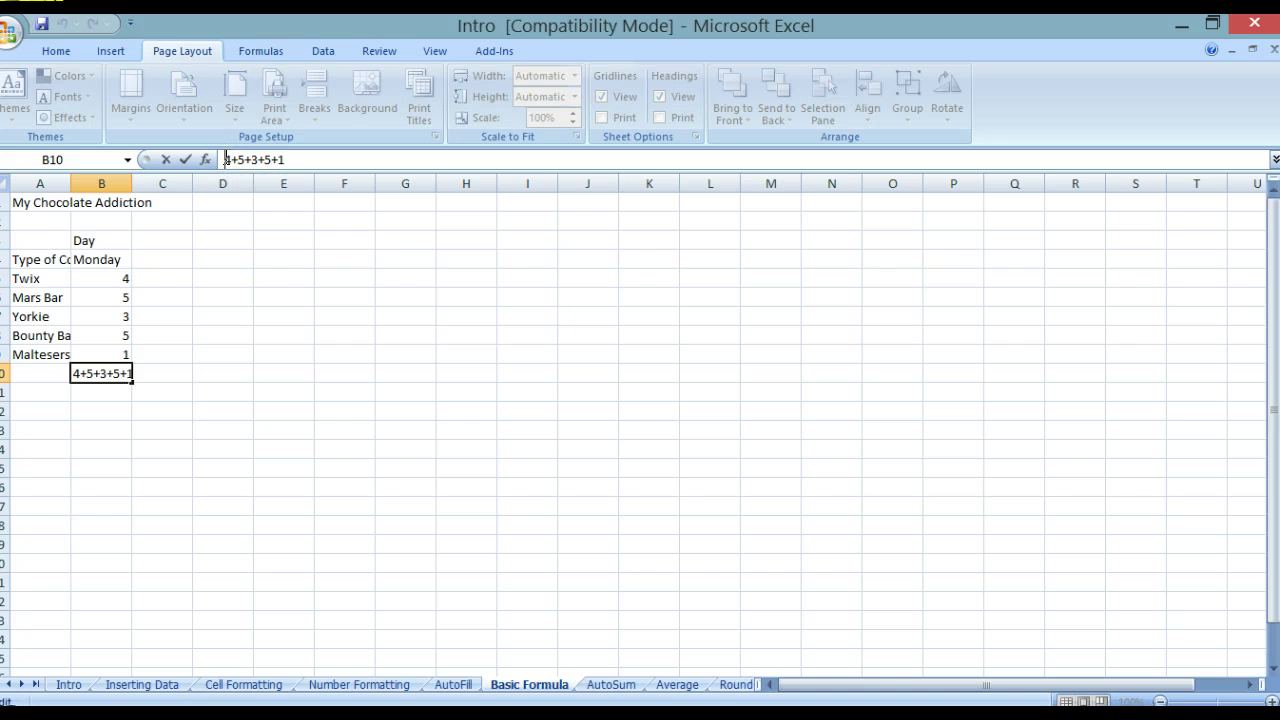
{"action": "type", "text": "="}
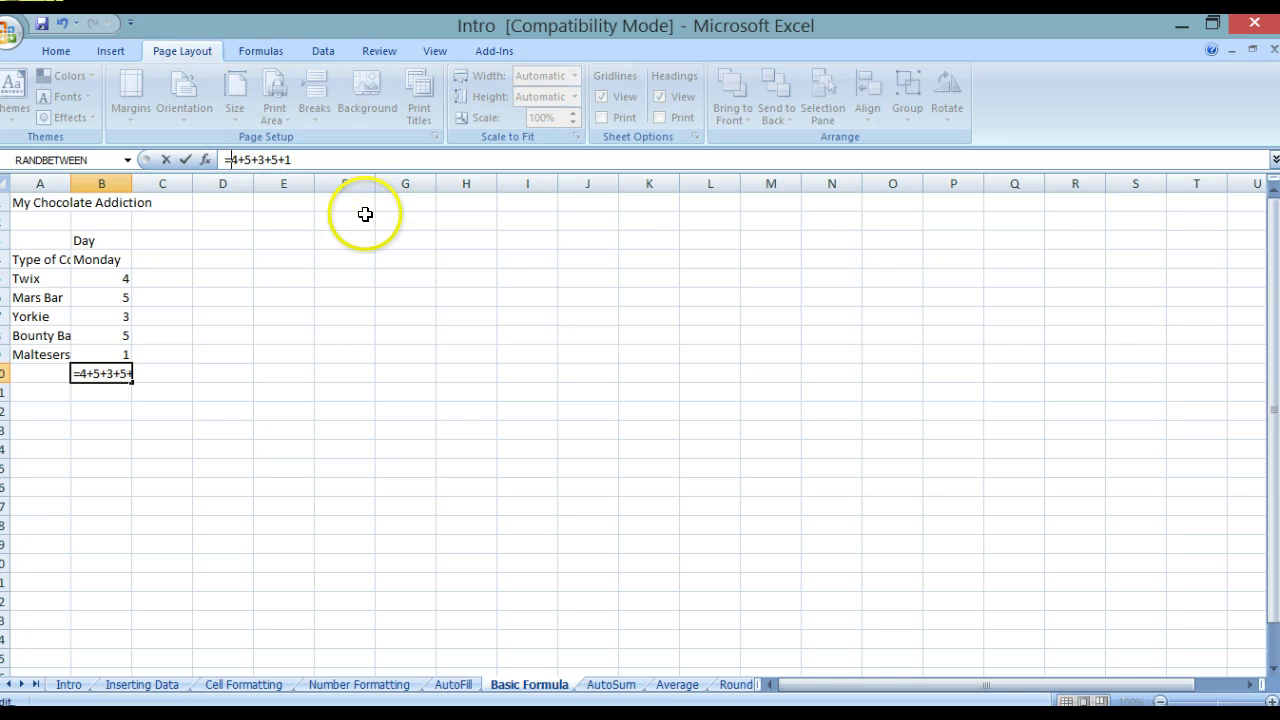
{"action": "key", "text": "Return"}
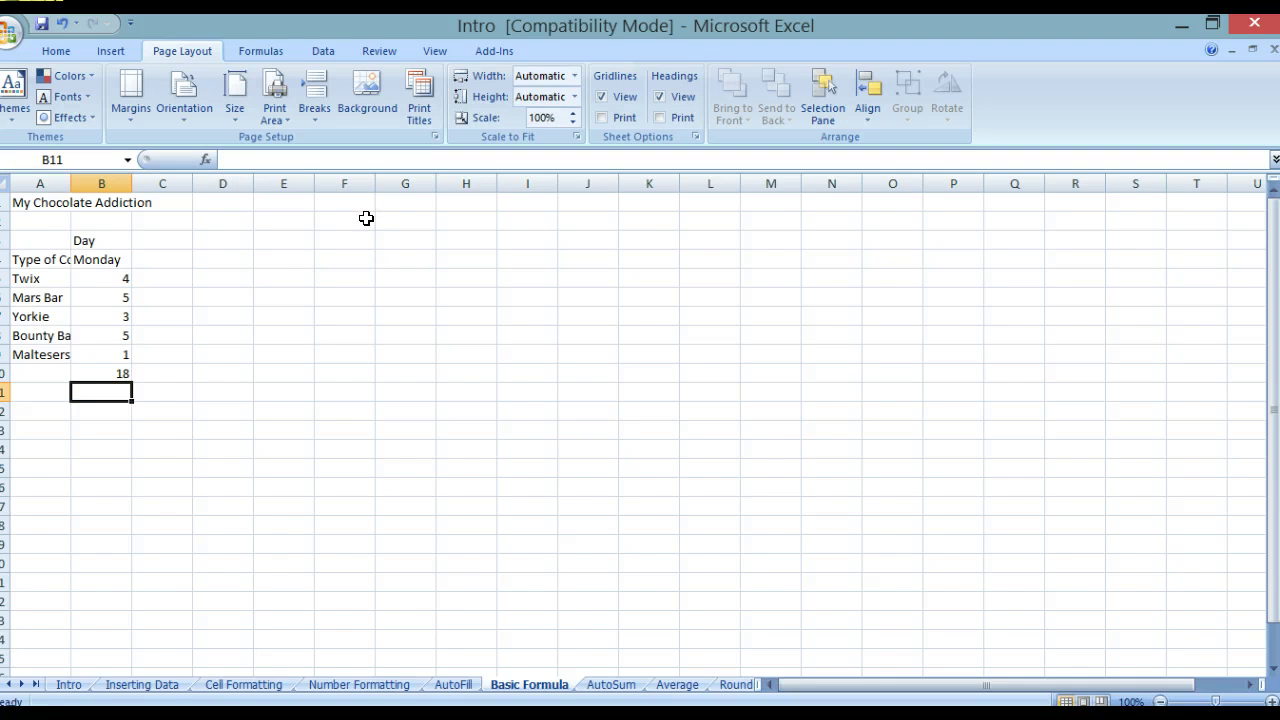
{"action": "left_click", "coordinate": [117, 372]}
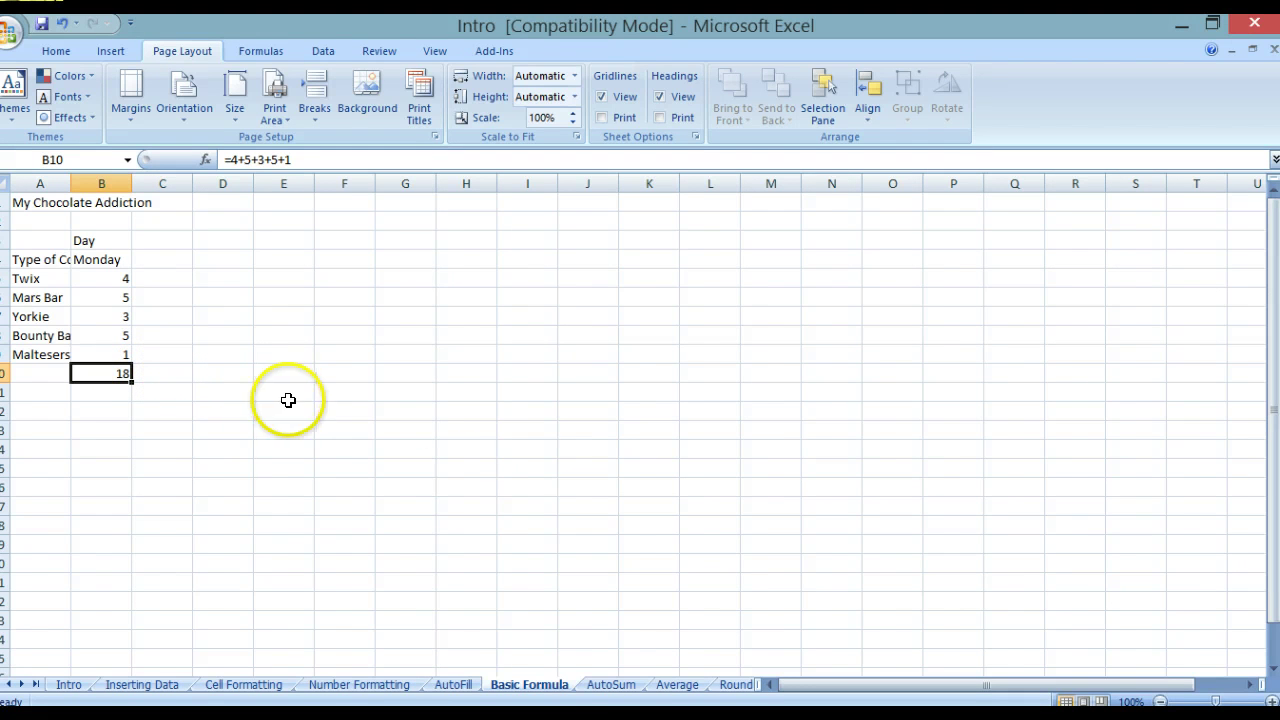
Step: On the AutoSum sheet, enter the Monday values 4, 2, 6, 7 and 4 in B5:B9
{"action": "left_click", "coordinate": [622, 686]}
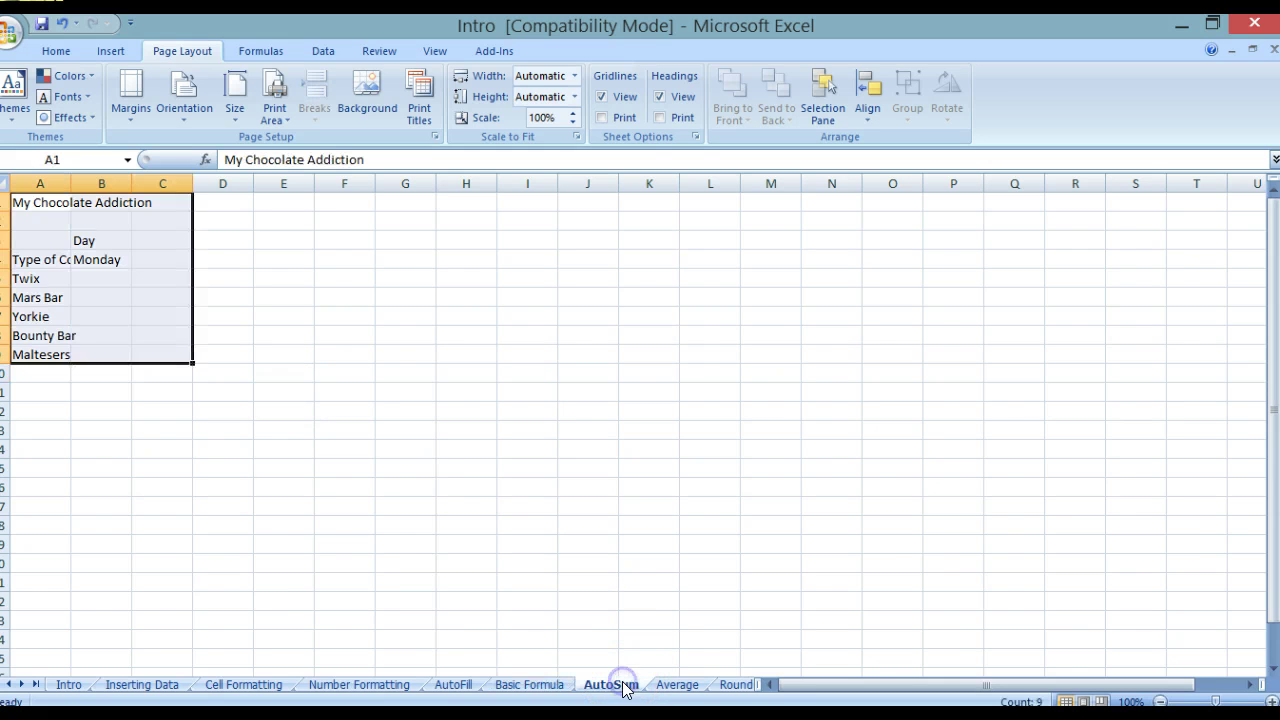
{"action": "left_click", "coordinate": [112, 278]}
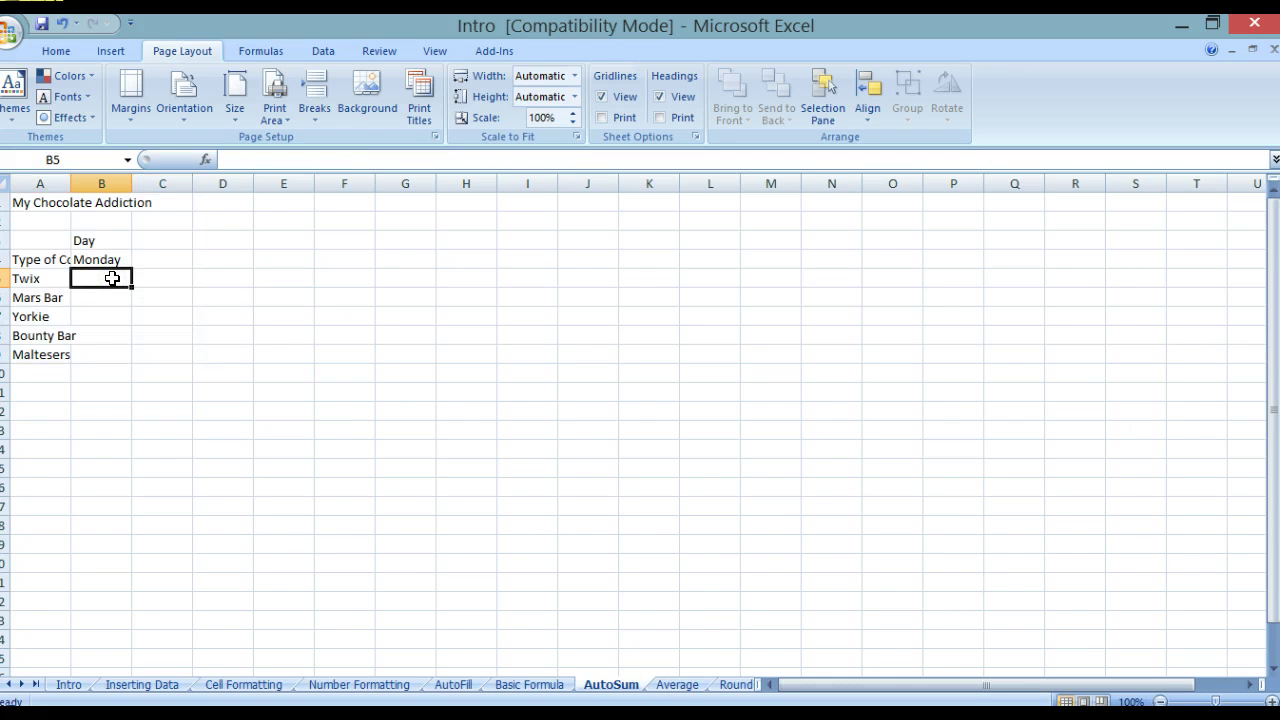
{"action": "type", "text": "4"}
{"action": "key", "text": "Return"}
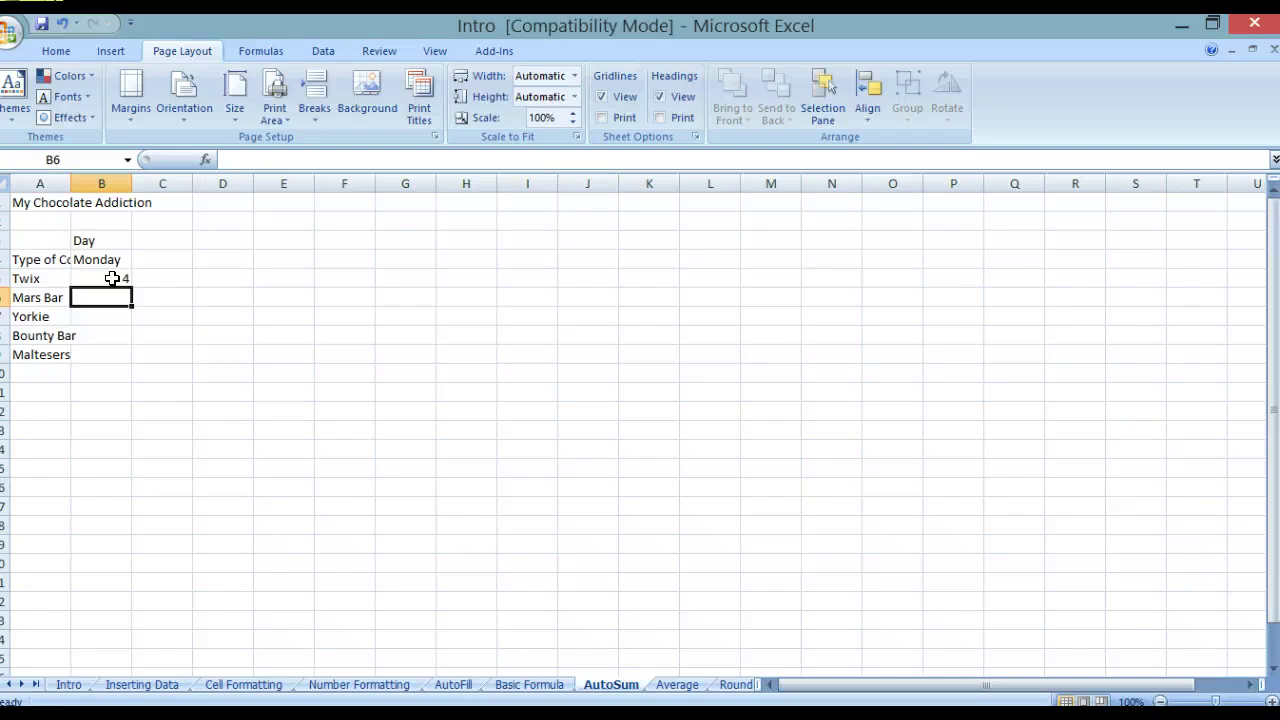
{"action": "type", "text": "2"}
{"action": "key", "text": "Return"}
{"action": "type", "text": "6"}
{"action": "key", "text": "Return"}
{"action": "type", "text": "7"}
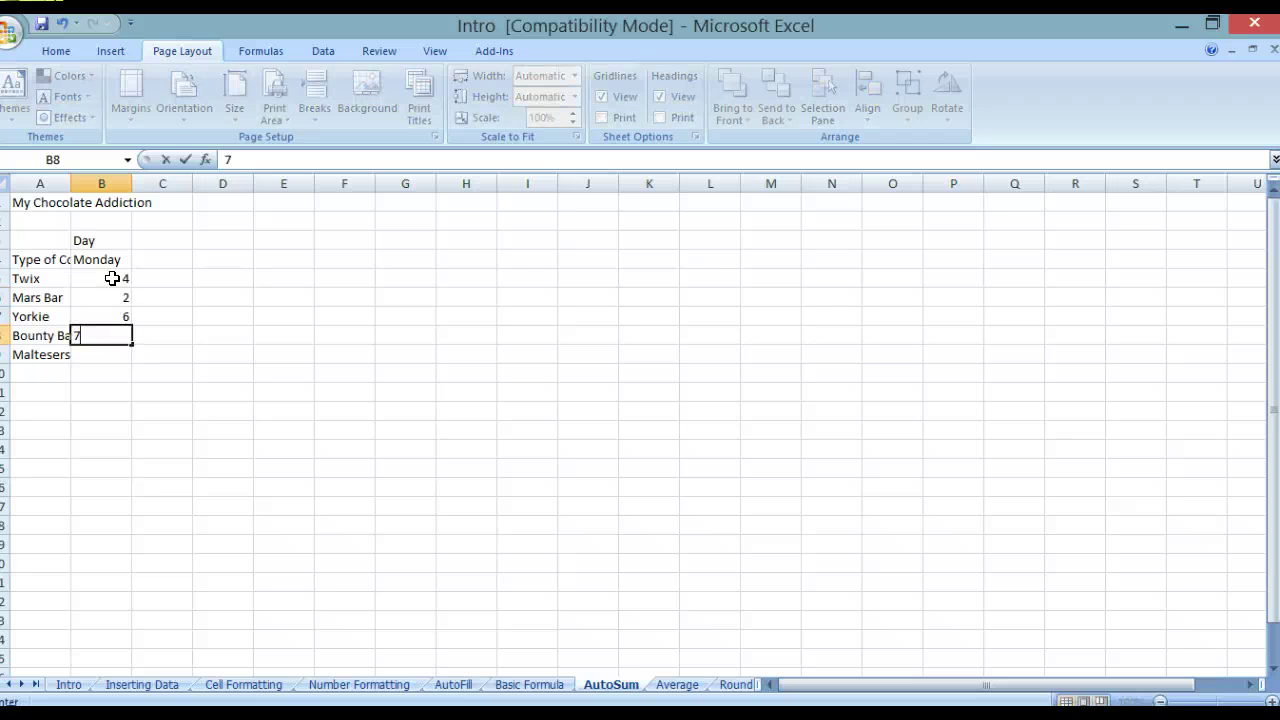
{"action": "key", "text": "Return"}
{"action": "type", "text": "4"}
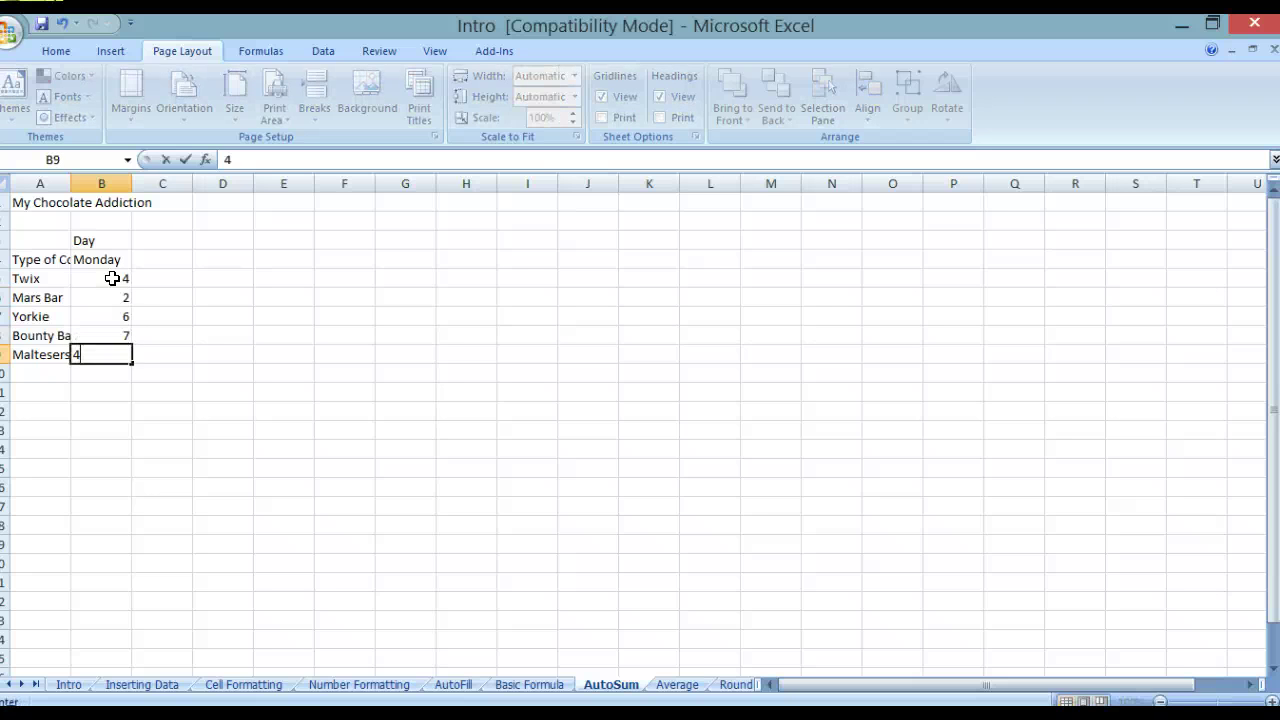
{"action": "key", "text": "Return"}
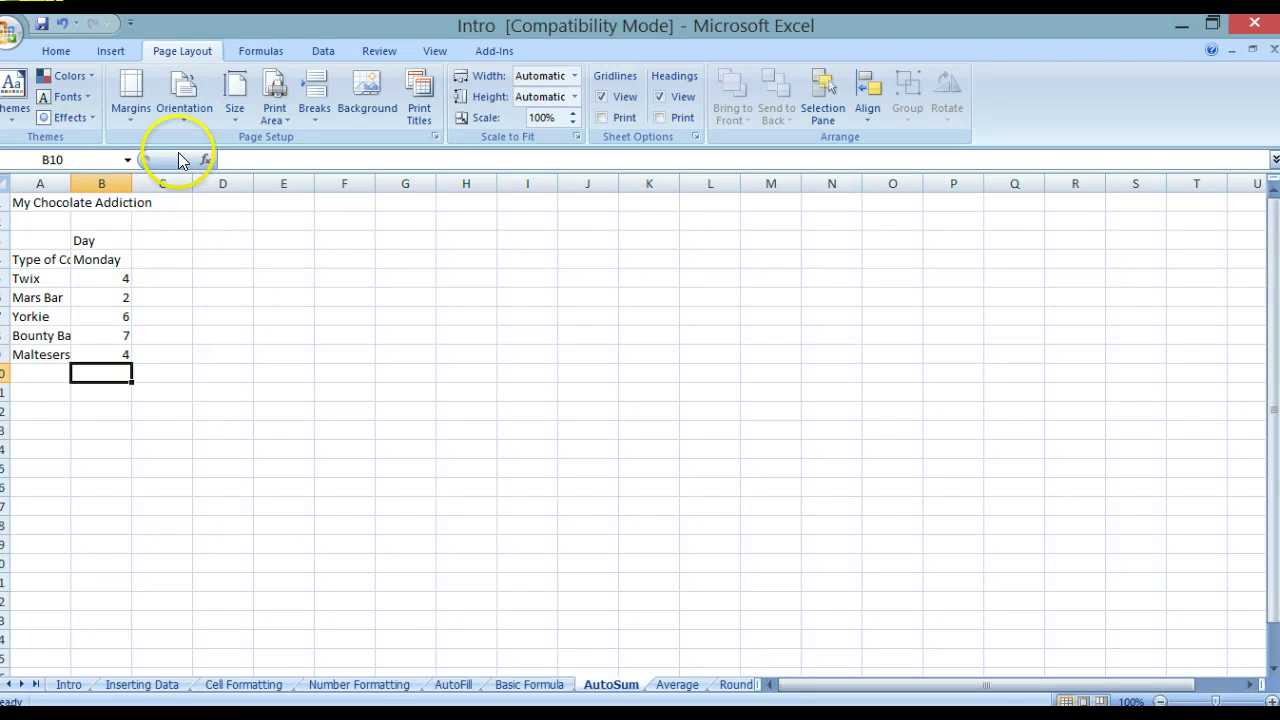
Step: In B10 below the Monday values, total B5:B9 with AutoSum and reselect the formula cell
{"action": "left_click", "coordinate": [60, 52]}
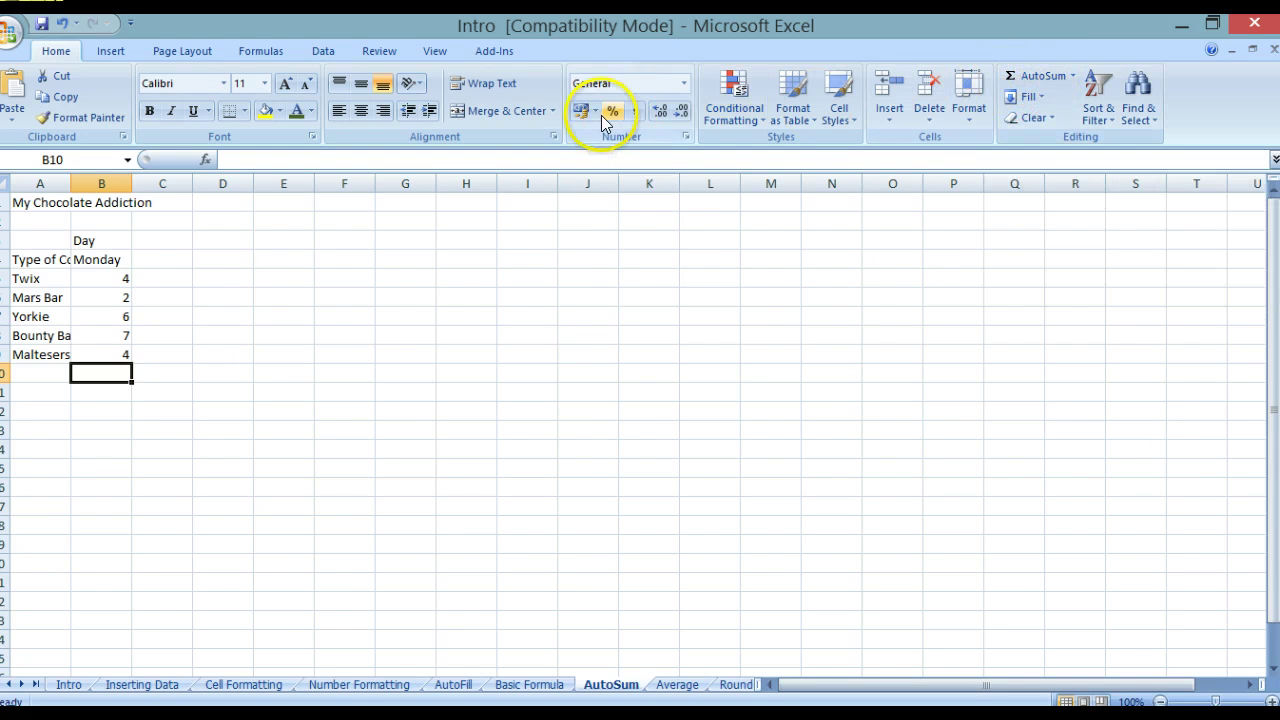
{"action": "left_click", "coordinate": [256, 58]}
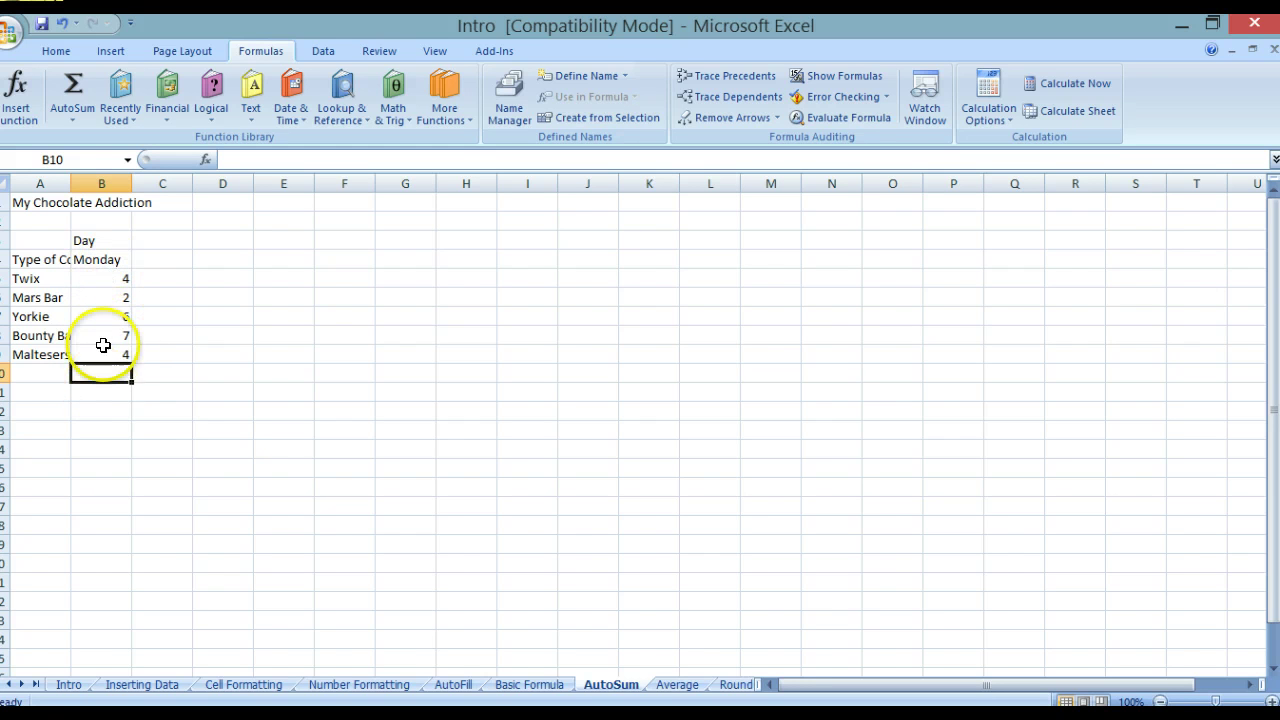
{"action": "left_click", "coordinate": [102, 277]}
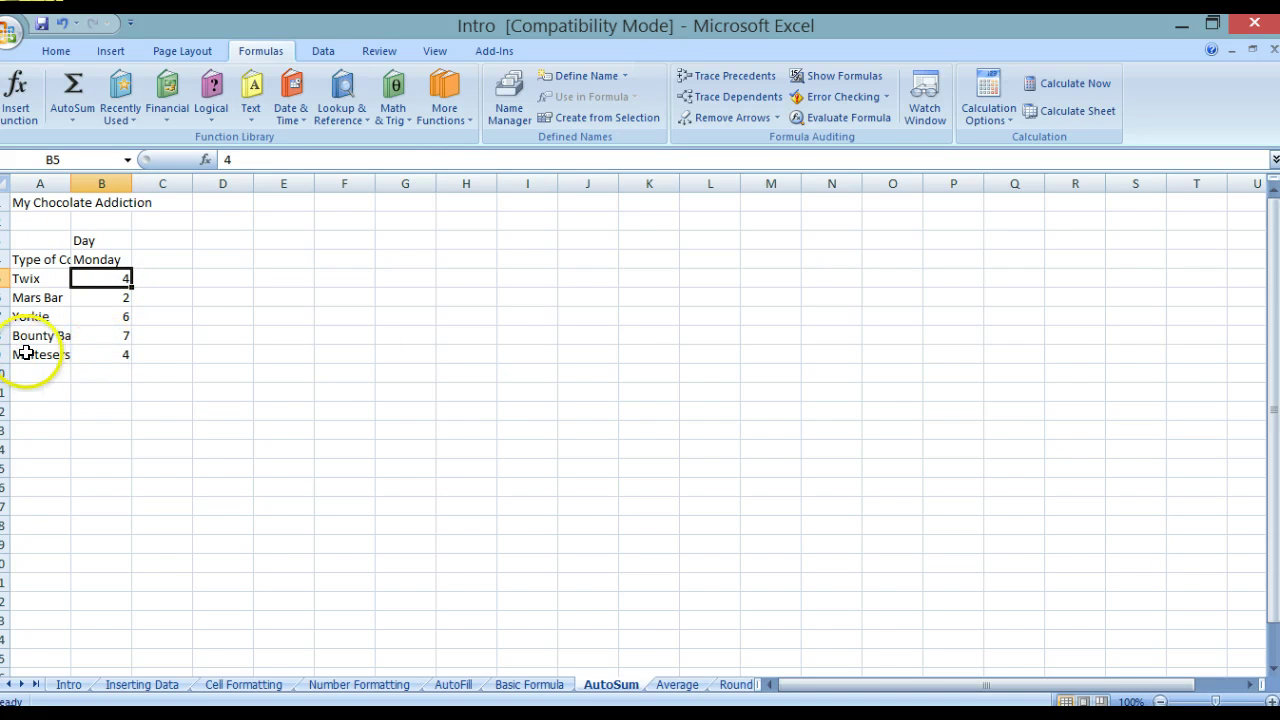
{"action": "left_click", "coordinate": [106, 373]}
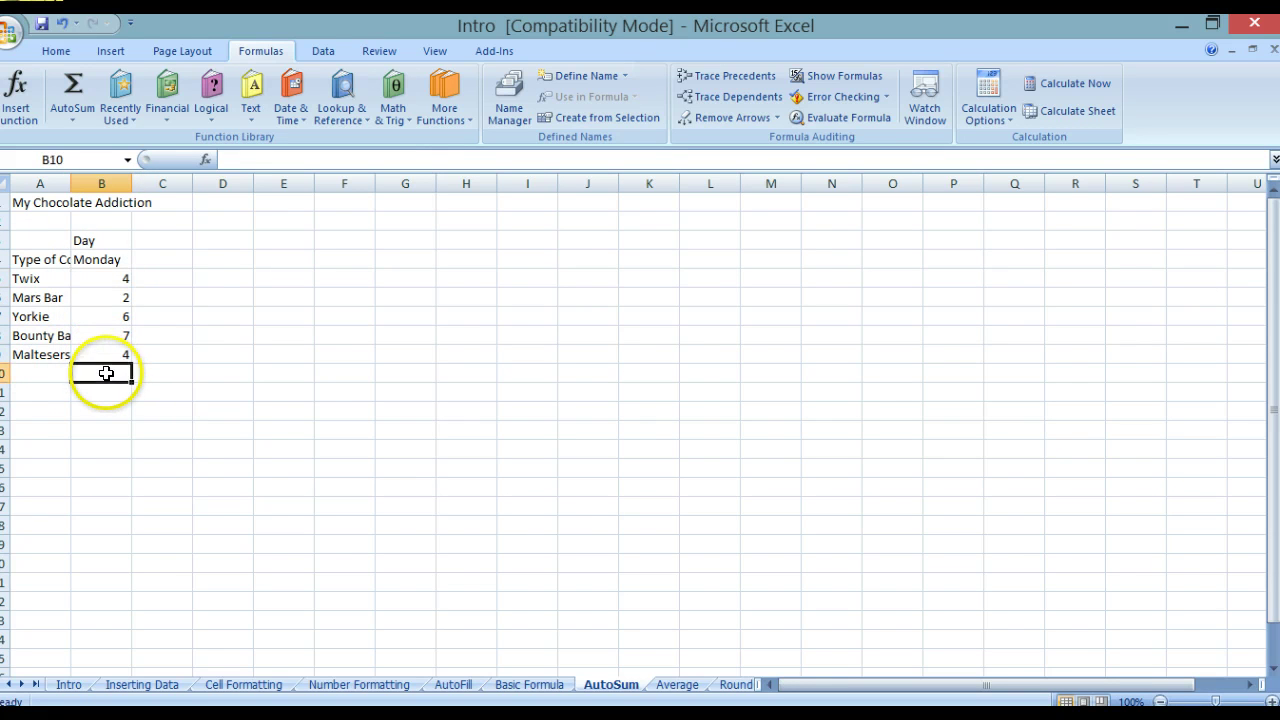
{"action": "left_click", "coordinate": [72, 97]}
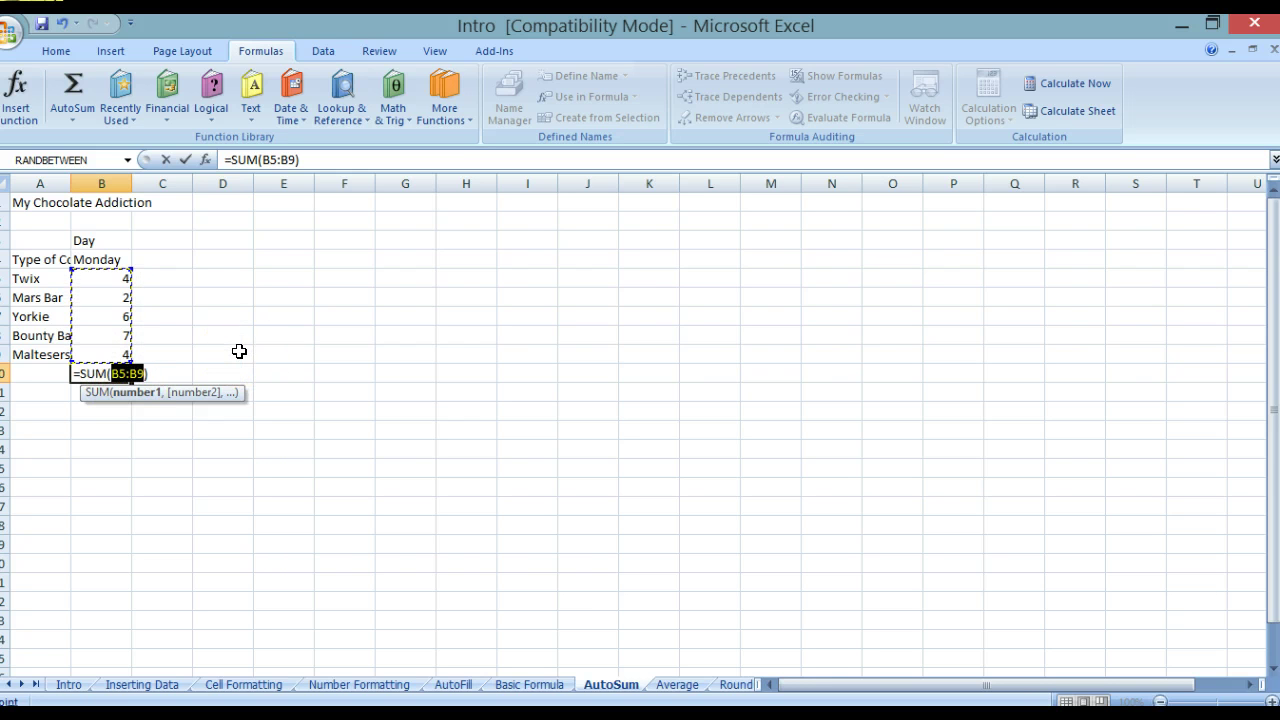
{"action": "key", "text": "Return"}
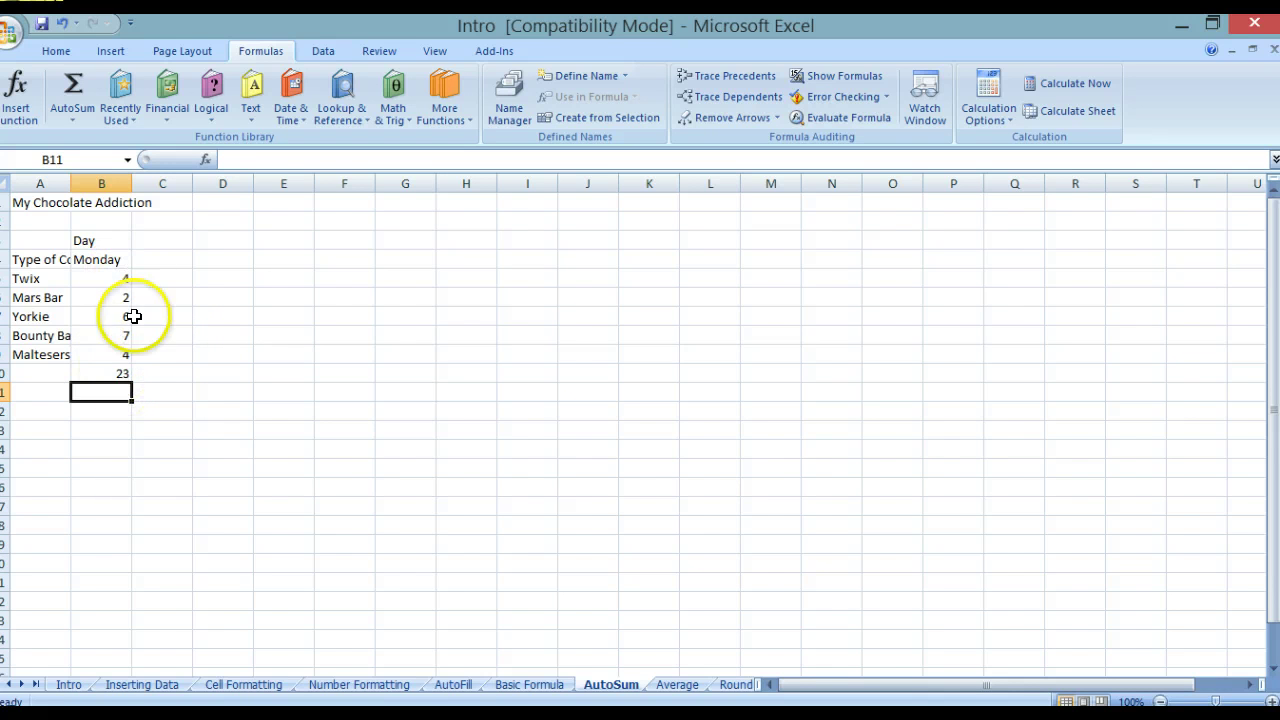
{"action": "left_click", "coordinate": [114, 372]}
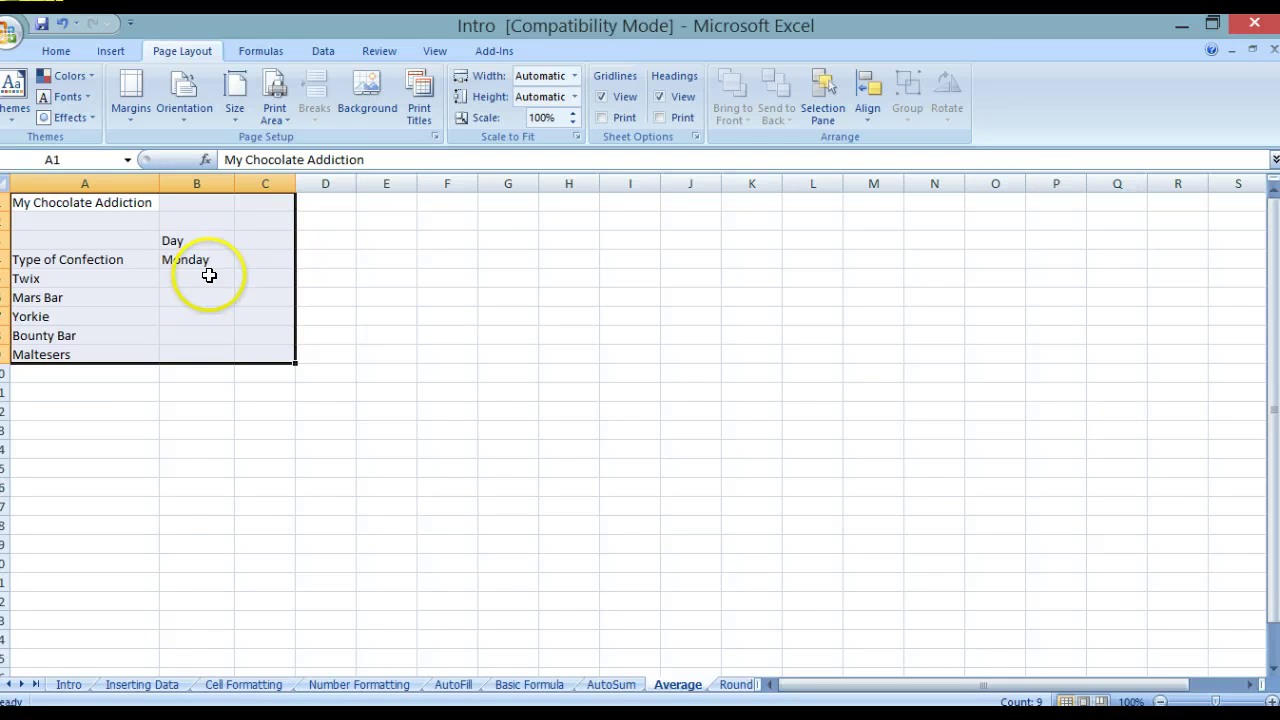
Step: On the Average sheet, enter the Monday values 5, 2, 6, 9 and 5 in B5:B9
{"action": "left_click", "coordinate": [209, 275]}
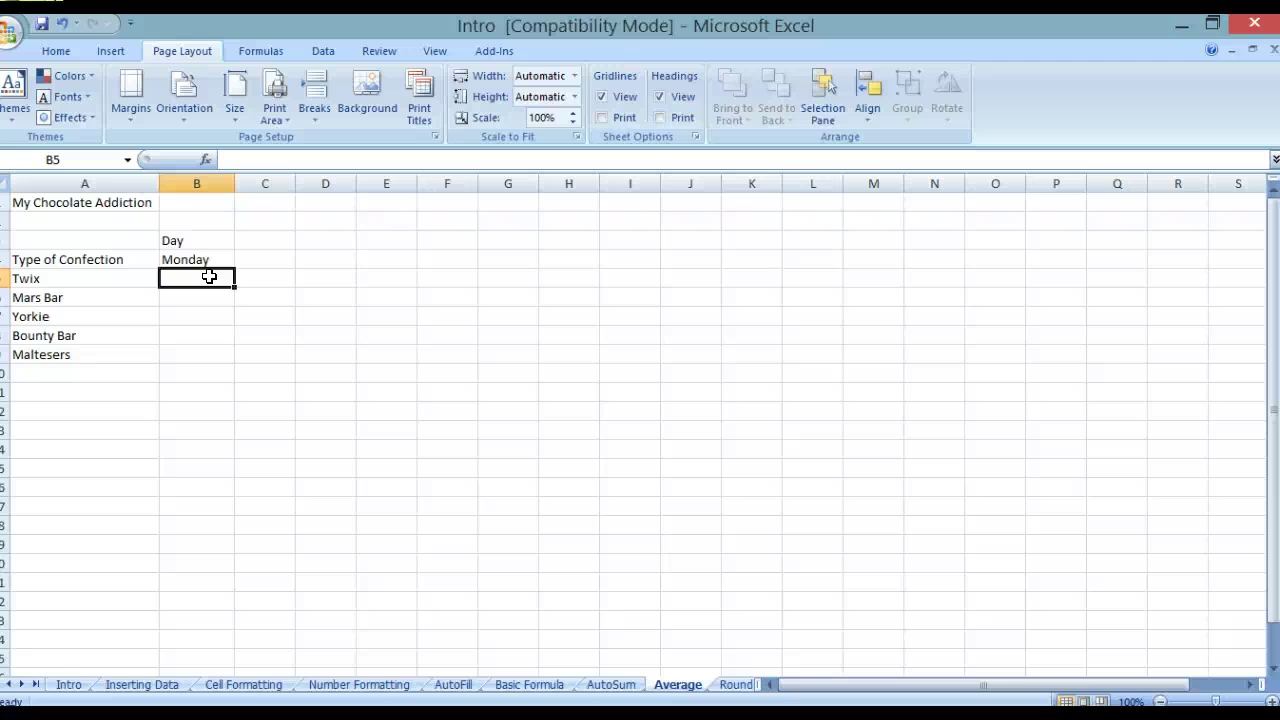
{"action": "type", "text": "5"}
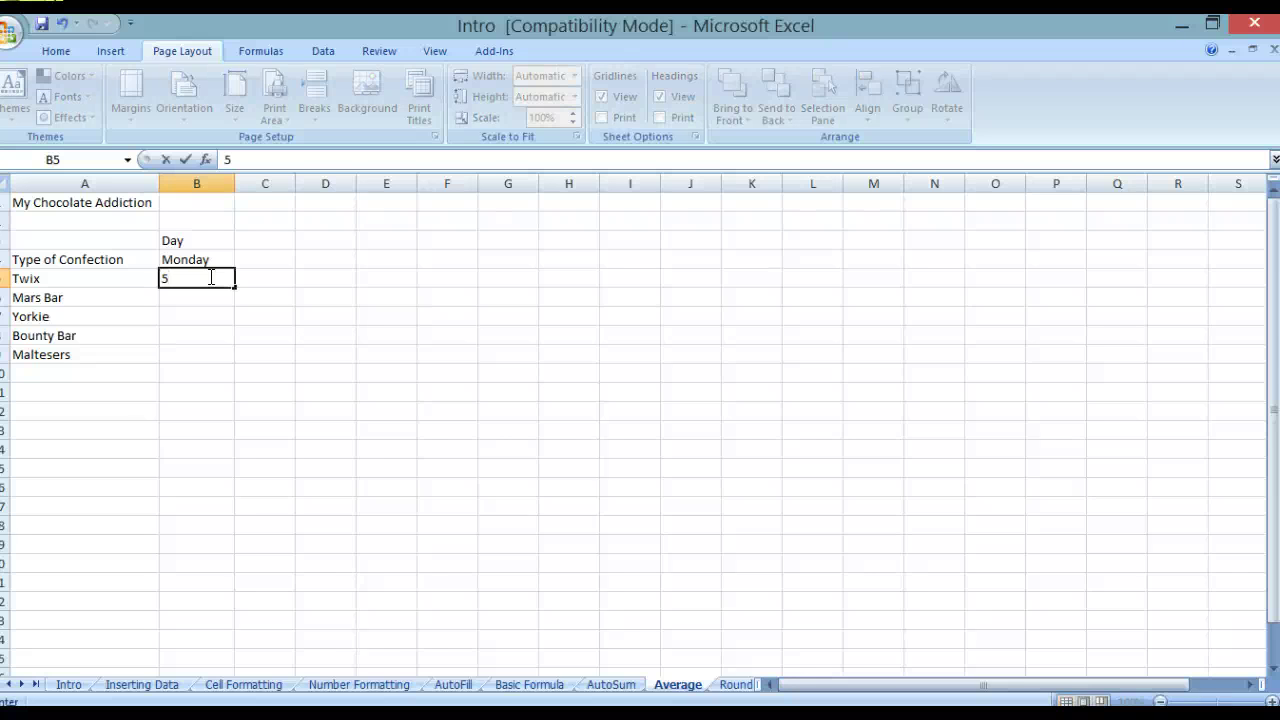
{"action": "key", "text": "Return"}
{"action": "type", "text": "2"}
{"action": "key", "text": "Return"}
{"action": "type", "text": "6"}
{"action": "key", "text": "Return"}
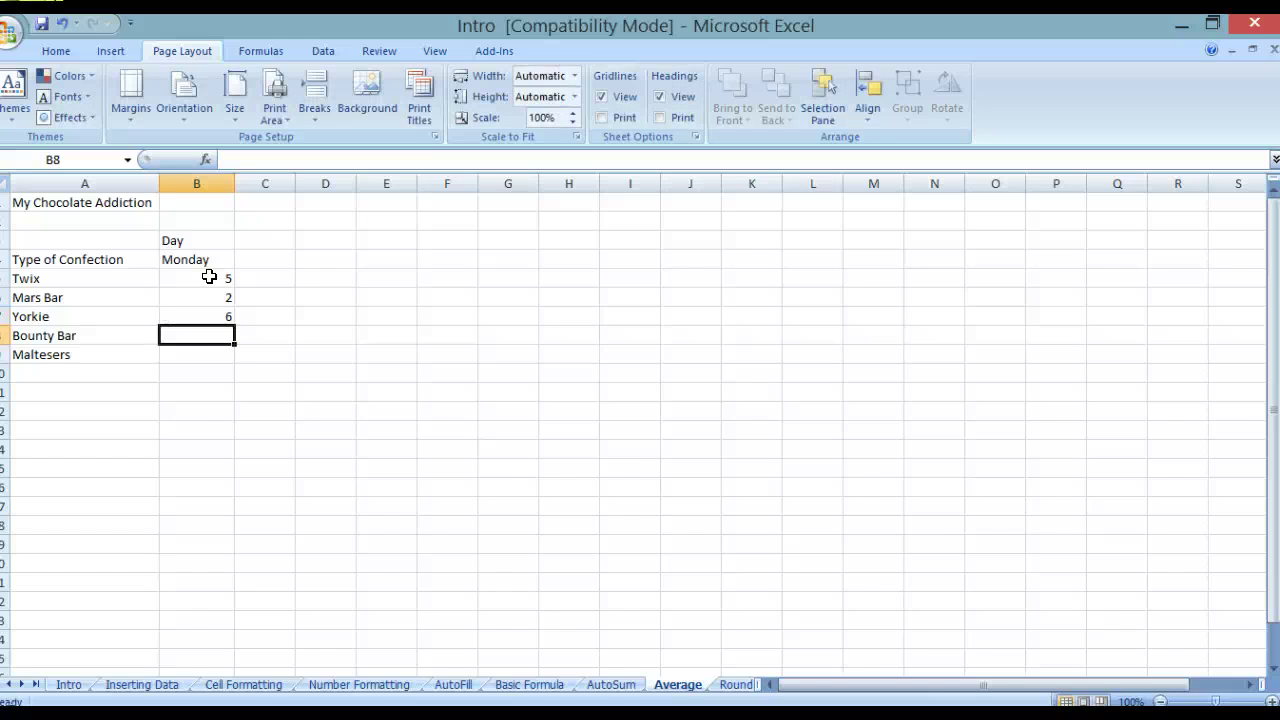
{"action": "type", "text": "9"}
{"action": "key", "text": "Return"}
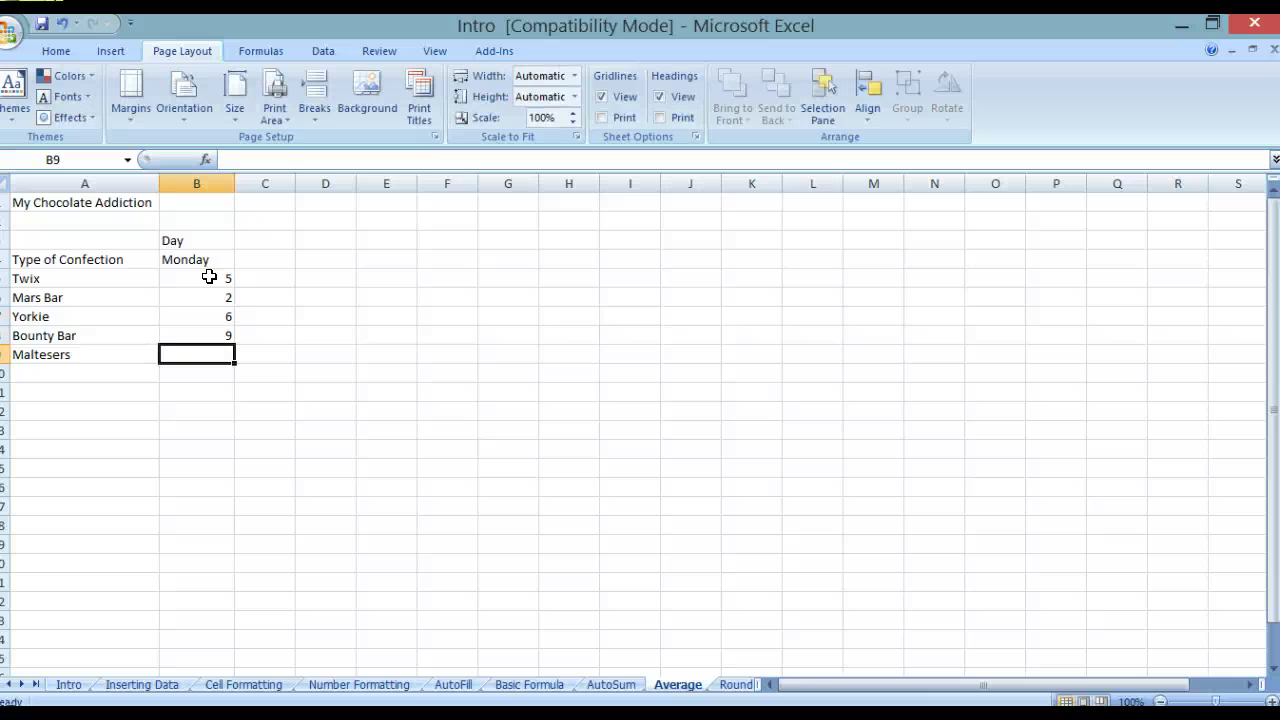
{"action": "type", "text": "5"}
{"action": "key", "text": "Return"}
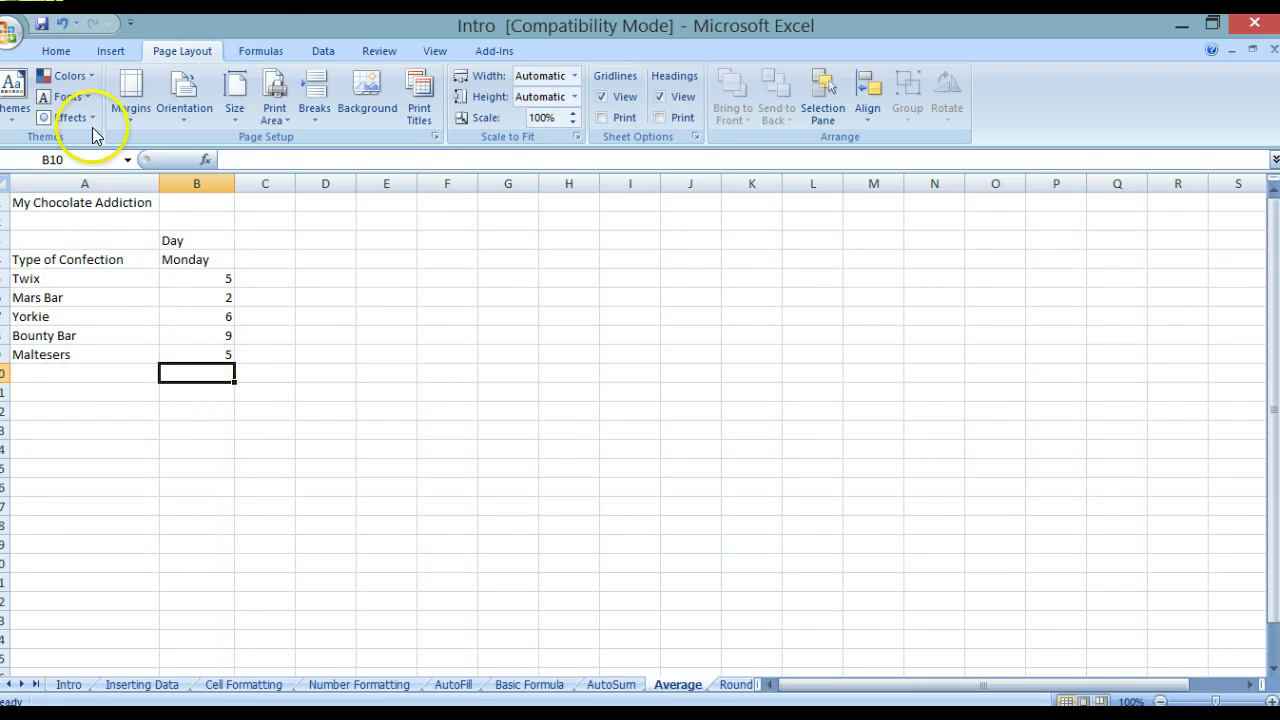
Step: Insert the AVERAGE function from the All category into B10, using the range B5:B9 as its argument
{"action": "left_click", "coordinate": [256, 46]}
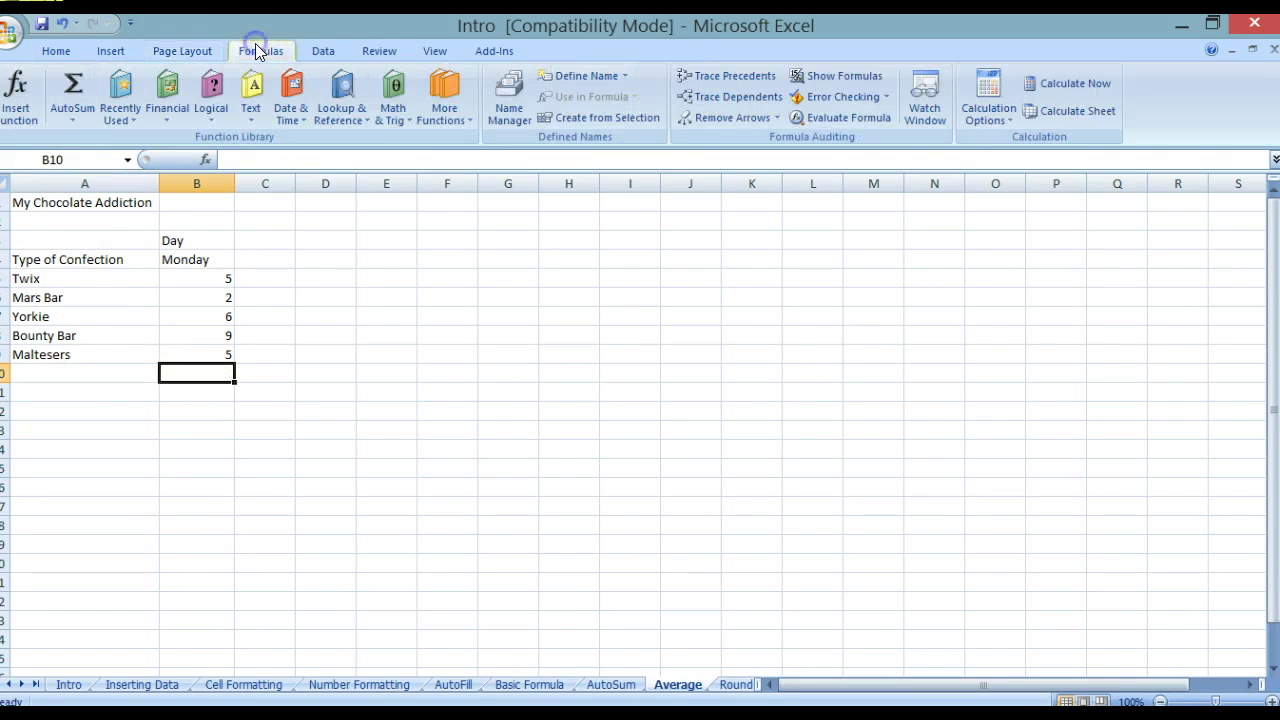
{"action": "left_click", "coordinate": [128, 117]}
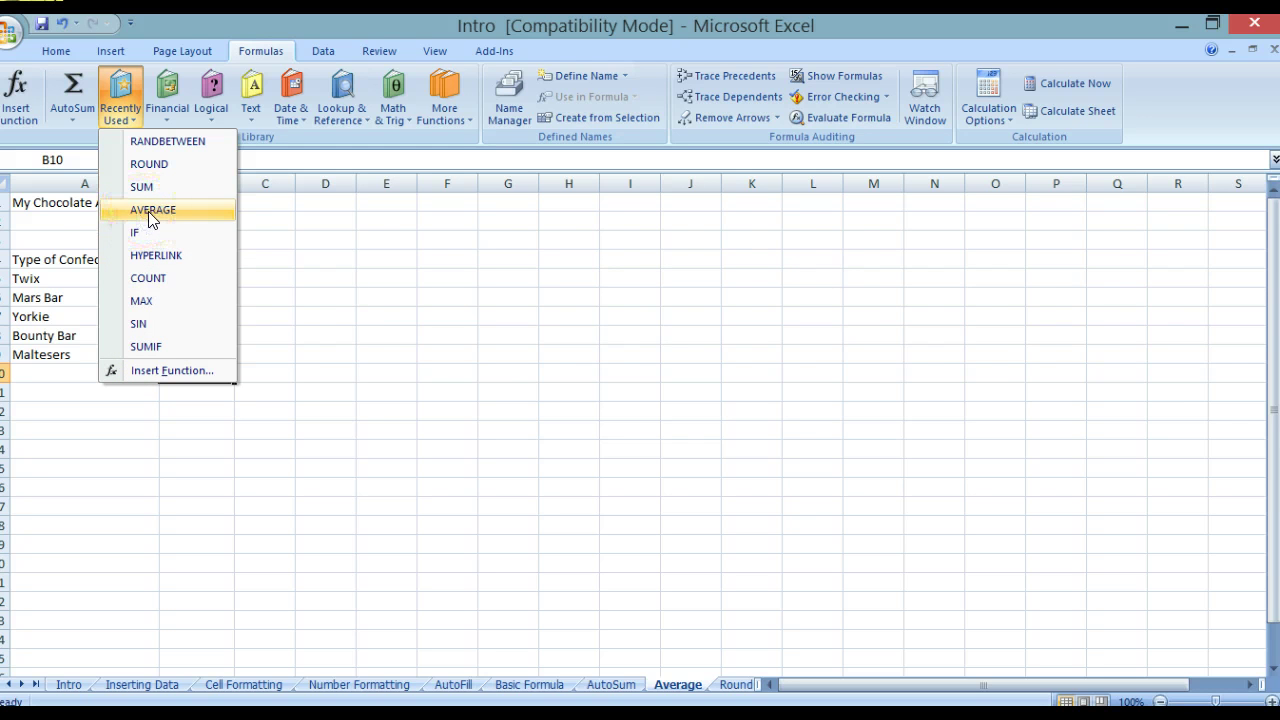
{"action": "left_click", "coordinate": [20, 118]}
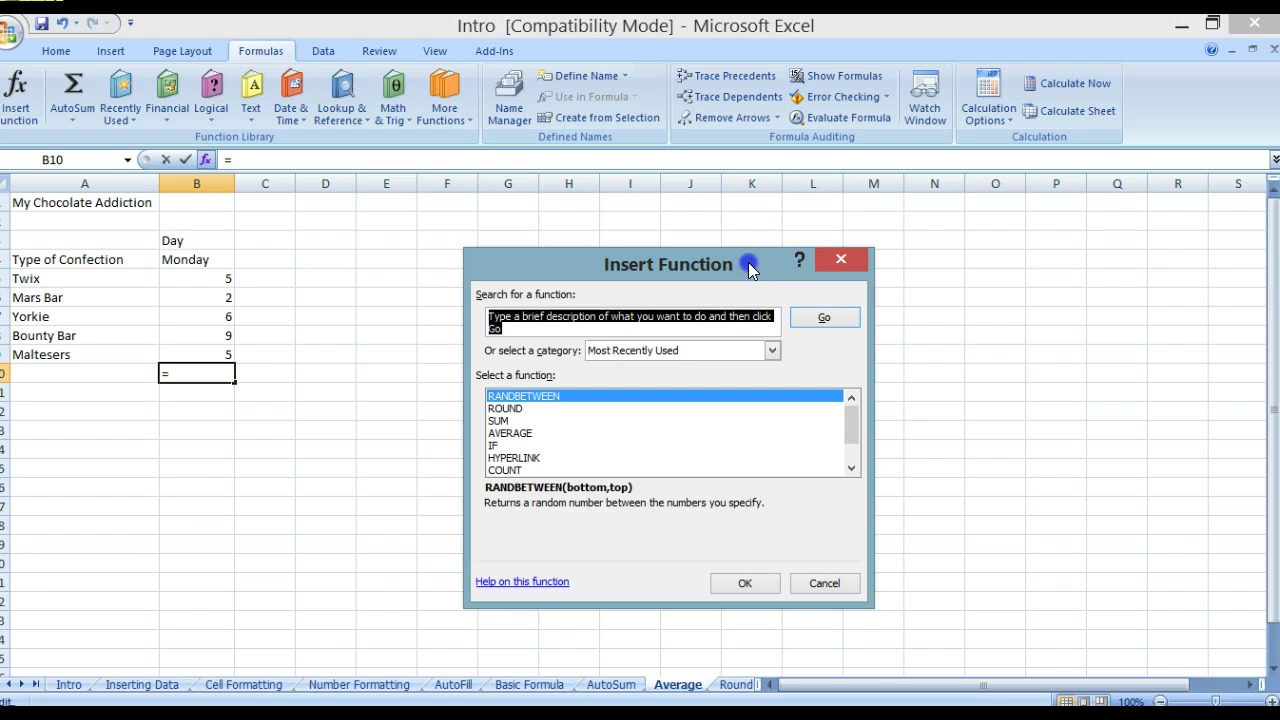
{"action": "left_click_drag", "start_coordinate": [749, 267], "coordinate": [640, 157]}
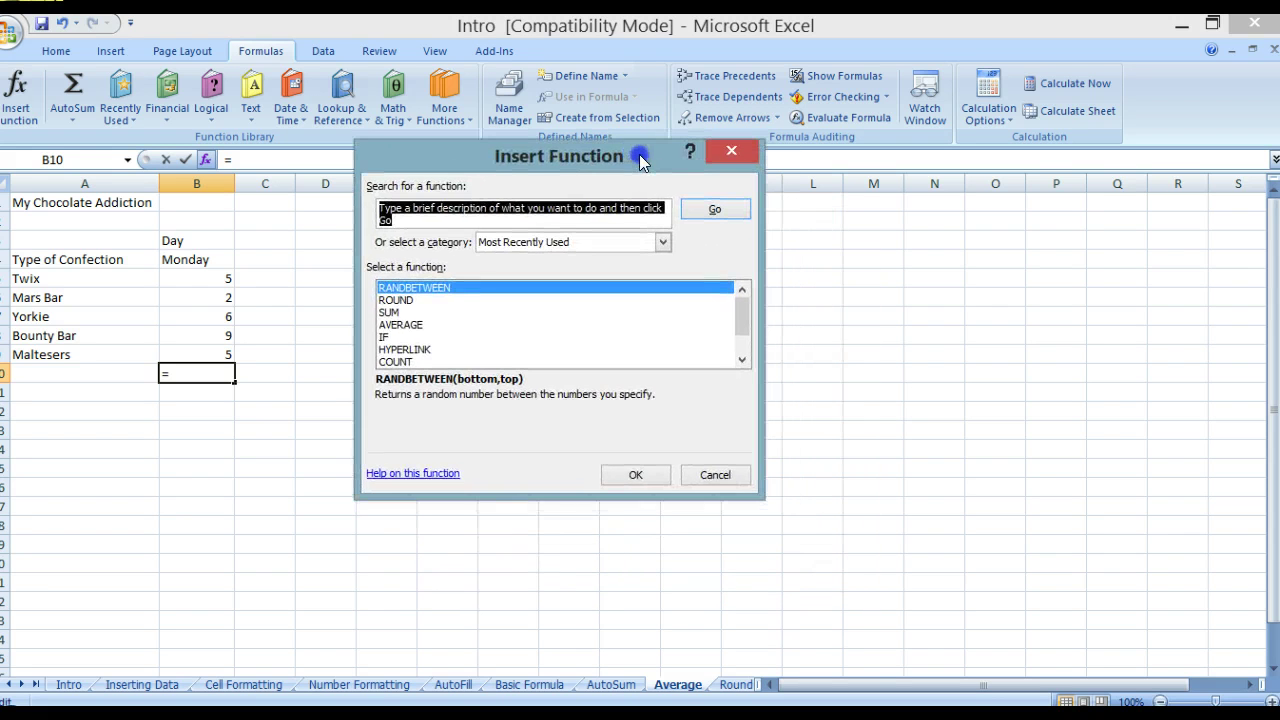
{"action": "left_click", "coordinate": [663, 242]}
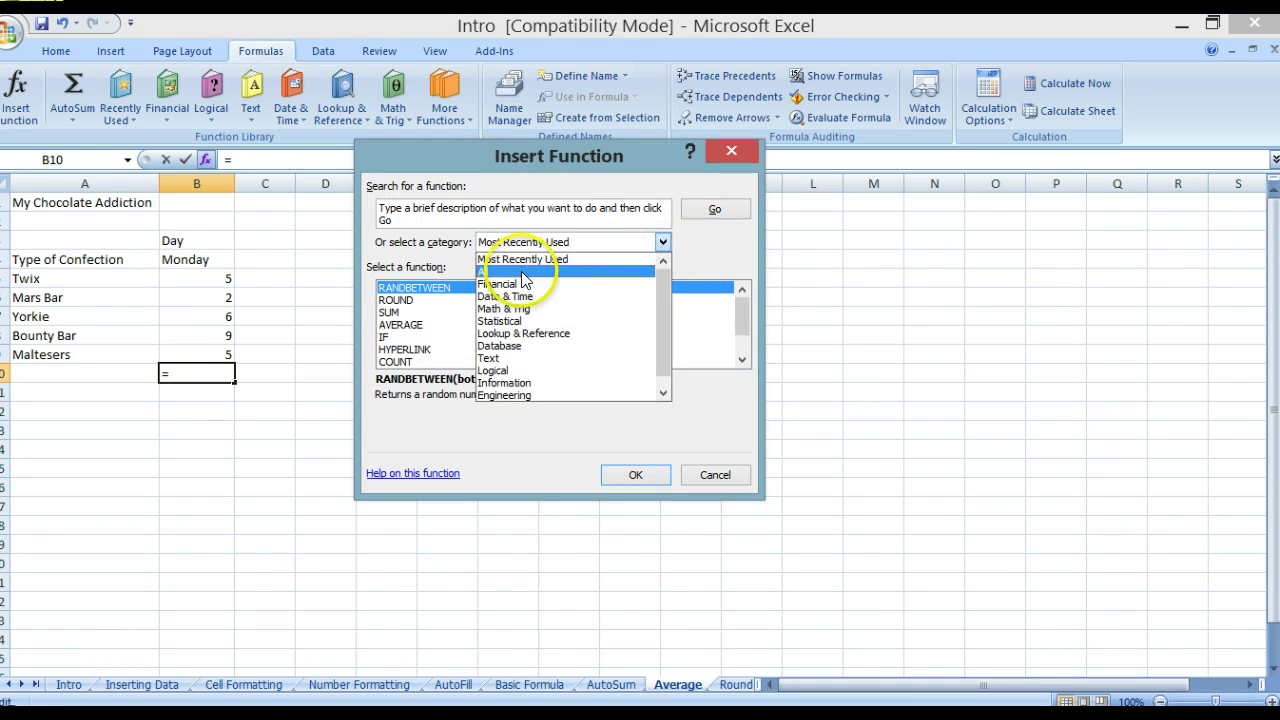
{"action": "left_click", "coordinate": [490, 272]}
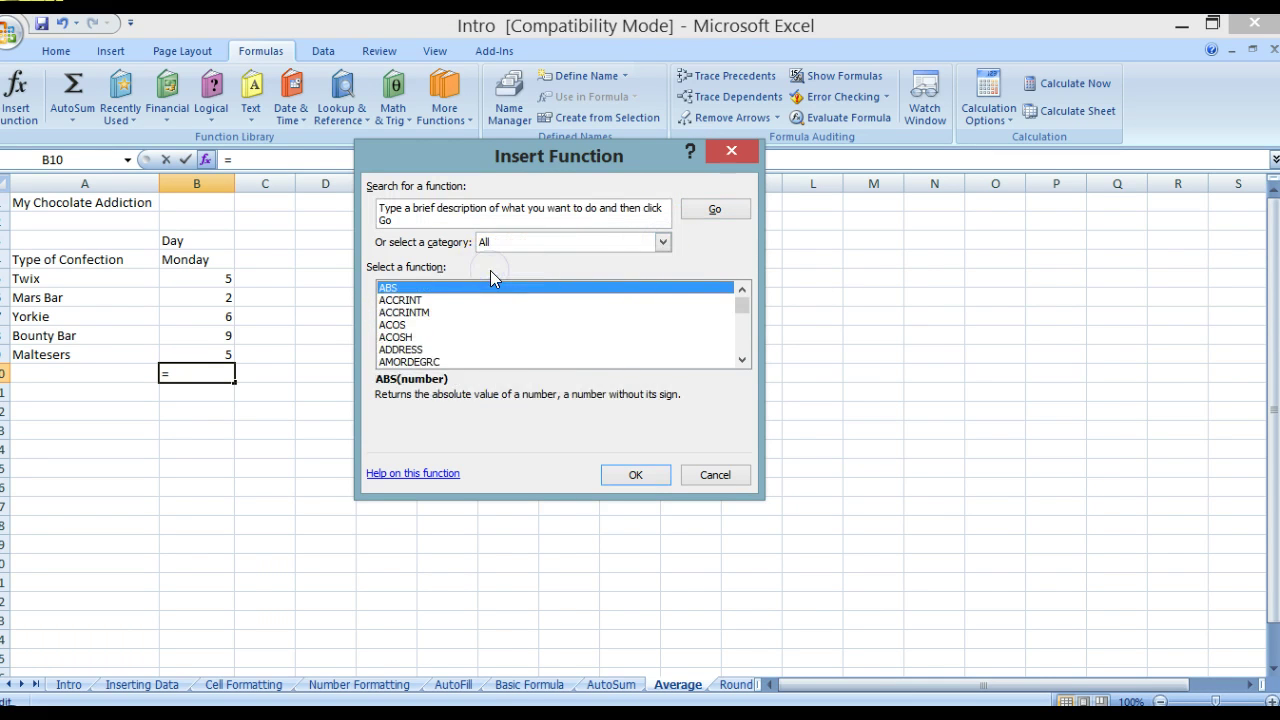
{"action": "left_click", "coordinate": [742, 360]}
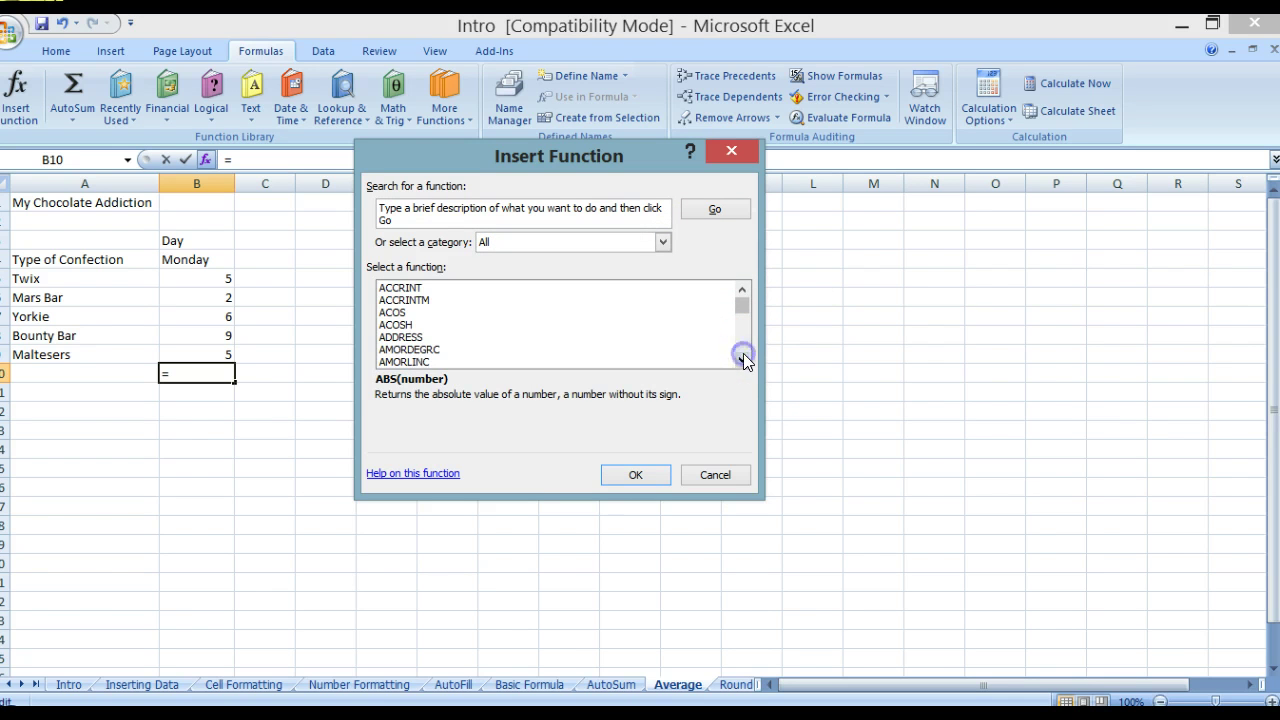
{"action": "left_click", "coordinate": [742, 360]}
{"action": "left_click", "coordinate": [742, 360]}
{"action": "left_click", "coordinate": [742, 360]}
{"action": "left_click", "coordinate": [742, 360]}
{"action": "left_click", "coordinate": [742, 360]}
{"action": "left_click", "coordinate": [742, 360]}
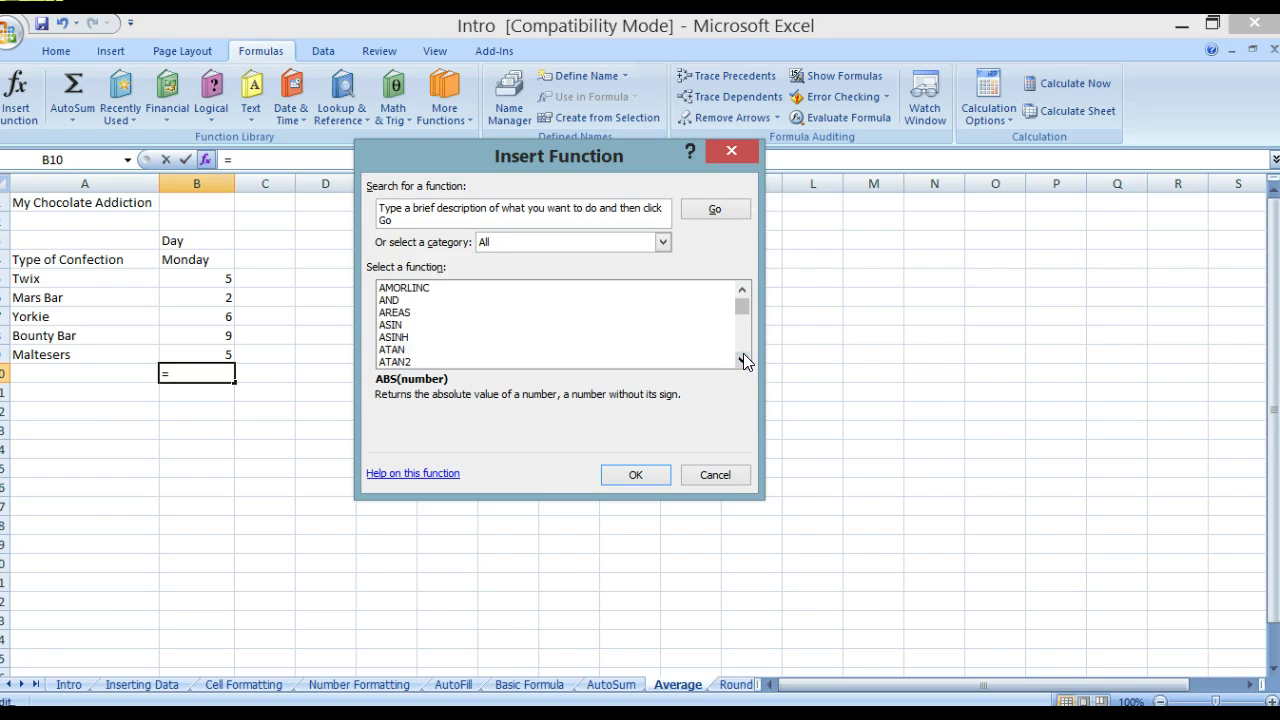
{"action": "left_click", "coordinate": [742, 360]}
{"action": "left_click", "coordinate": [742, 360]}
{"action": "left_click", "coordinate": [742, 360]}
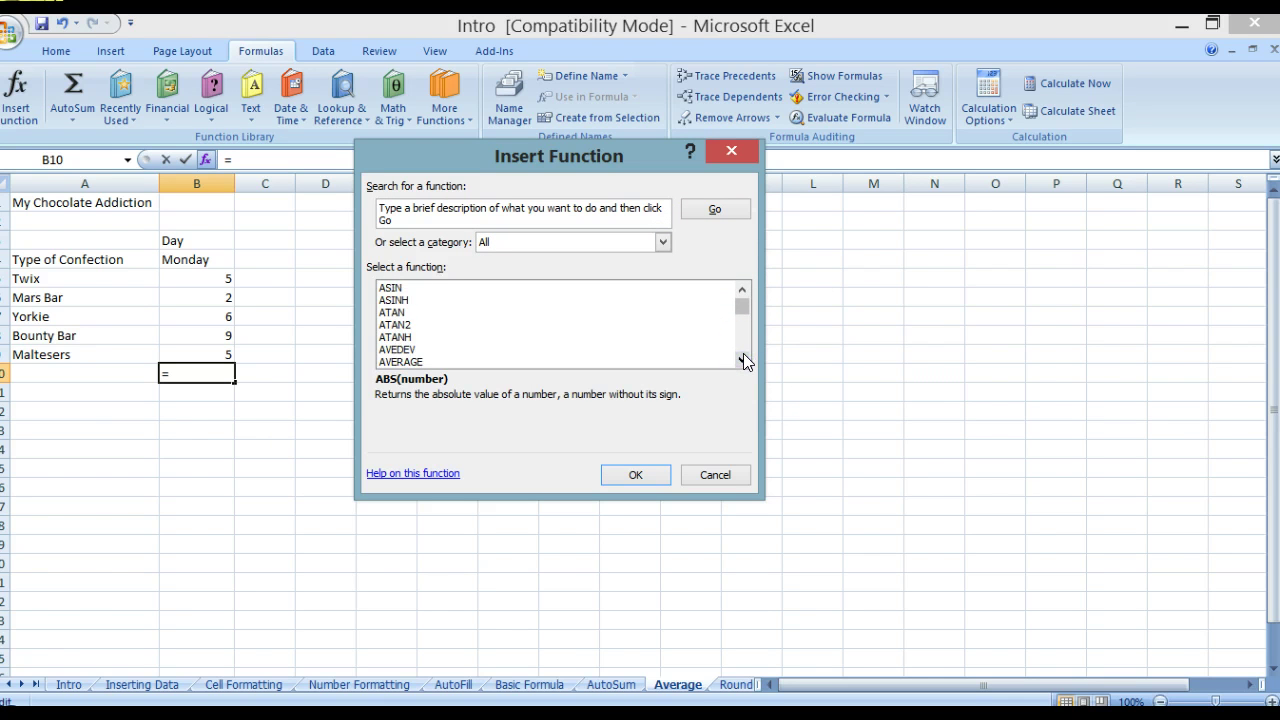
{"action": "left_click", "coordinate": [410, 362]}
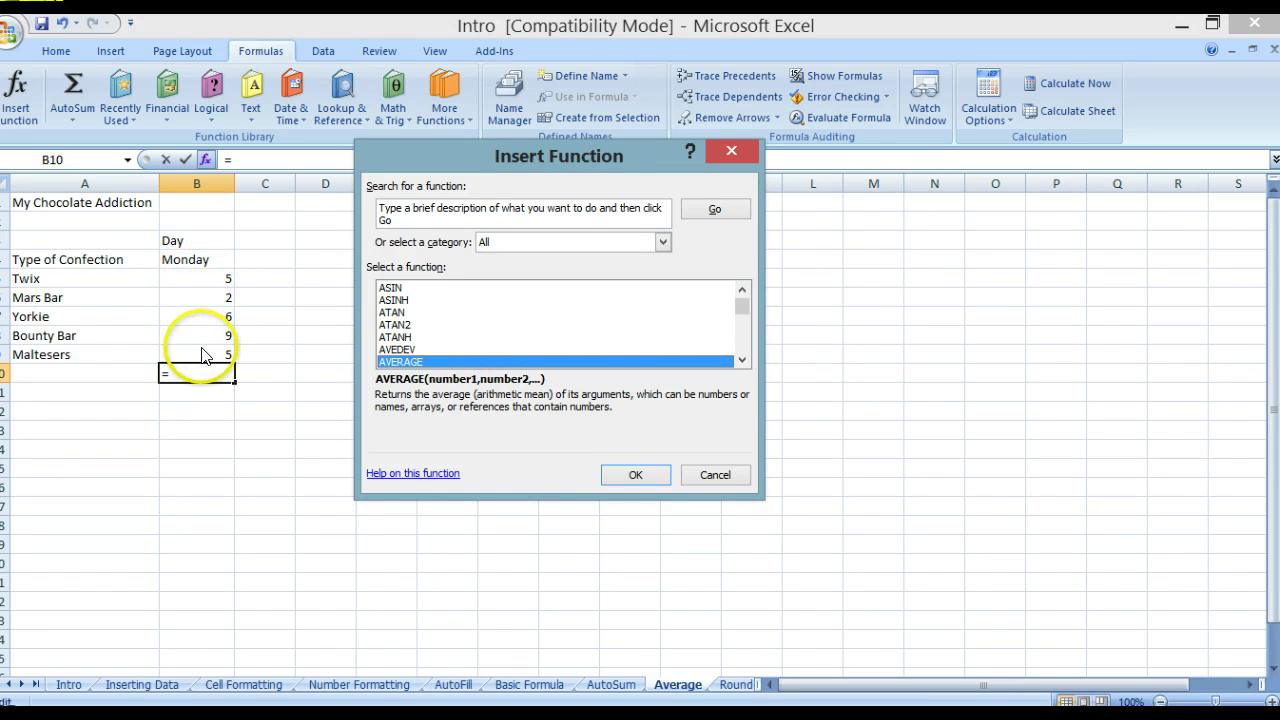
{"action": "left_click", "coordinate": [652, 472]}
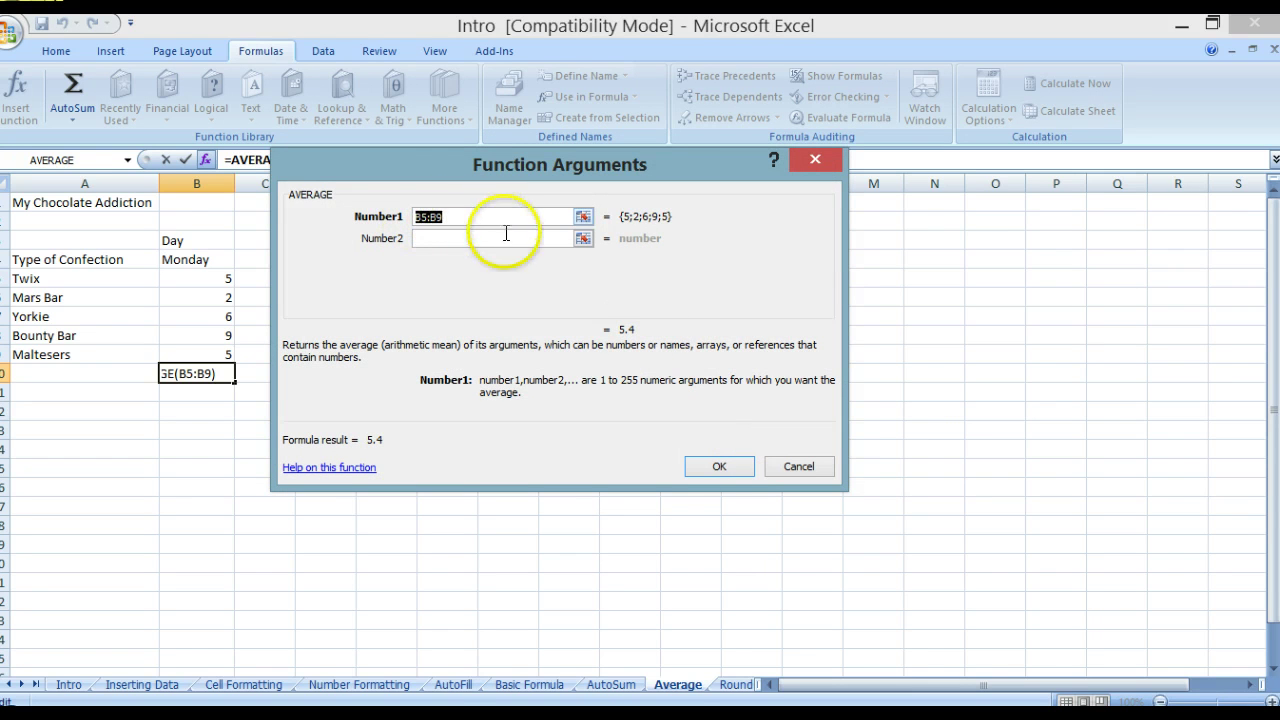
{"action": "left_click", "coordinate": [712, 465]}
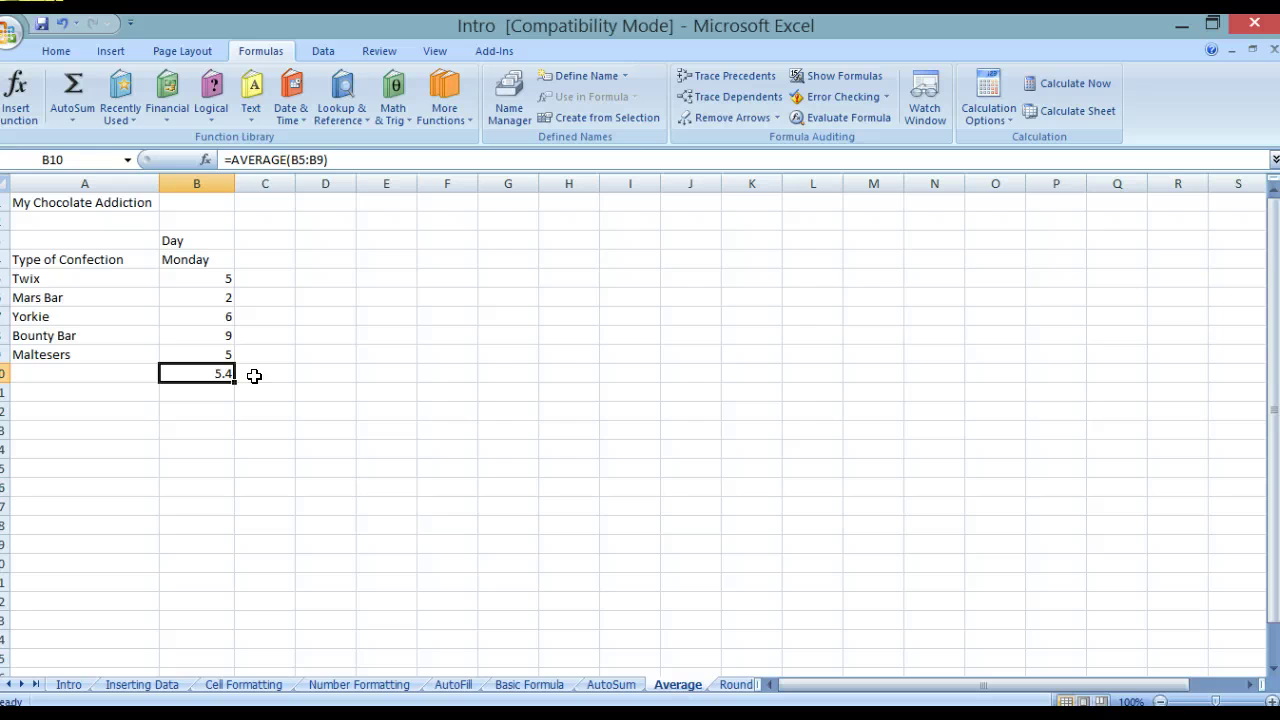
Step: Save the workbook in its current format, continuing past the compatibility check
{"action": "key", "text": "ctrl+s"}
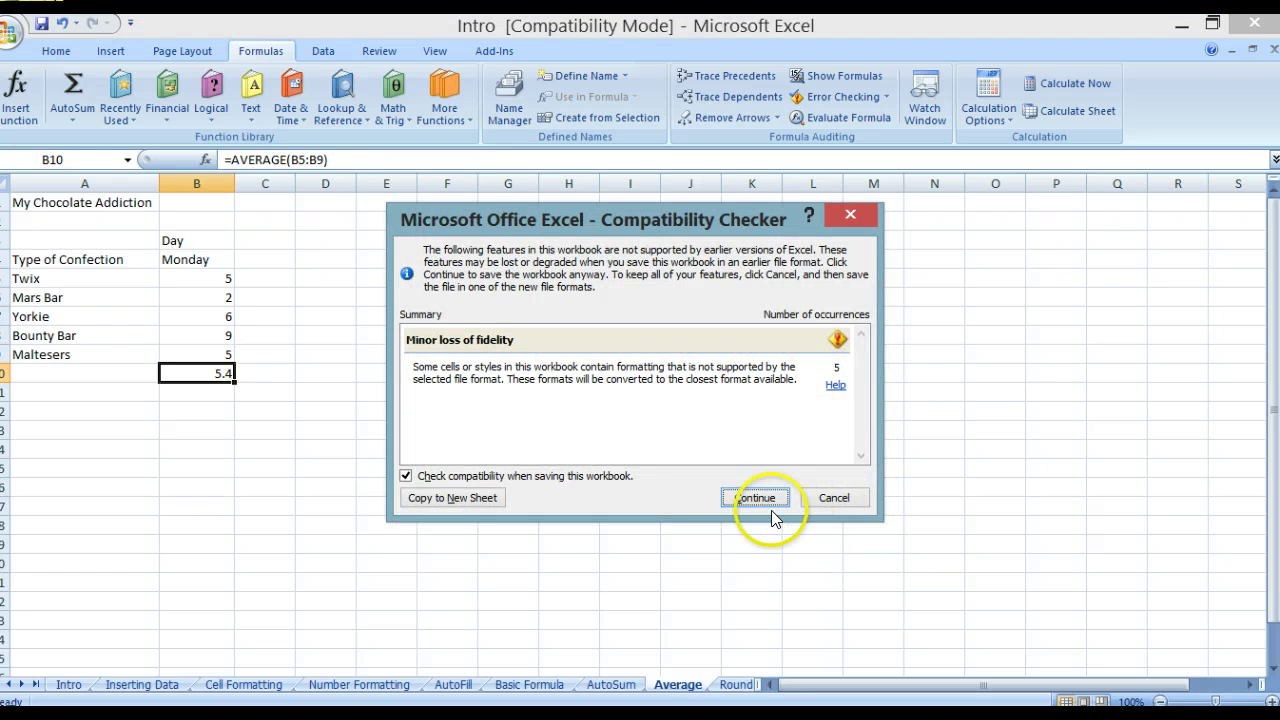
{"action": "left_click", "coordinate": [755, 498]}
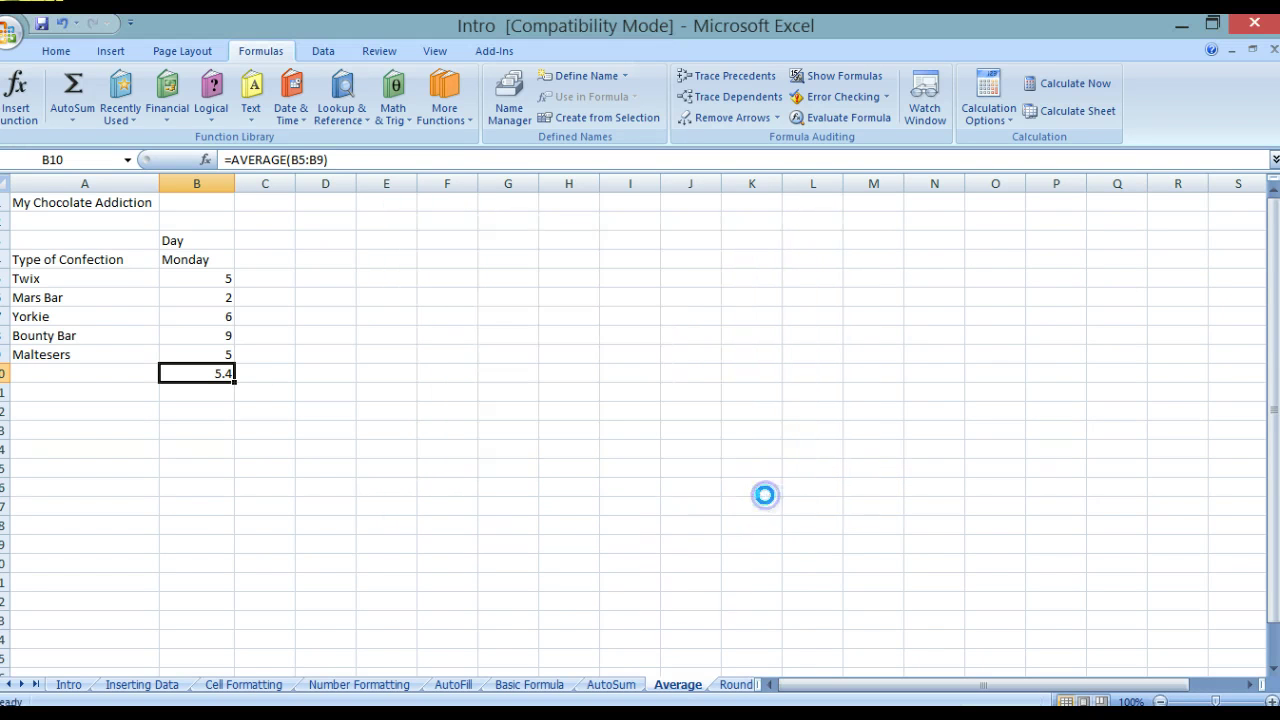
Step: On the Round sheet, widen columns B and A so the Type of Confection heading fits
{"action": "left_click", "coordinate": [736, 685]}
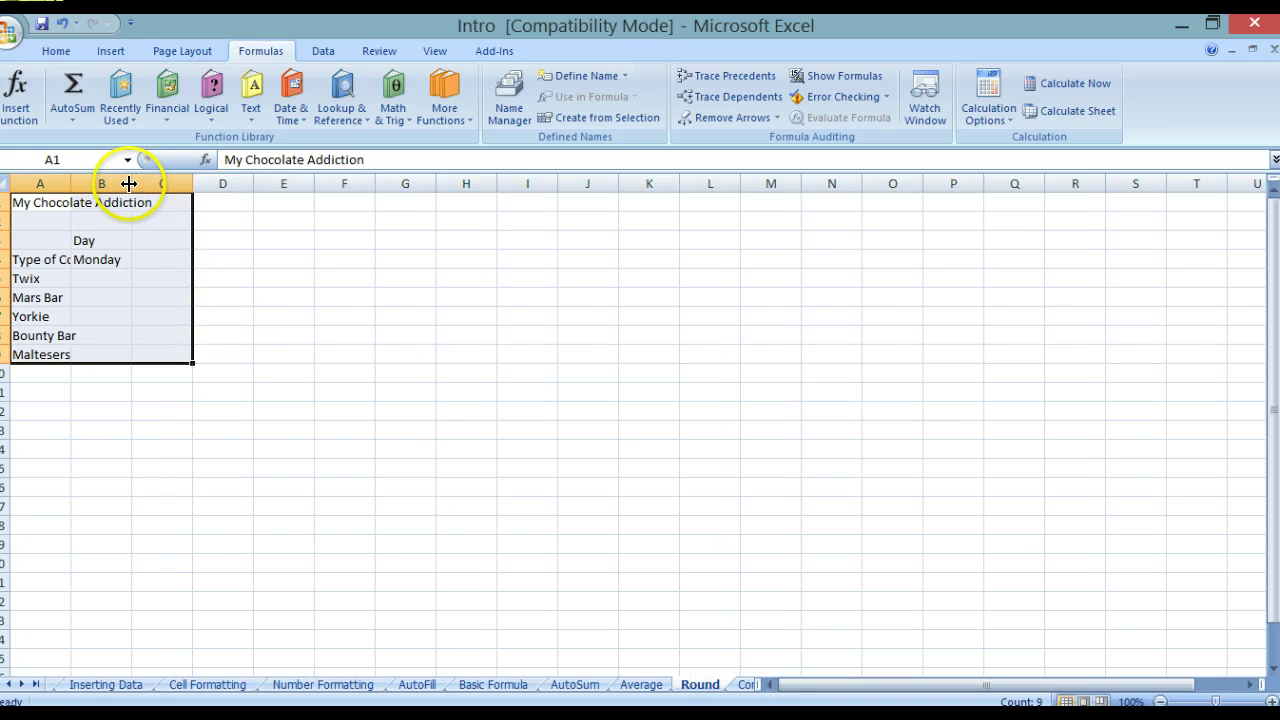
{"action": "left_click_drag", "start_coordinate": [131, 183], "coordinate": [174, 183]}
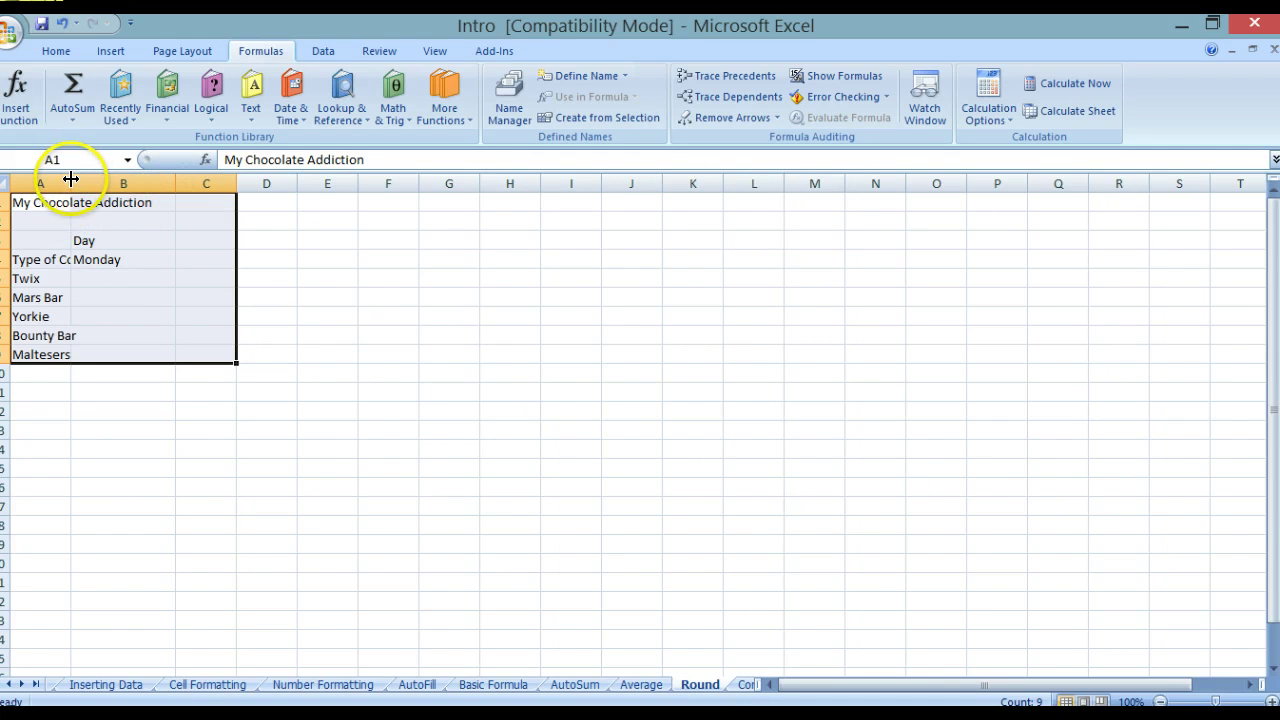
{"action": "left_click_drag", "start_coordinate": [71, 183], "coordinate": [135, 183]}
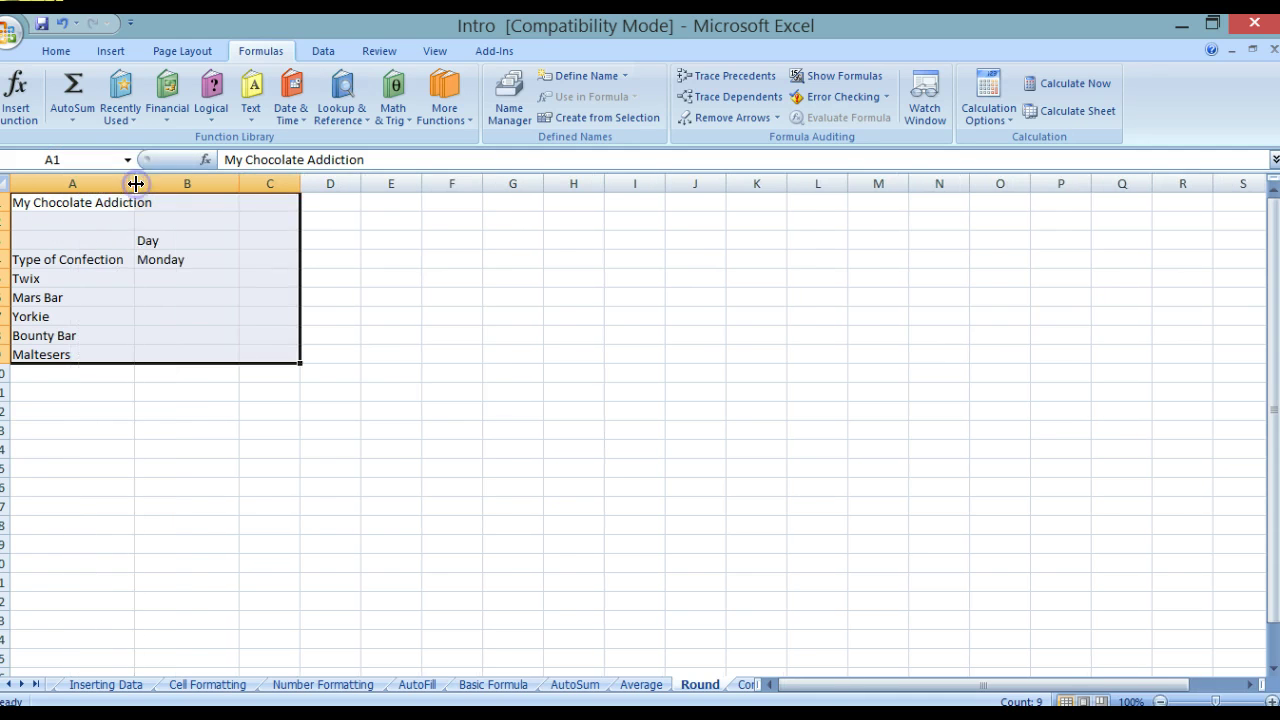
Step: On the Round sheet, enter the Monday values 3.25, 2.10, 4.2 and 962 in B5:B8
{"action": "left_click", "coordinate": [205, 274]}
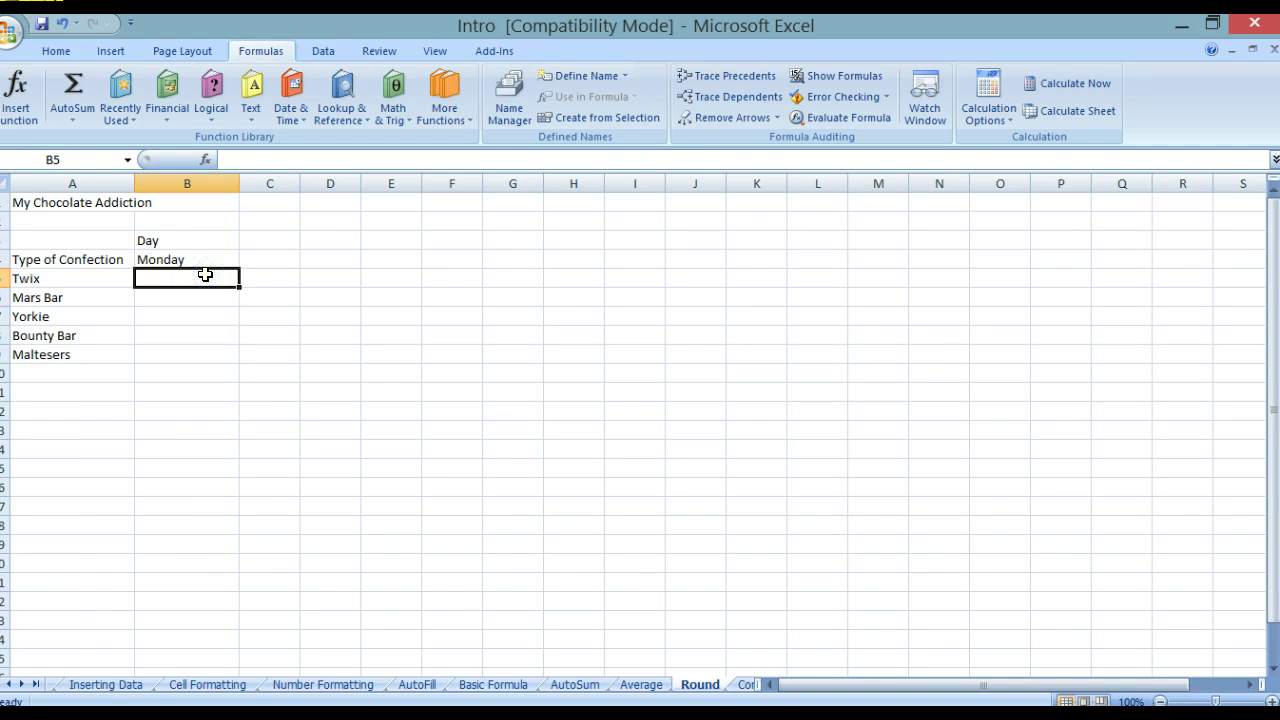
{"action": "type", "text": "3."}
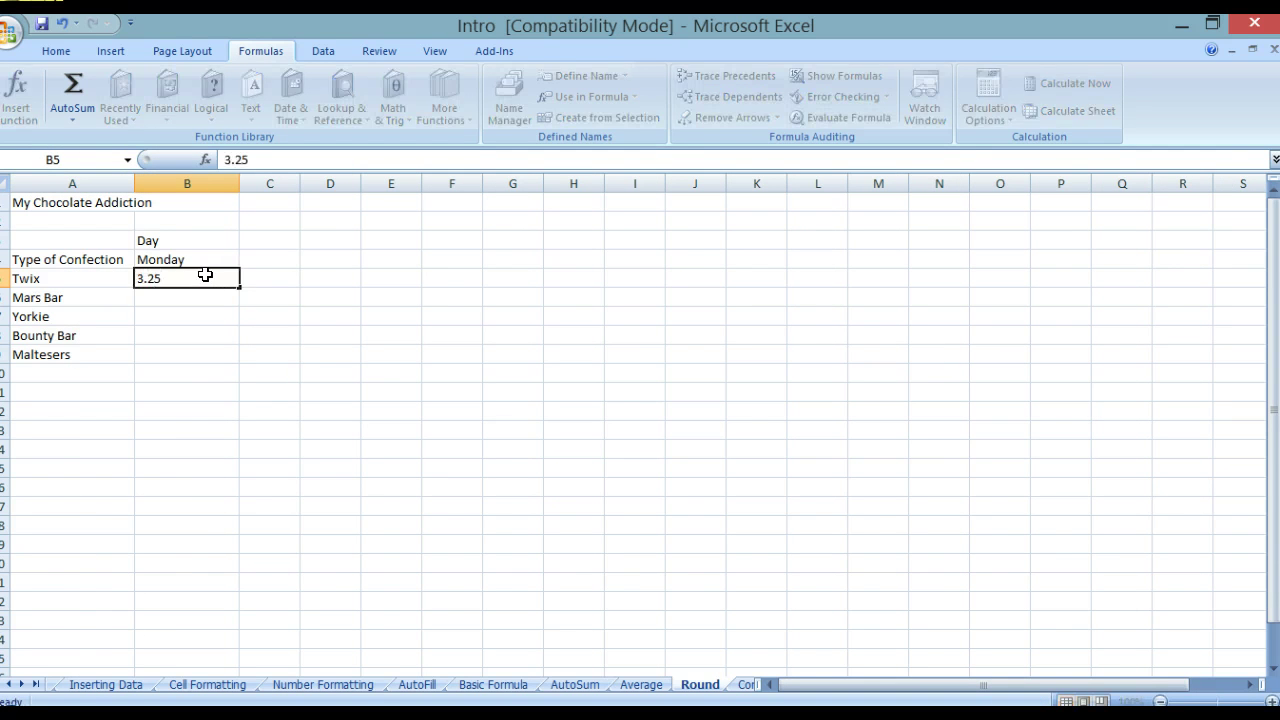
{"action": "type", "text": "25"}
{"action": "key", "text": "Return"}
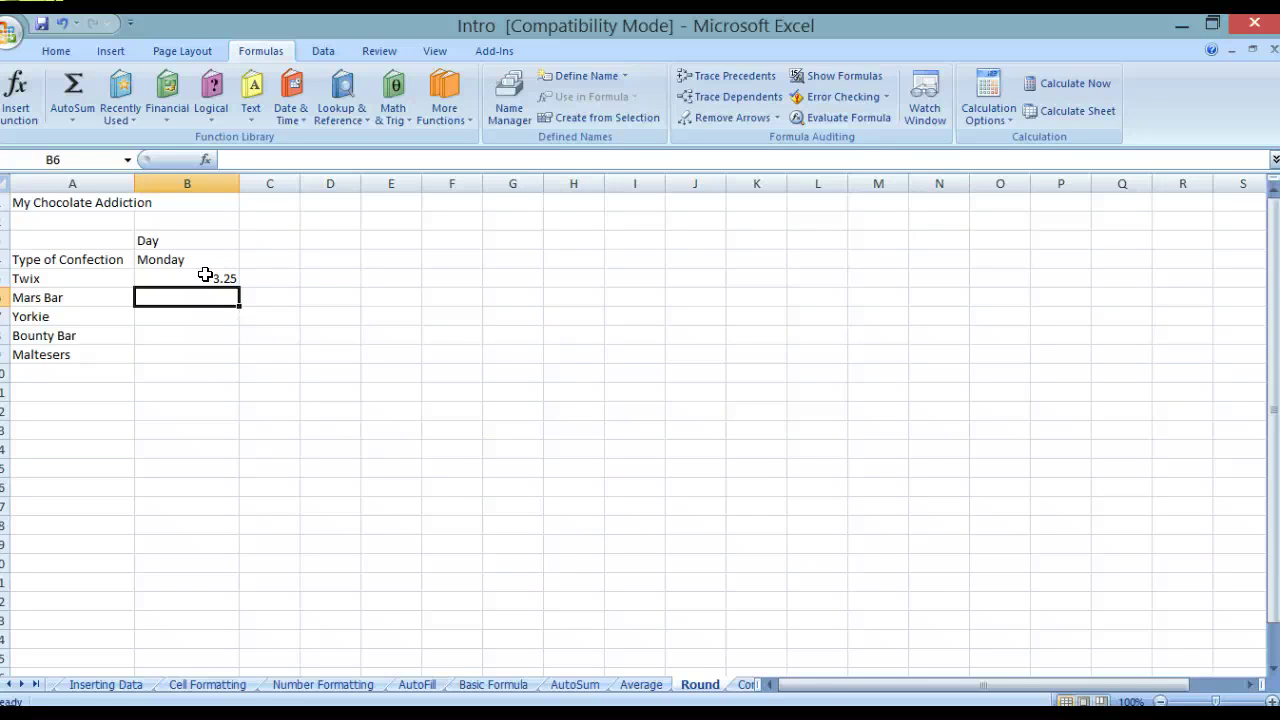
{"action": "type", "text": "2.10"}
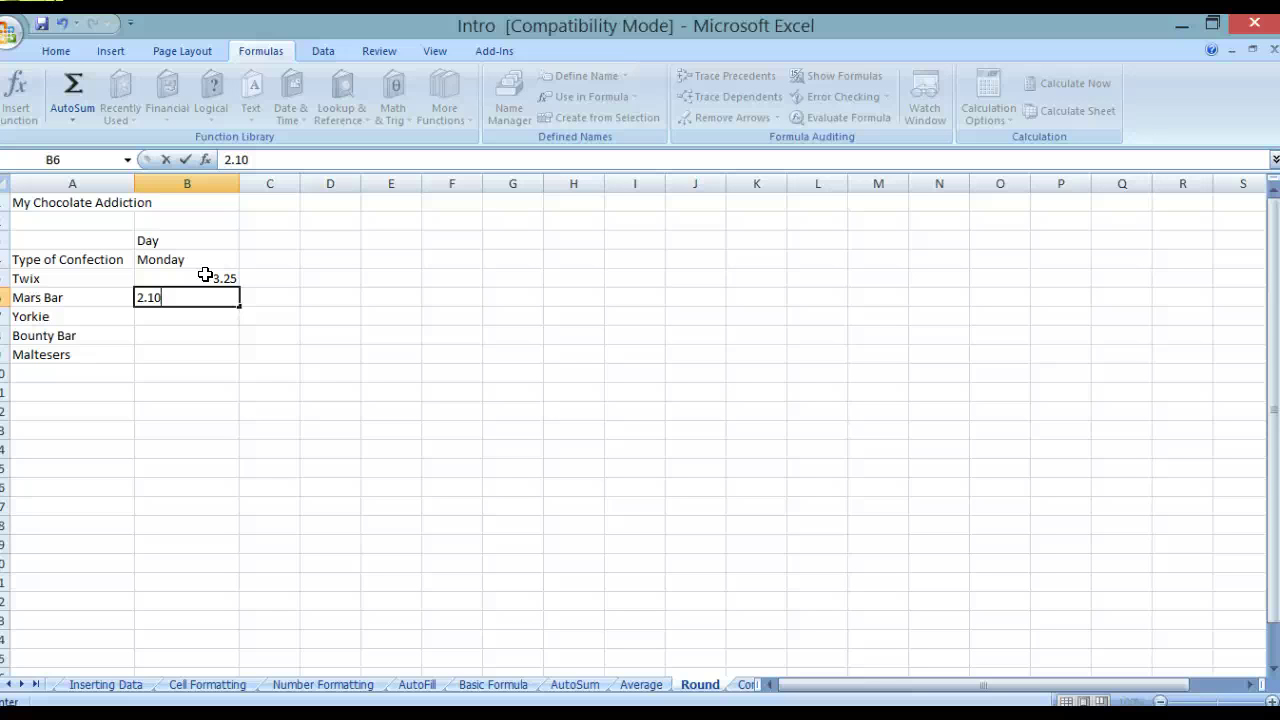
{"action": "key", "text": "Return"}
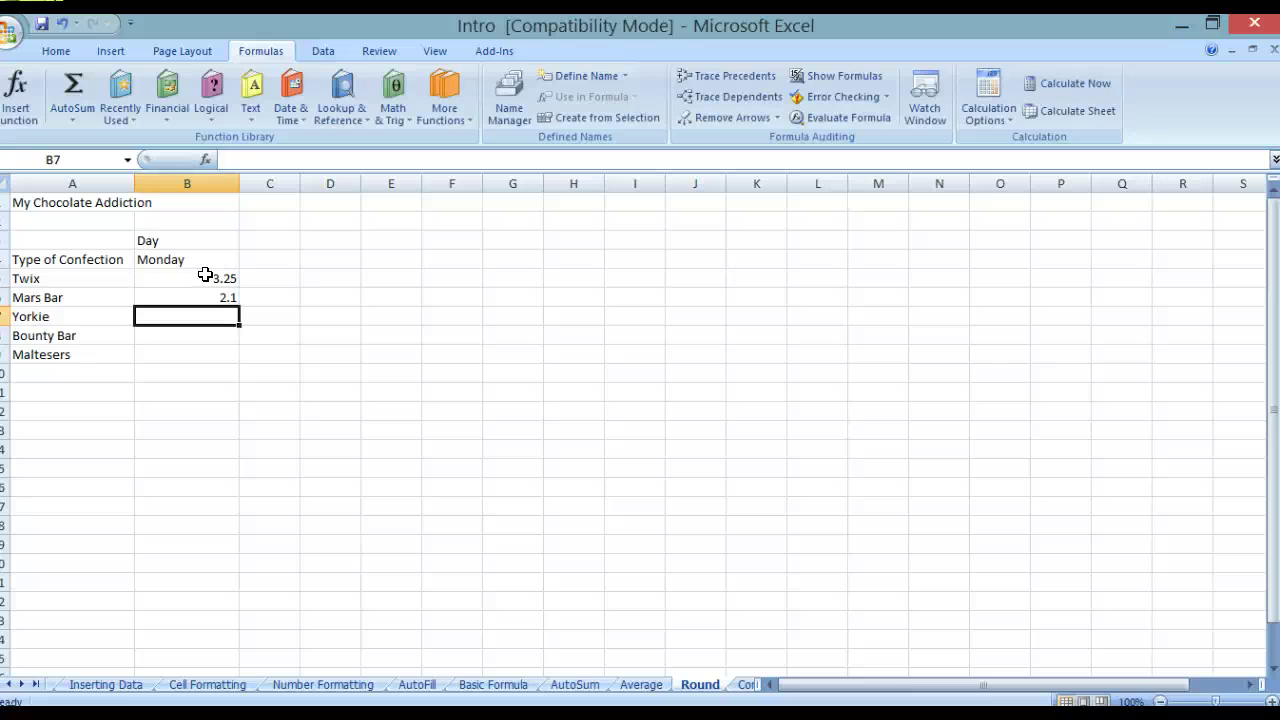
{"action": "type", "text": "4.2"}
{"action": "key", "text": "Return"}
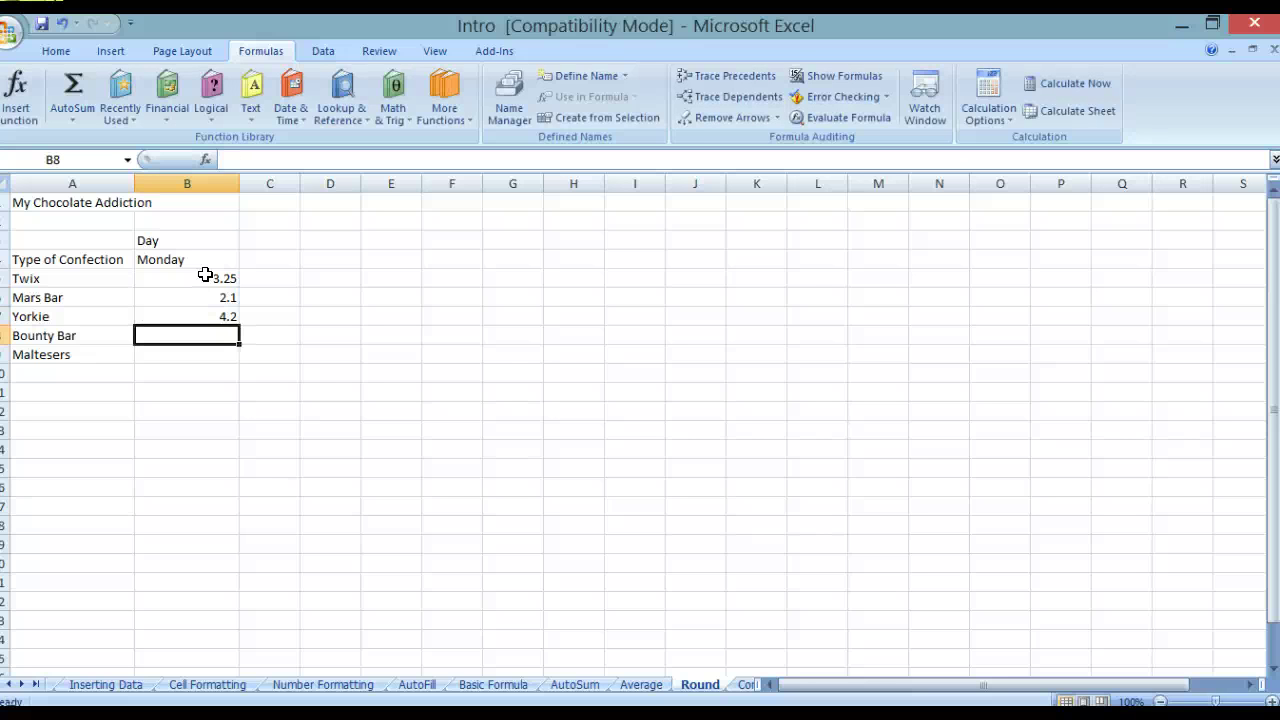
{"action": "type", "text": "962"}
{"action": "key", "text": "Return"}
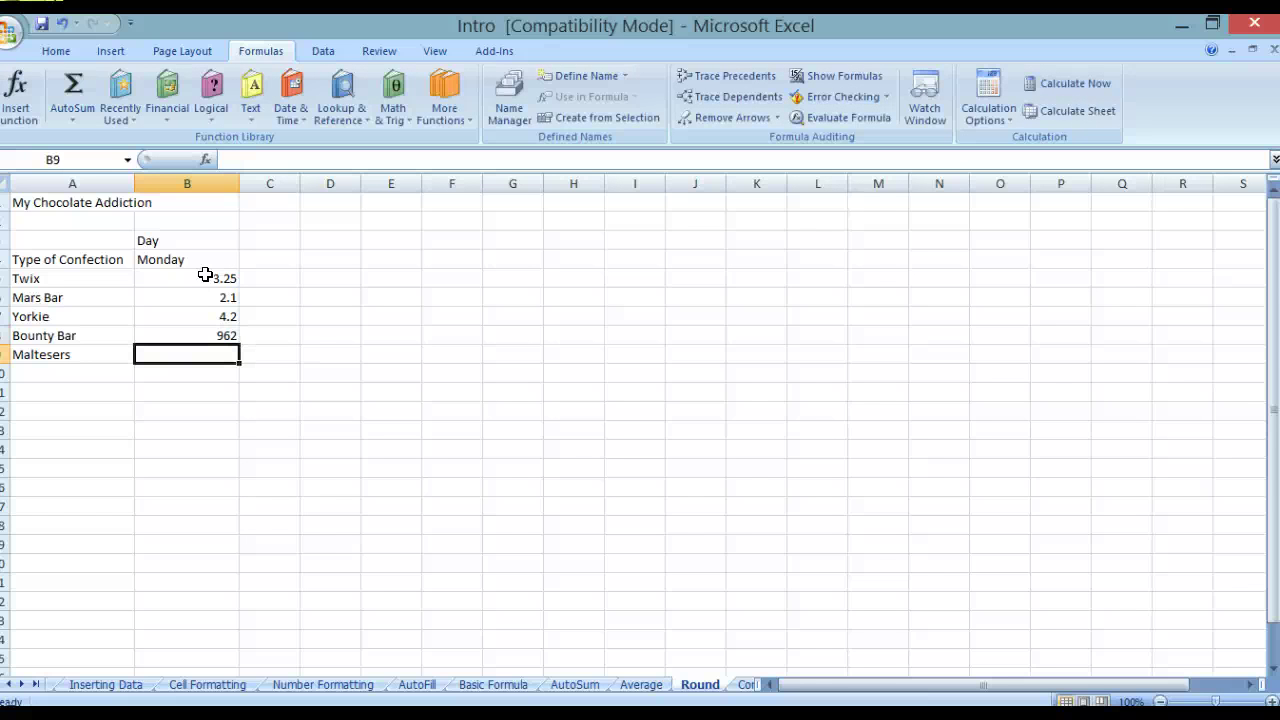
Step: Correct the Bounty Bar value in B8 to 9.62 and enter 2.51 for Maltesers in B9
{"action": "left_click", "coordinate": [232, 336]}
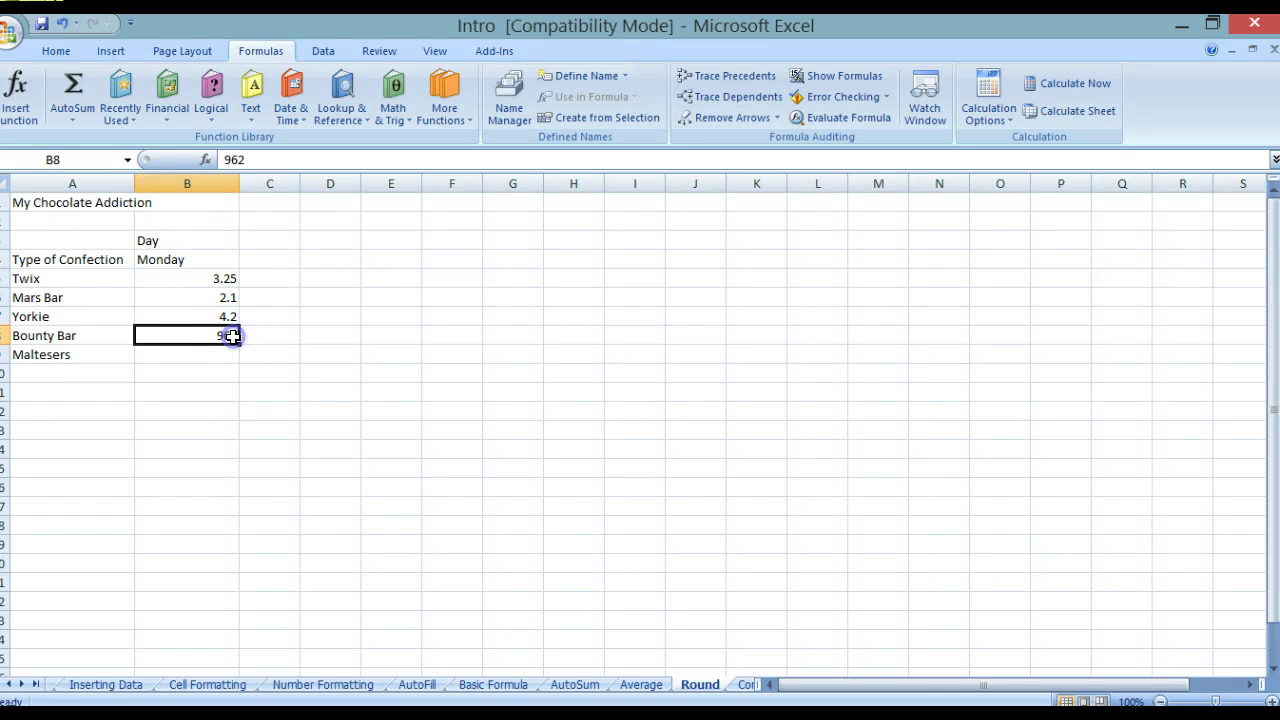
{"action": "left_click", "coordinate": [230, 160]}
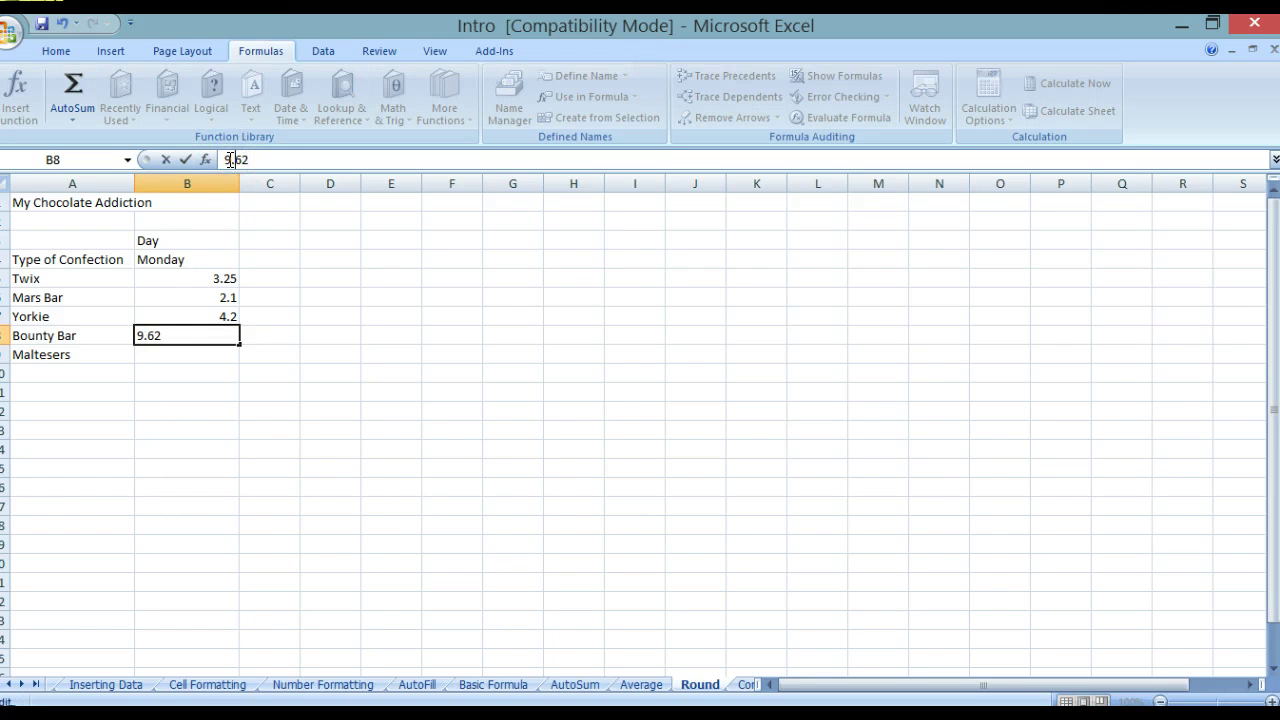
{"action": "type", "text": "."}
{"action": "left_click", "coordinate": [211, 354]}
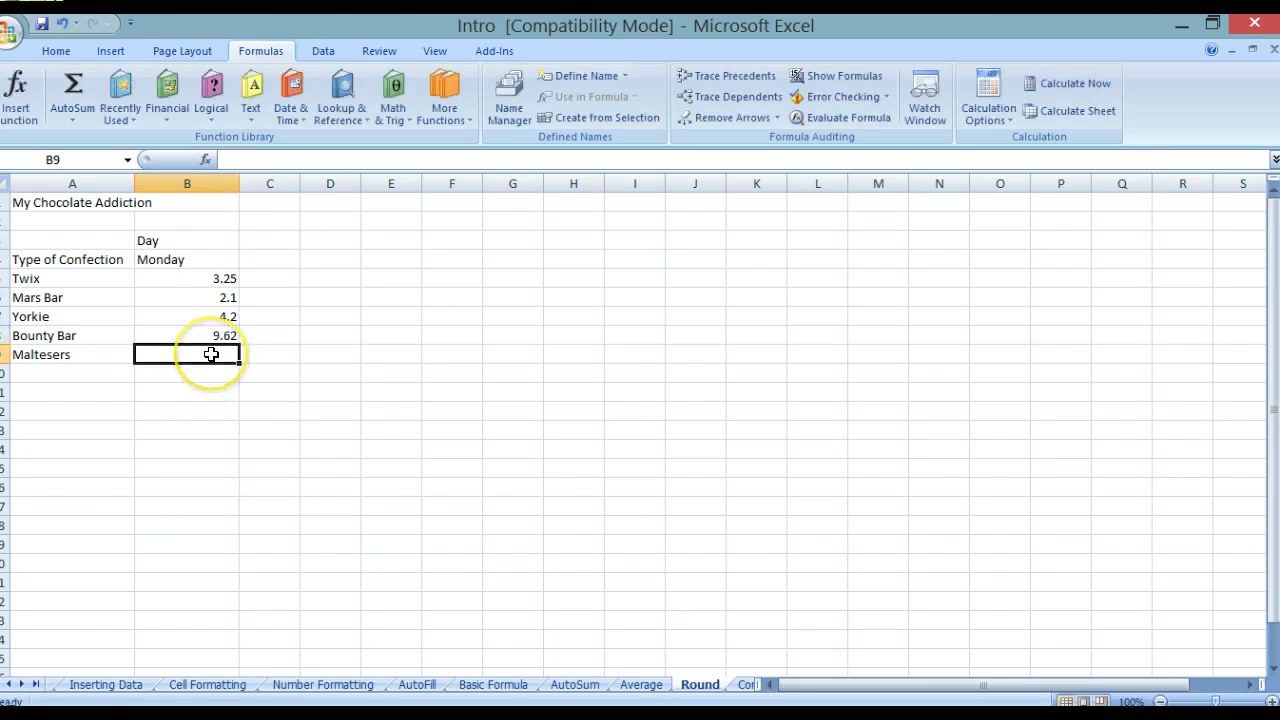
{"action": "type", "text": "2.5"}
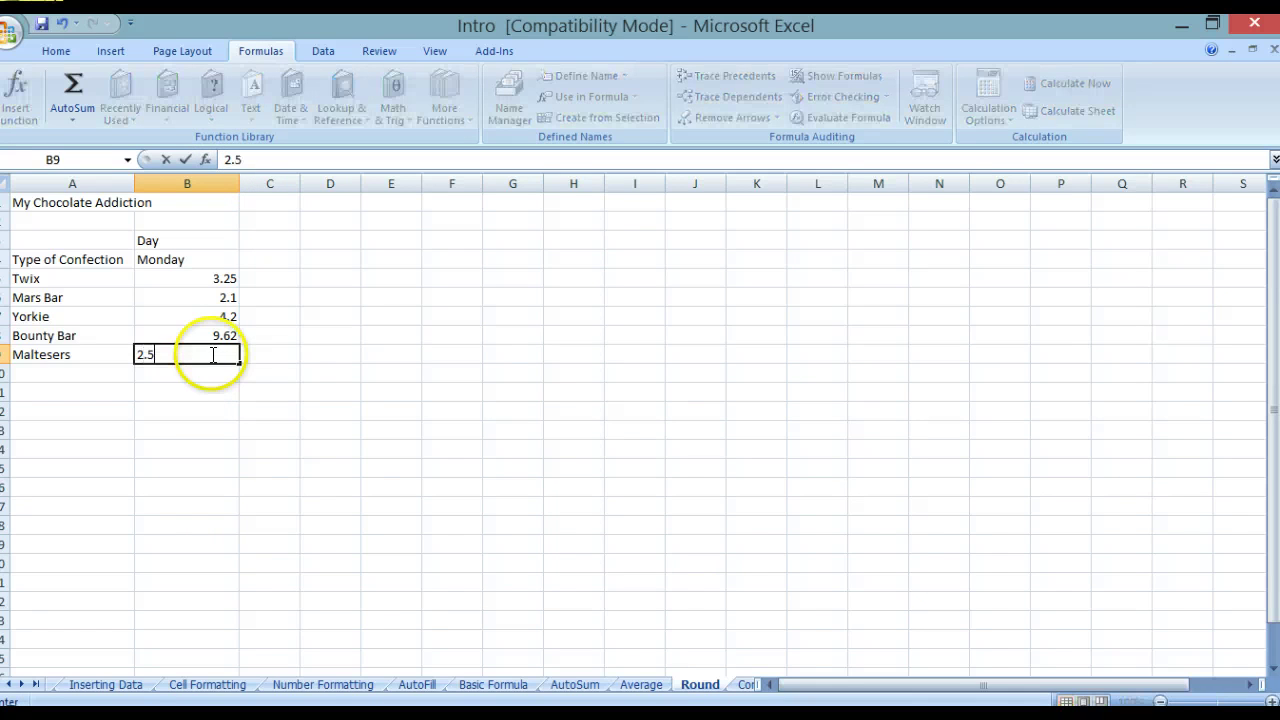
{"action": "type", "text": "1"}
{"action": "left_click", "coordinate": [233, 374]}
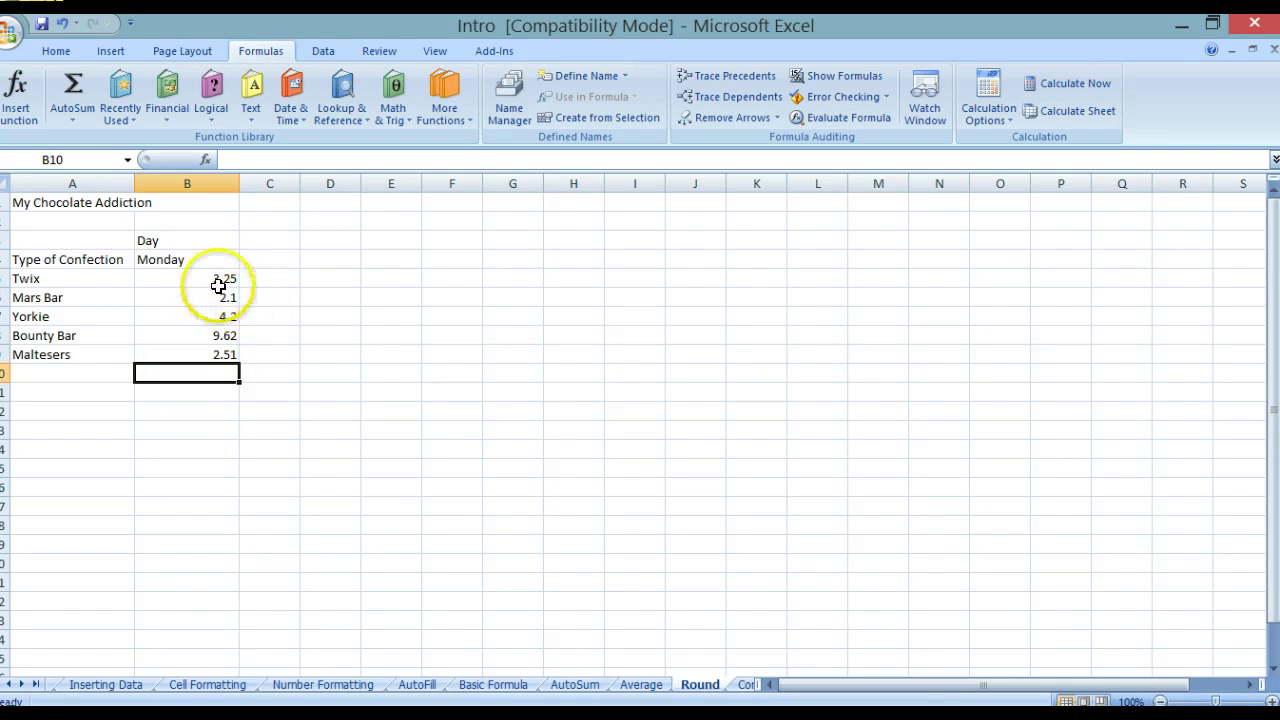
Step: Apply the Currency number format to the Monday values in B5:B9
{"action": "left_click_drag", "start_coordinate": [206, 280], "coordinate": [214, 345]}
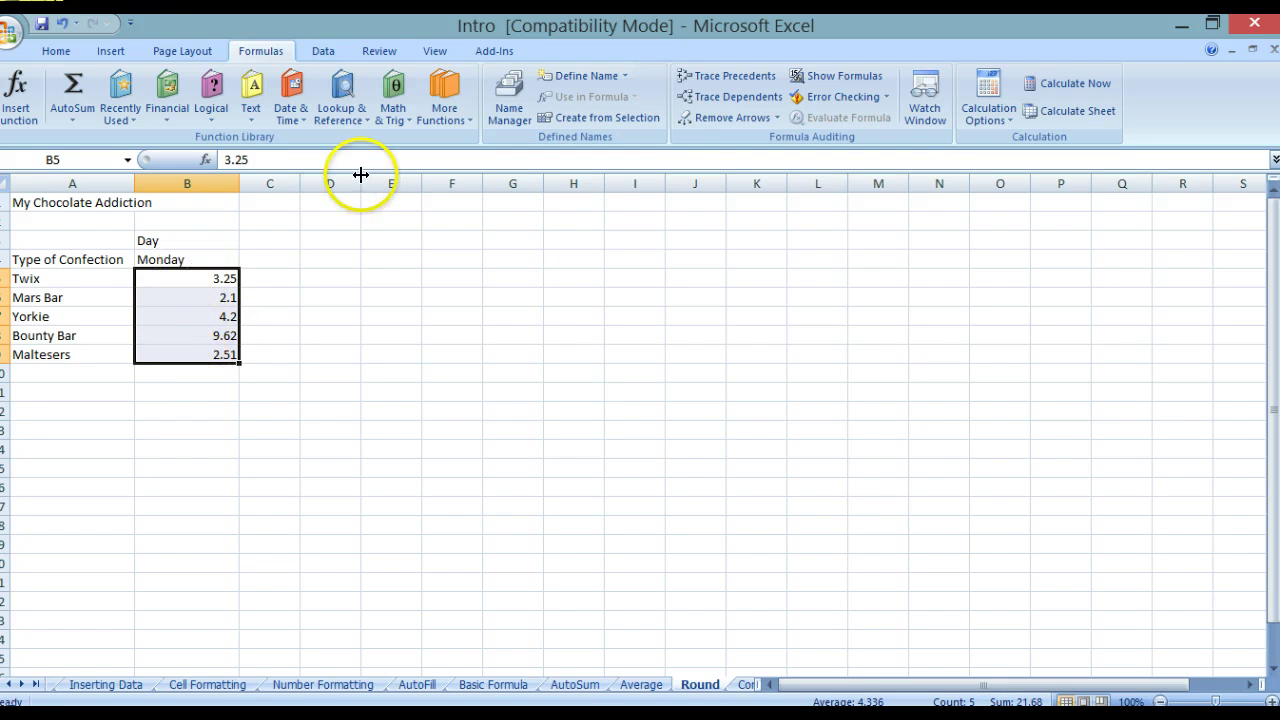
{"action": "left_click", "coordinate": [58, 51]}
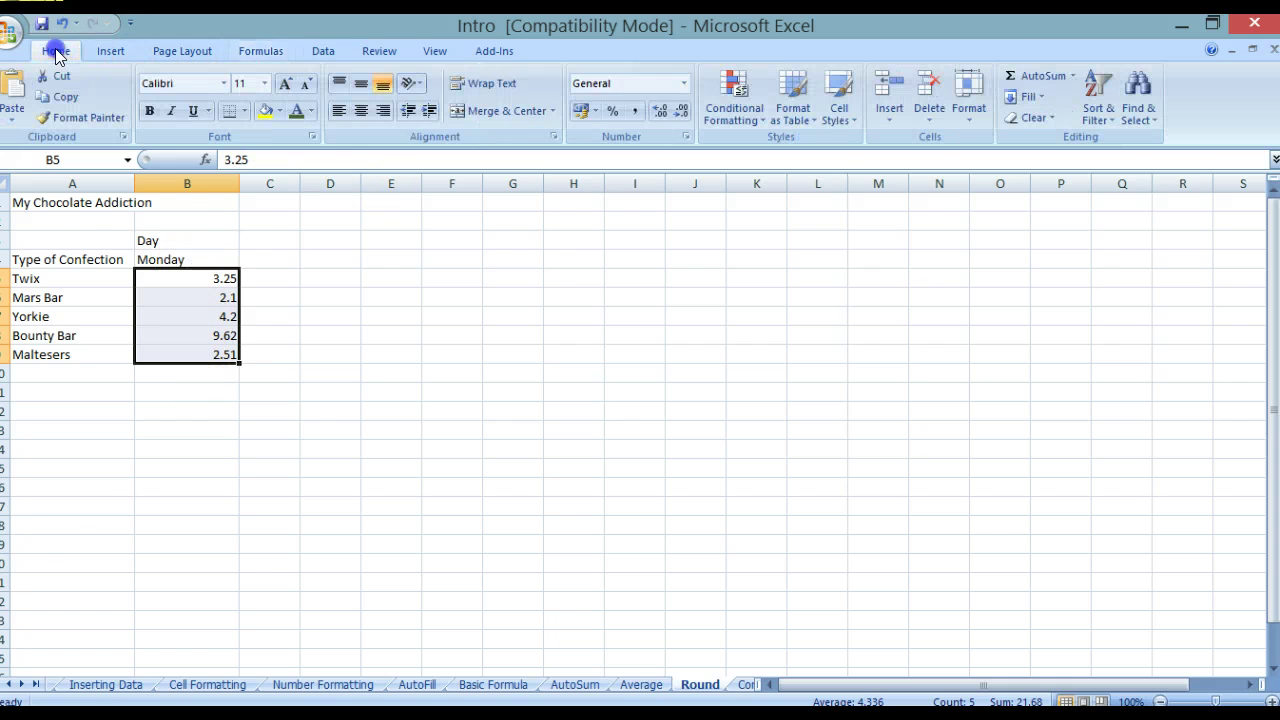
{"action": "left_click", "coordinate": [686, 87]}
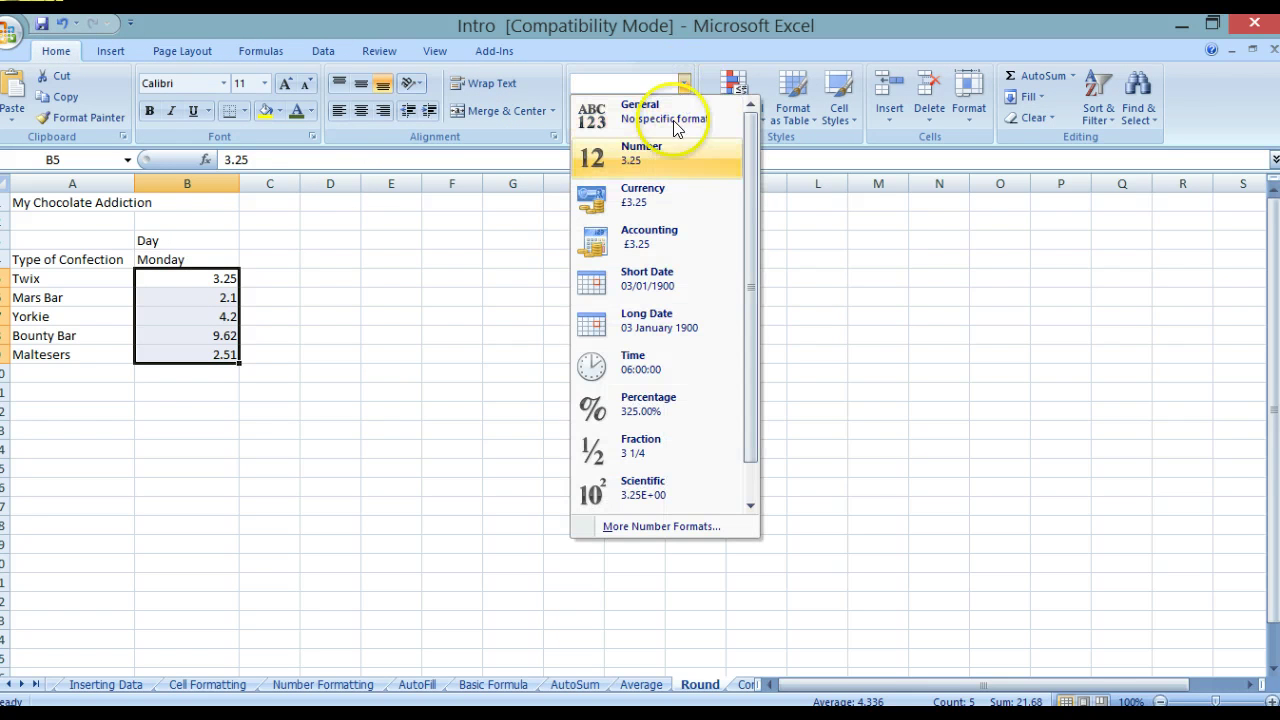
{"action": "left_click", "coordinate": [636, 203]}
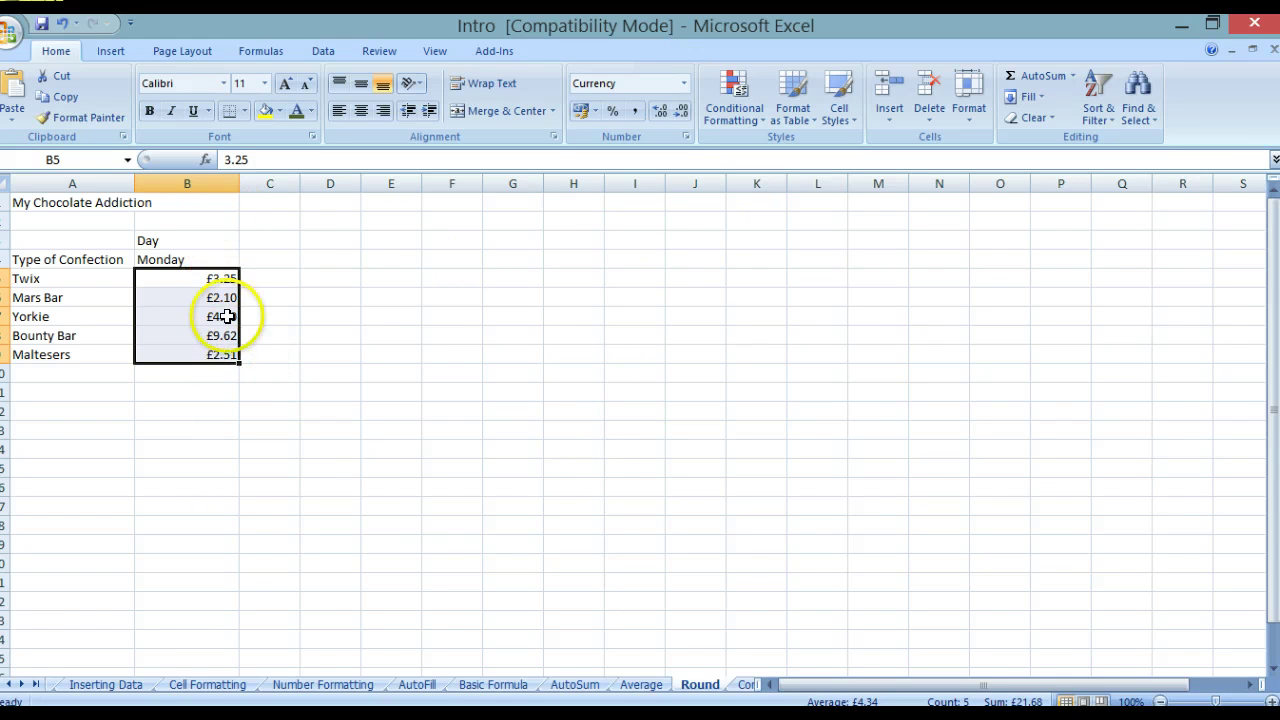
Step: Insert the AVERAGE function from the recently used functions into B10, accepting the range B5:B9
{"action": "left_click", "coordinate": [221, 371]}
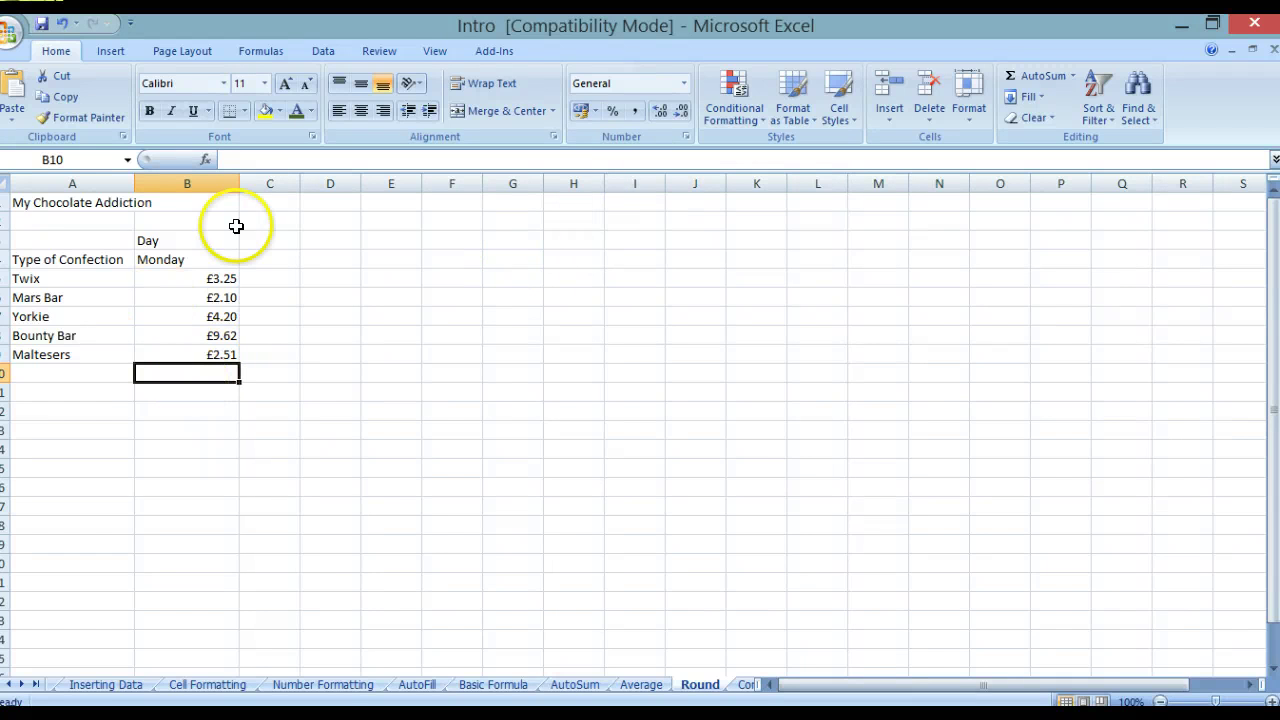
{"action": "left_click", "coordinate": [258, 50]}
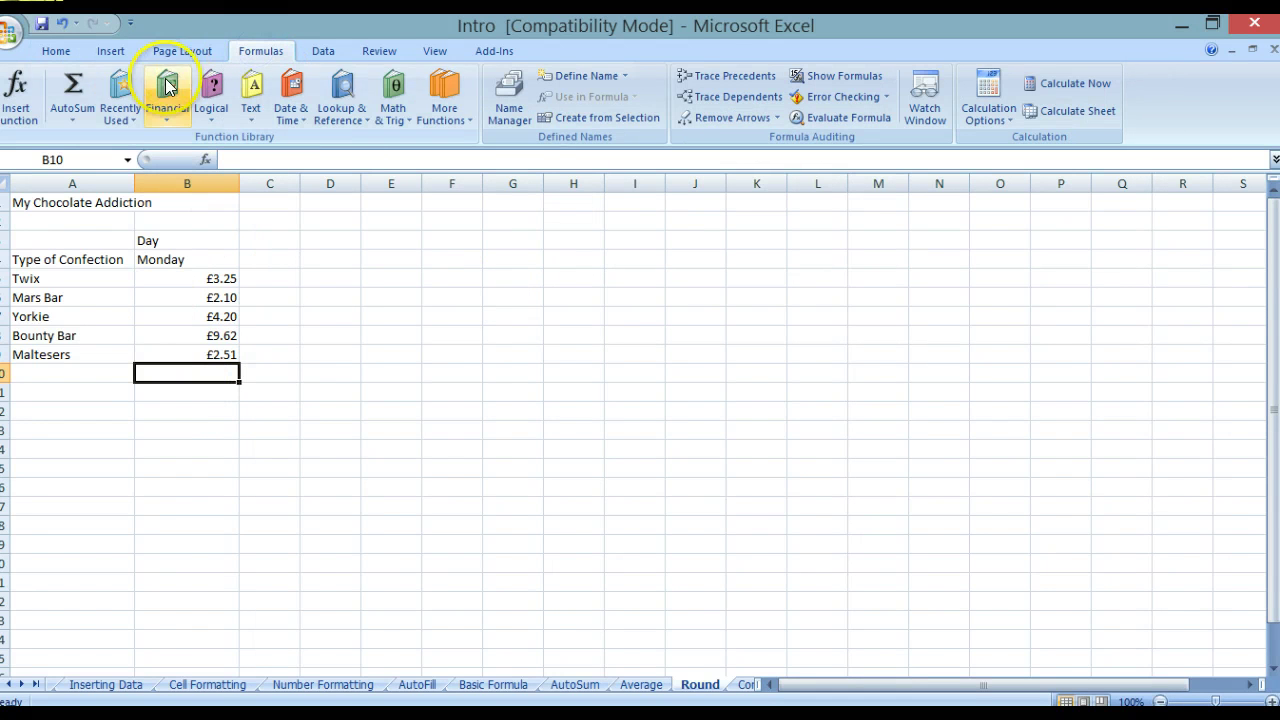
{"action": "left_click", "coordinate": [120, 113]}
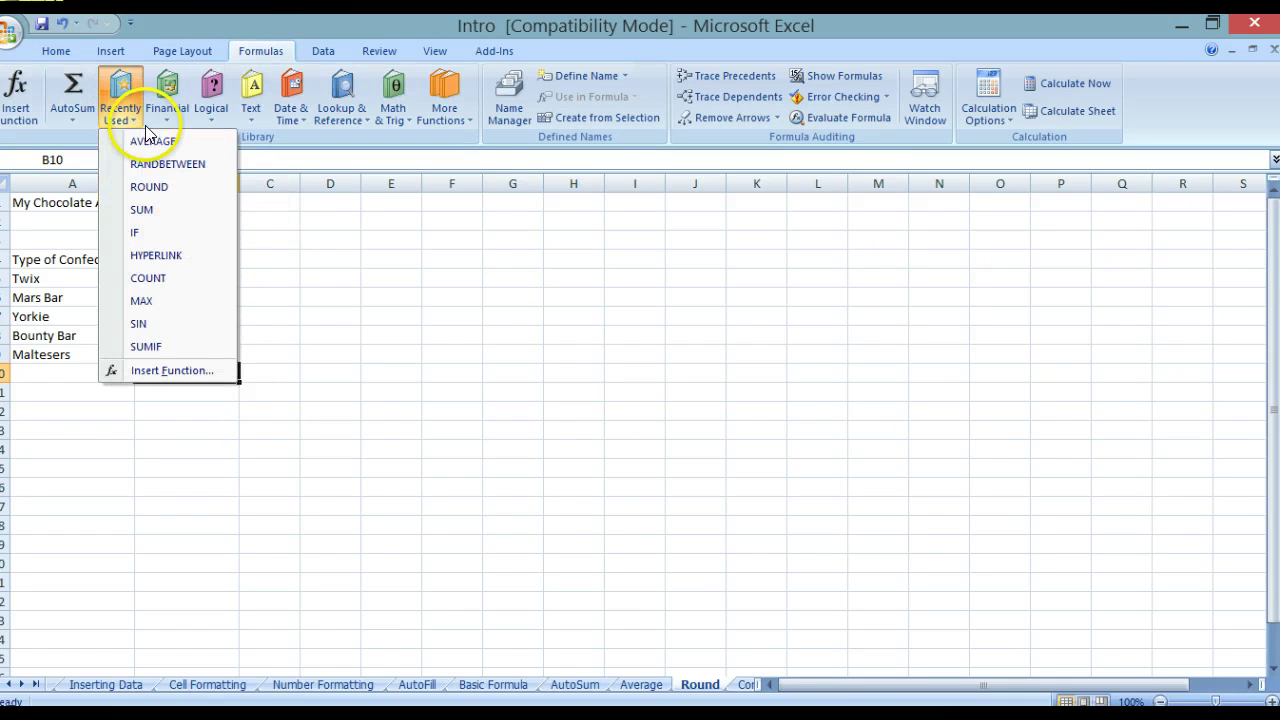
{"action": "left_click", "coordinate": [152, 142]}
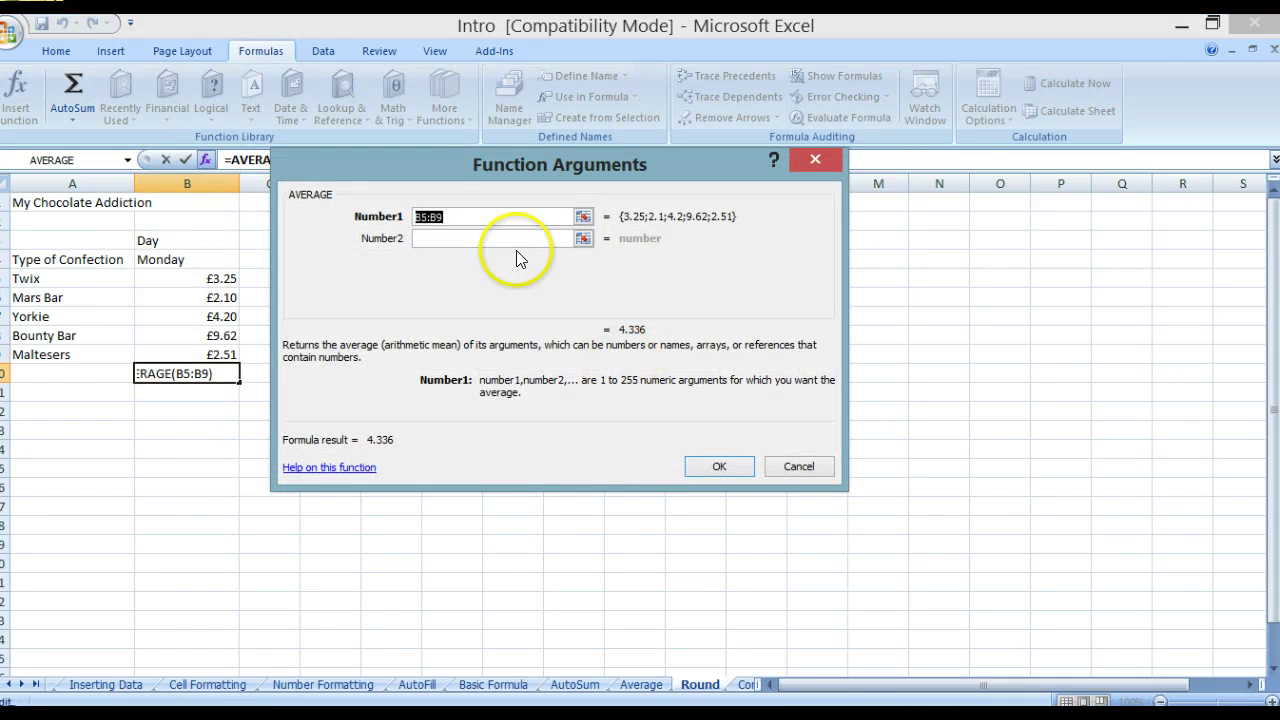
{"action": "left_click", "coordinate": [719, 465]}
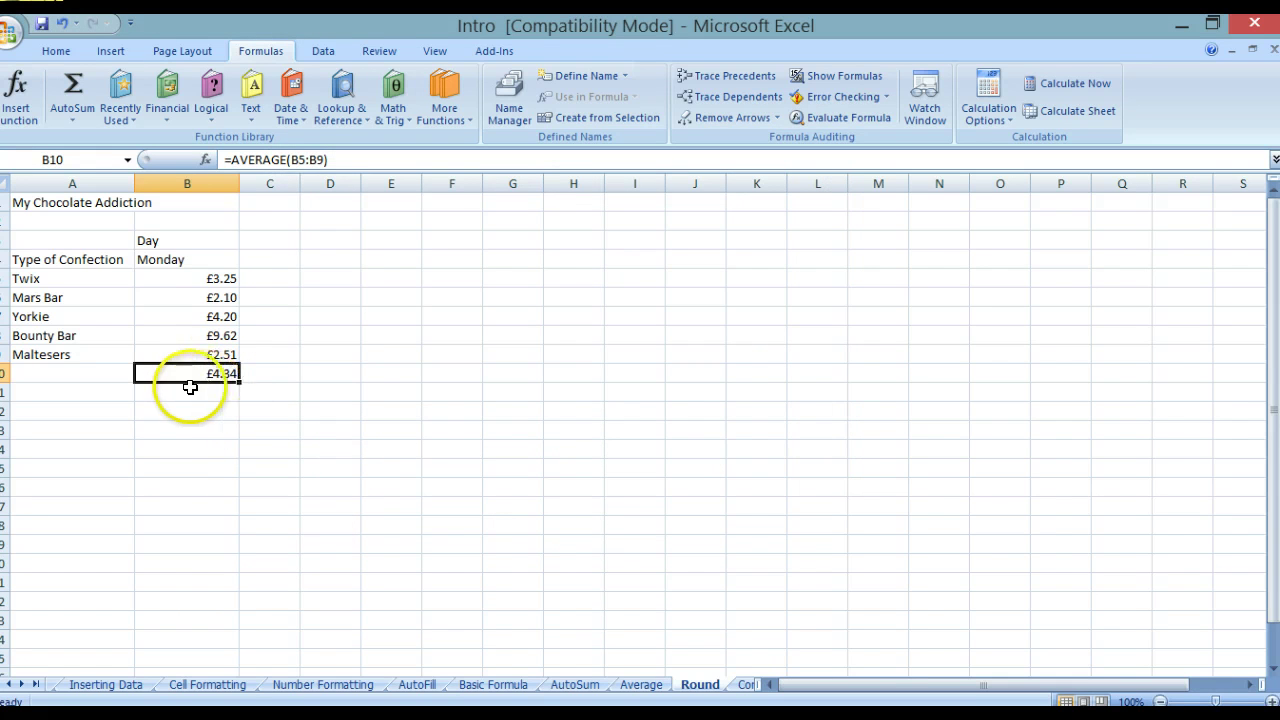
Step: Insert the ROUND function from the All category into B11, with B10 as Number and 0 as Num_digits
{"action": "left_click", "coordinate": [198, 394]}
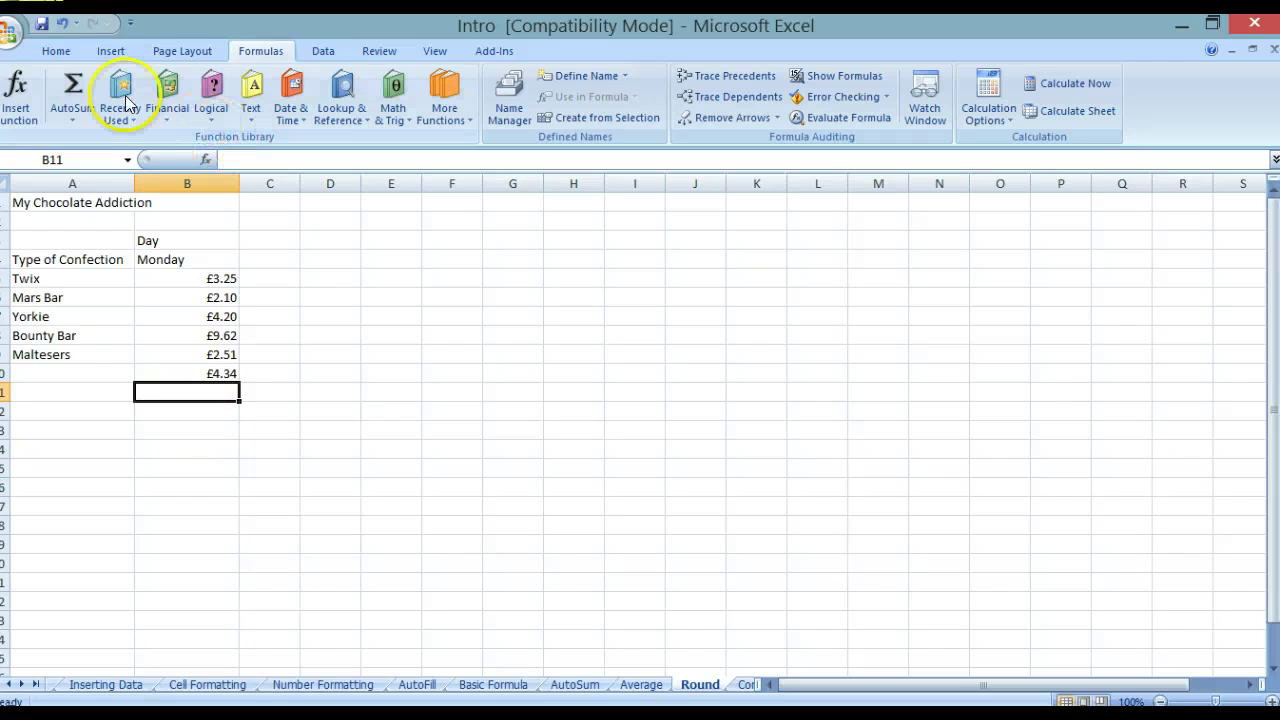
{"action": "left_click", "coordinate": [20, 104]}
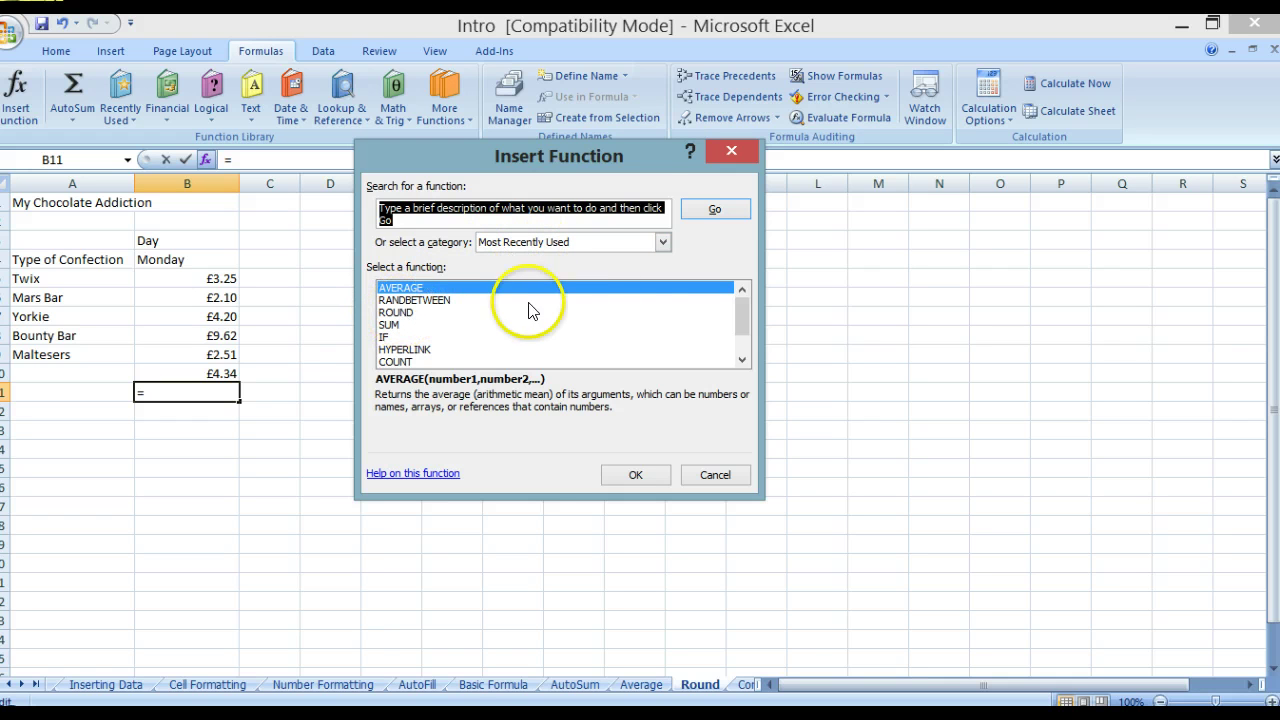
{"action": "left_click", "coordinate": [663, 245]}
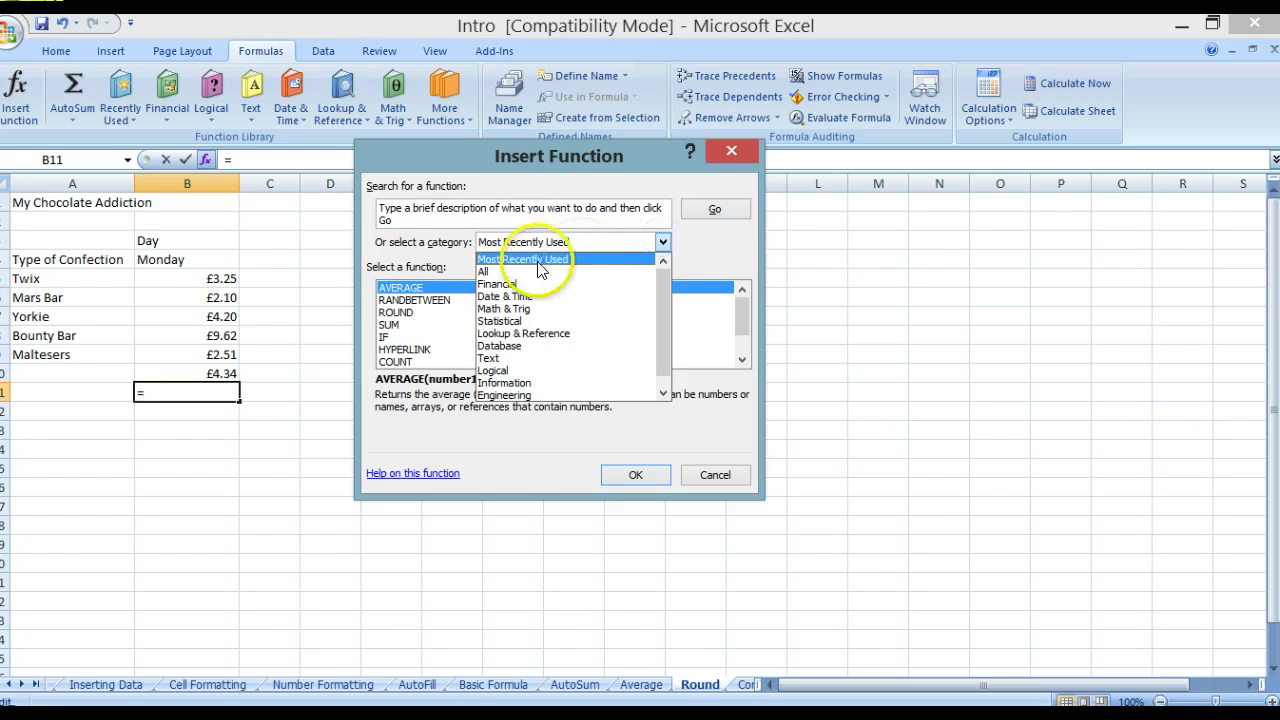
{"action": "left_click", "coordinate": [486, 273]}
{"action": "left_click_drag", "start_coordinate": [743, 302], "coordinate": [750, 342]}
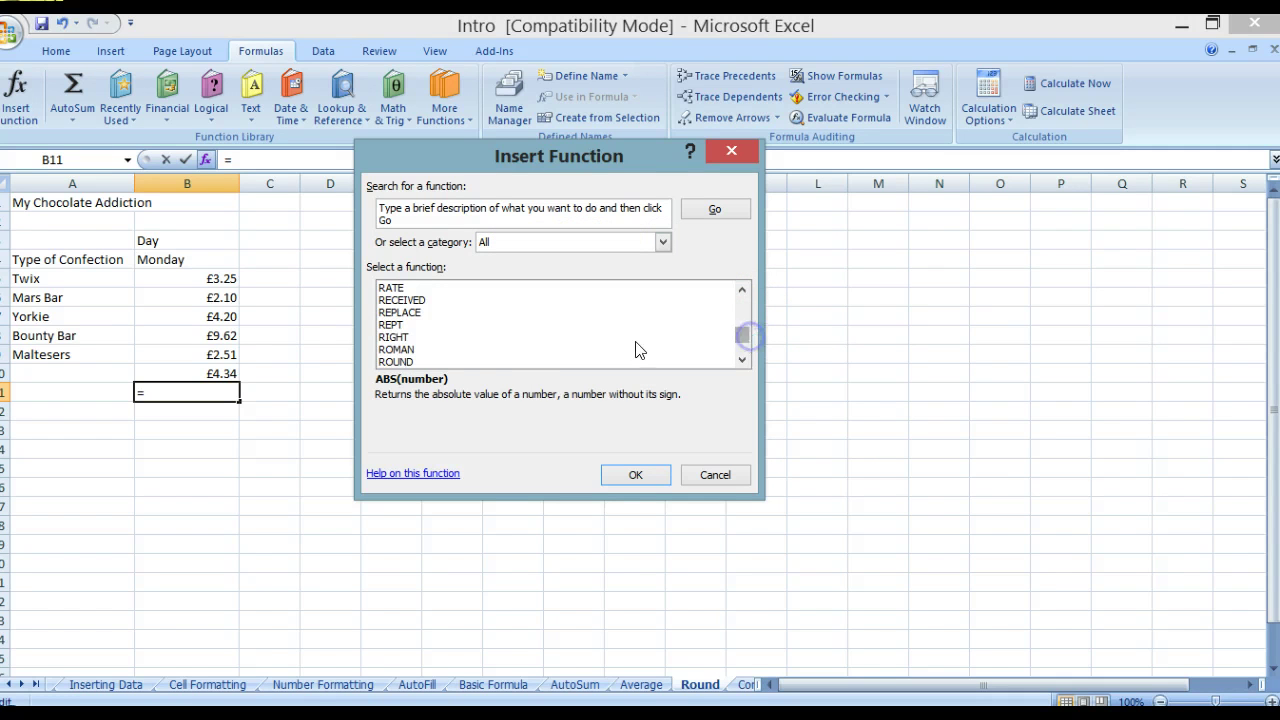
{"action": "left_click", "coordinate": [408, 363]}
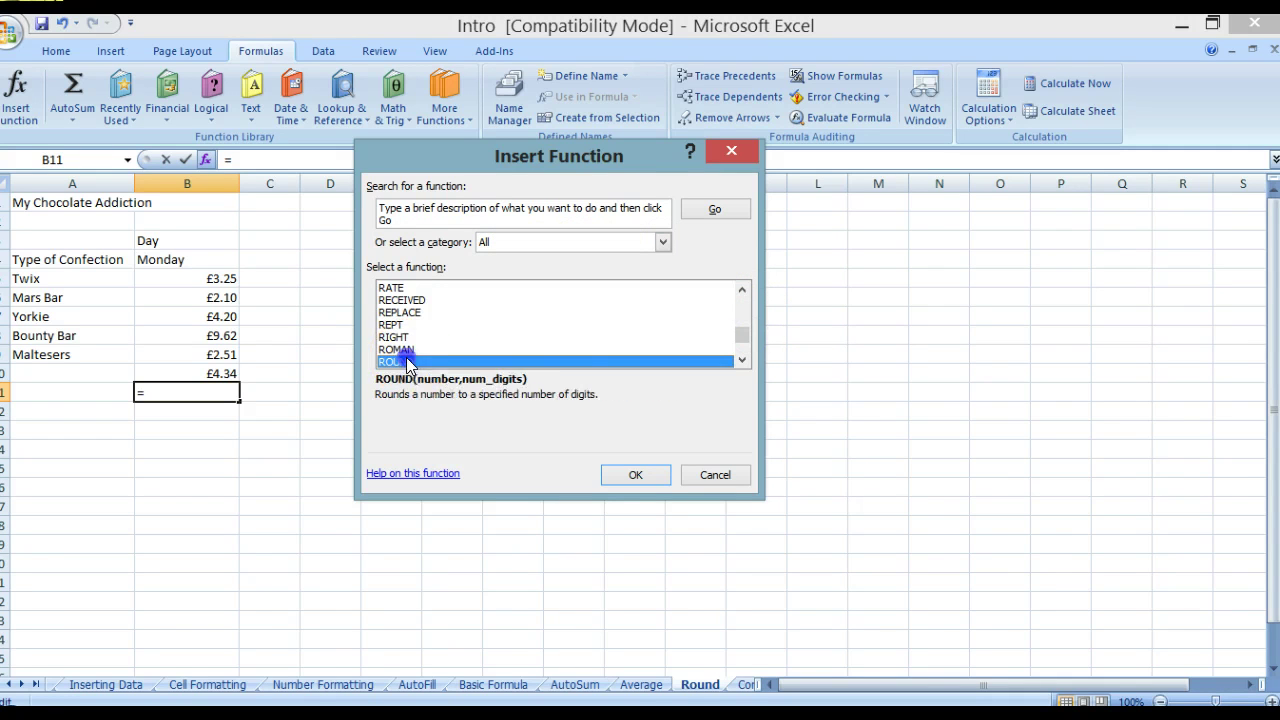
{"action": "left_click", "coordinate": [642, 474]}
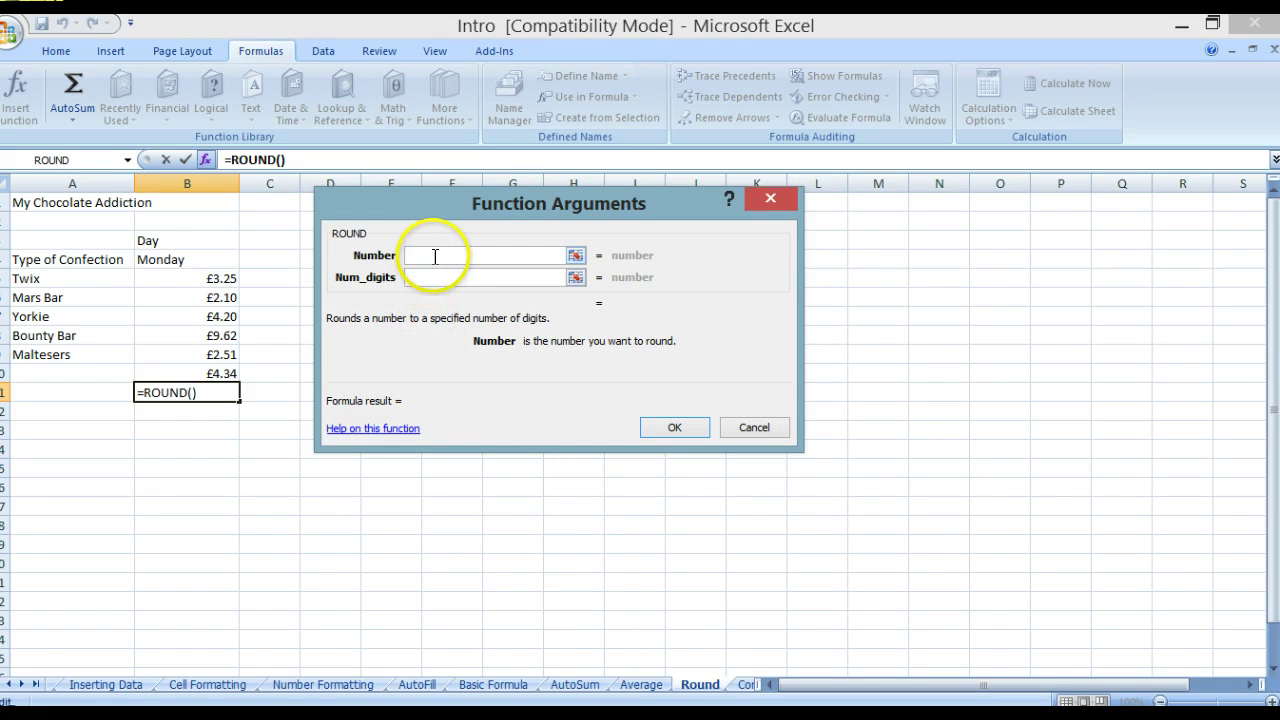
{"action": "left_click", "coordinate": [227, 373]}
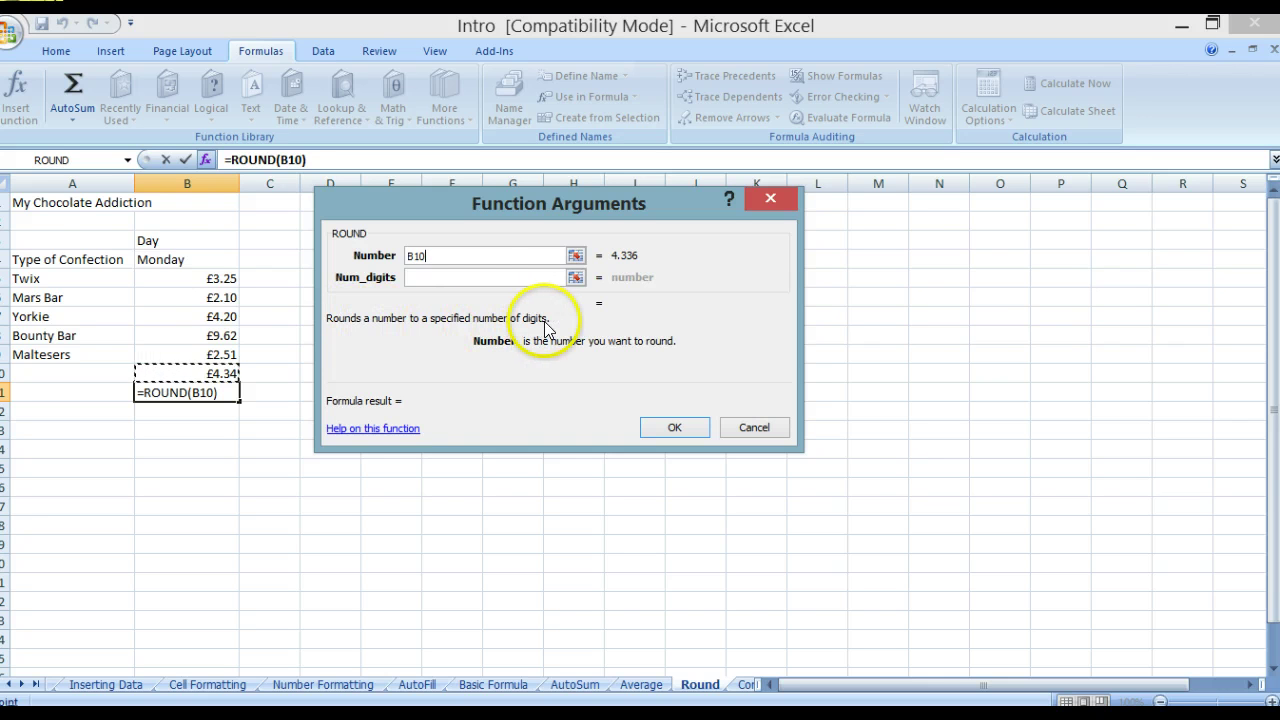
{"action": "left_click", "coordinate": [472, 276]}
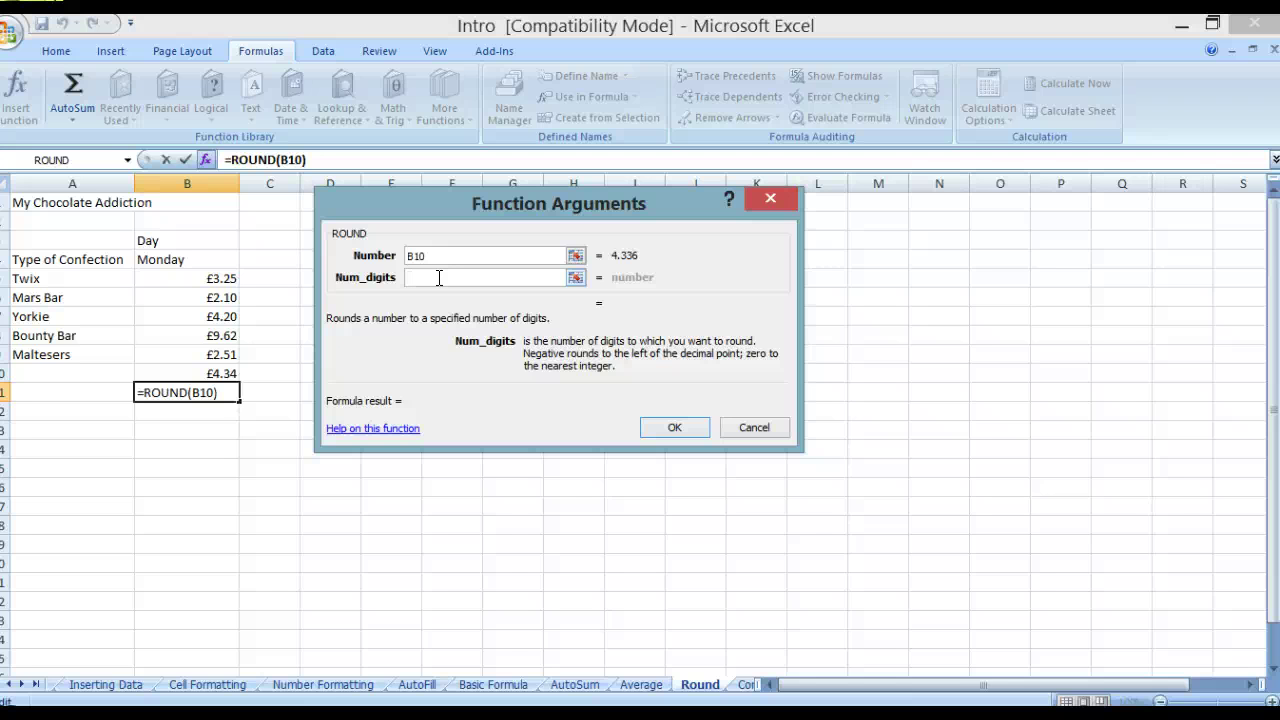
{"action": "type", "text": "0"}
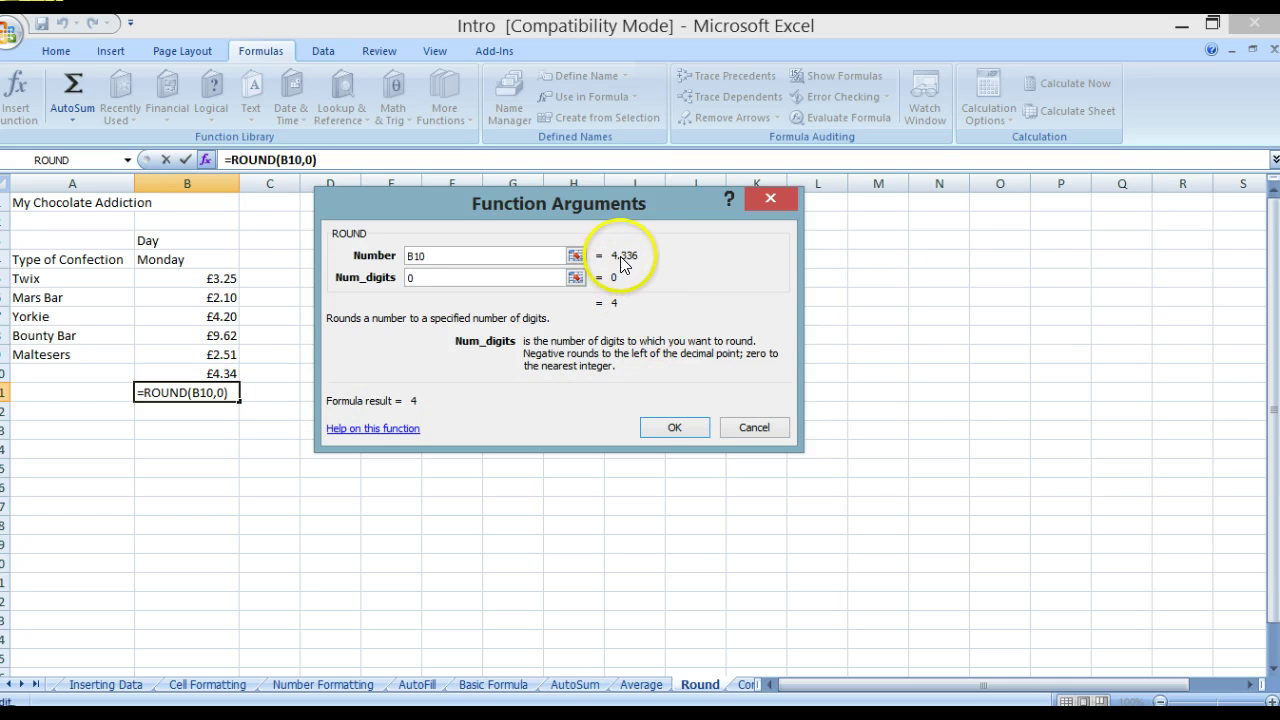
{"action": "left_click", "coordinate": [672, 430]}
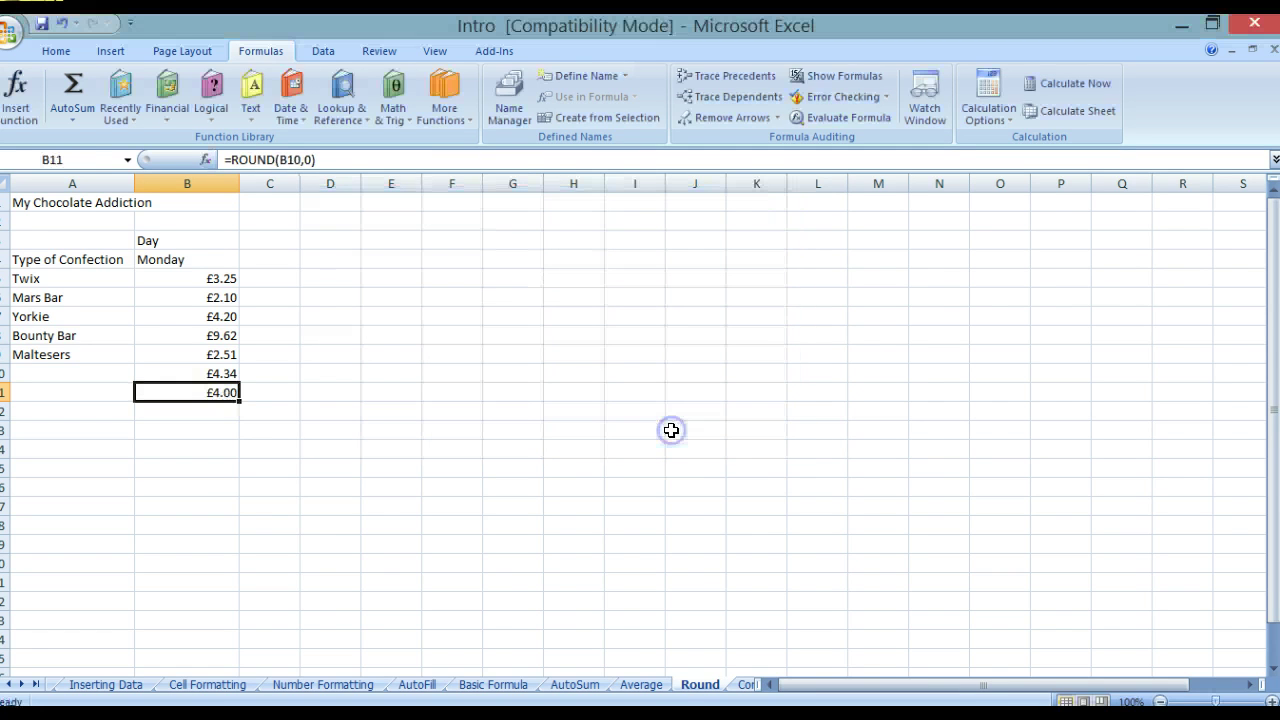
{"action": "left_click", "coordinate": [268, 412]}
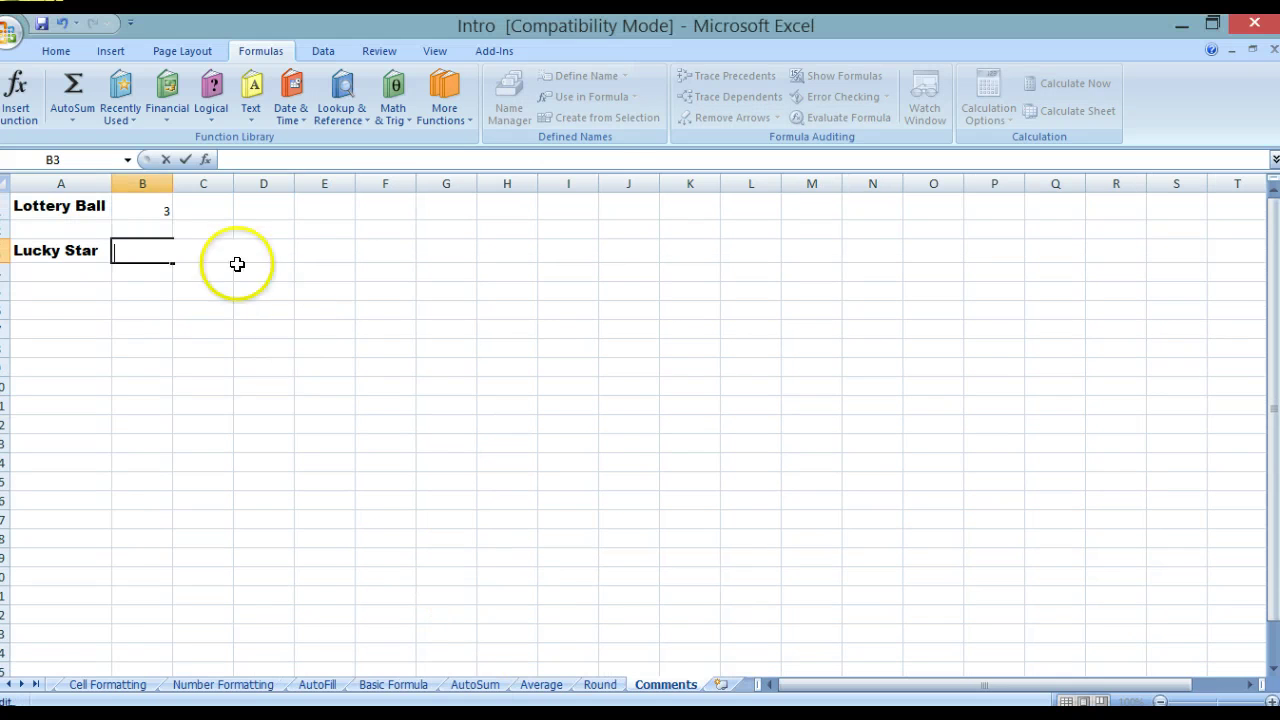
Step: Insert the RANDBETWEEN function into B3 for the Lucky Star, with 1 as Bottom and 11 as Top
{"action": "left_click", "coordinate": [151, 208]}
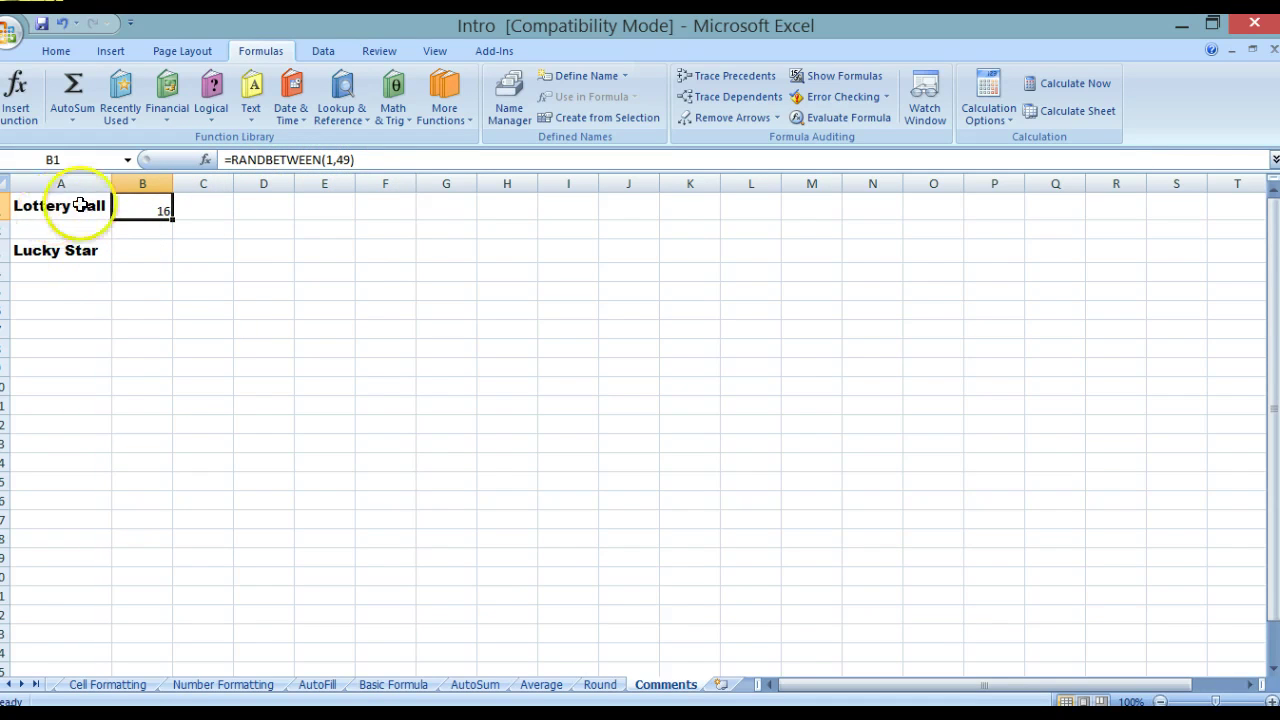
{"action": "left_click", "coordinate": [135, 252]}
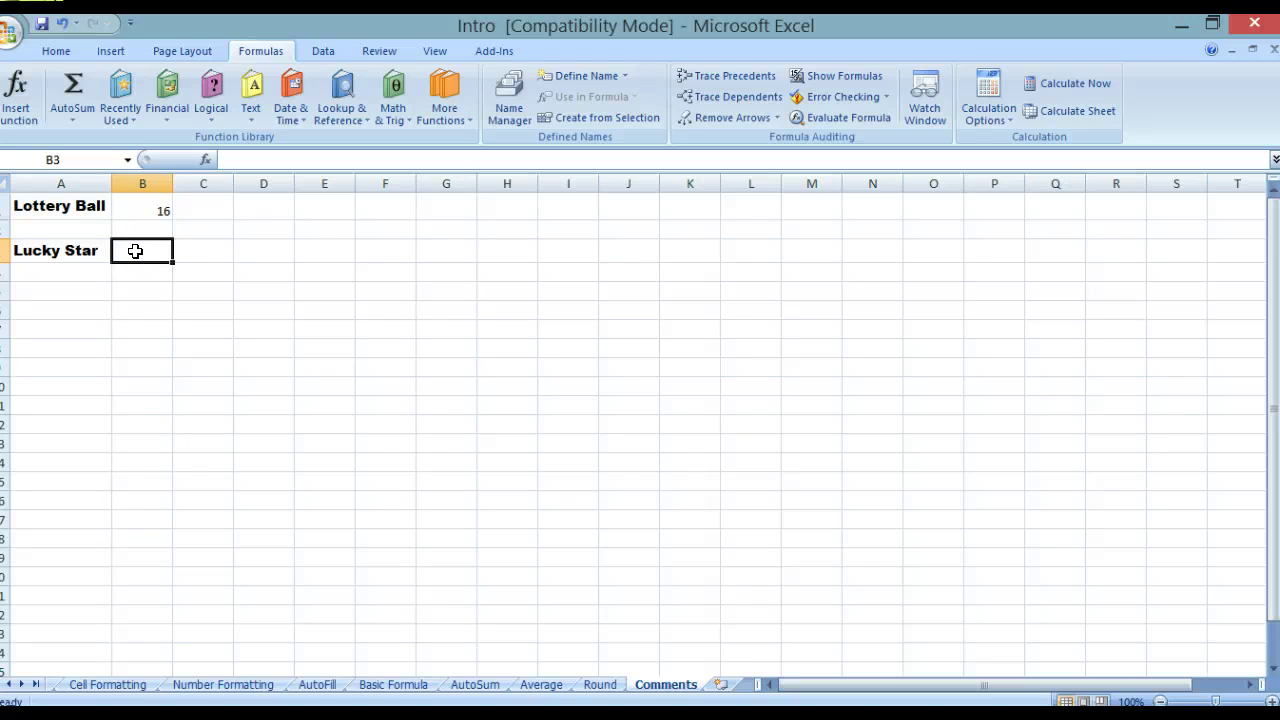
{"action": "left_click", "coordinate": [120, 103]}
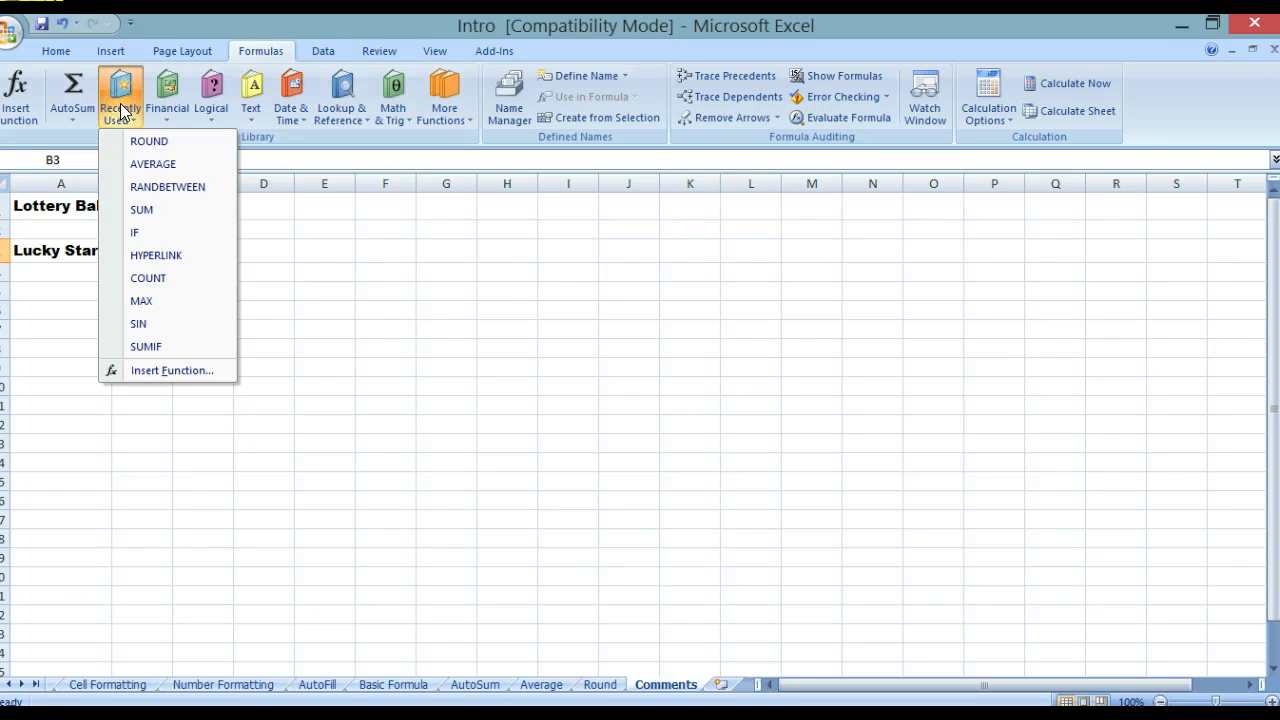
{"action": "left_click", "coordinate": [177, 188]}
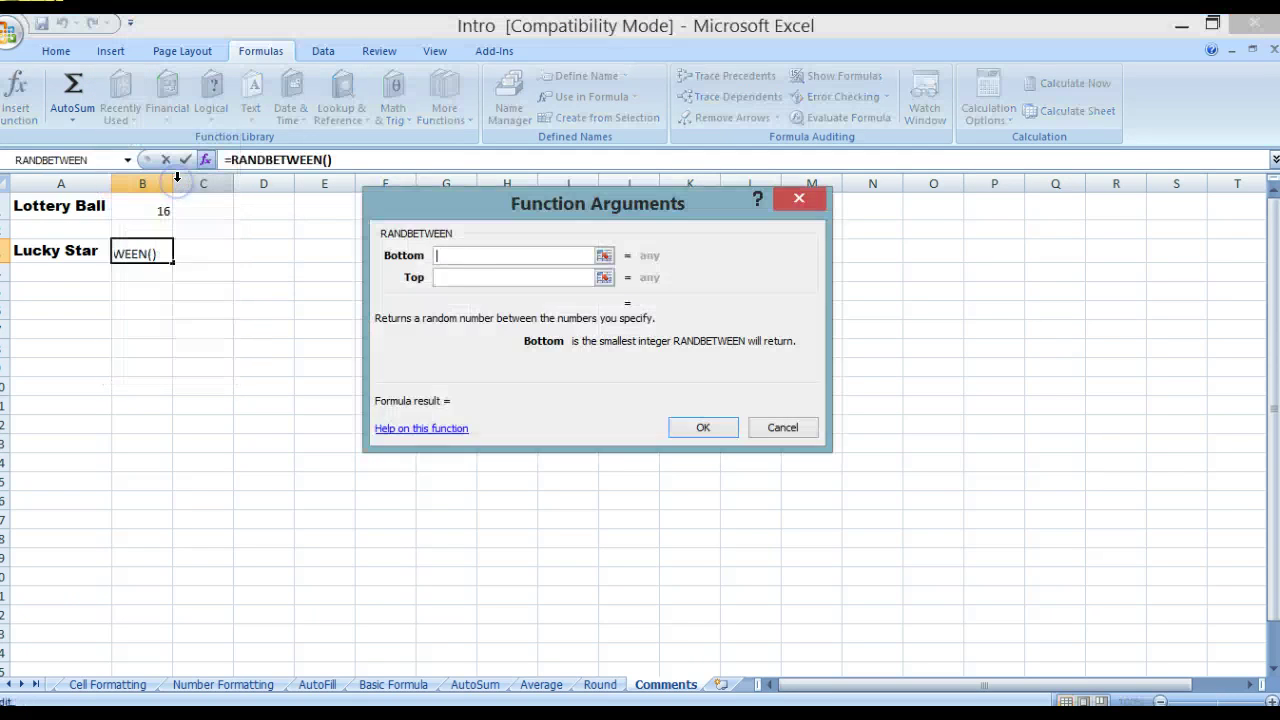
{"action": "left_click", "coordinate": [445, 277]}
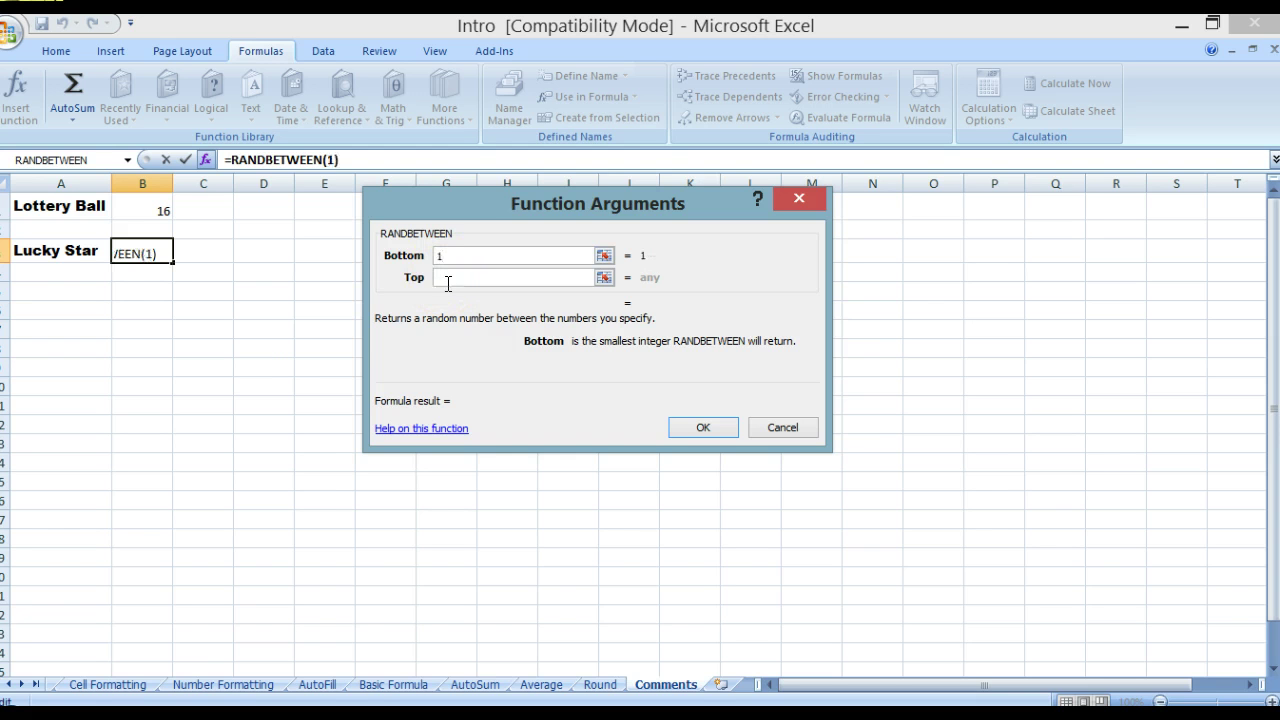
{"action": "left_click", "coordinate": [448, 281]}
{"action": "type", "text": "11"}
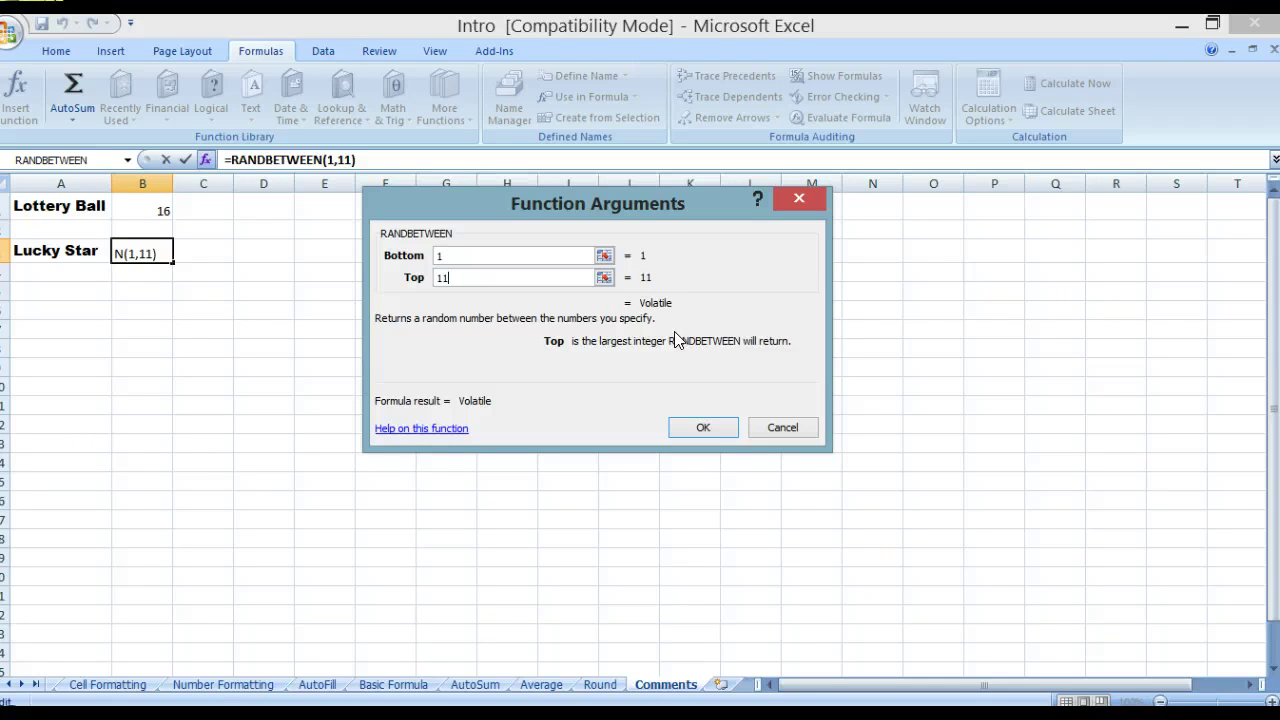
{"action": "left_click", "coordinate": [702, 429]}
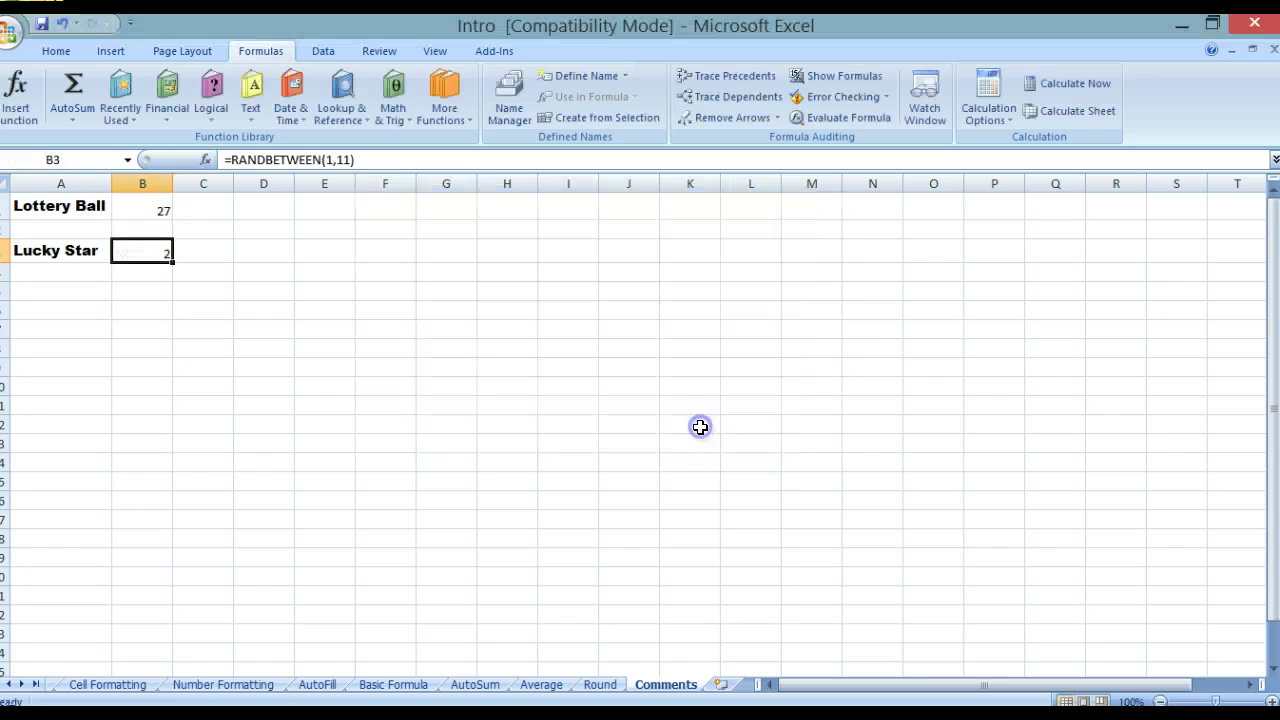
{"action": "left_click", "coordinate": [151, 206]}
{"action": "key", "text": "Return"}
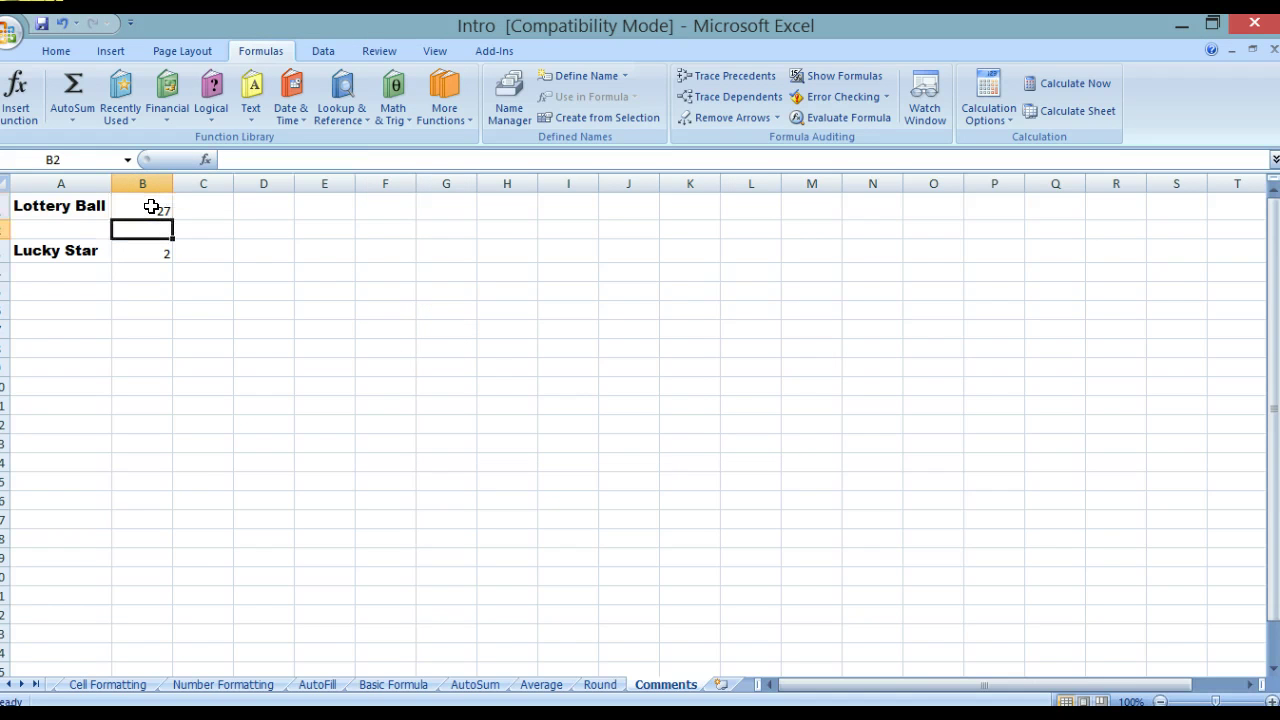
{"action": "left_click", "coordinate": [146, 210]}
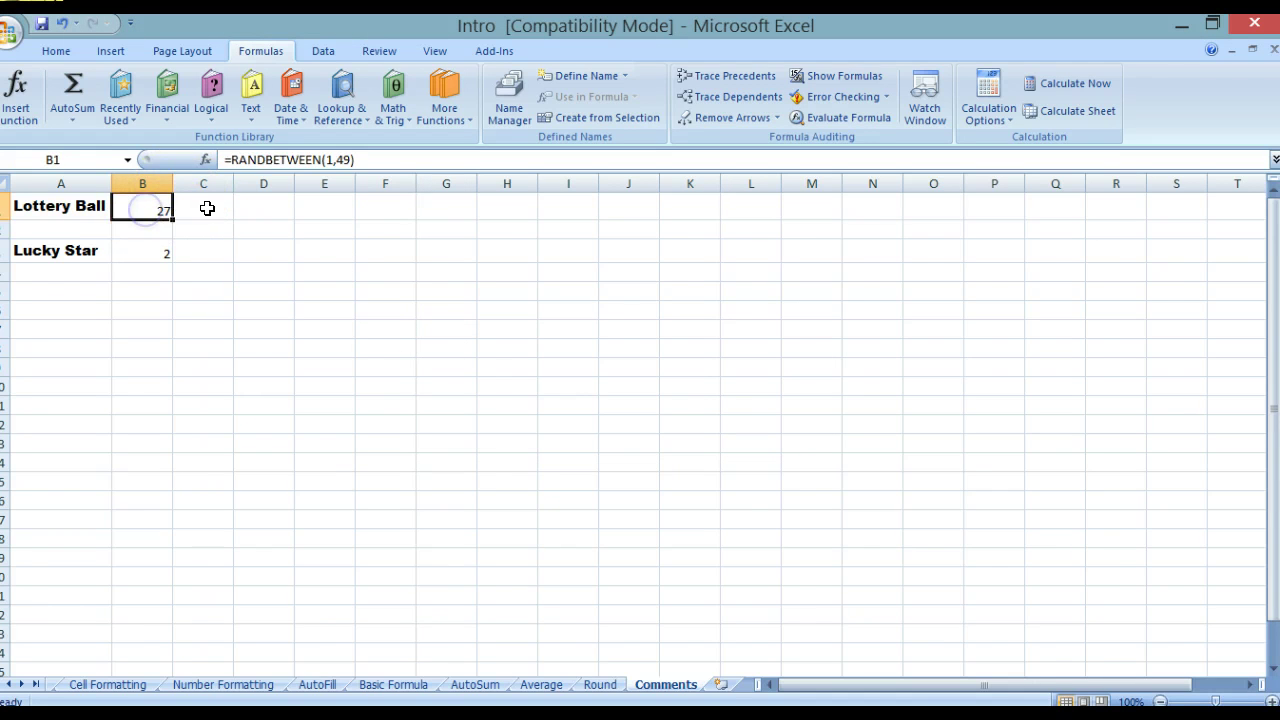
{"action": "left_click", "coordinate": [206, 206]}
{"action": "left_click", "coordinate": [80, 204]}
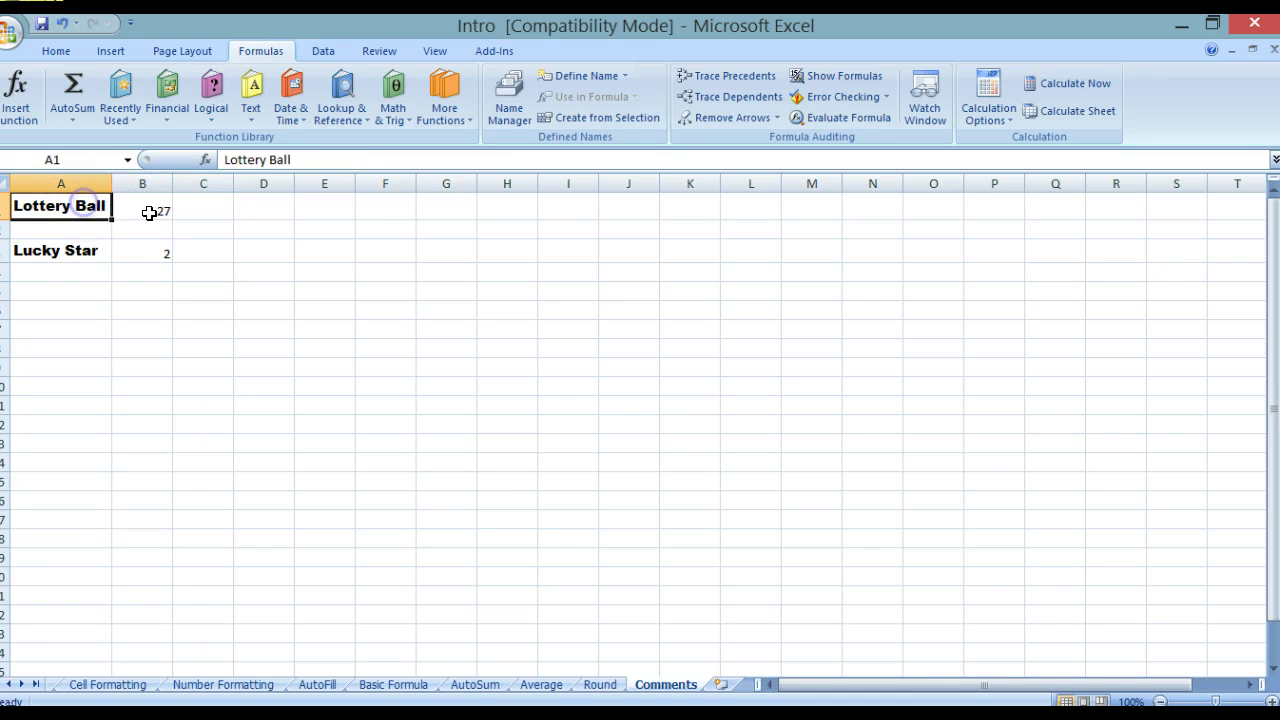
{"action": "left_click", "coordinate": [148, 212]}
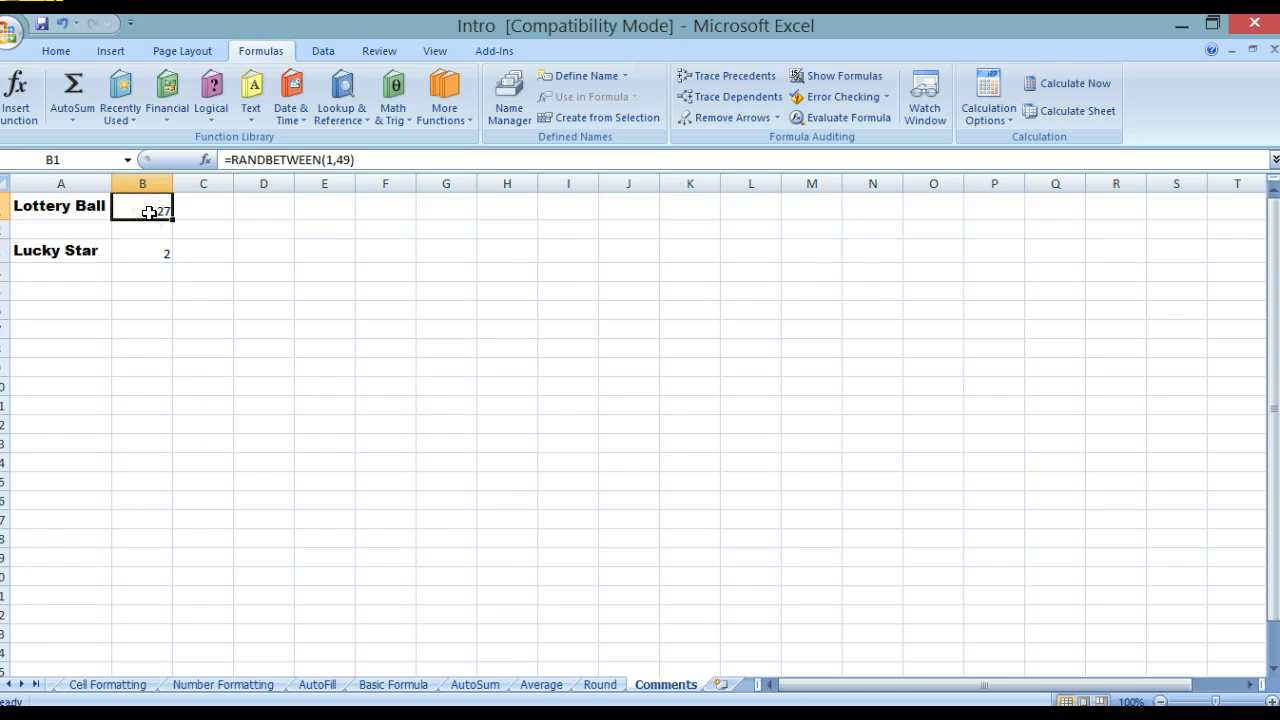
{"action": "key", "text": "Down"}
{"action": "left_click", "coordinate": [148, 250]}
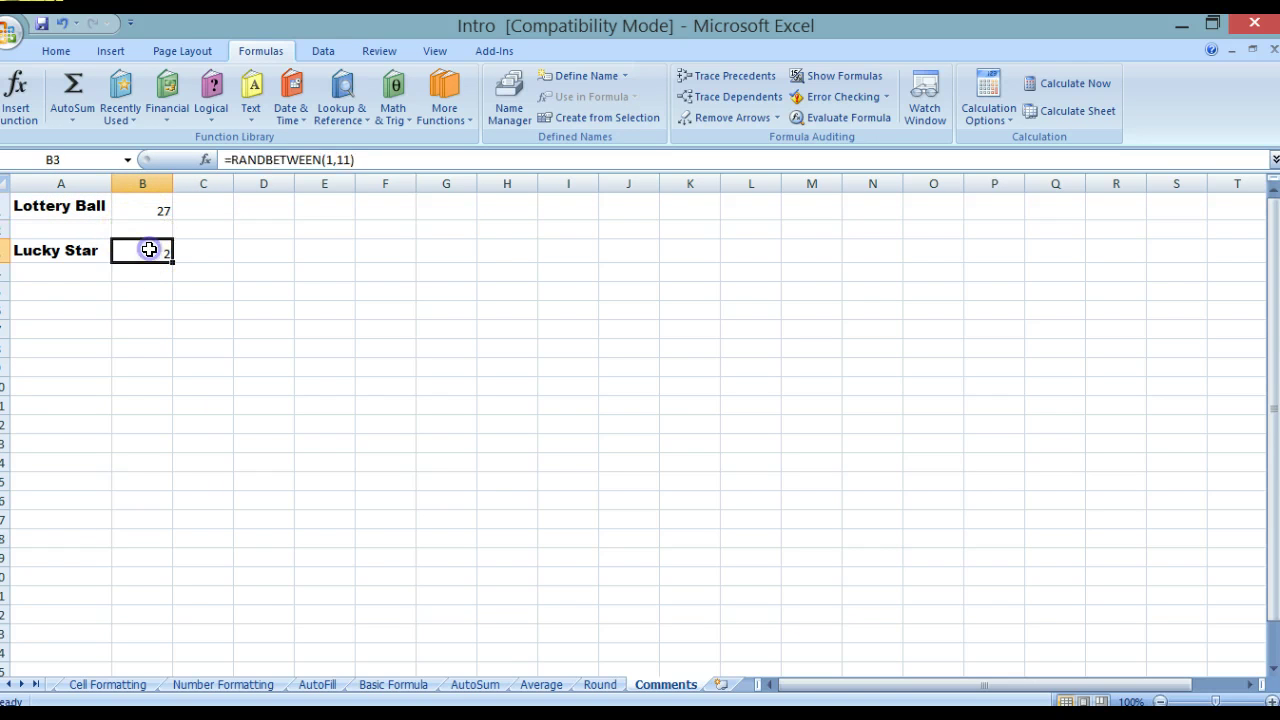
{"action": "key", "text": "Down"}
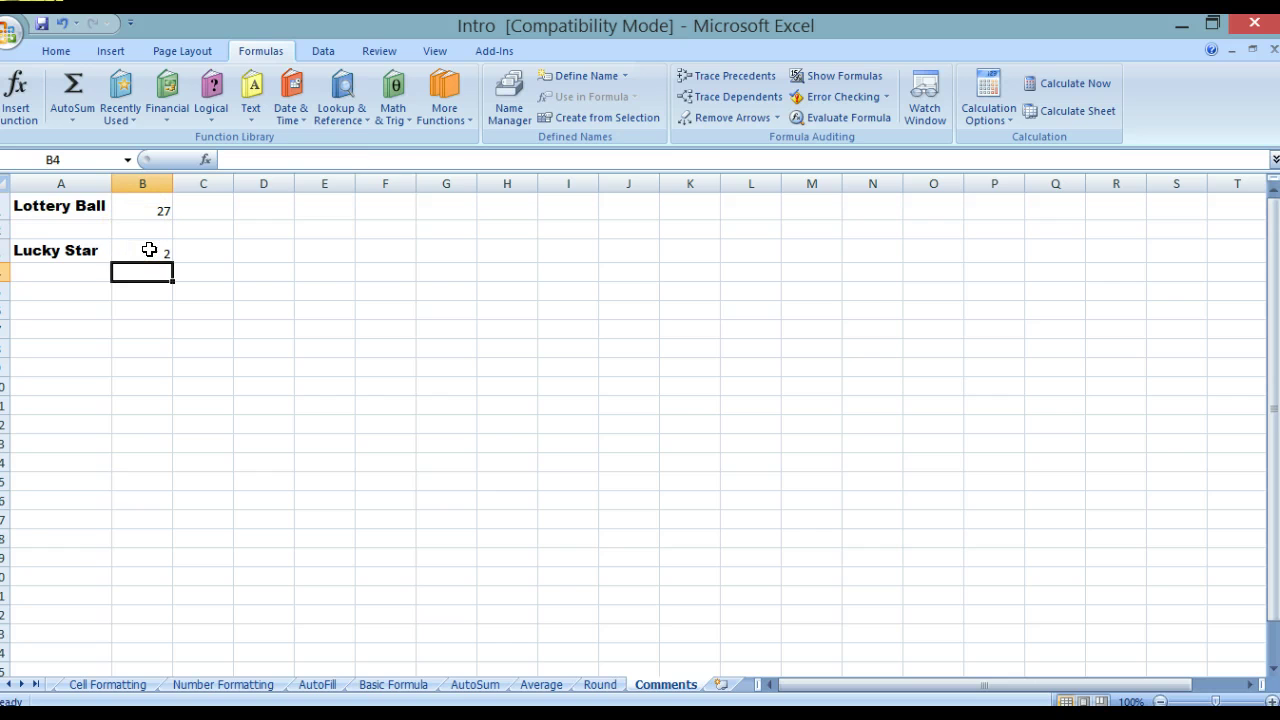
{"action": "left_click", "coordinate": [92, 206]}
{"action": "left_click", "coordinate": [172, 212]}
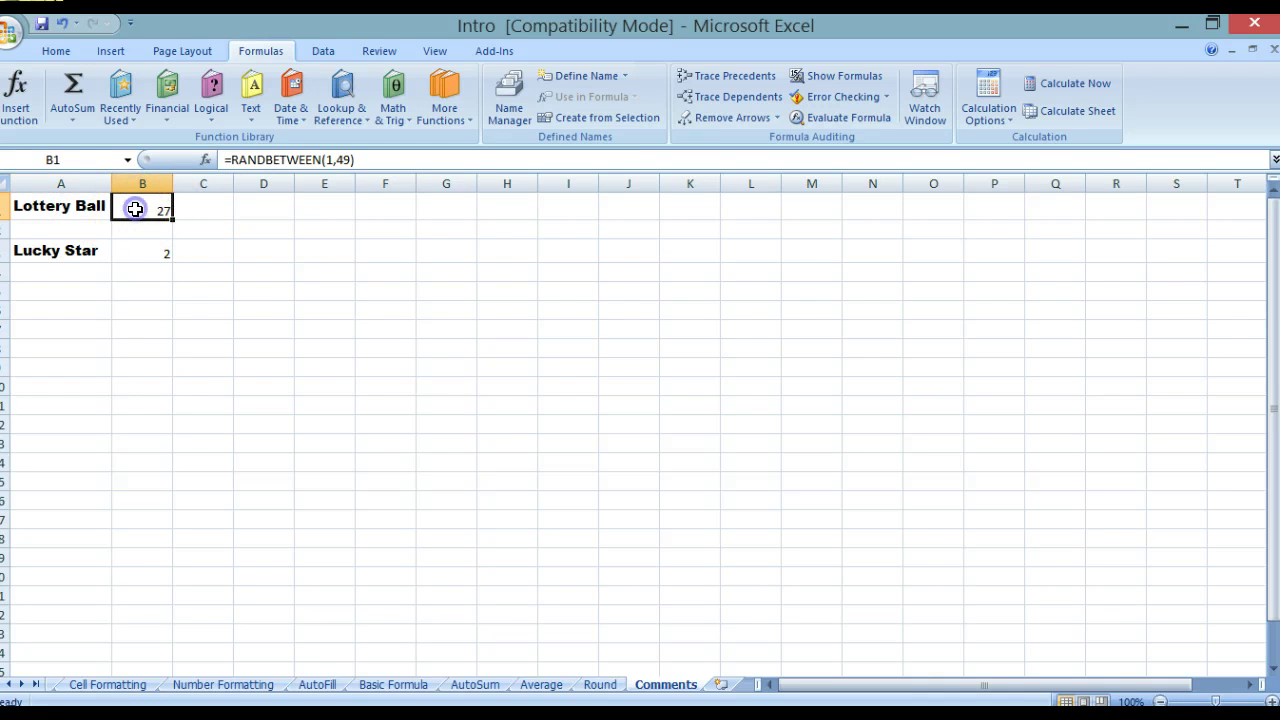
Step: Re-enter the unchanged RANDBETWEEN formulas in B1, B3 and again B1 to generate new random numbers
{"action": "double_click", "coordinate": [135, 210]}
{"action": "left_click", "coordinate": [263, 210]}
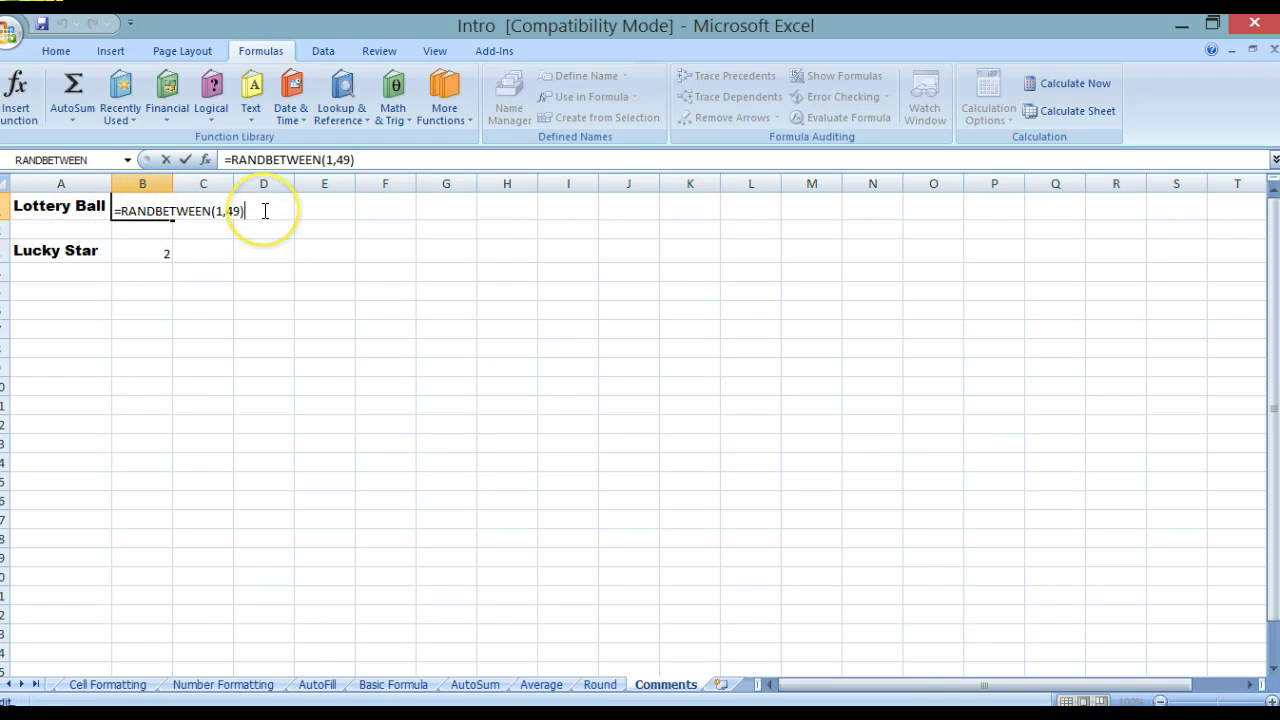
{"action": "key", "text": "Return"}
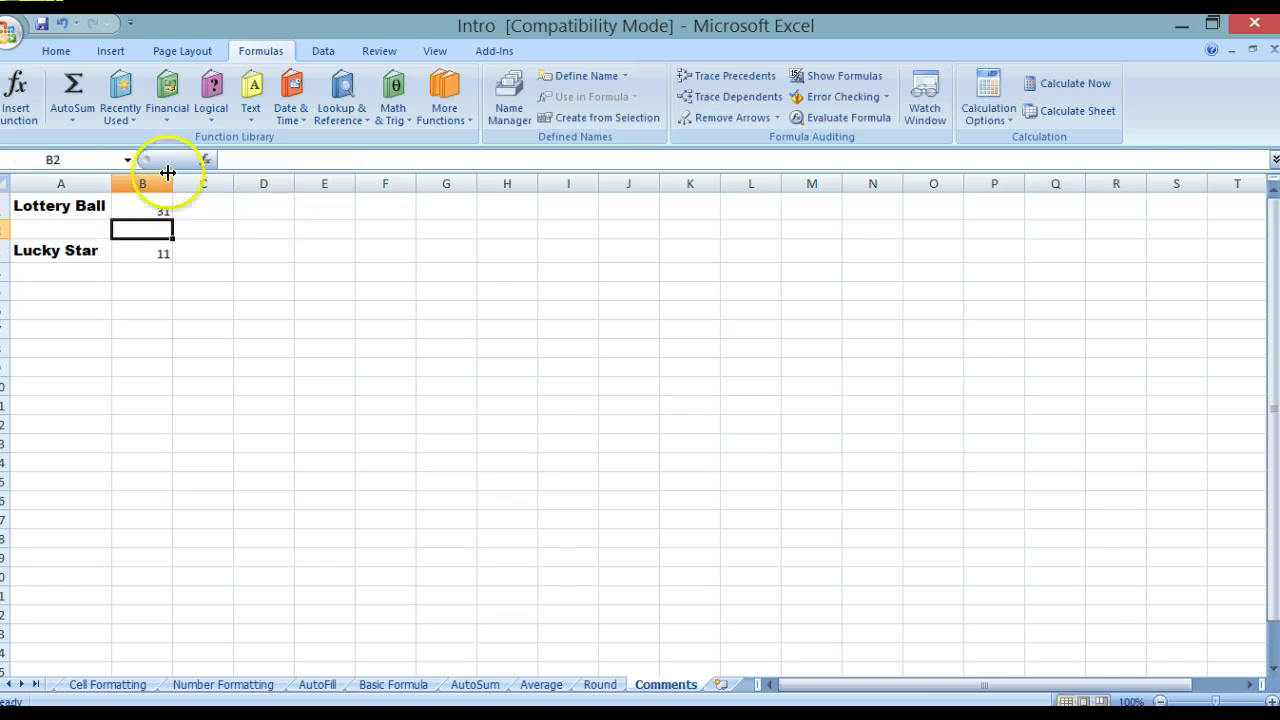
{"action": "left_click", "coordinate": [100, 207]}
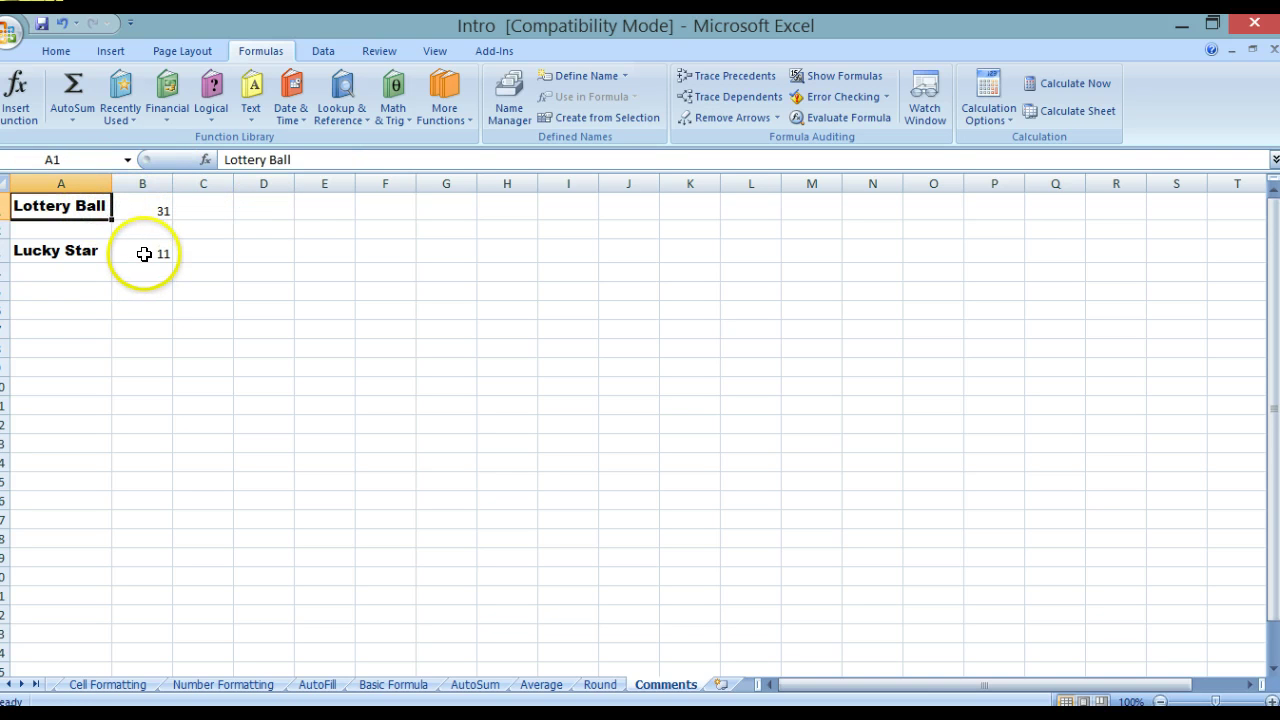
{"action": "double_click", "coordinate": [140, 252]}
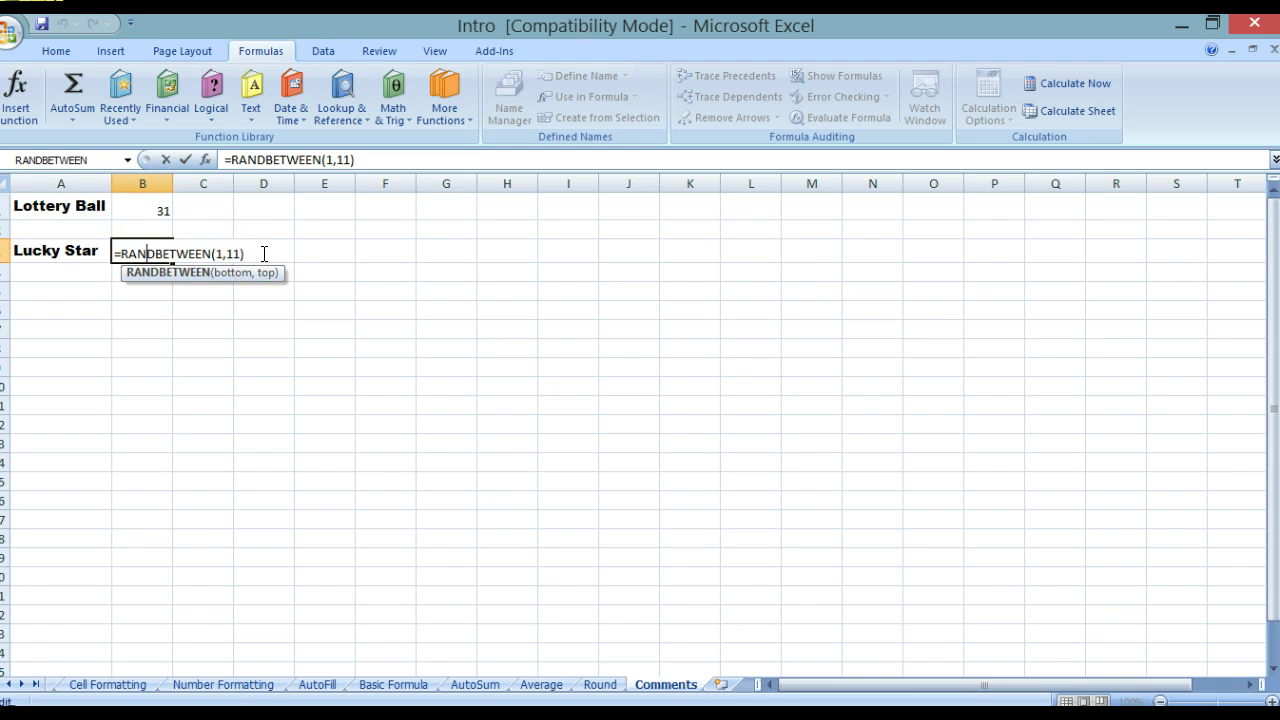
{"action": "key", "text": "Return"}
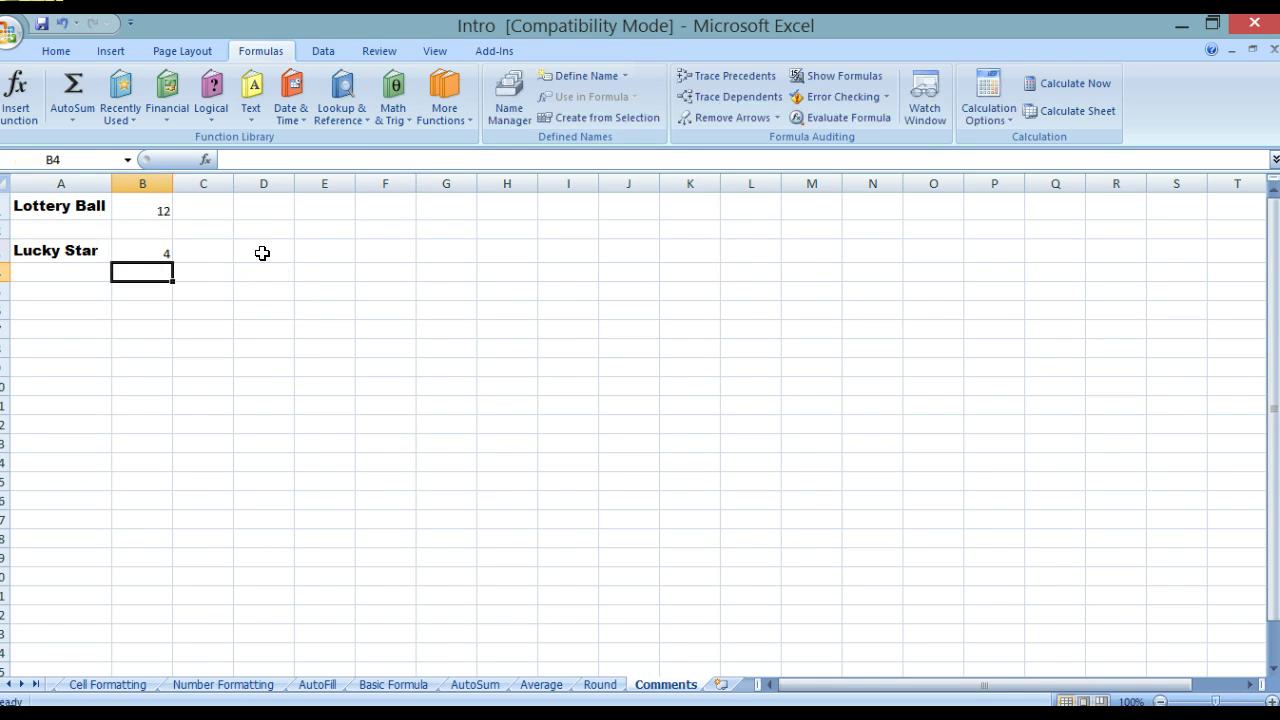
{"action": "double_click", "coordinate": [155, 210]}
{"action": "left_click", "coordinate": [272, 207]}
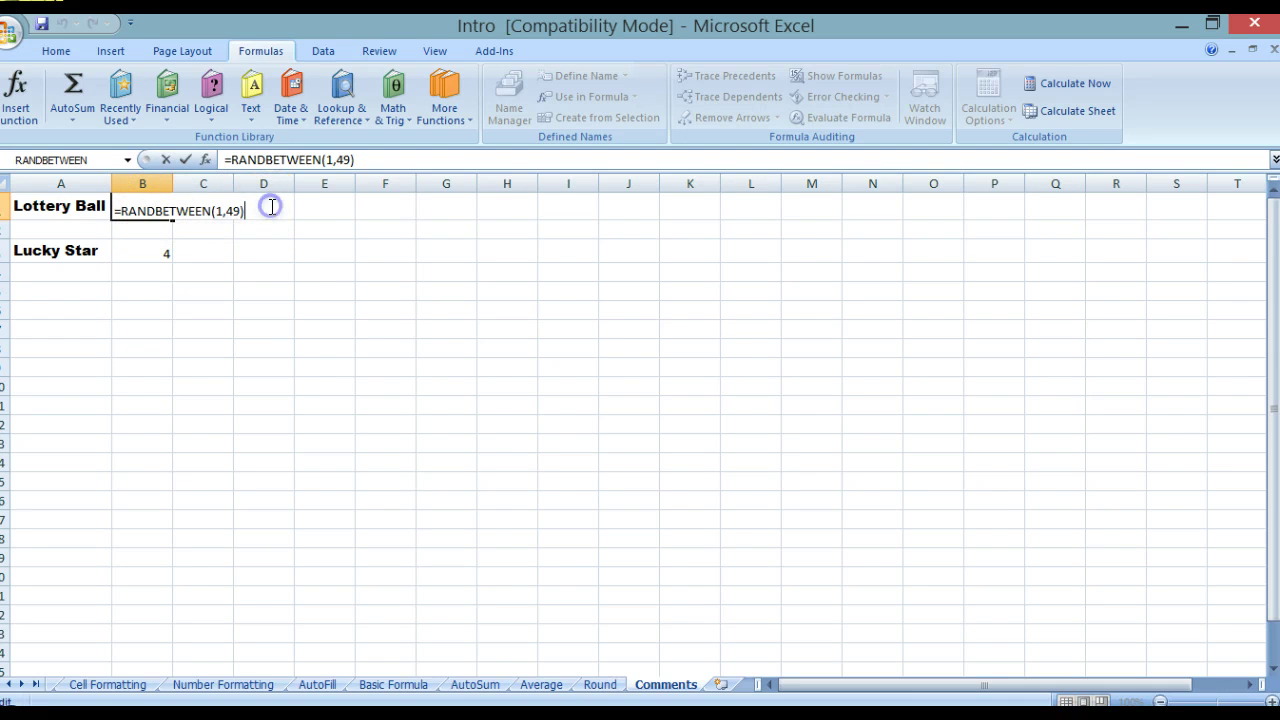
{"action": "key", "text": "Return"}
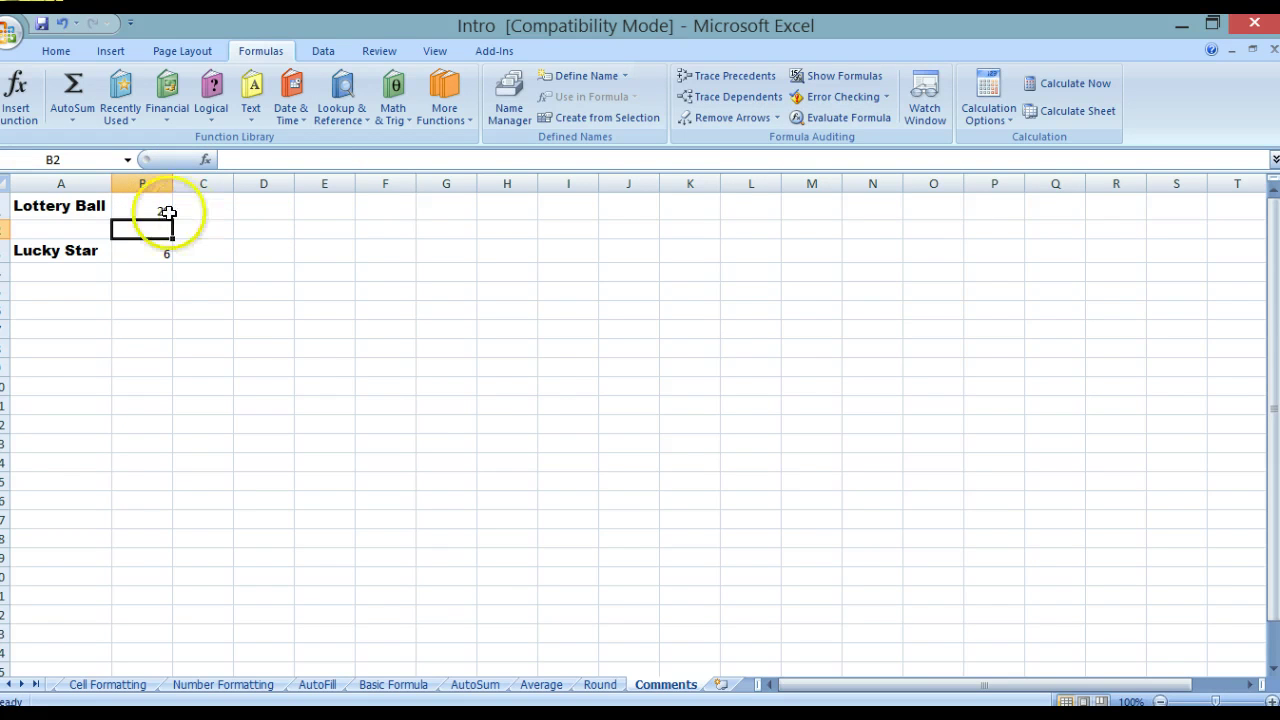
{"action": "left_click", "coordinate": [162, 250]}
{"action": "key", "text": "Return"}
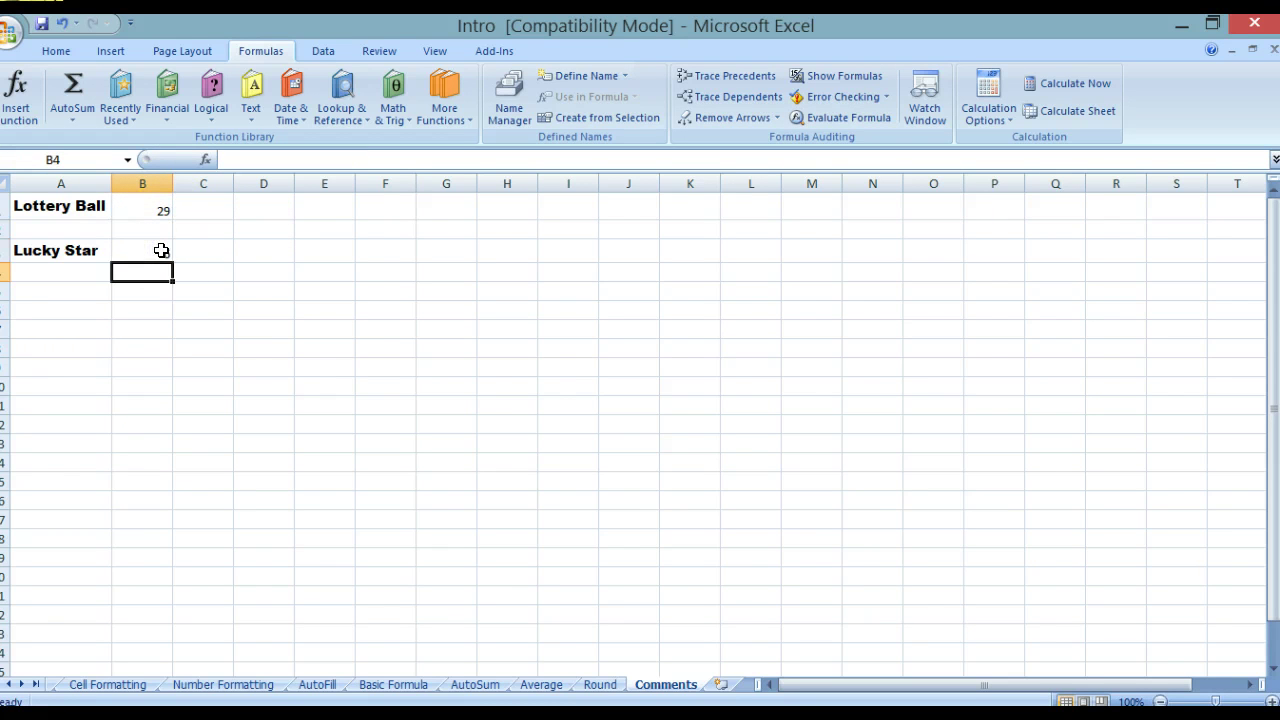
{"action": "left_click", "coordinate": [165, 212]}
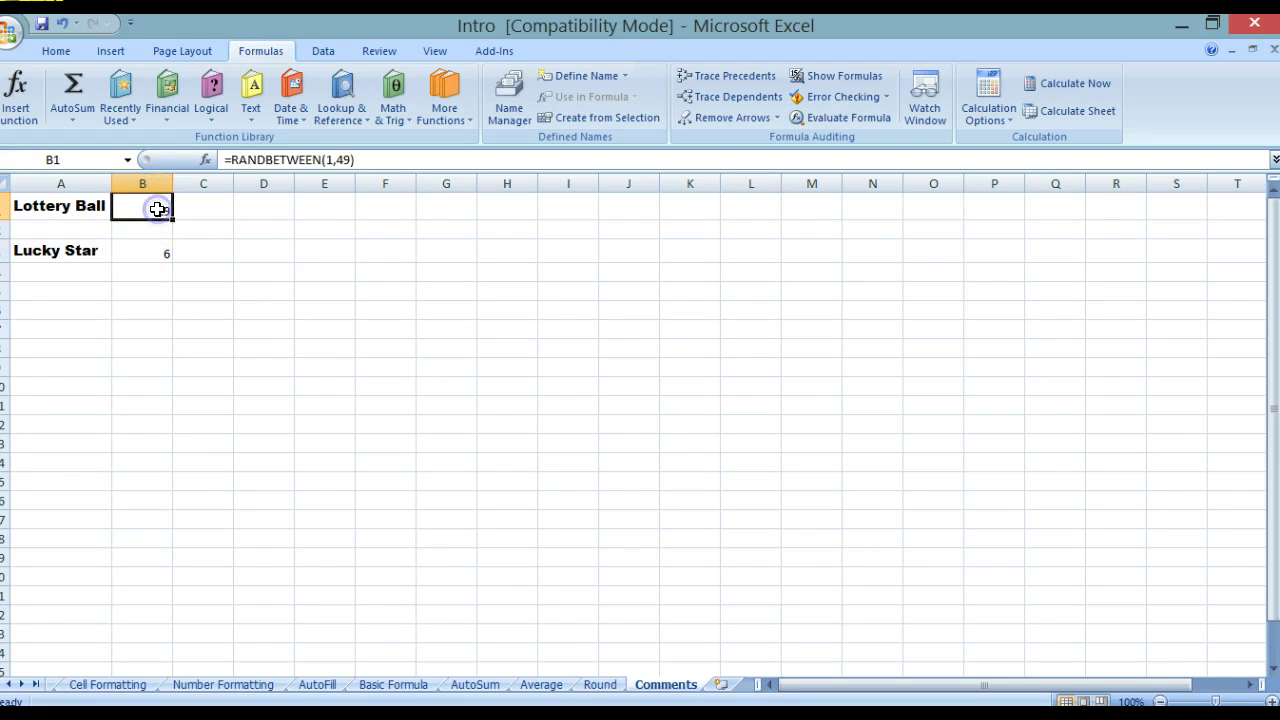
{"action": "key", "text": "Return"}
{"action": "left_click", "coordinate": [158, 209]}
{"action": "key", "text": "Return"}
{"action": "key", "text": "Return"}
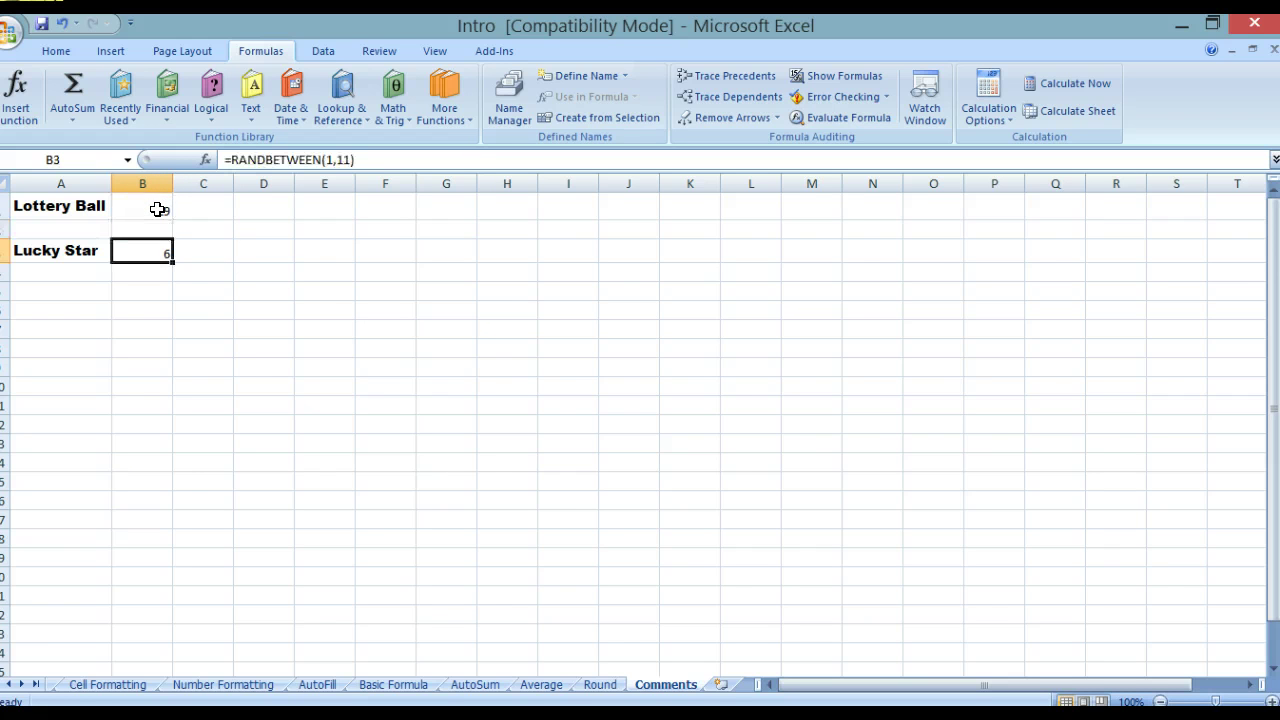
Step: Redraw the lottery numbers by re-entering the unchanged Lucky Star formula in B3, followed by the Lottery Ball formula in B1
{"action": "double_click", "coordinate": [155, 251]}
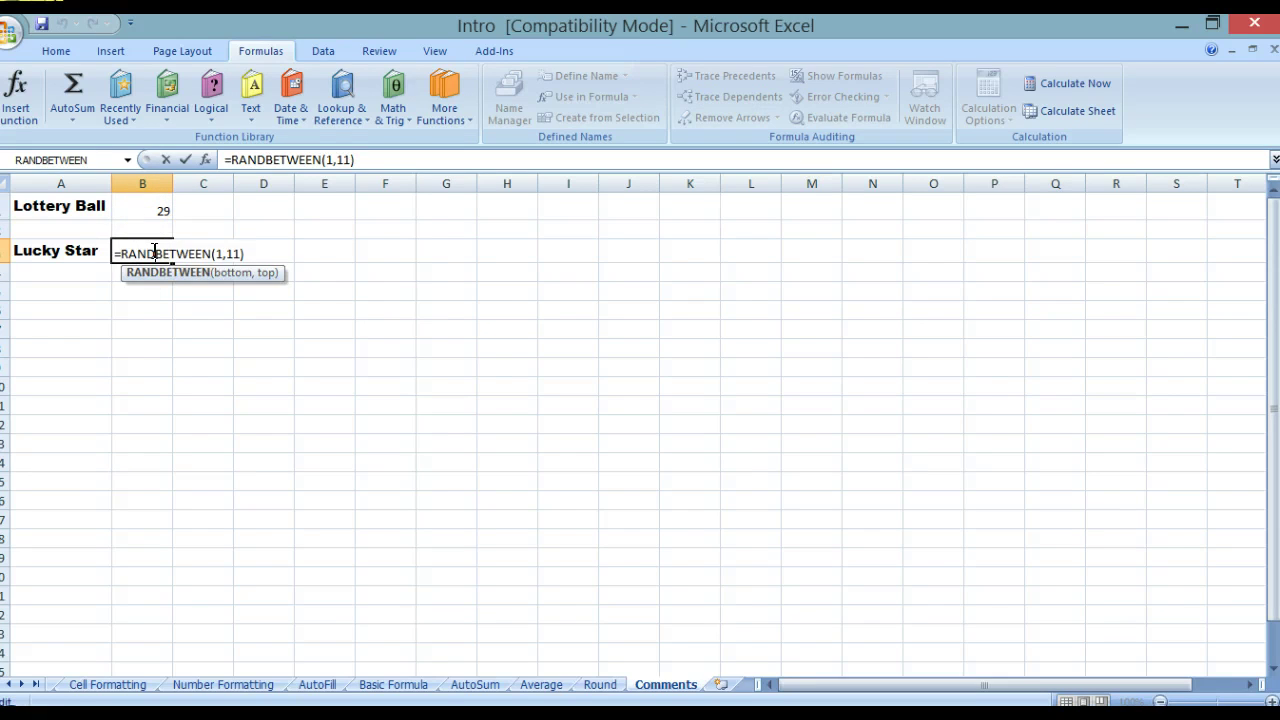
{"action": "key", "text": "Return"}
{"action": "left_click", "coordinate": [157, 207]}
{"action": "double_click", "coordinate": [160, 207]}
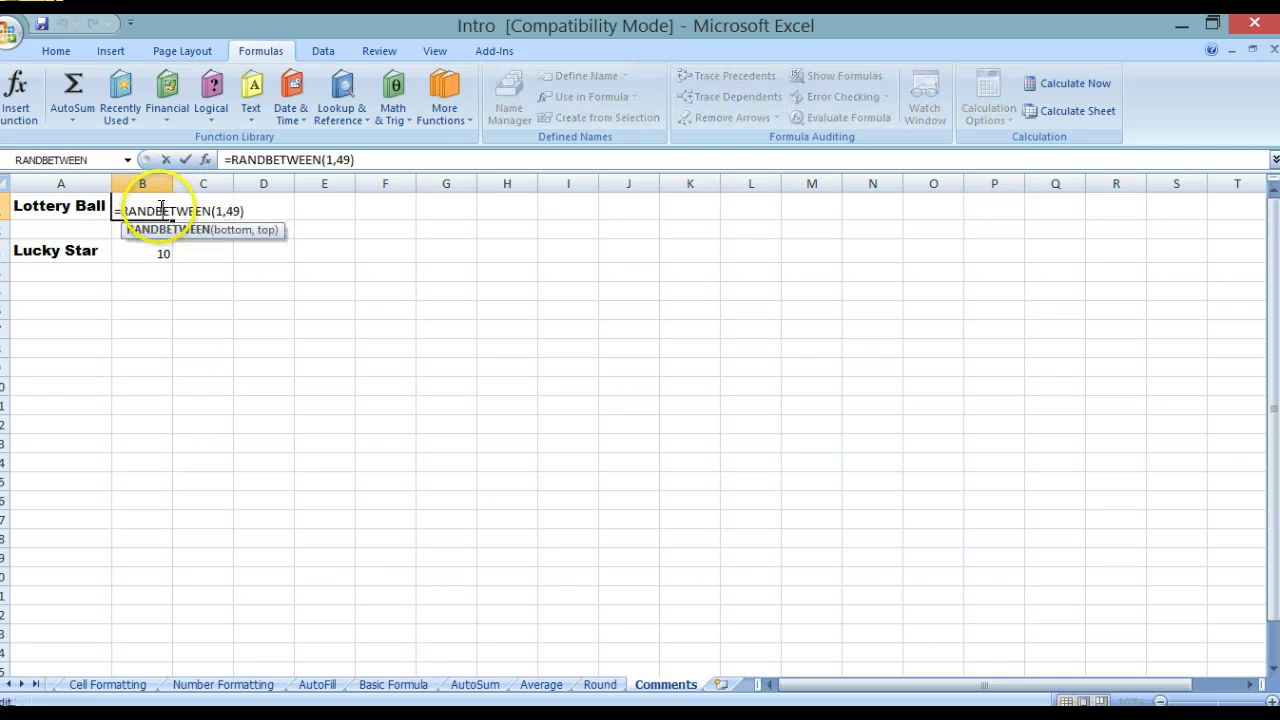
{"action": "key", "text": "Return"}
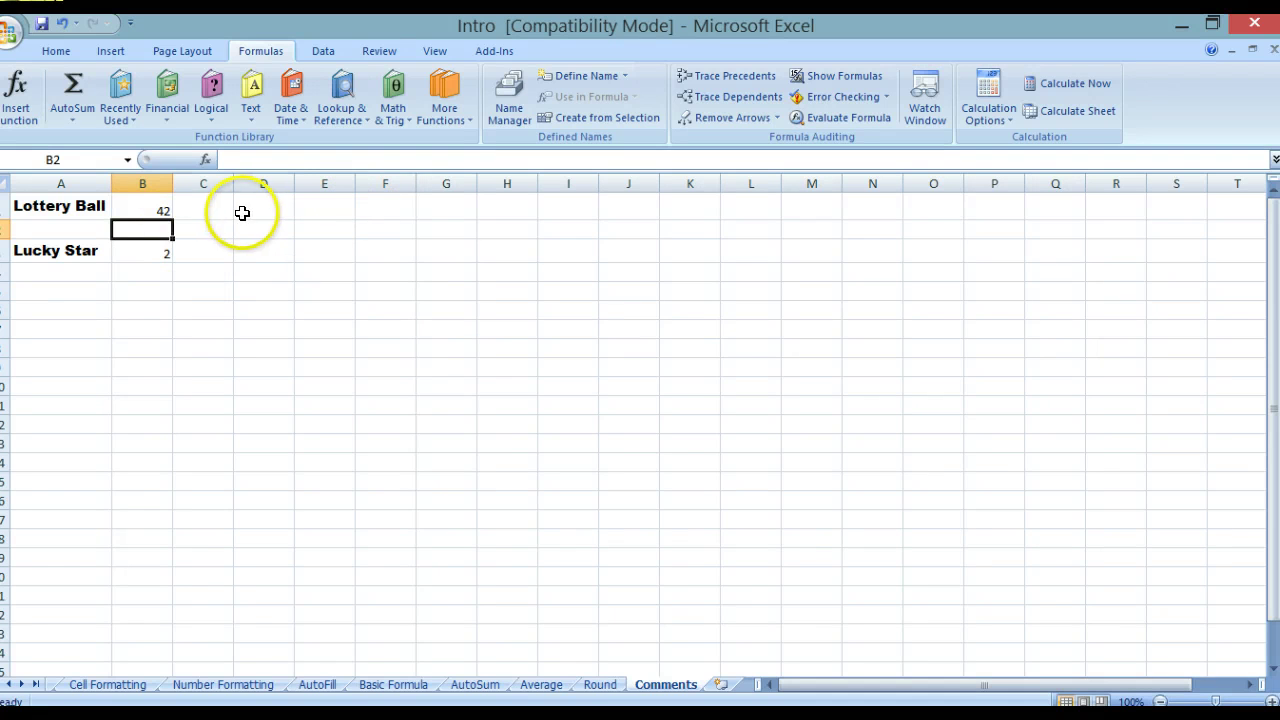
Step: Add a comment to the Lottery Ball number in B1, replacing the default author heading with "How to use:"
{"action": "left_click", "coordinate": [166, 210]}
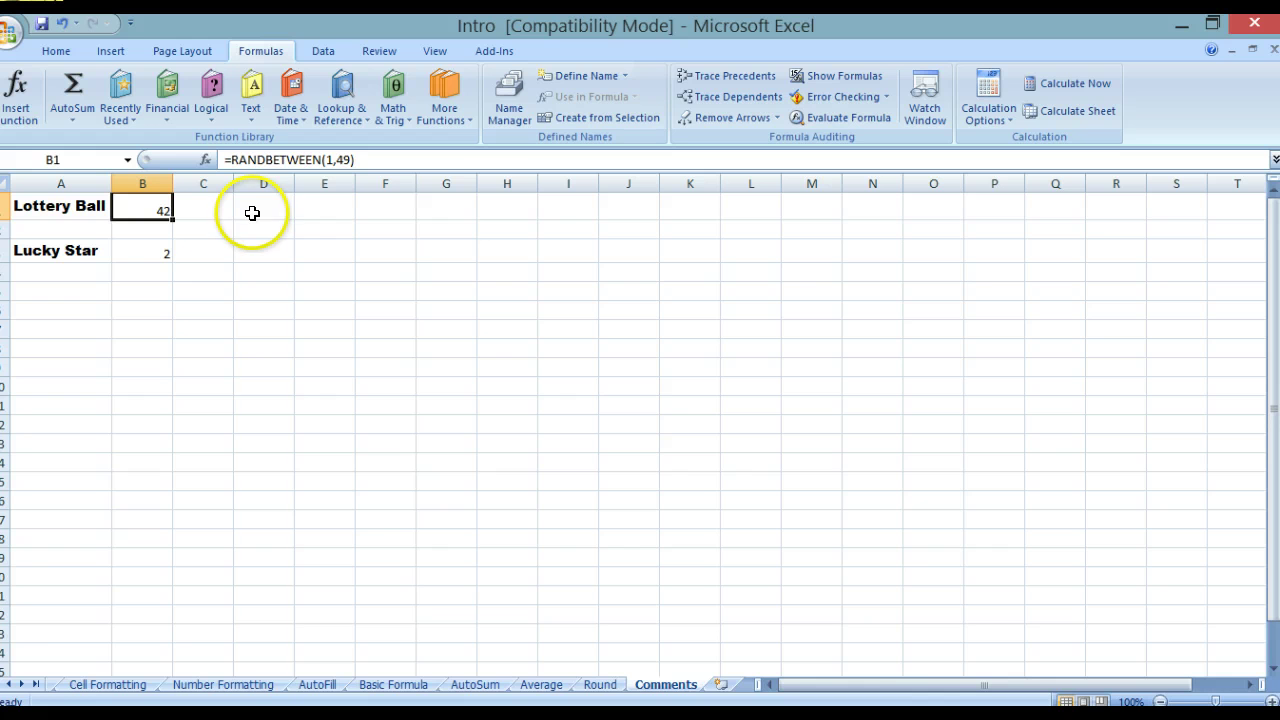
{"action": "left_click", "coordinate": [111, 53]}
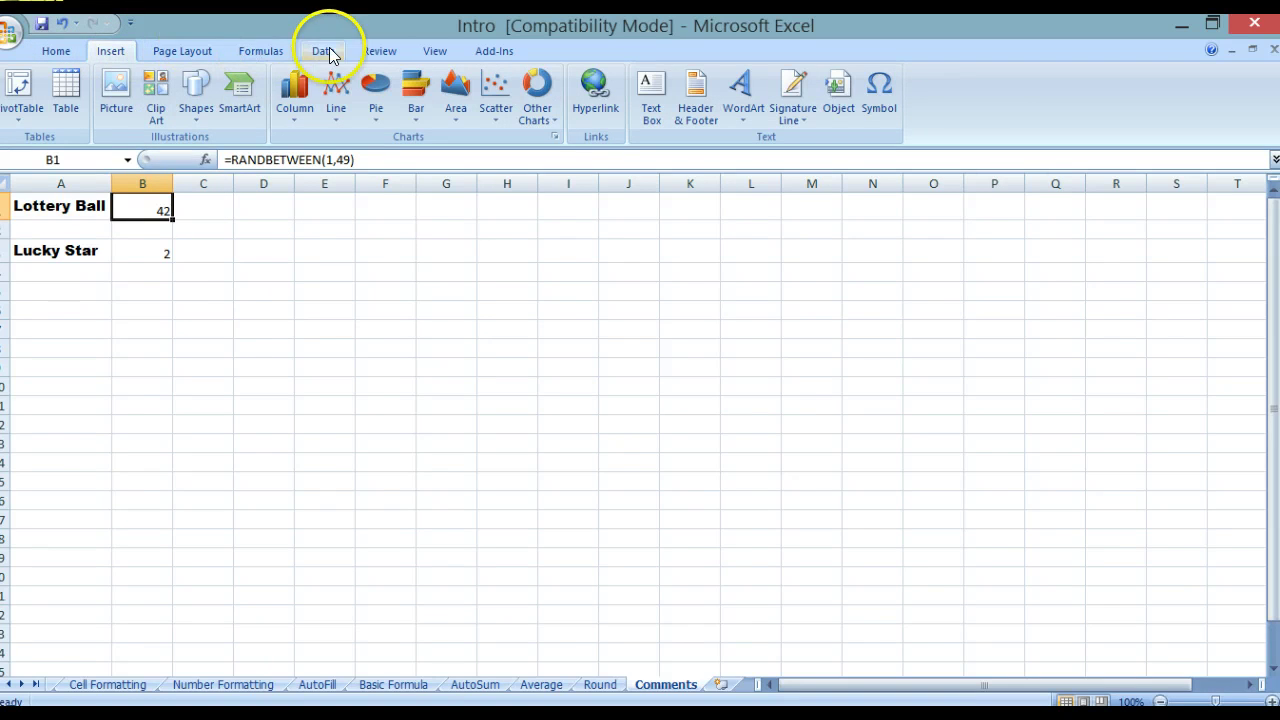
{"action": "left_click", "coordinate": [378, 52]}
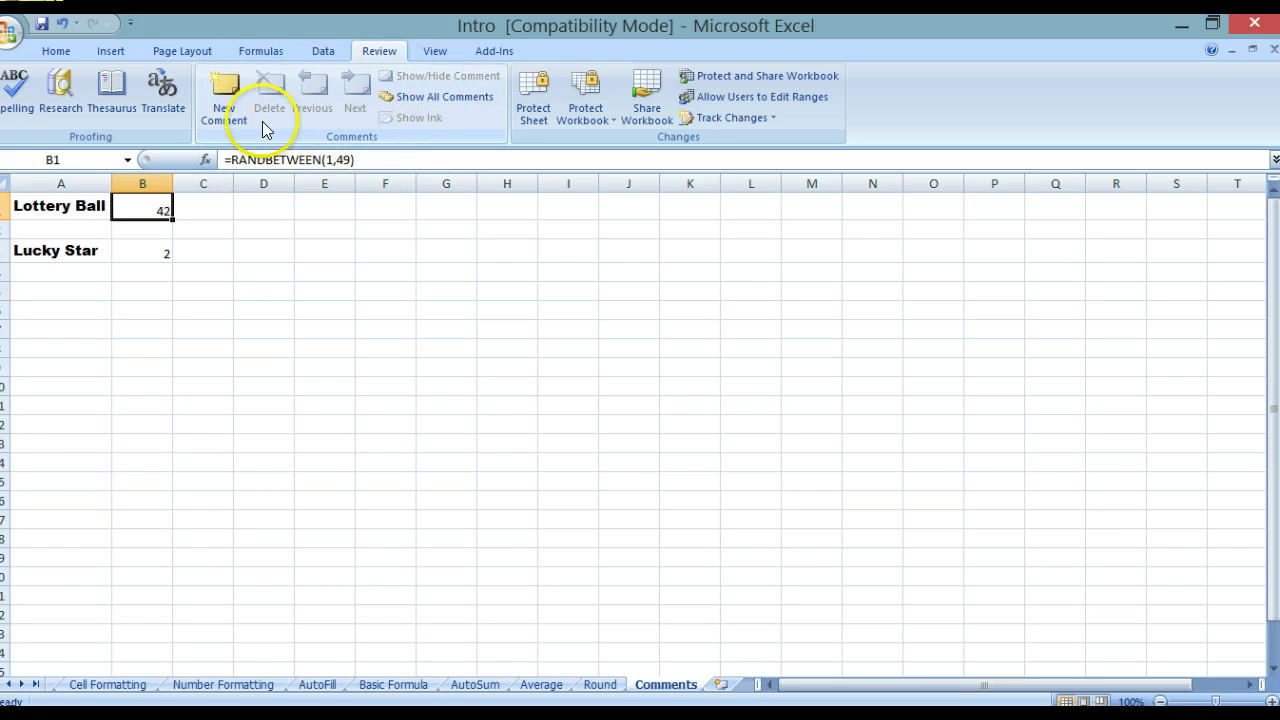
{"action": "left_click", "coordinate": [224, 86]}
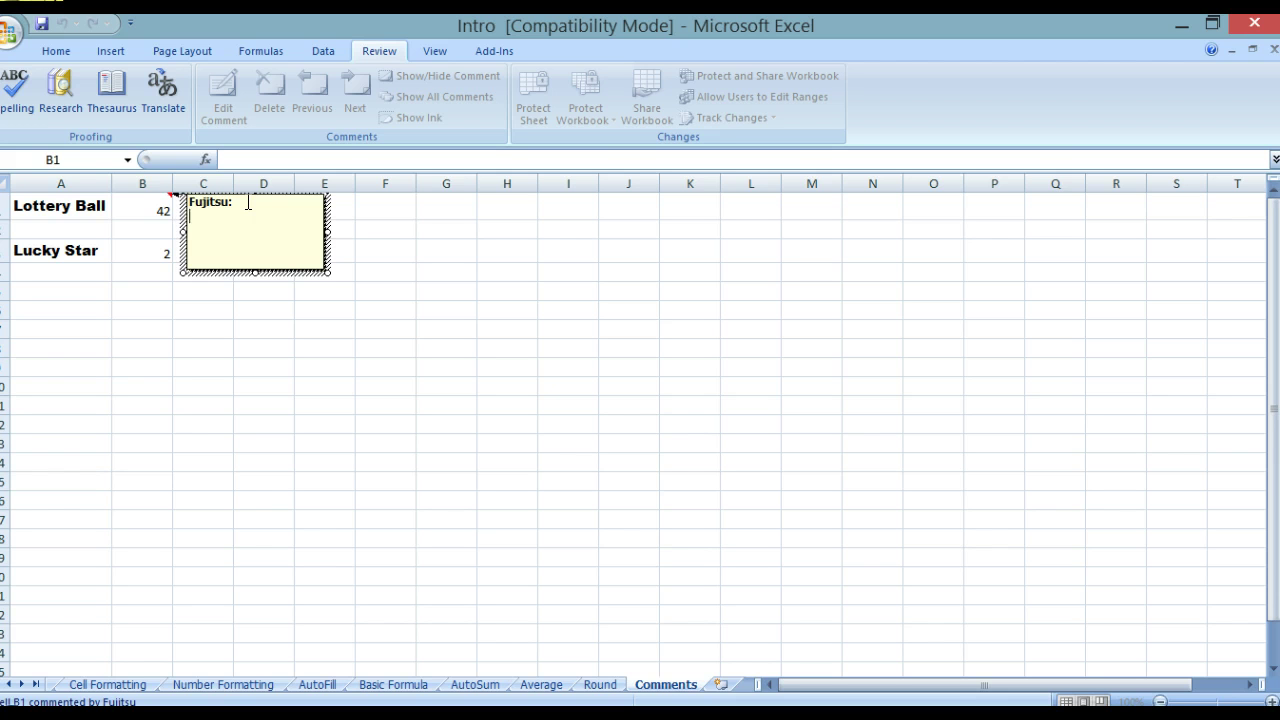
{"action": "left_click_drag", "start_coordinate": [246, 202], "coordinate": [182, 203]}
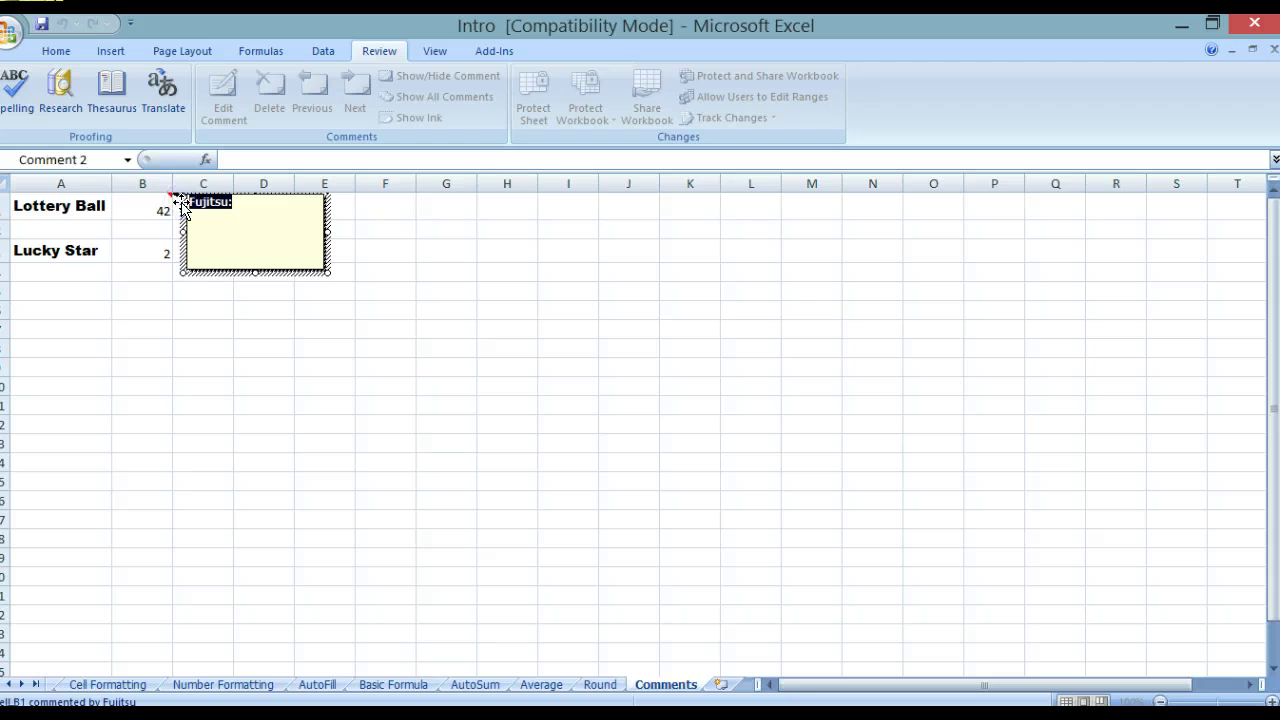
{"action": "type", "text": "How to use:"}
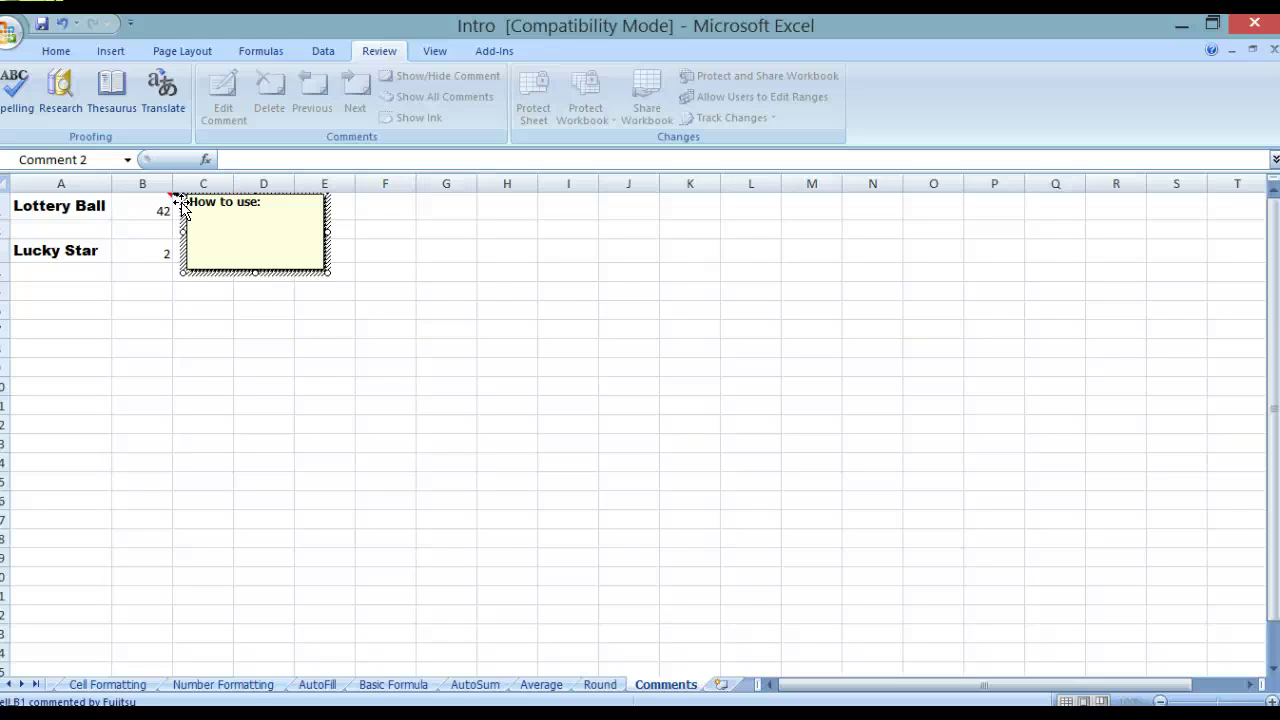
Step: Complete the B1 comment with the text "Double Click on Number cell and then press enter to pick a random number."
{"action": "type", "text": "Double Click on N"}
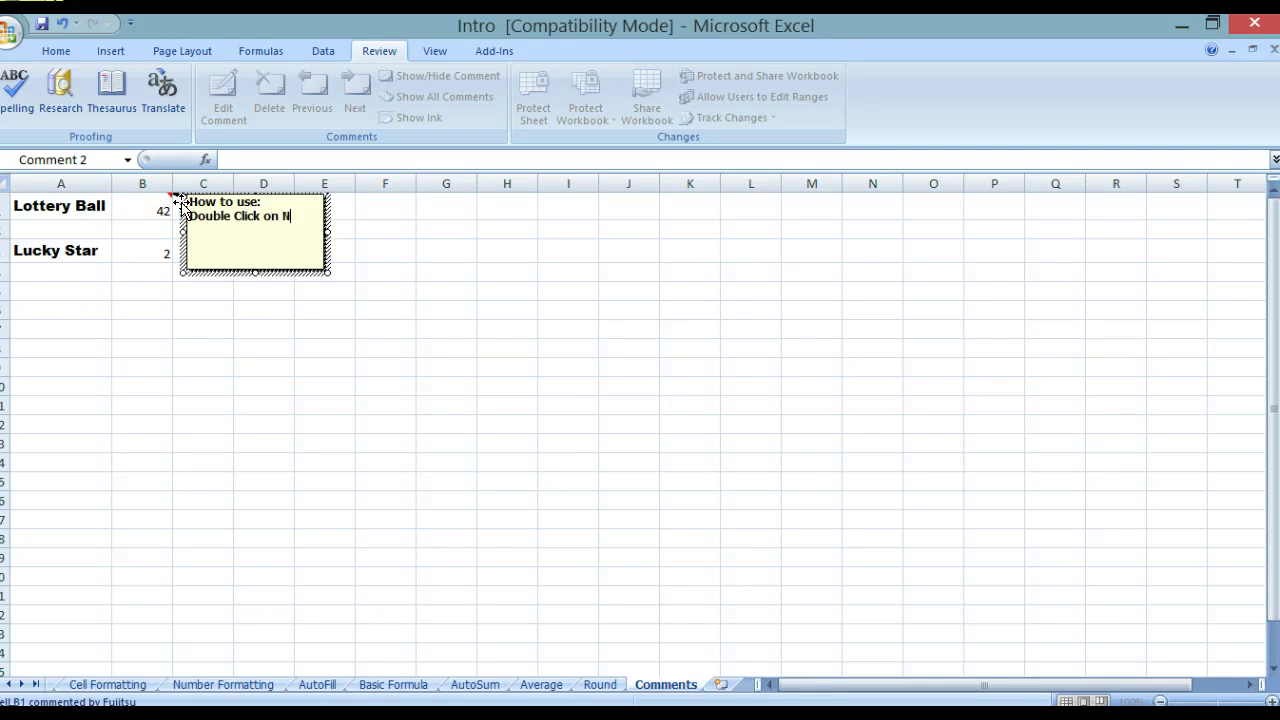
{"action": "type", "text": "umber cell and "}
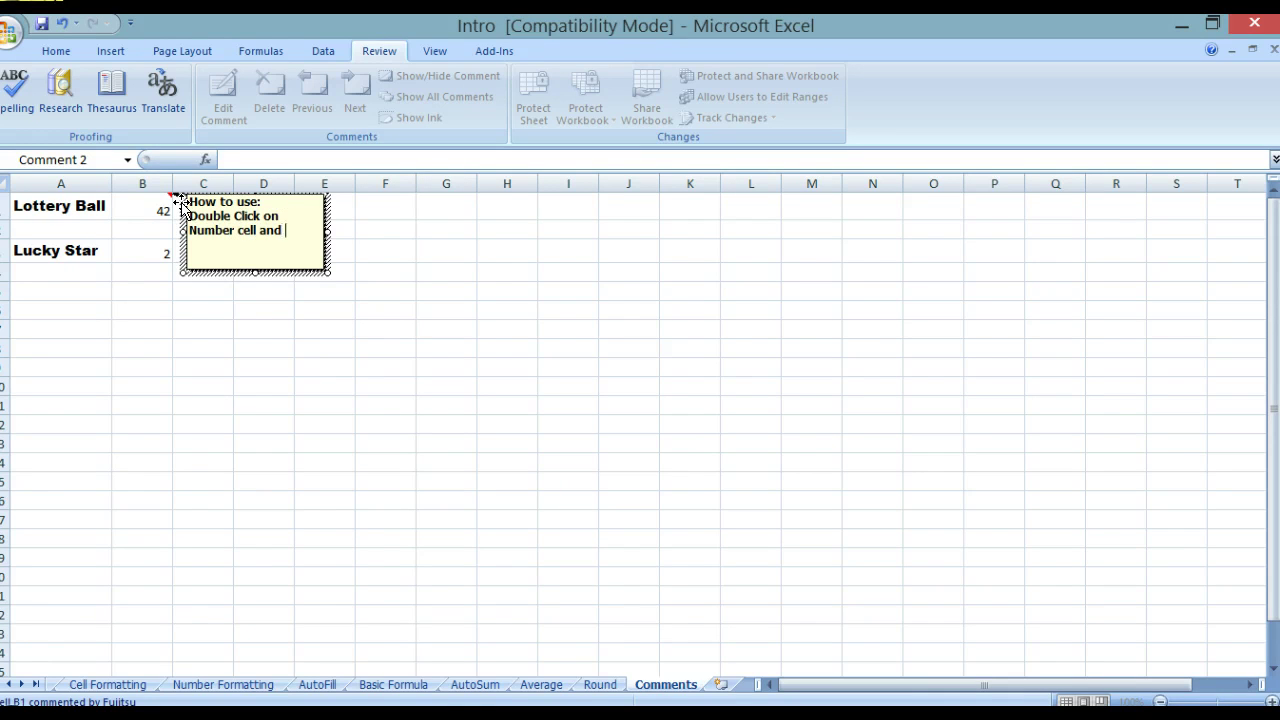
{"action": "type", "text": "then pre"}
{"action": "type", "text": "ss "}
{"action": "type", "text": "entr"}
{"action": "key", "text": "BackSpace"}
{"action": "type", "text": "er to "}
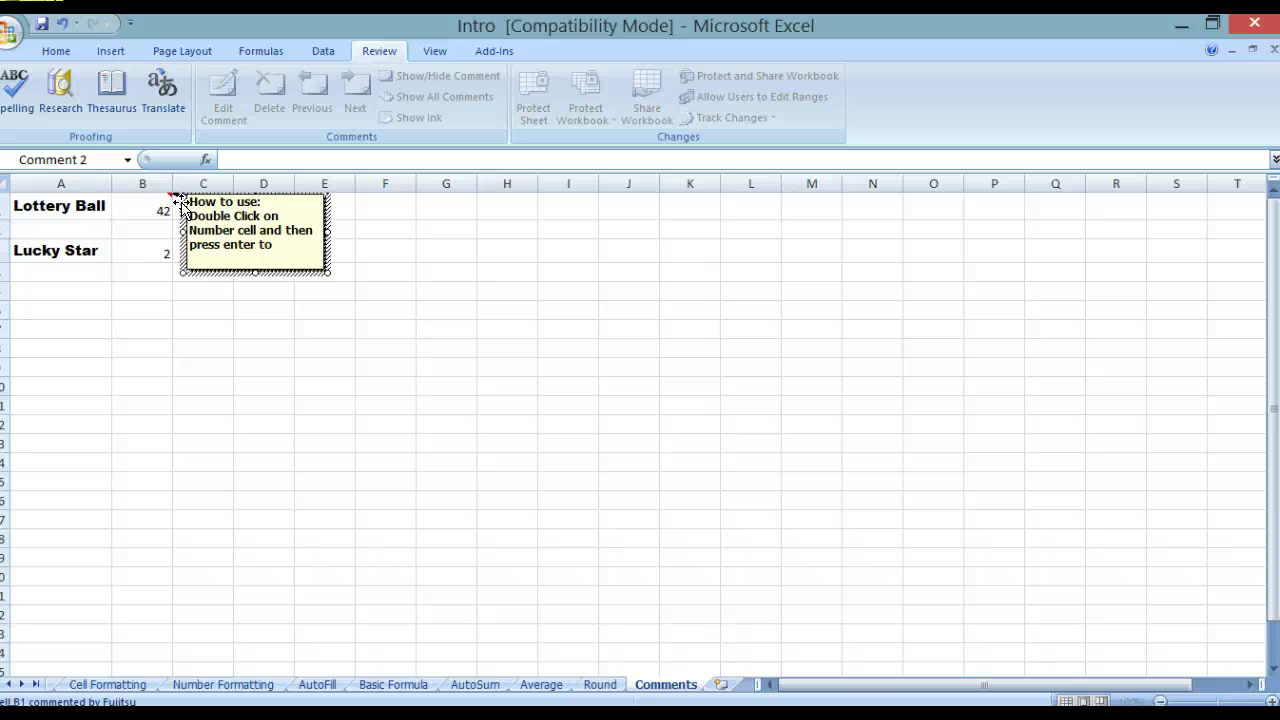
{"action": "type", "text": "pick a random"}
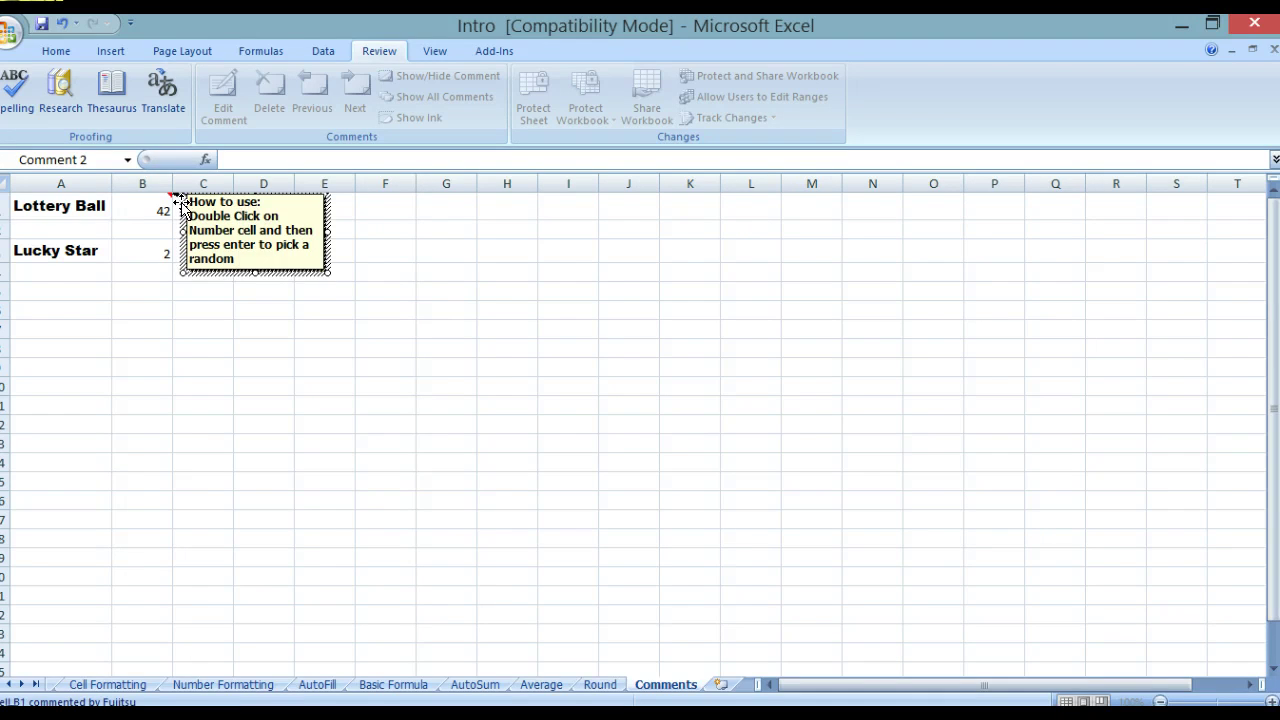
{"action": "type", "text": " numb"}
{"action": "type", "text": "er"}
{"action": "type", "text": "er"}
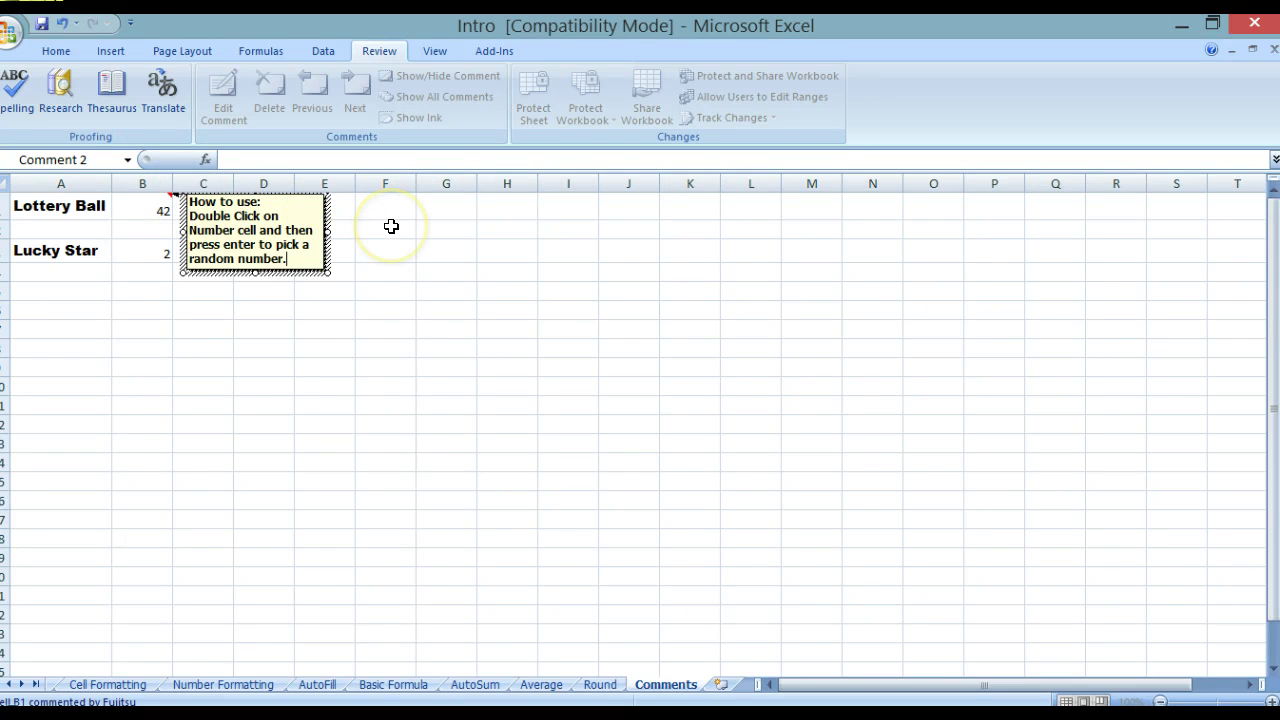
{"action": "key", "text": "Return"}
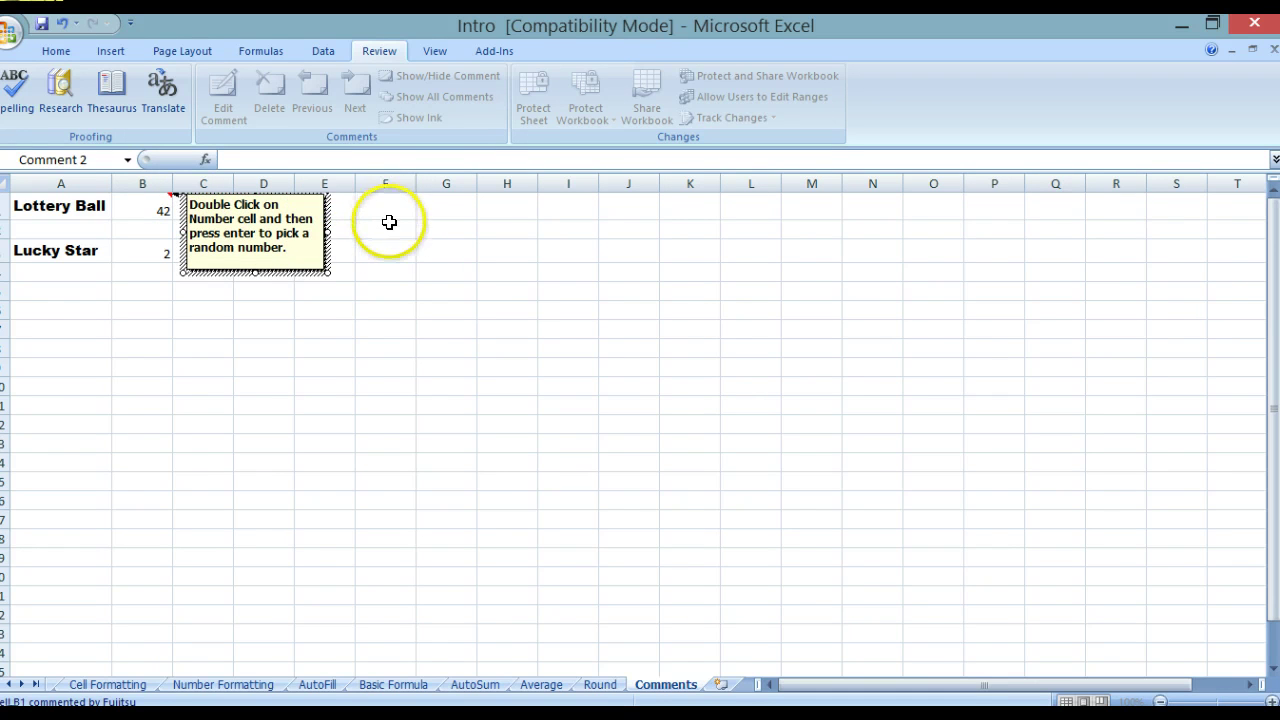
{"action": "left_click", "coordinate": [394, 228]}
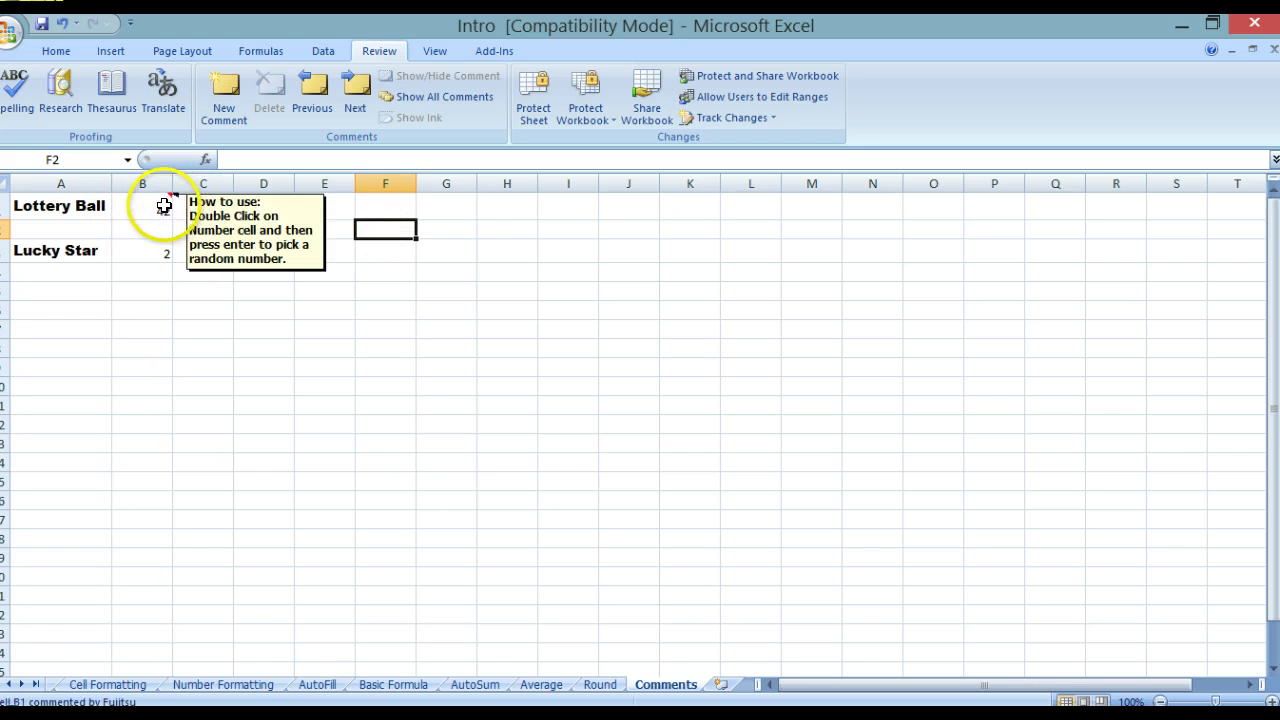
{"action": "mouse_move", "coordinate": [168, 198]}
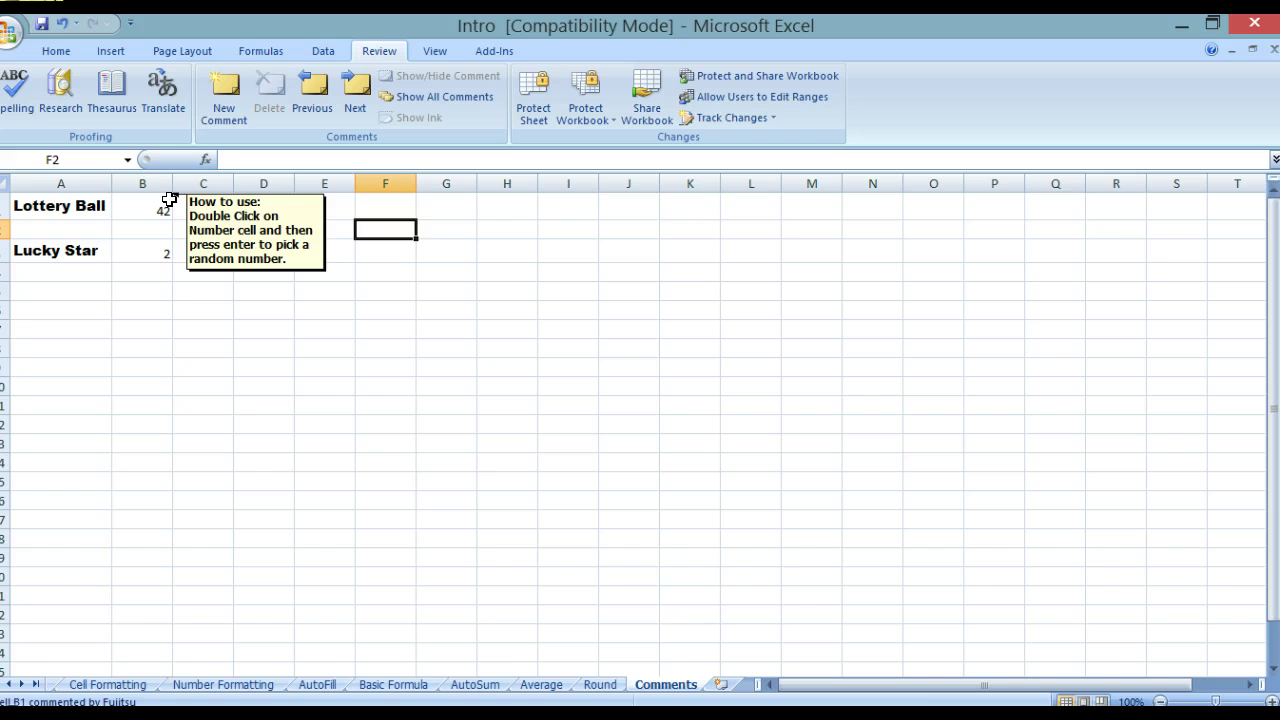
Step: Add a B3 comment reading "How to use: Double click on the cell number and press enter to pick a random number", replacing the author heading
{"action": "left_click", "coordinate": [161, 252]}
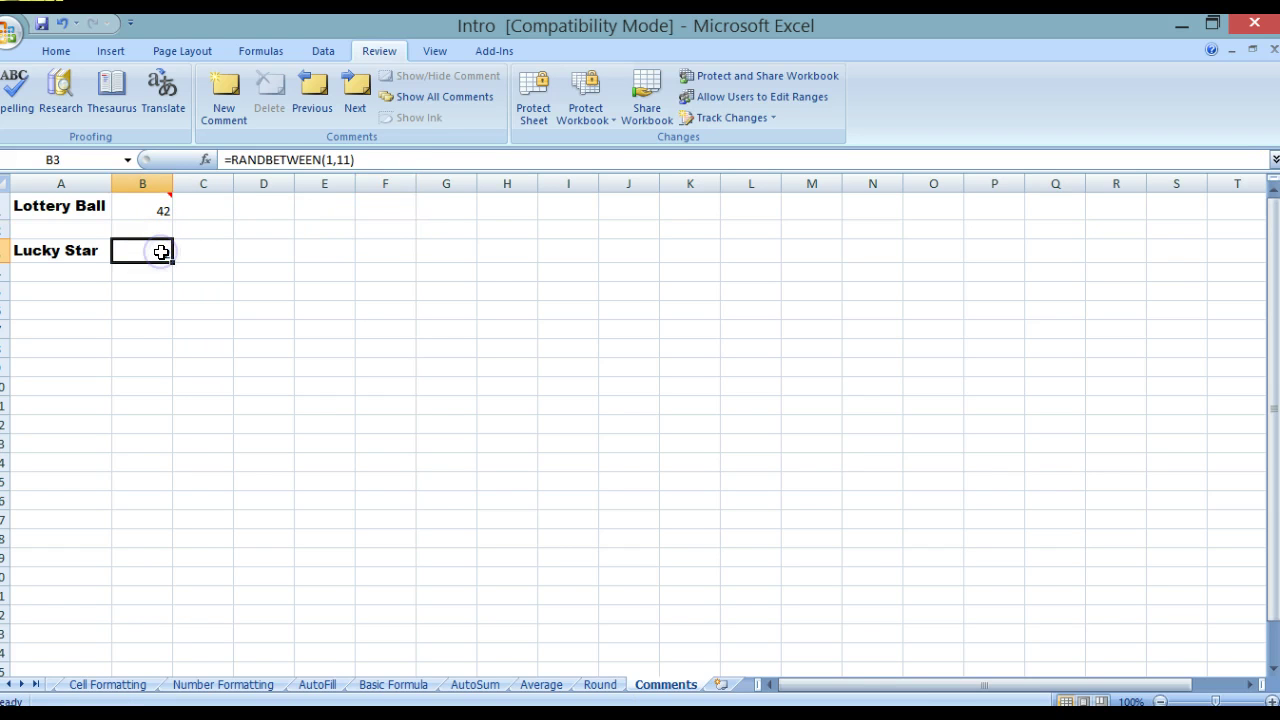
{"action": "left_click", "coordinate": [227, 104]}
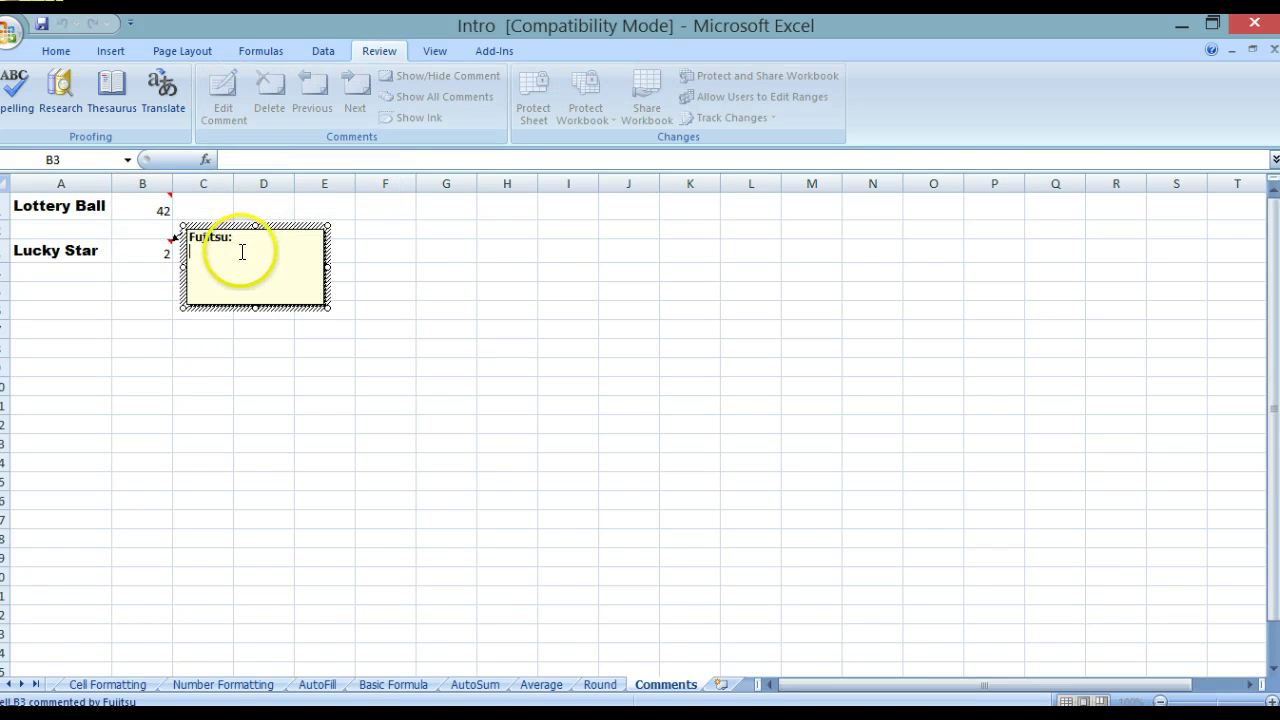
{"action": "left_click_drag", "start_coordinate": [233, 237], "coordinate": [183, 237]}
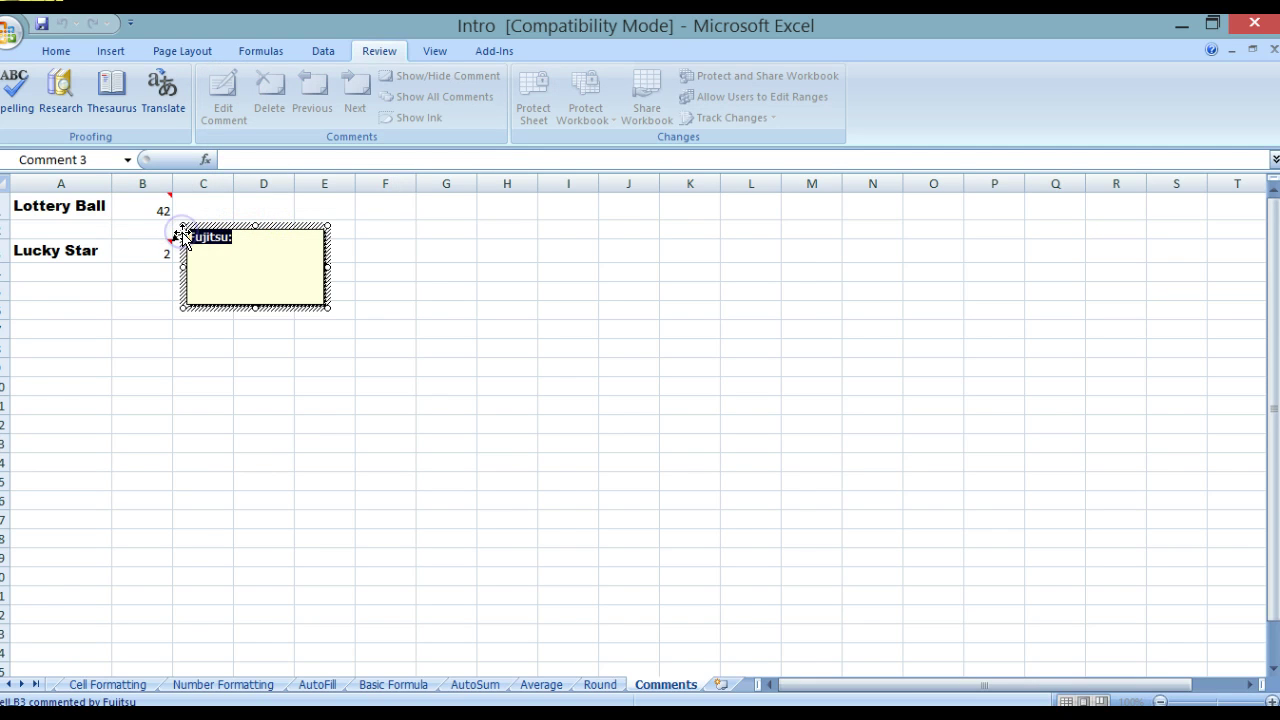
{"action": "type", "text": "How to use: "}
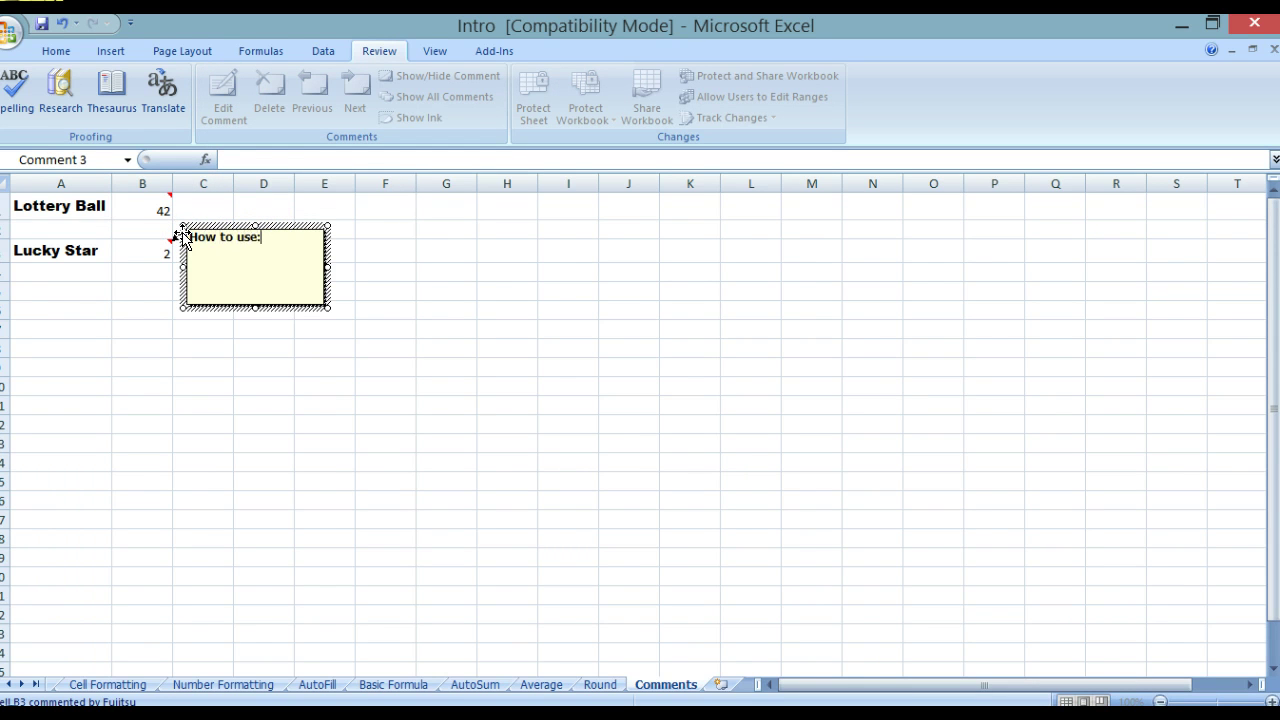
{"action": "type", "text": "Double click on the cell "}
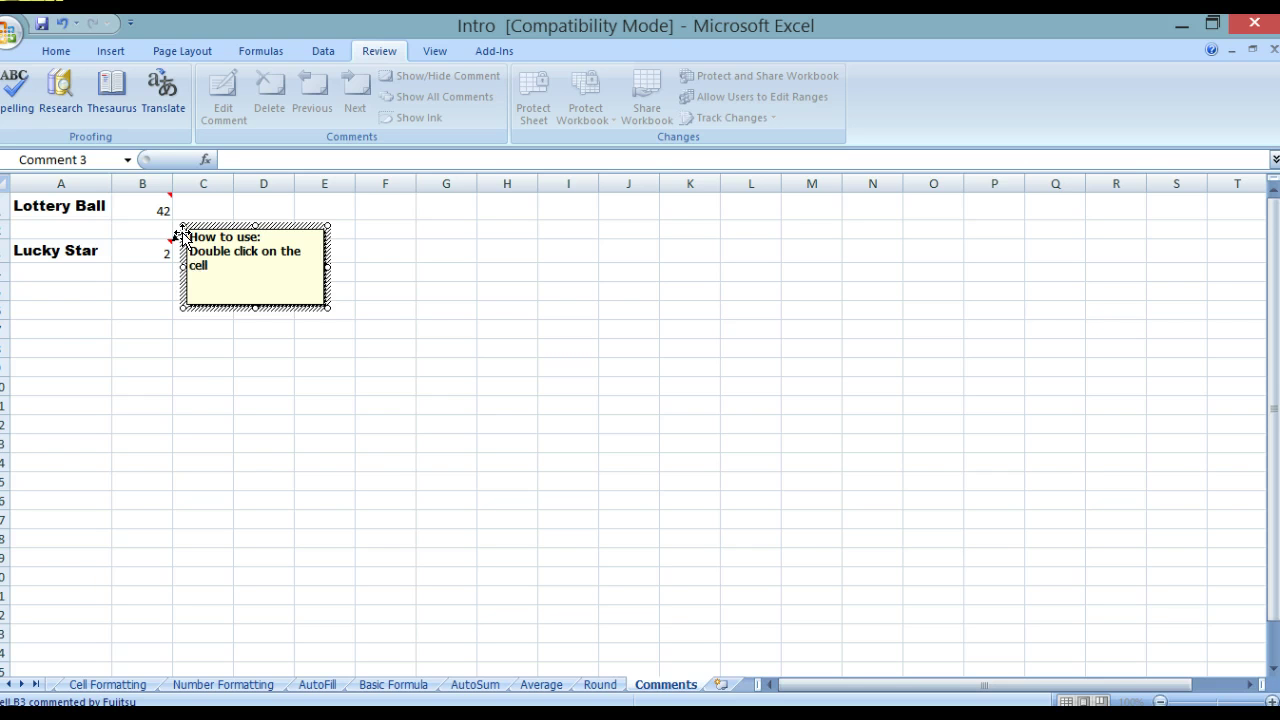
{"action": "type", "text": "number and press enter to"}
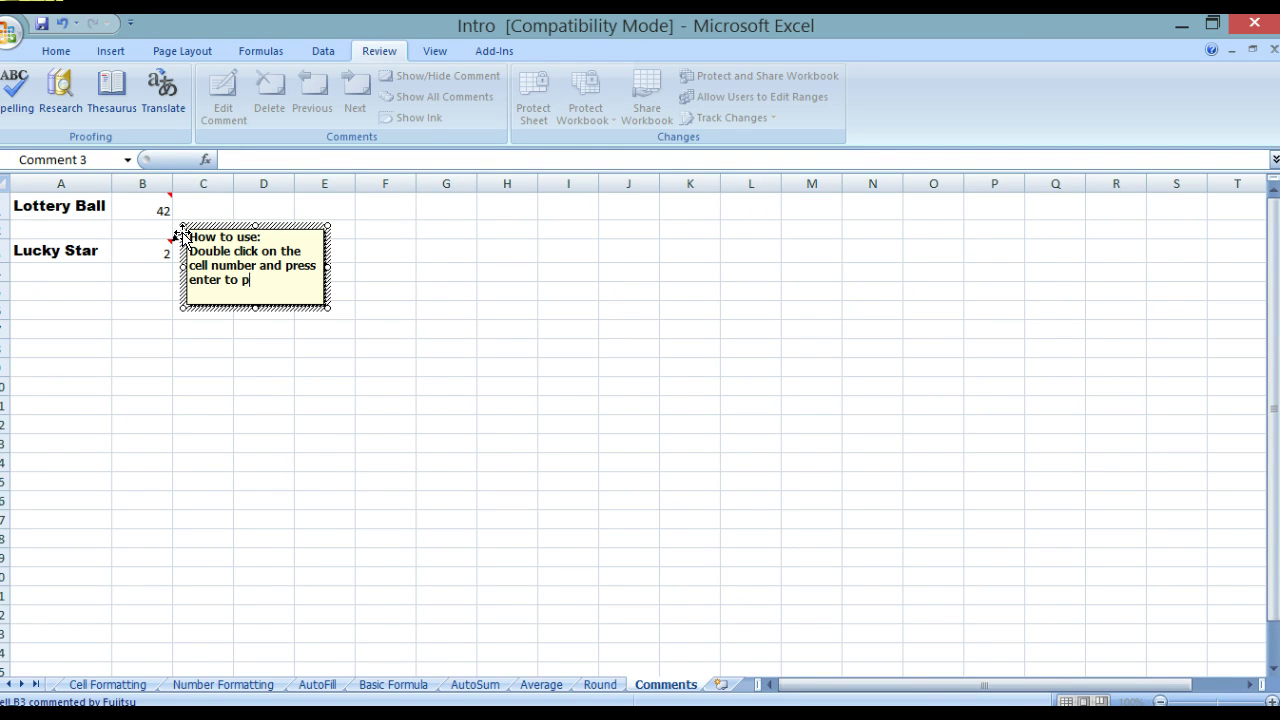
{"action": "type", "text": " pick a random number"}
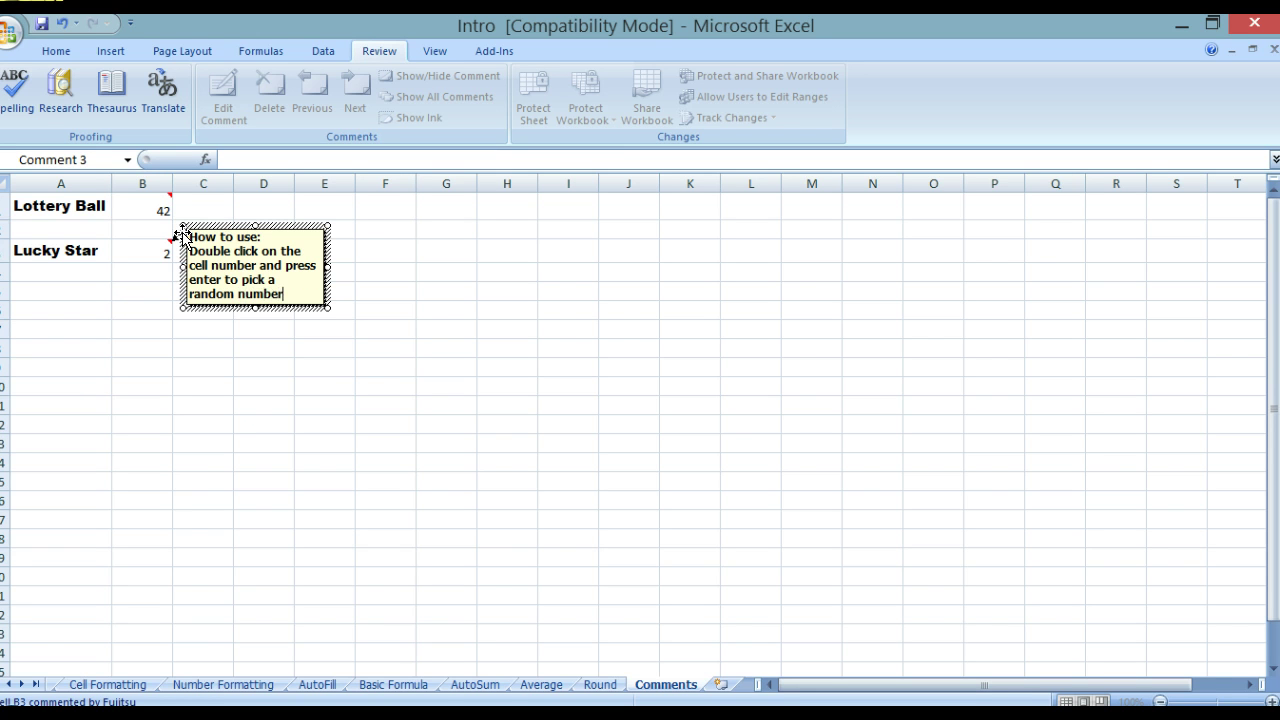
{"action": "left_click", "coordinate": [392, 252]}
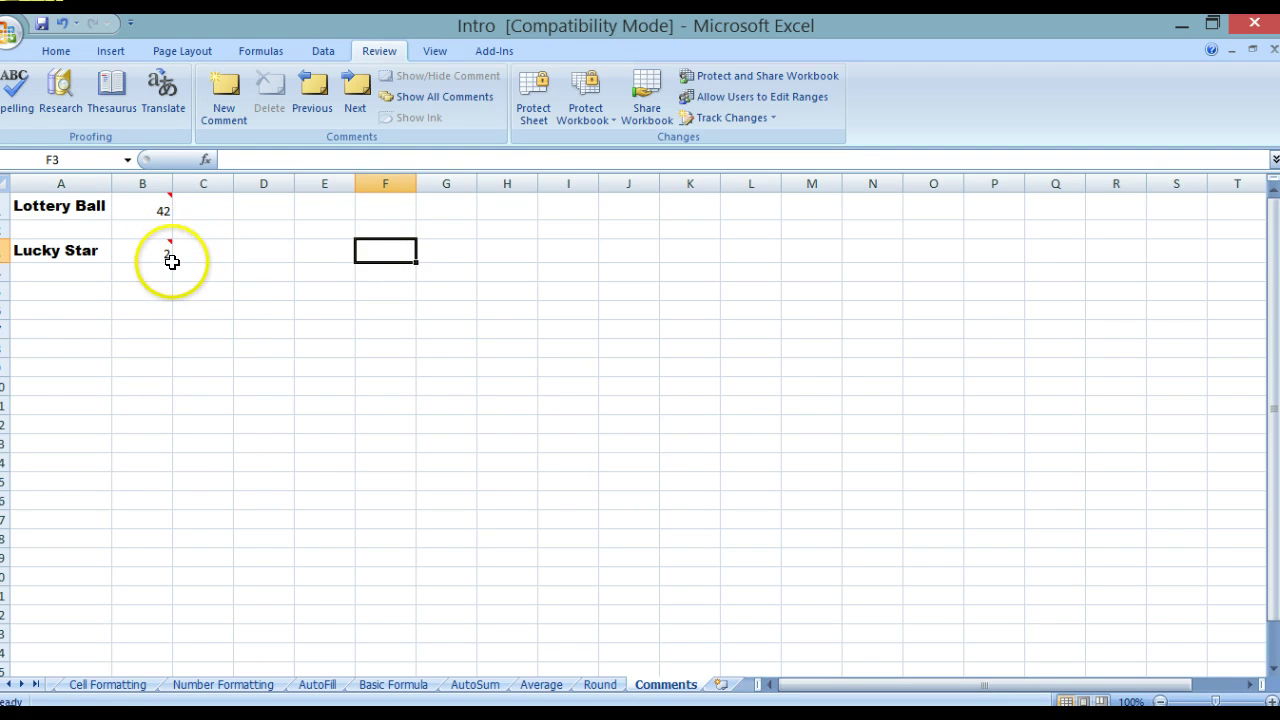
Step: Review the workbook's completed sheets from Round back to Cell Formatting, and bring the first sheets' names into view
{"action": "mouse_move", "coordinate": [171, 247]}
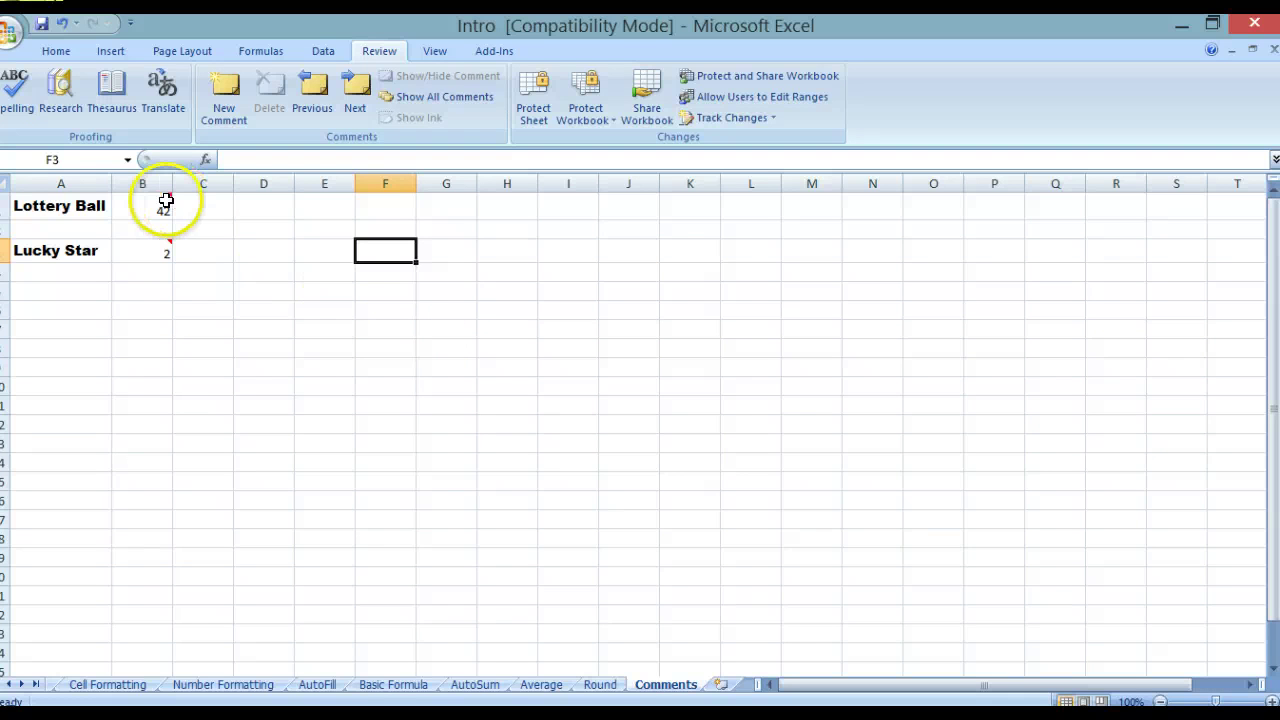
{"action": "mouse_move", "coordinate": [146, 209]}
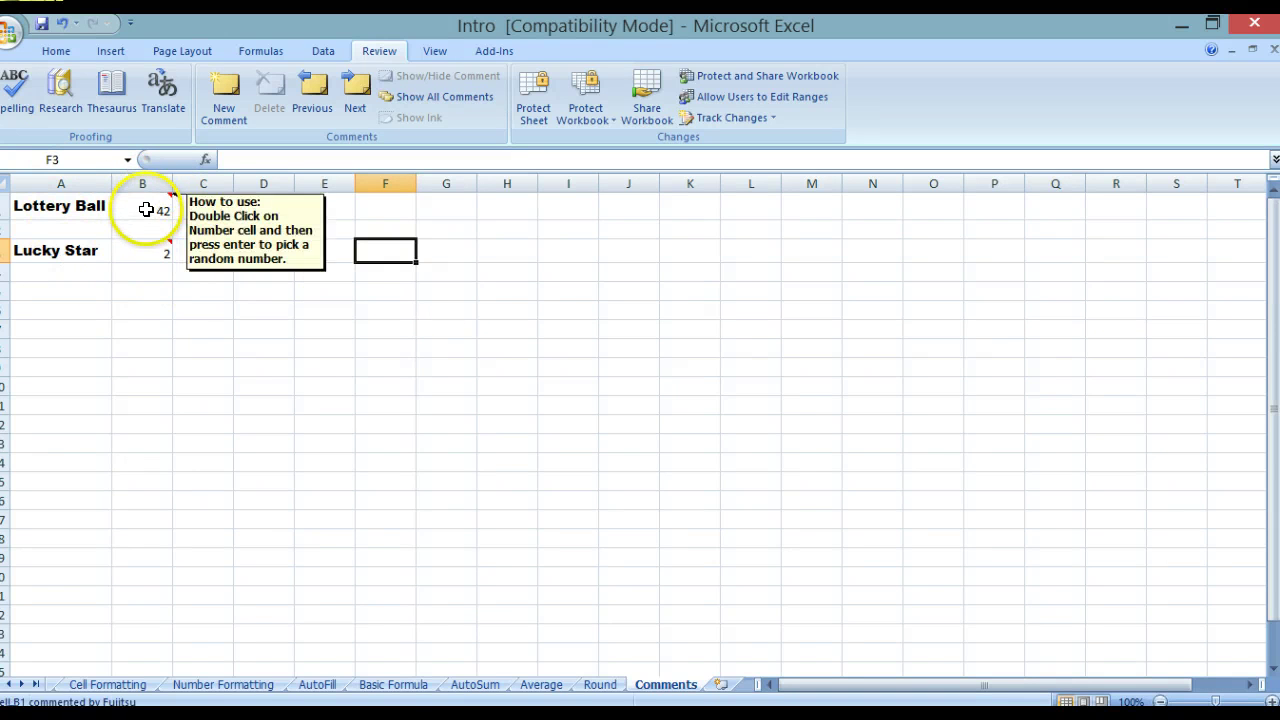
{"action": "mouse_move", "coordinate": [160, 250]}
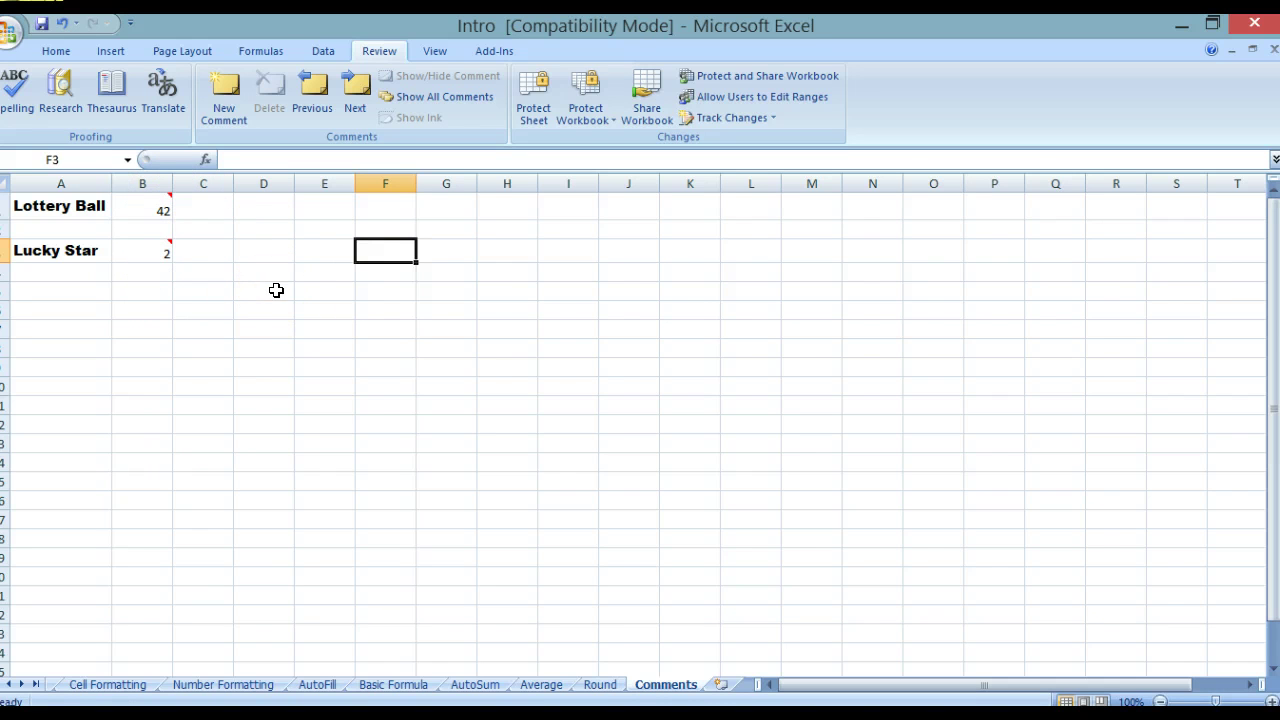
{"action": "left_click", "coordinate": [600, 684]}
{"action": "left_click", "coordinate": [557, 688]}
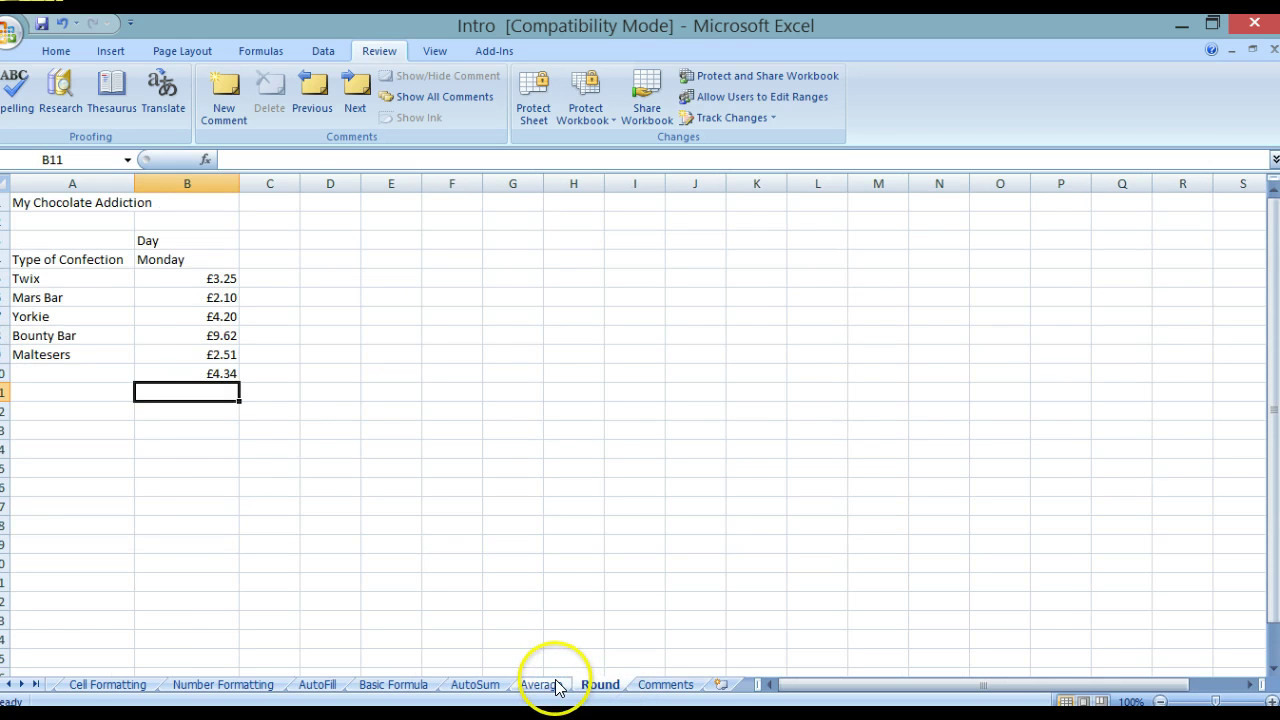
{"action": "left_click", "coordinate": [481, 688]}
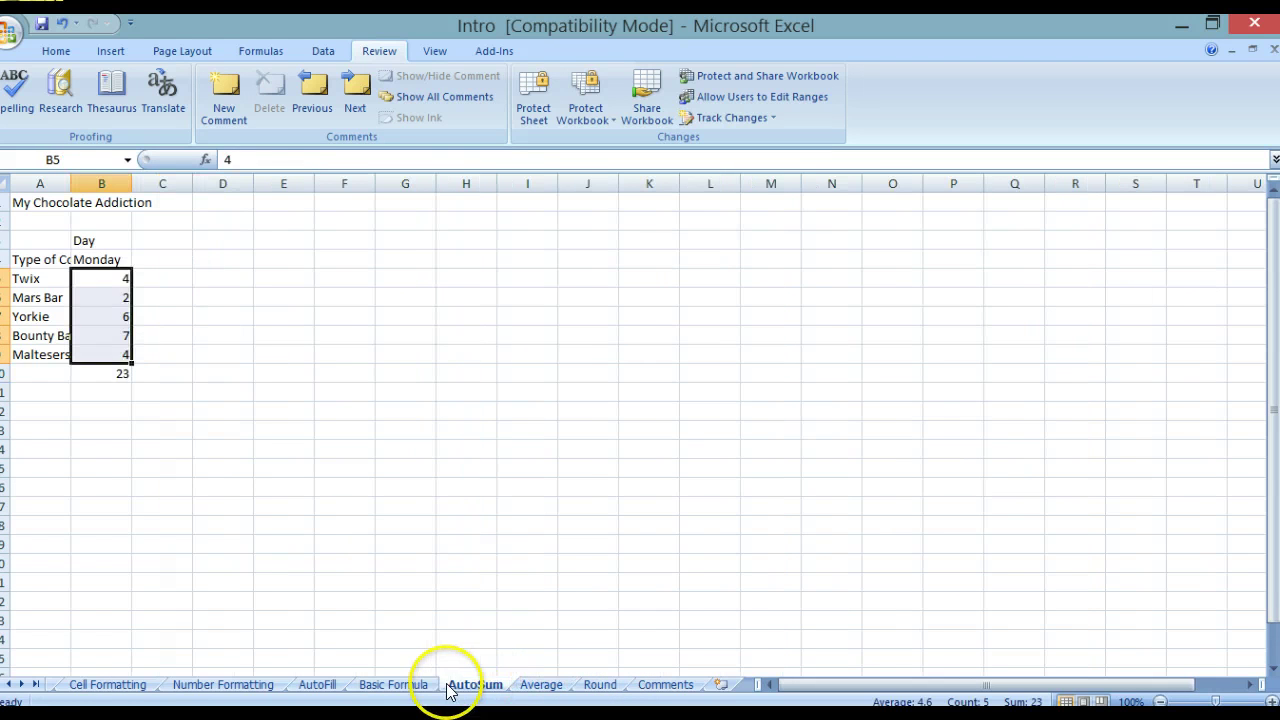
{"action": "left_click", "coordinate": [408, 685]}
{"action": "left_click", "coordinate": [314, 688]}
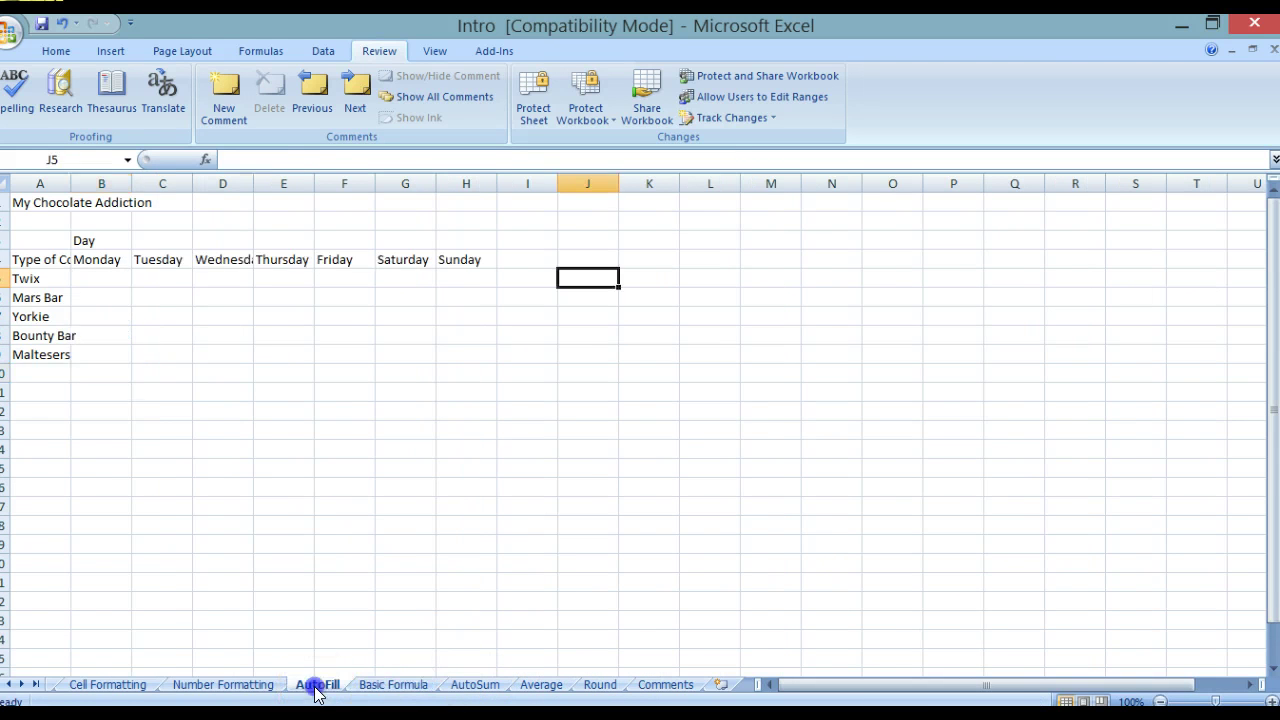
{"action": "left_click", "coordinate": [245, 690]}
{"action": "left_click", "coordinate": [107, 690]}
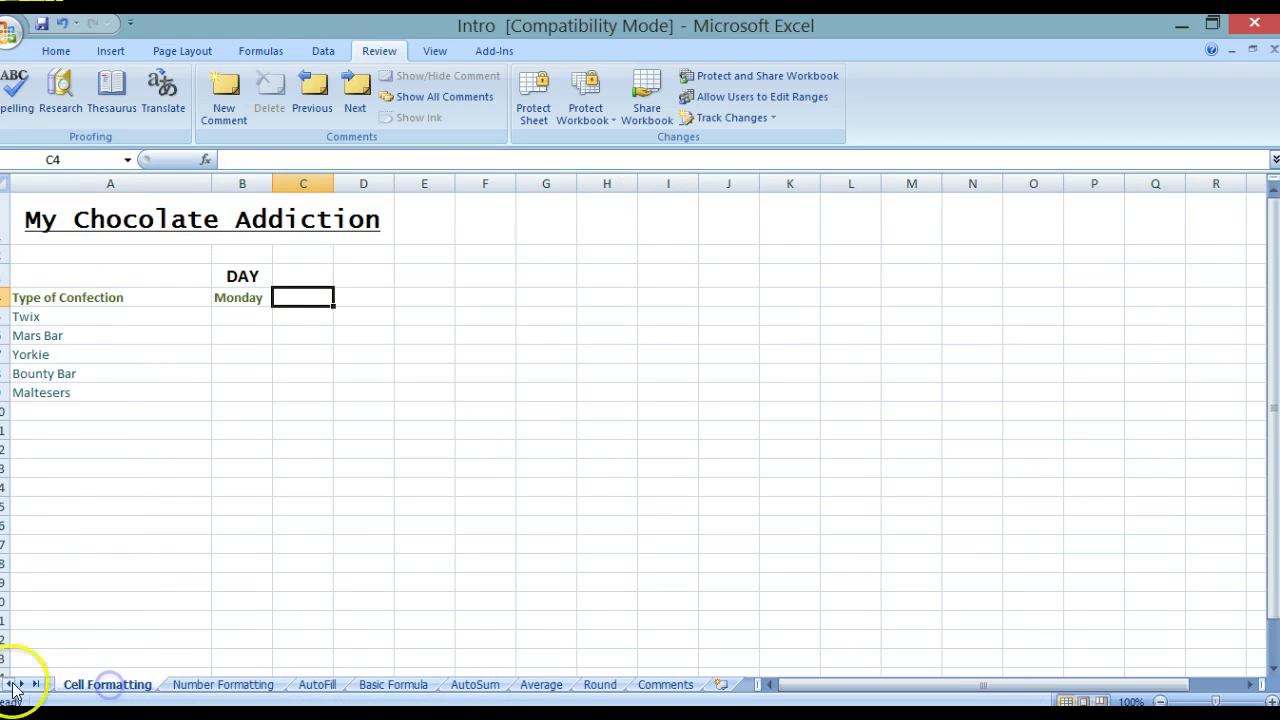
{"action": "left_click", "coordinate": [9, 684]}
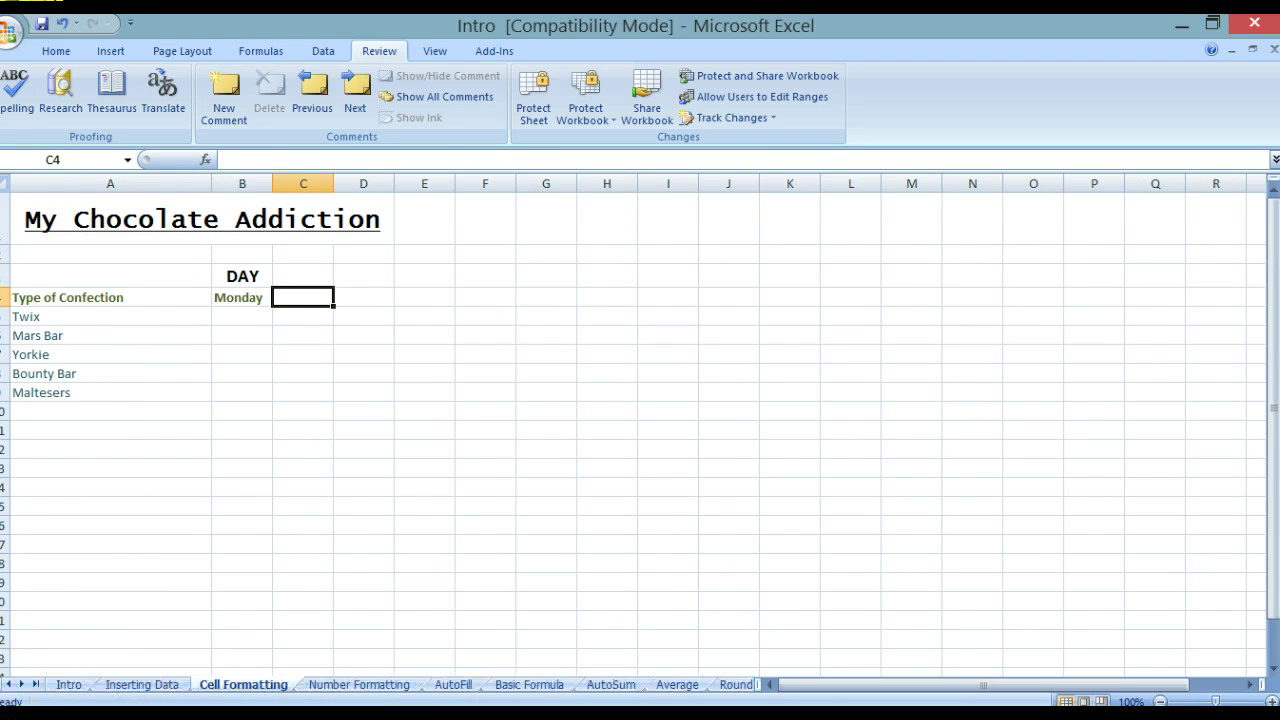